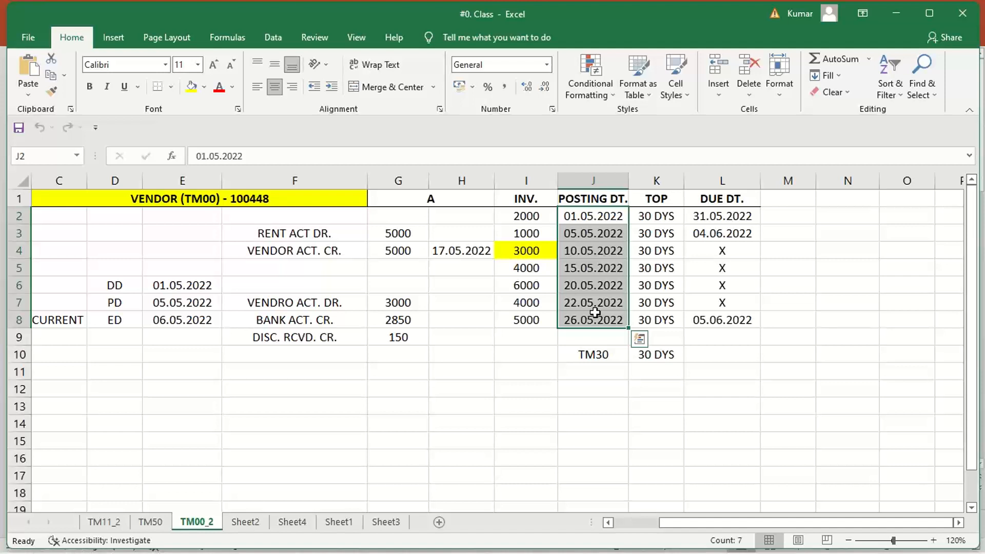
Step: Enter the payment term examples 30 DYS, 60 DYS and 45 DYS in cells J11 to J13, below TM30
left_click(569, 380)
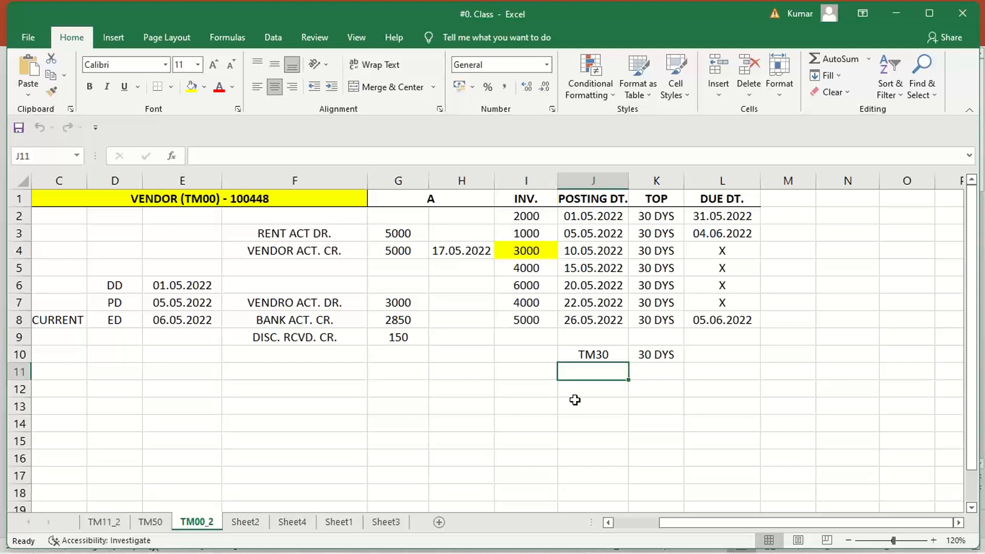
type("30 DYS")
key("Return")
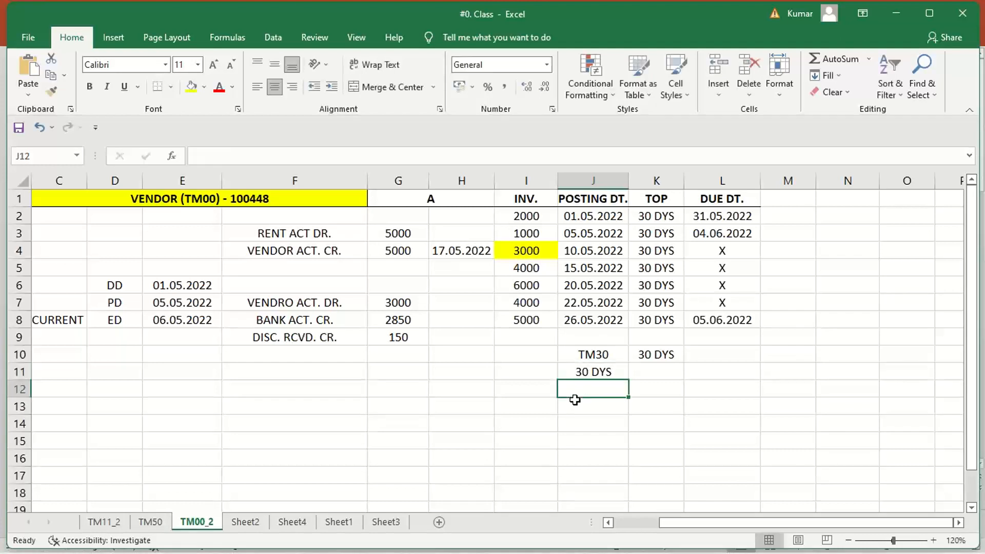
type("60 DYS")
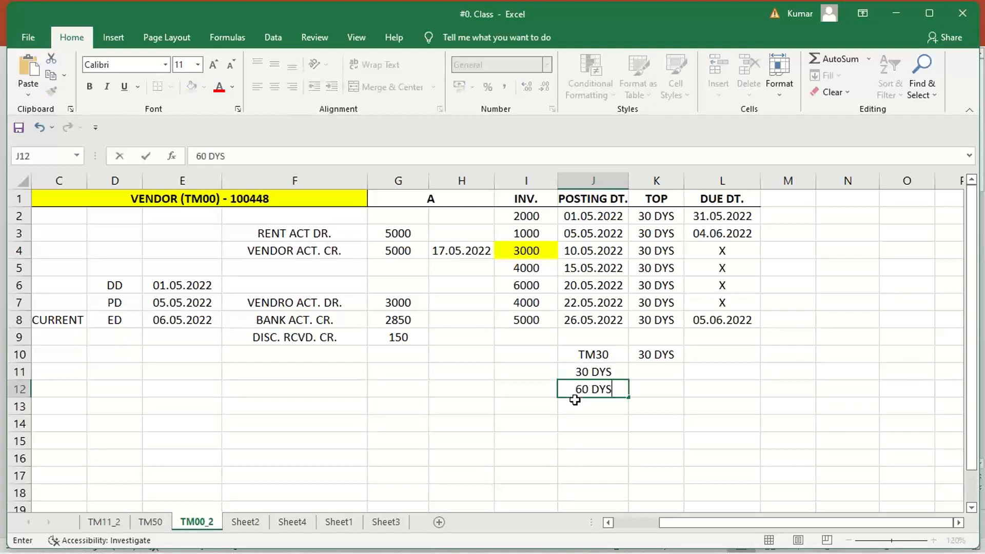
key("Return")
type("45 ")
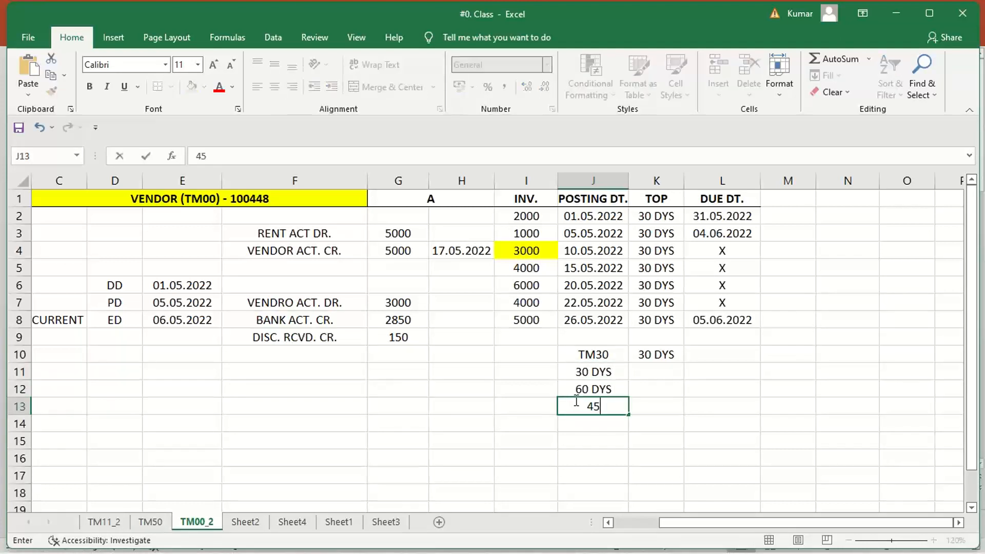
type("DYS")
key("Return")
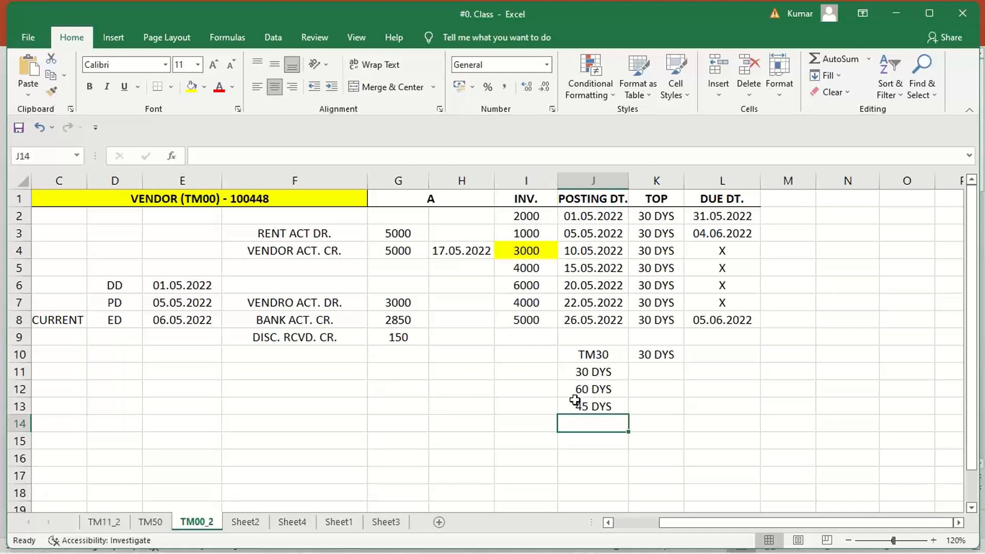
Step: Clear the example day counts from the cells below TM30 in column J
left_click_drag(593, 374, 592, 424)
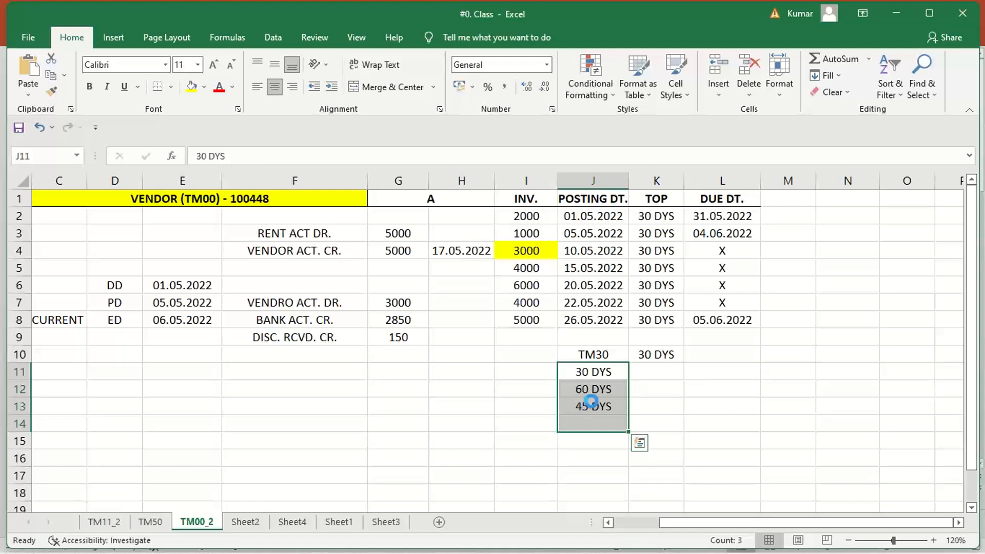
key("Delete")
left_click(487, 419)
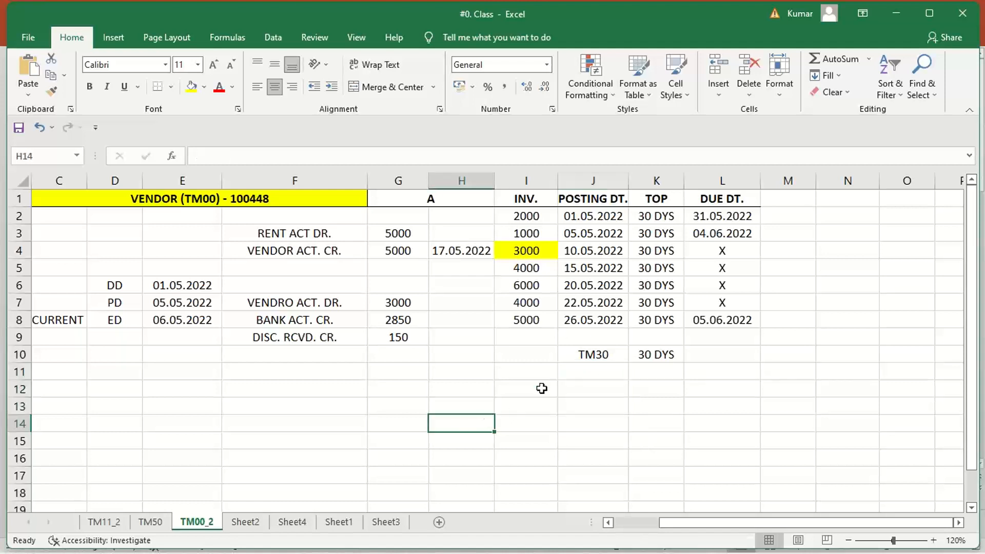
Step: Enter 30 DYS in cell J11 and the discount term 10 DYS - 5 % in cell J12
left_click(588, 376)
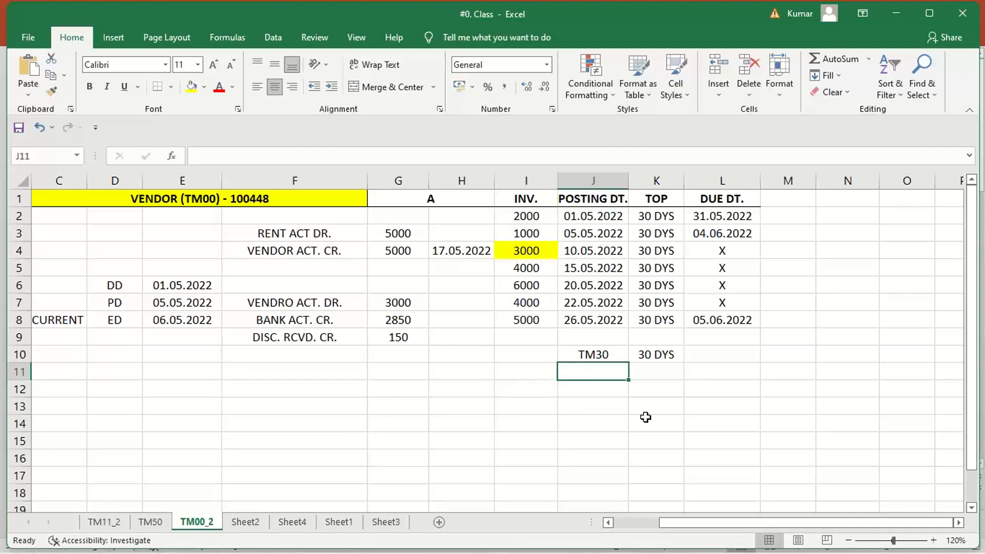
type("30 DU")
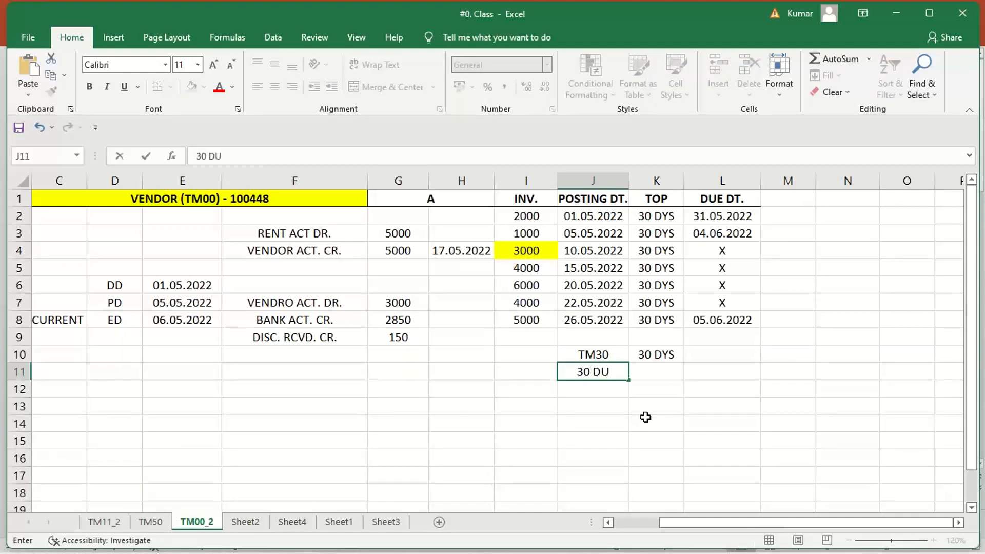
key("BackSpace")
type("YS")
key("ctrl+Return")
key("Return")
type("10")
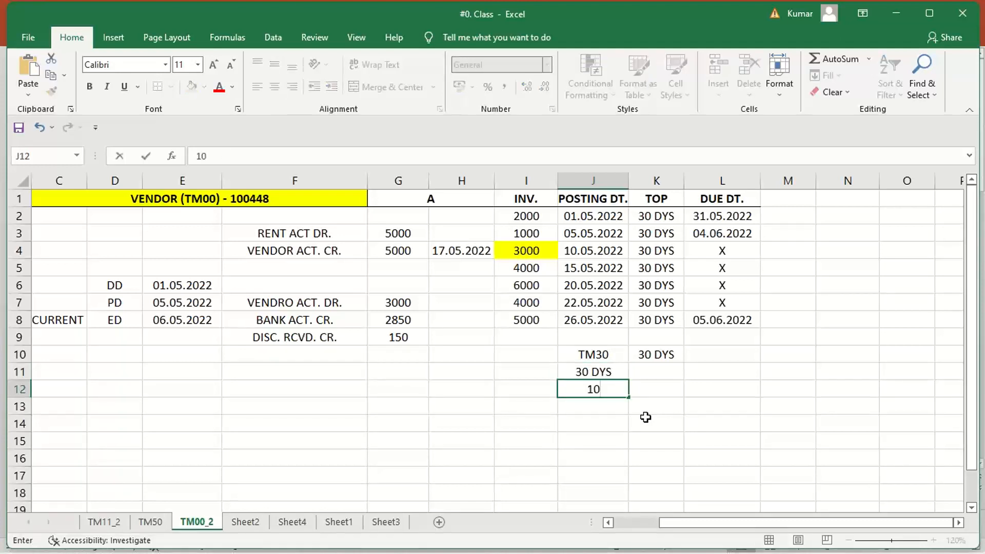
type(" DYS - 5 %")
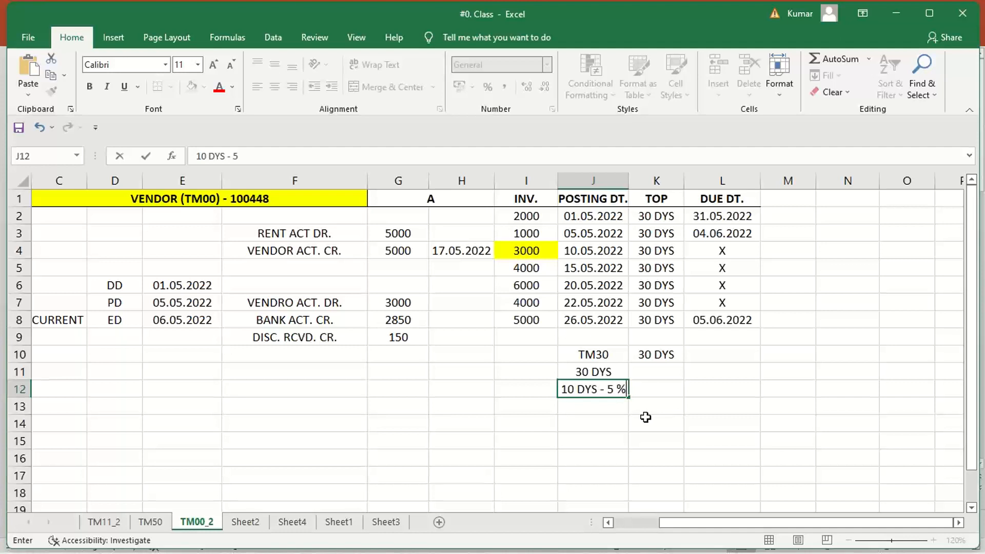
key("Return")
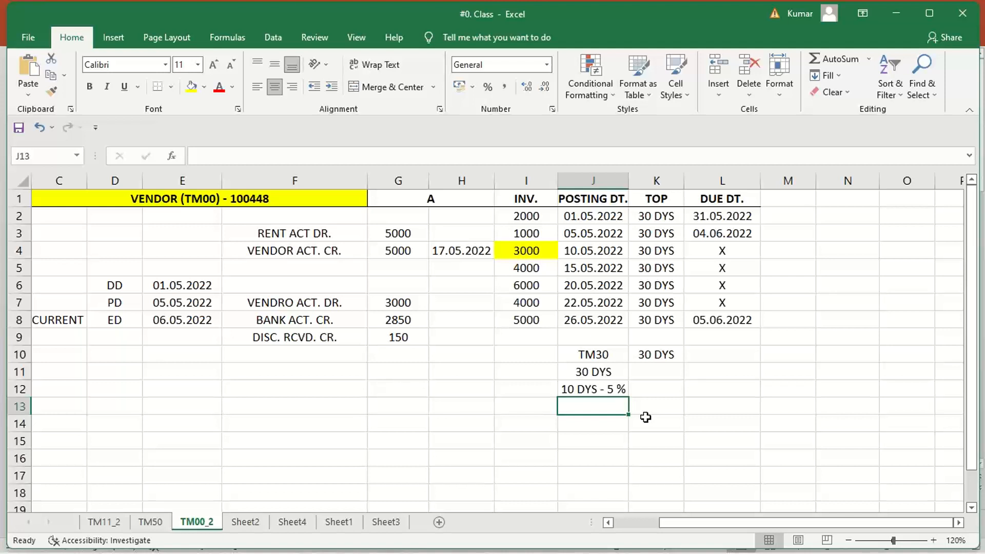
left_click(567, 389)
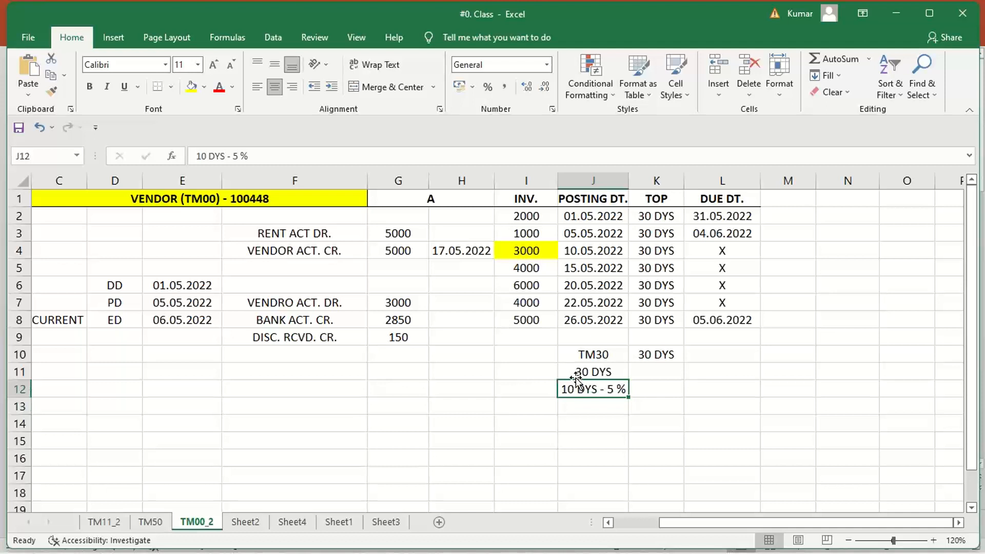
left_click(577, 372)
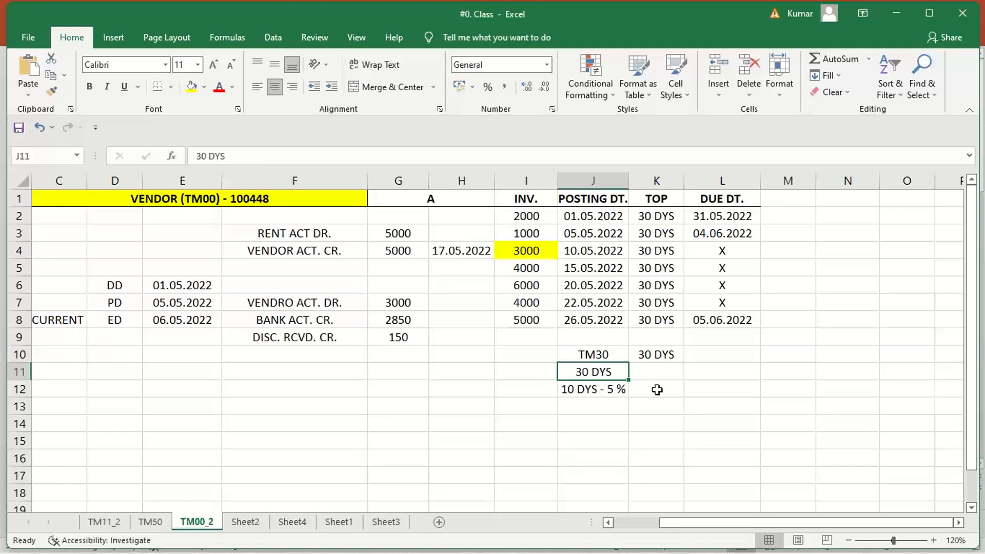
left_click_drag(603, 377, 604, 402)
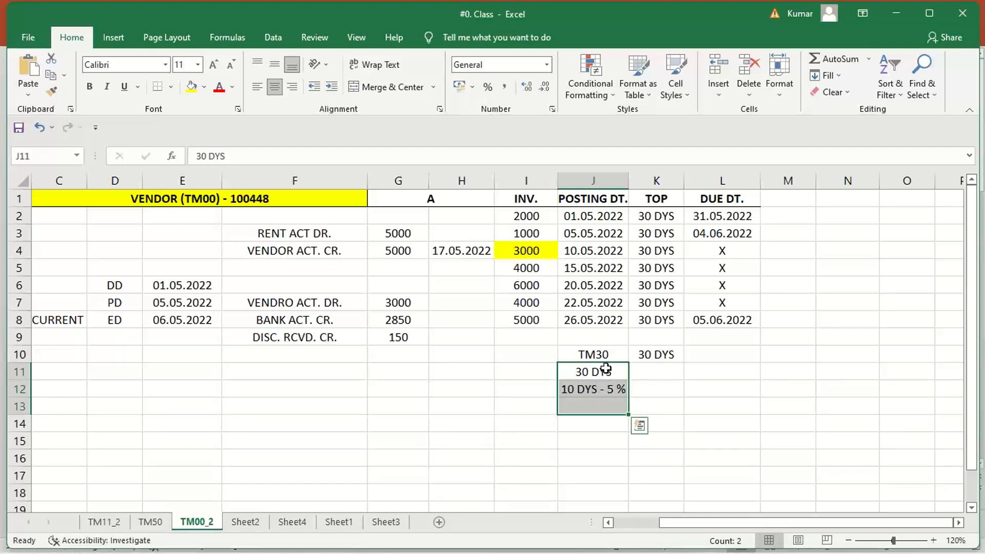
left_click(601, 370)
left_click(594, 390)
left_click(597, 370)
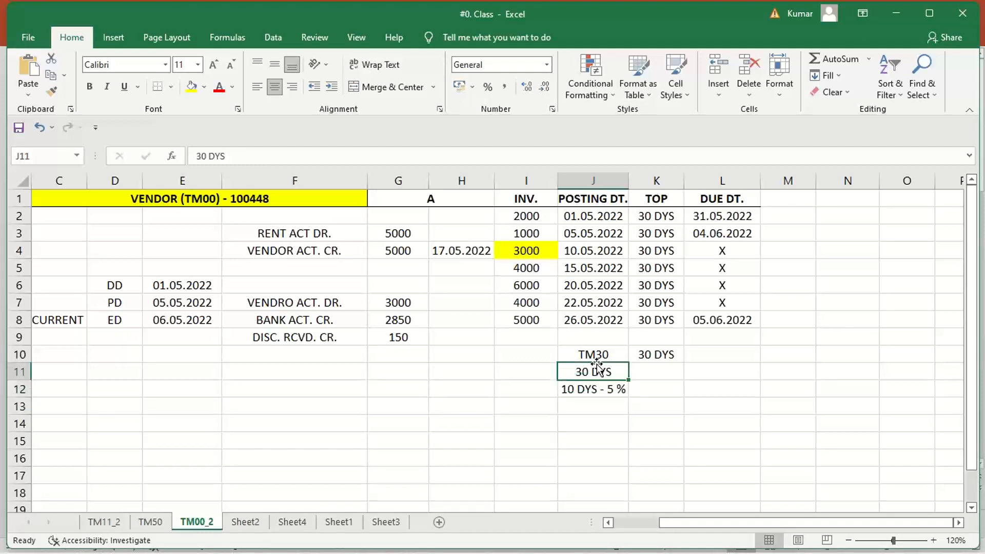
left_click(608, 397)
left_click_drag(606, 369, 607, 393)
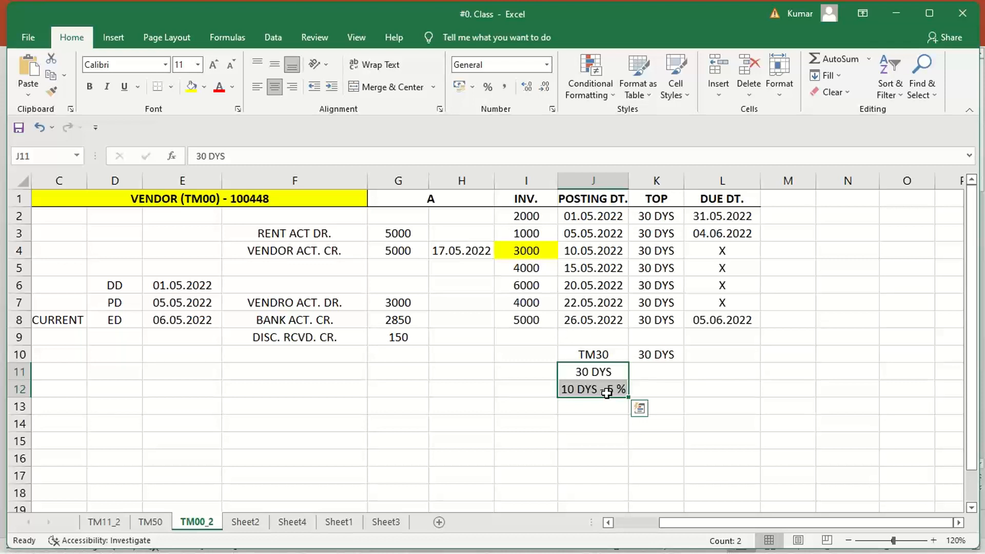
left_click(515, 420)
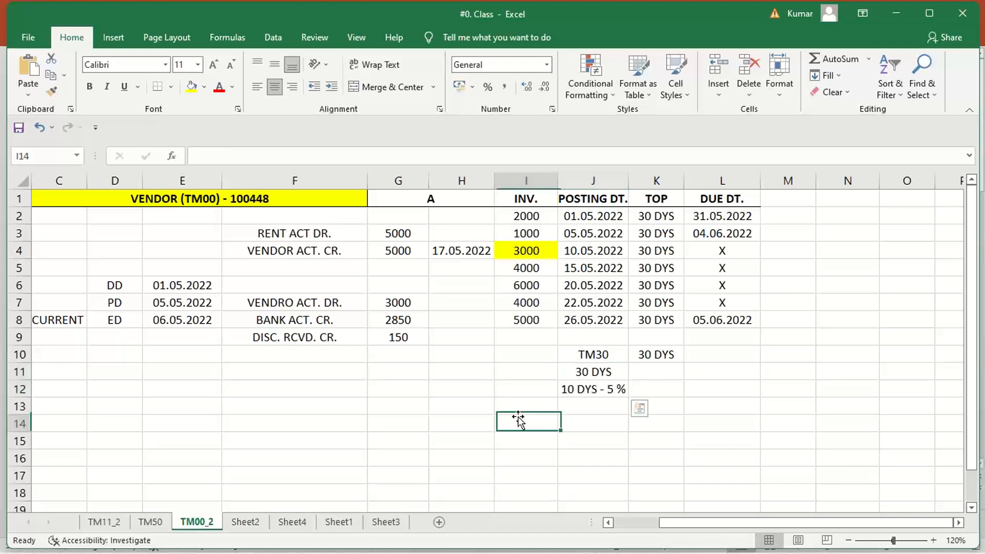
left_click_drag(596, 378, 601, 390)
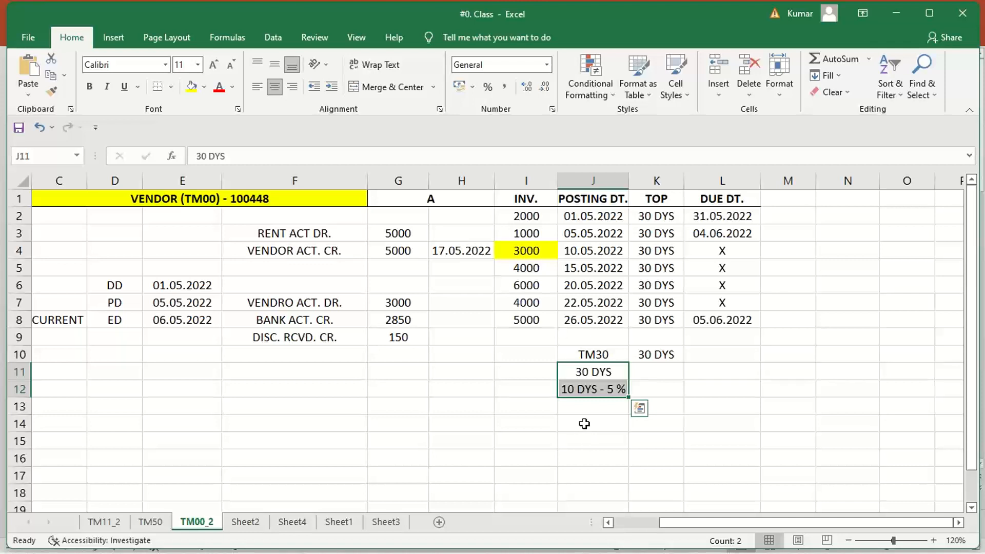
left_click(585, 390)
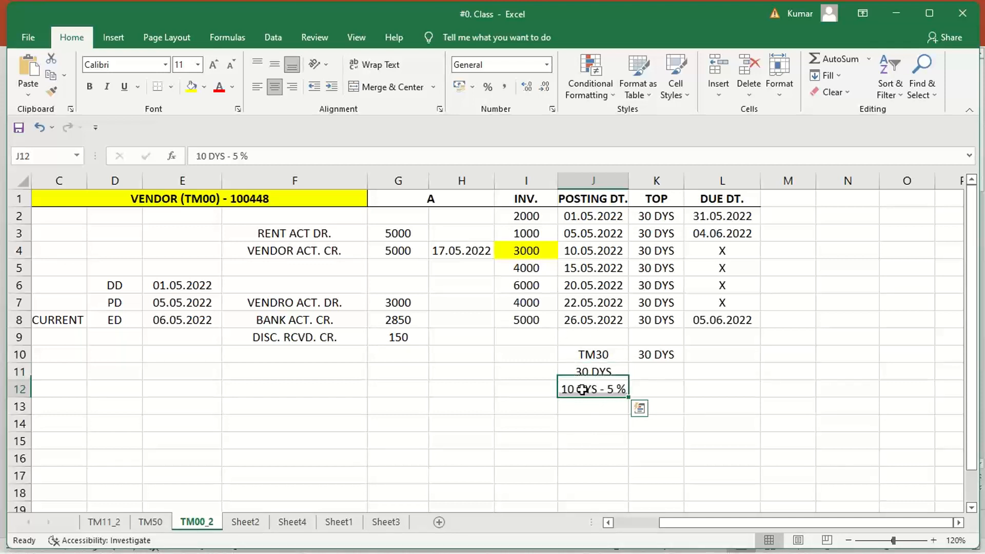
left_click(600, 412)
left_click(601, 416)
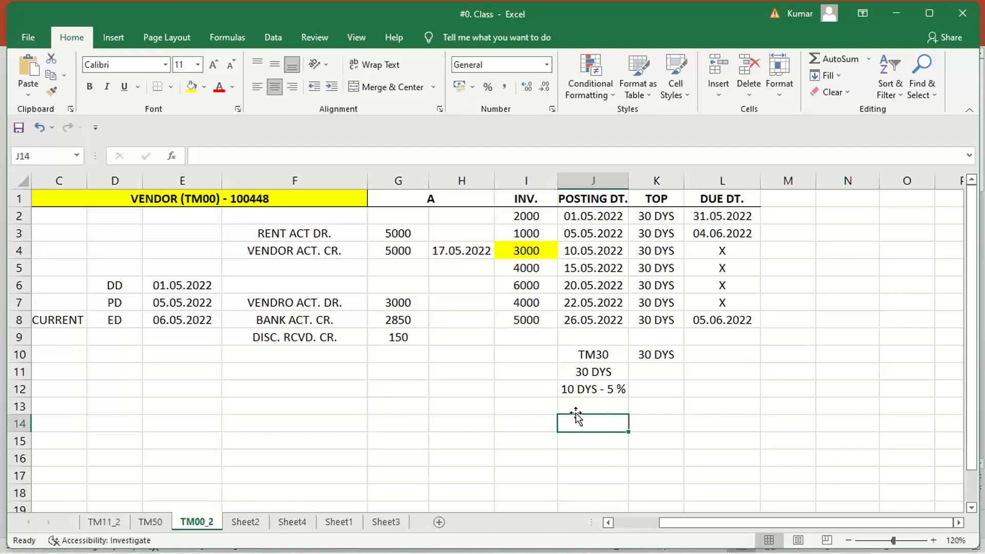
left_click(604, 393)
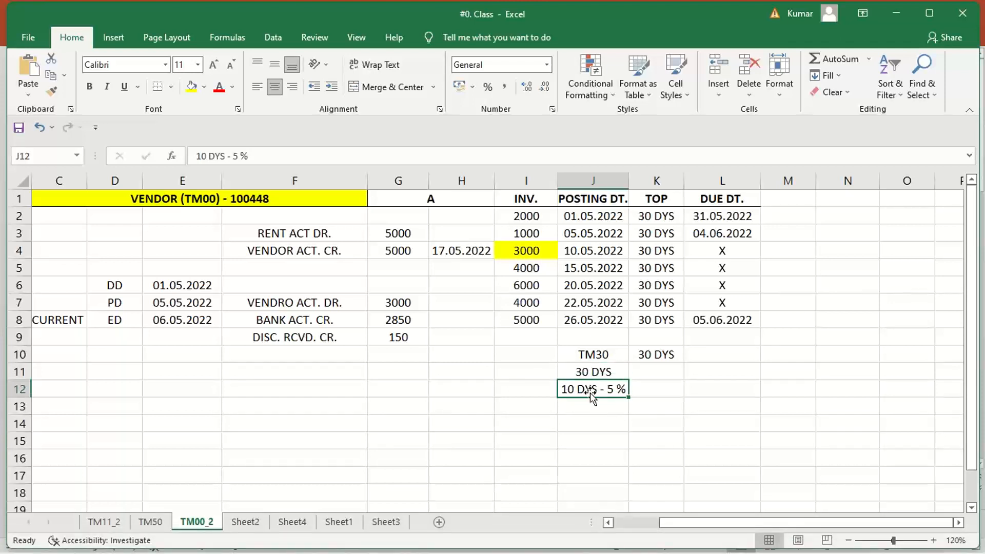
left_click(582, 373)
left_click(575, 386)
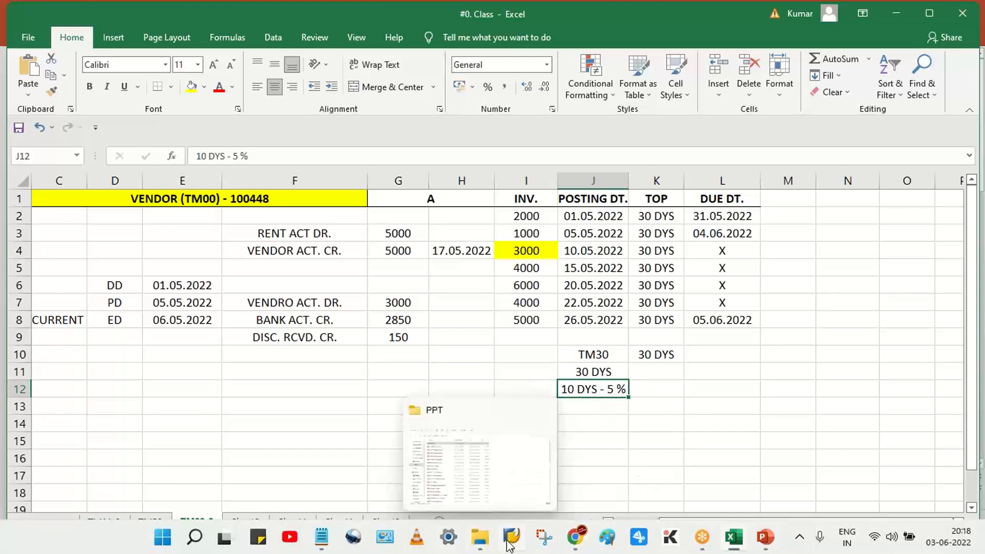
Step: Switch to SAP Logon, open the SAP_2 connection and log on to client 800 with the user name and password
mouse_move(511, 537)
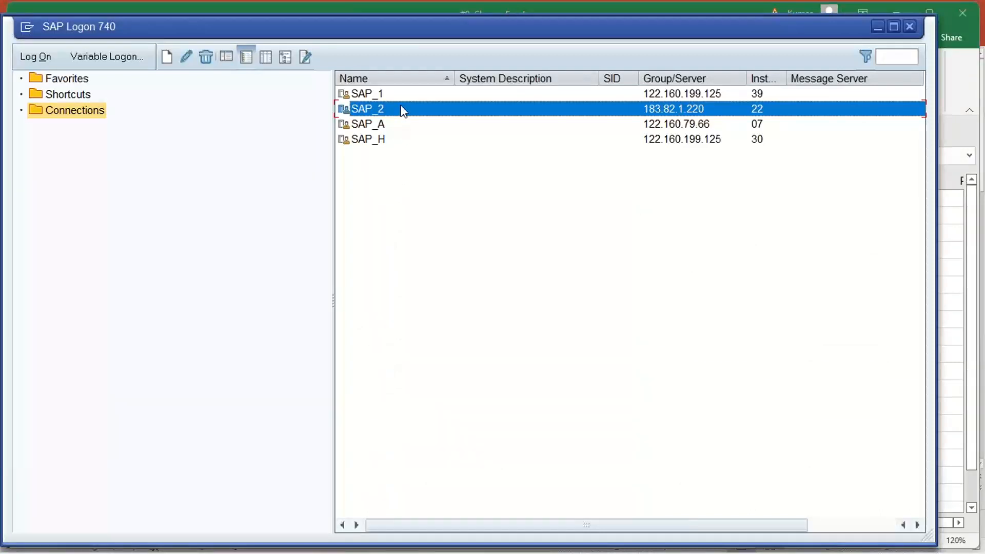
double_click(401, 108)
double_click(382, 114)
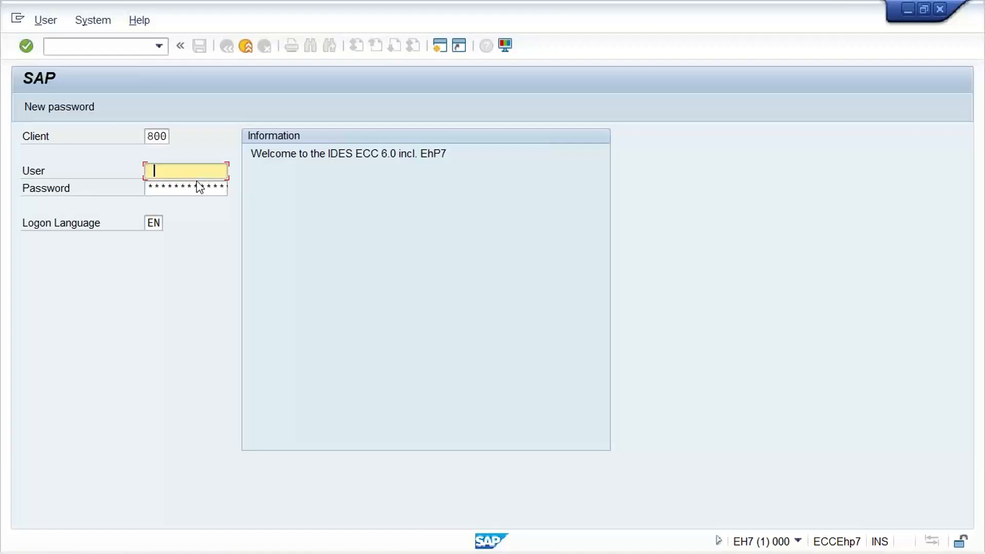
left_click(182, 185)
key("Tab")
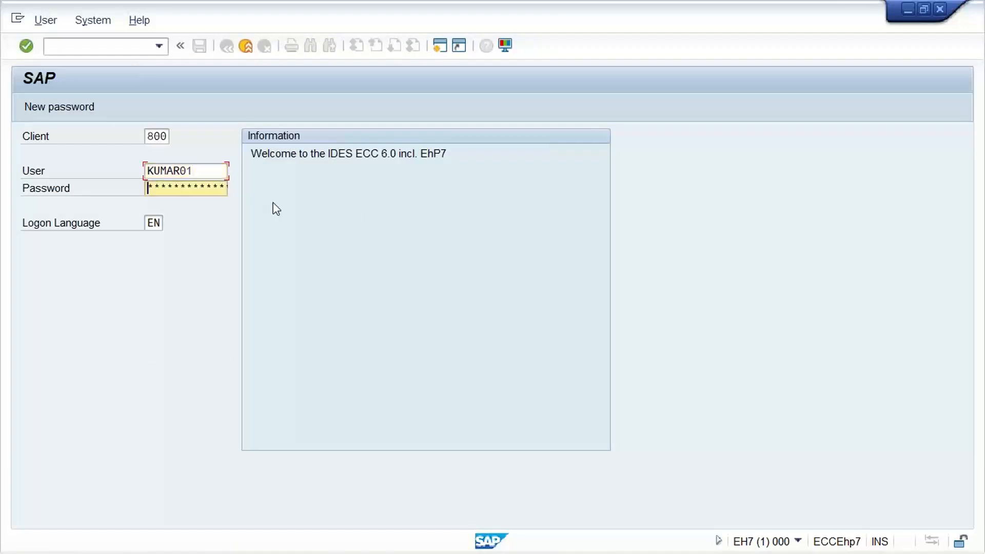
type("*******")
key("Return")
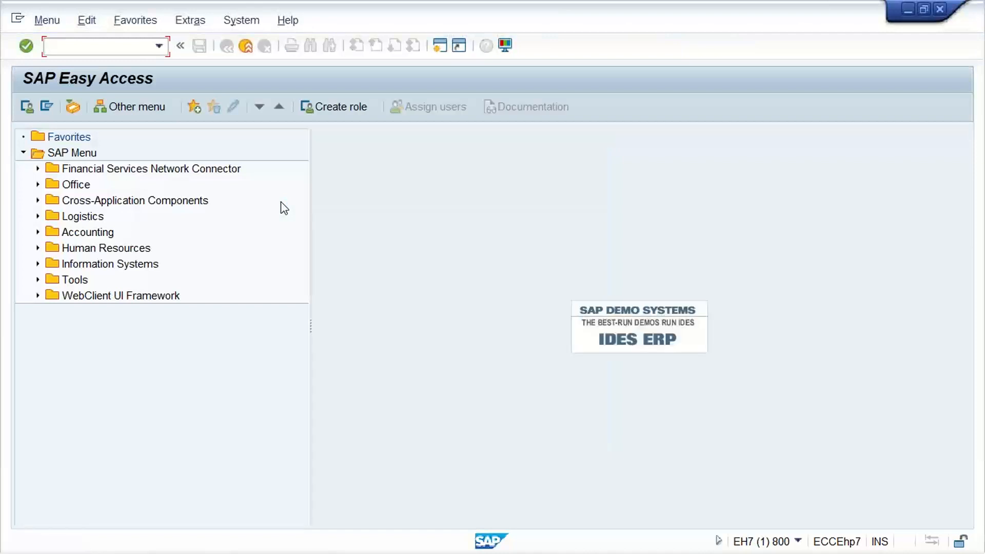
Step: Run transaction OBB8 and bring up the Terms of Payment overview
type("OBB8")
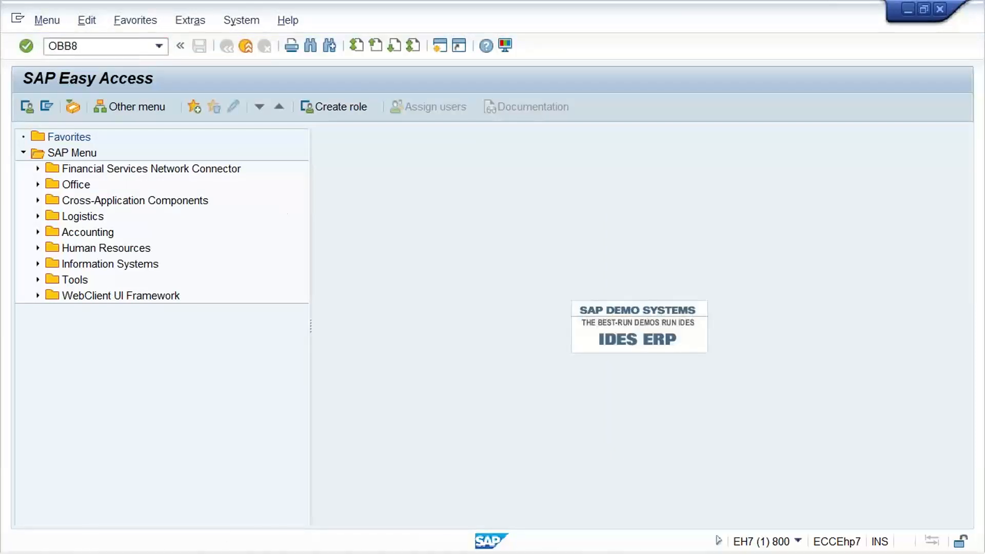
key("Return")
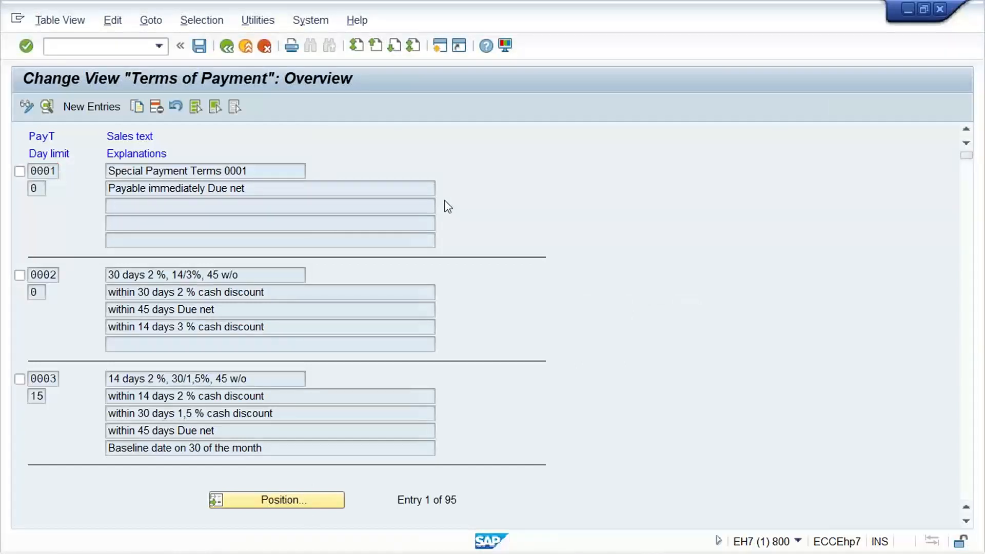
key("F3")
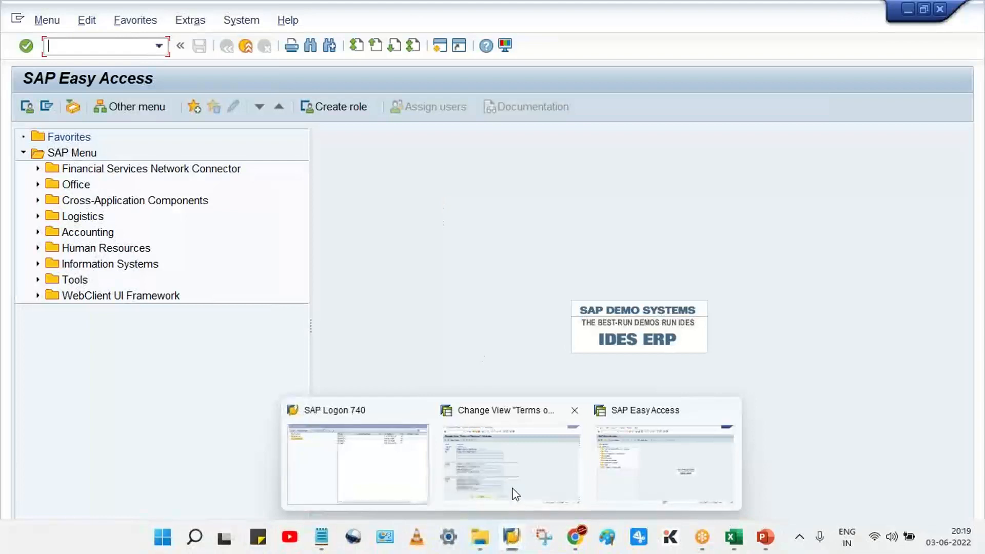
left_click(512, 489)
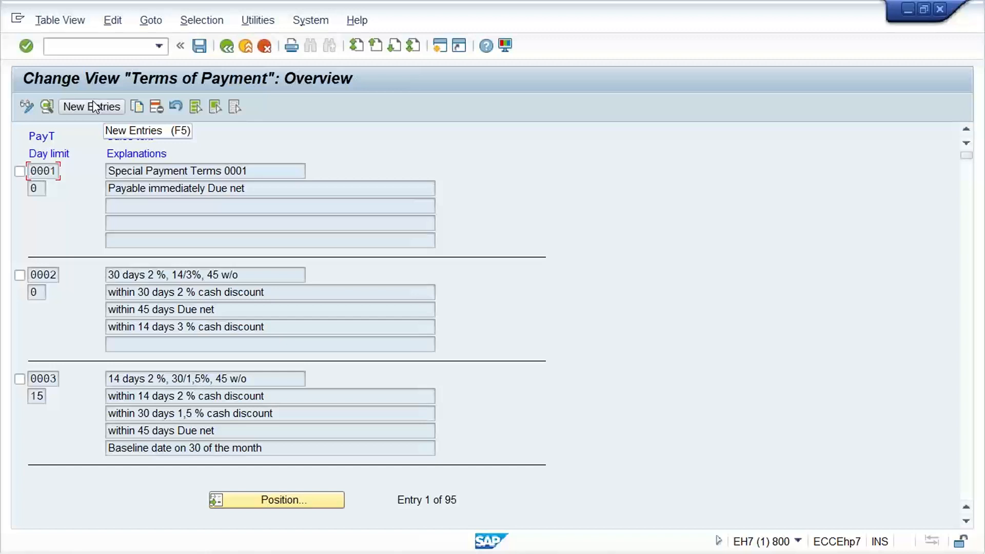
Step: Create a new terms of payment entry with the payment terms key TM31
left_click(118, 111)
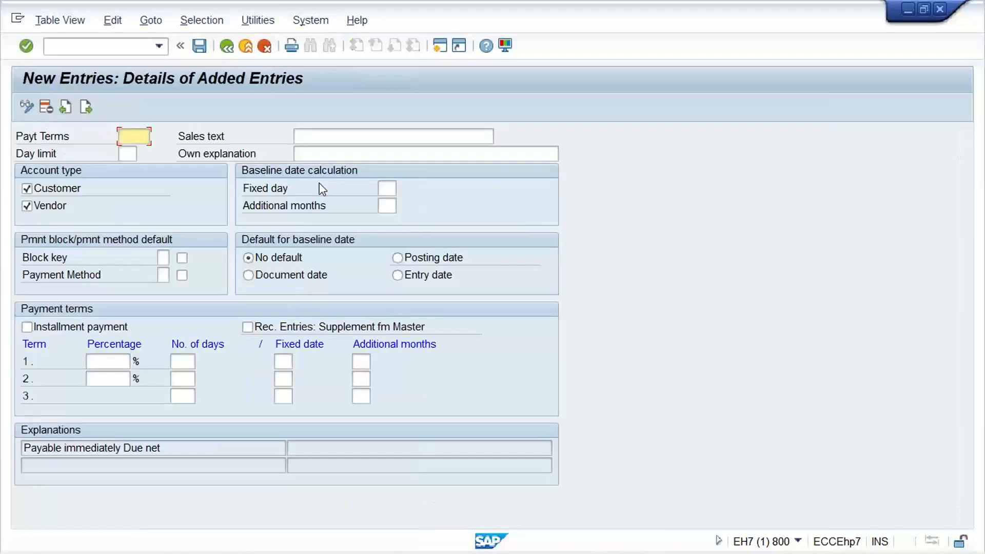
type("TM31")
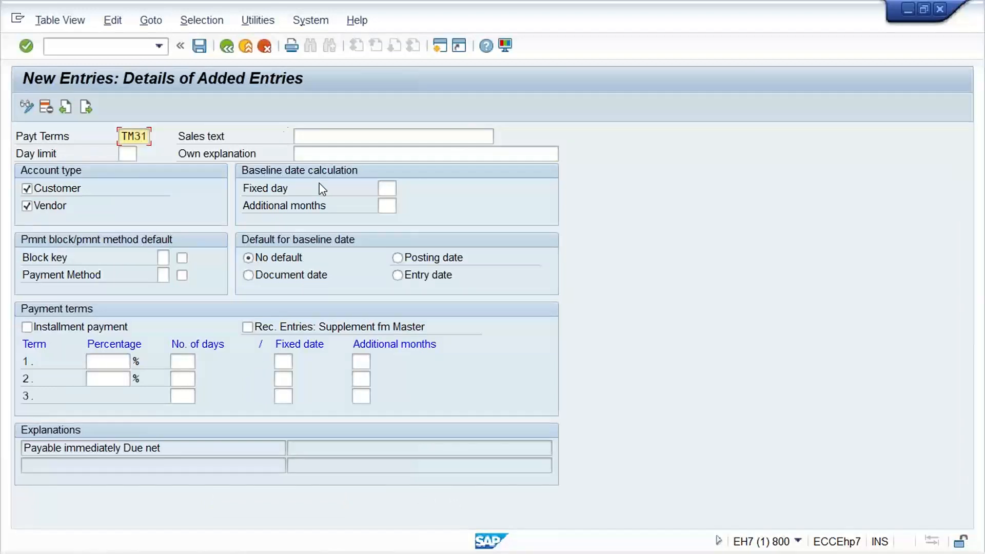
key("Tab")
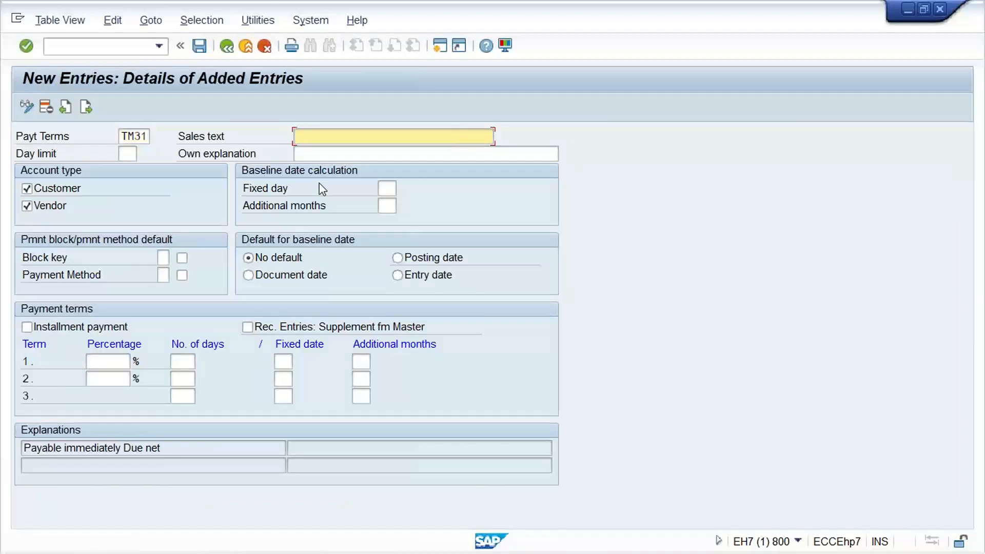
key("shift+Tab")
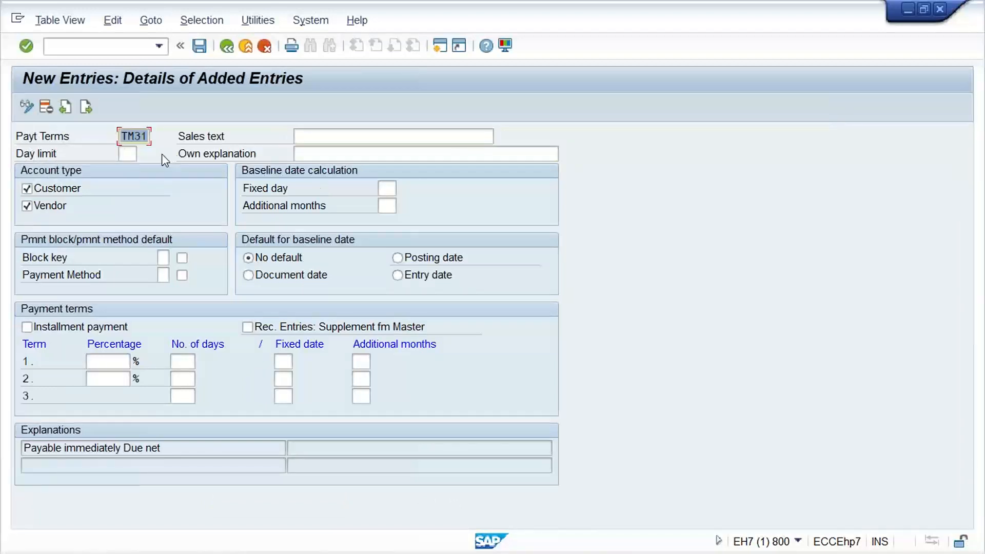
Step: Set the first payment term to 5 % within 10 days and the second term to 30 days
left_click(187, 360)
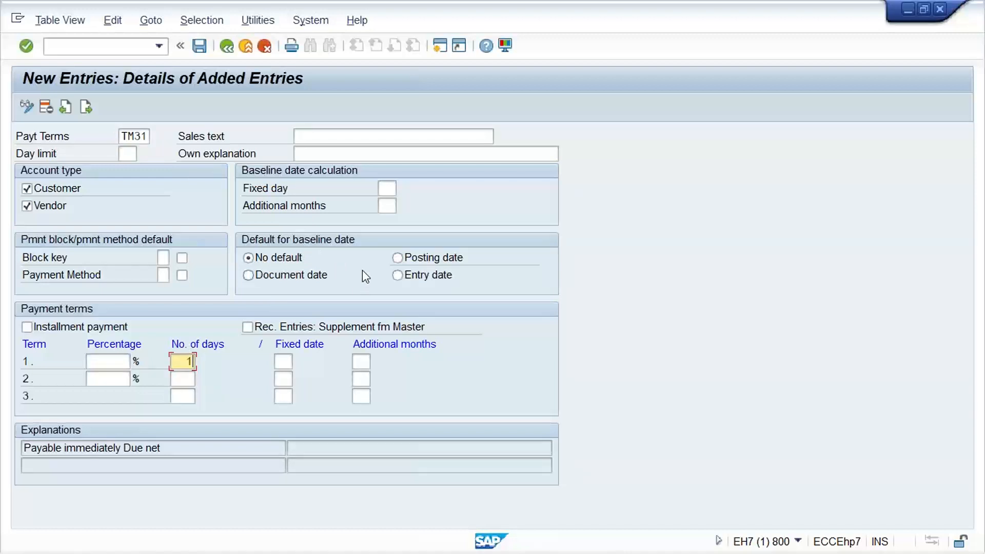
type("10")
left_click(98, 364)
type("5")
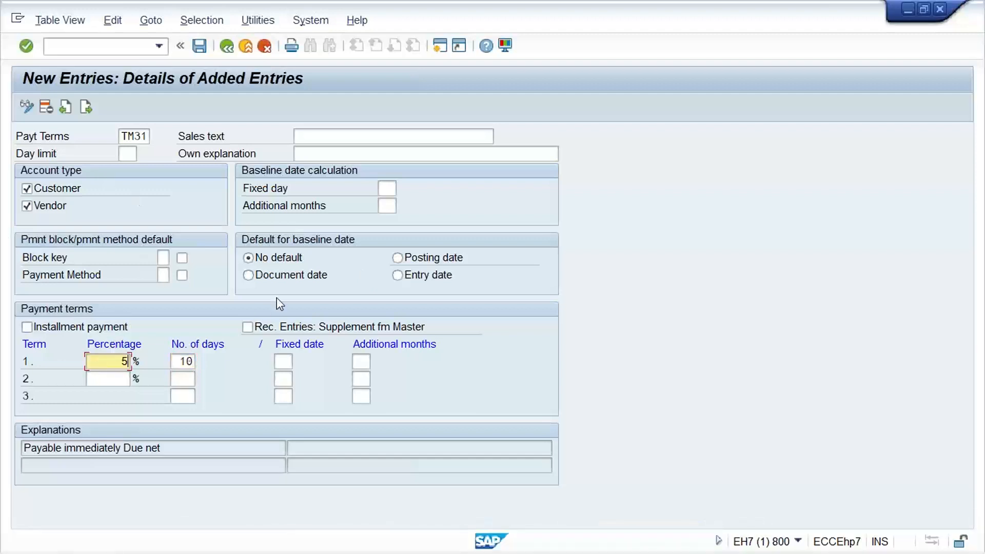
key("Tab")
key("Tab")
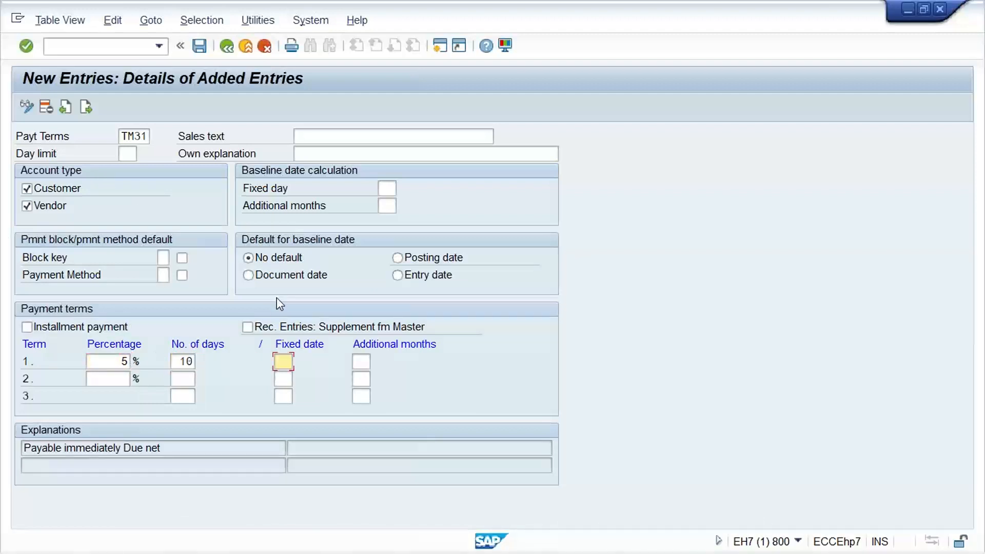
key("shift+Tab")
key("Down")
type("30")
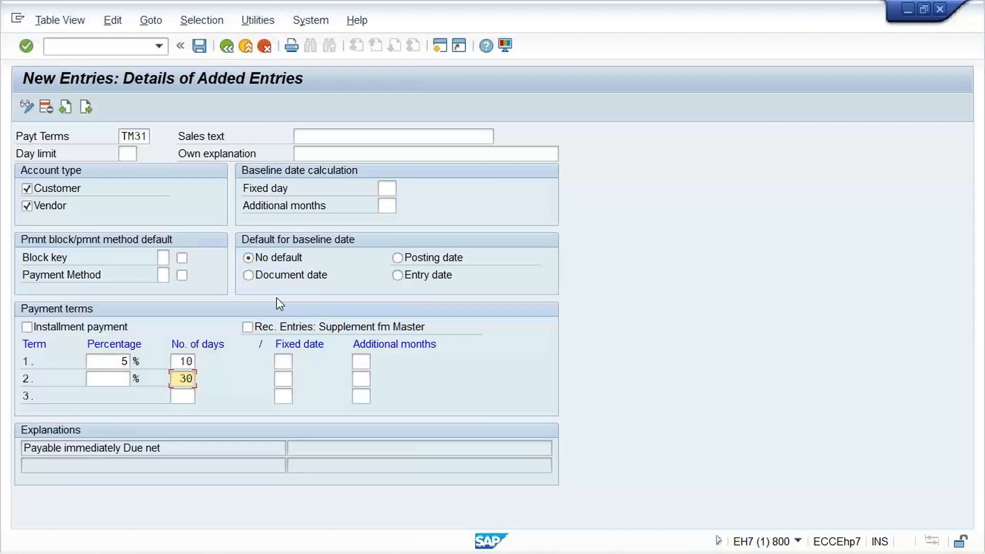
key("Return")
Step: Copy the explanation "within 10 days 5 % cash discount" into both the sales text and the own explanation
left_click(205, 453)
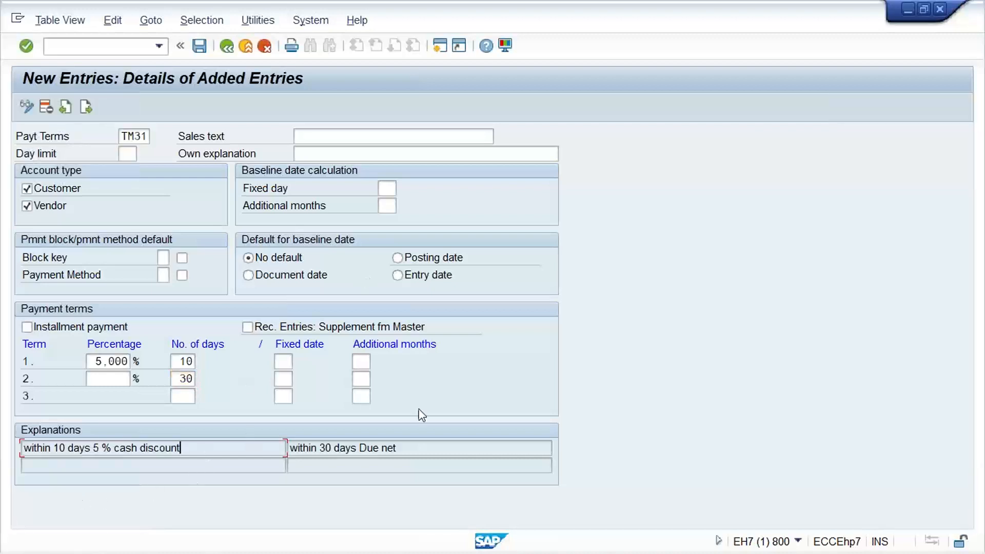
left_click(417, 451)
left_click_drag(195, 446, 3, 448)
key("ctrl+c")
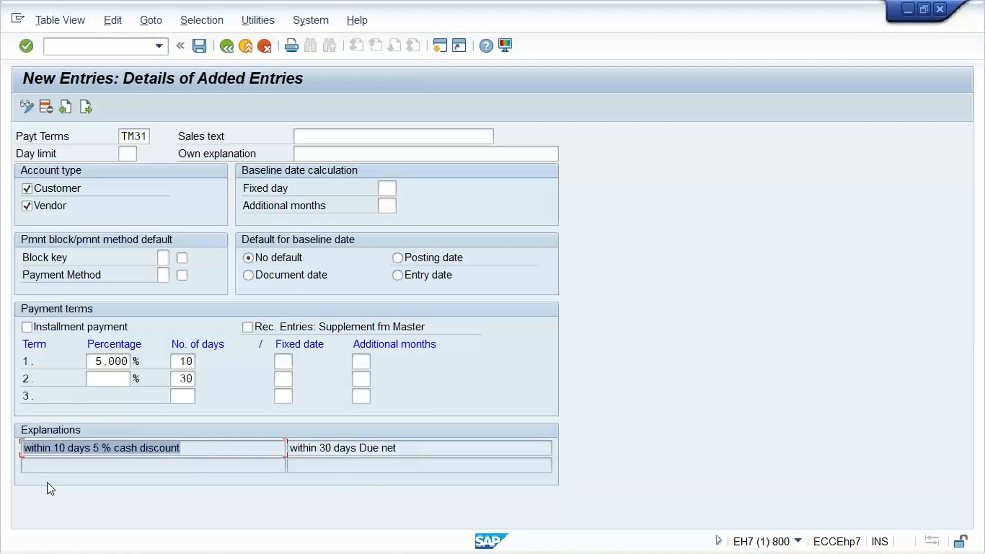
left_click(328, 136)
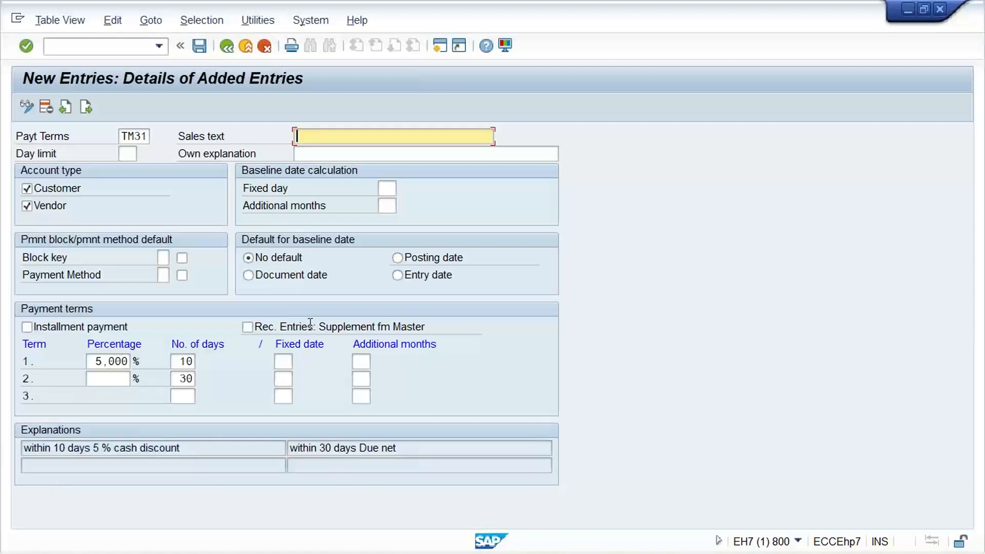
key("ctrl+v")
left_click(331, 153)
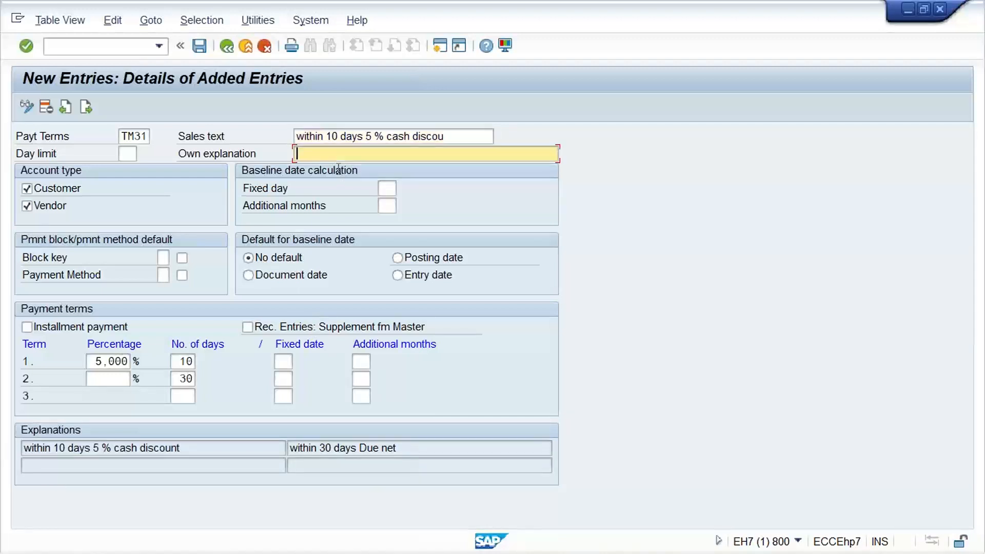
type("within 10 days 5 % cash discount")
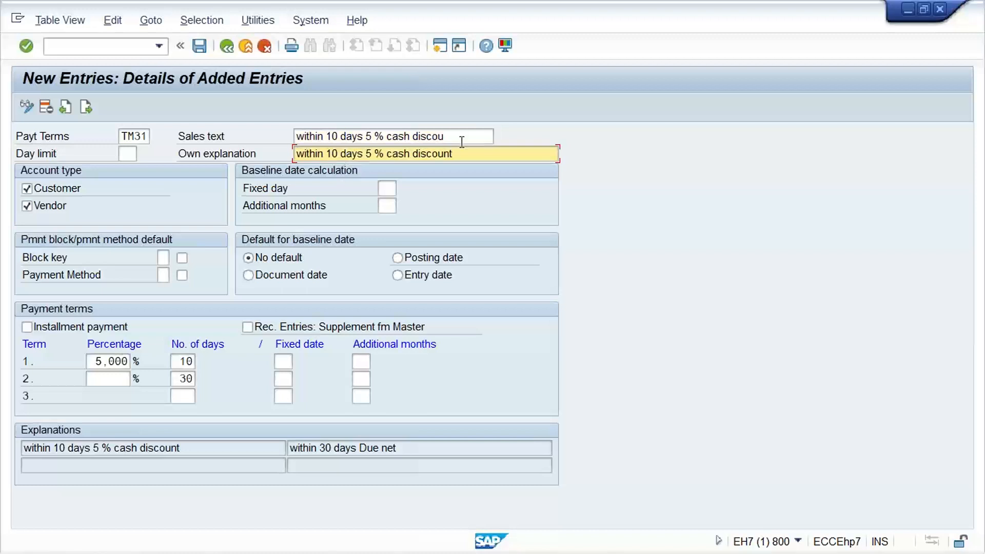
key("shift+Tab")
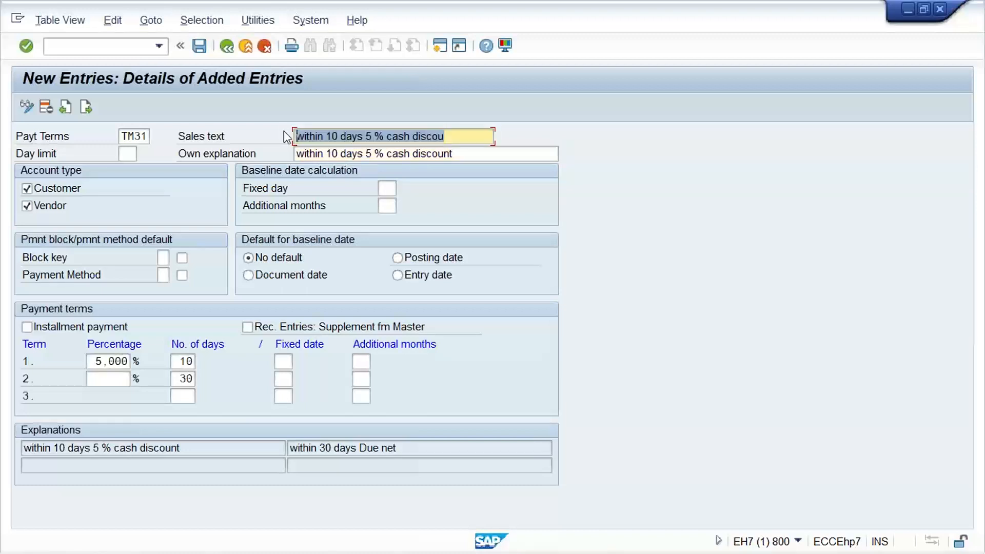
left_click(455, 139)
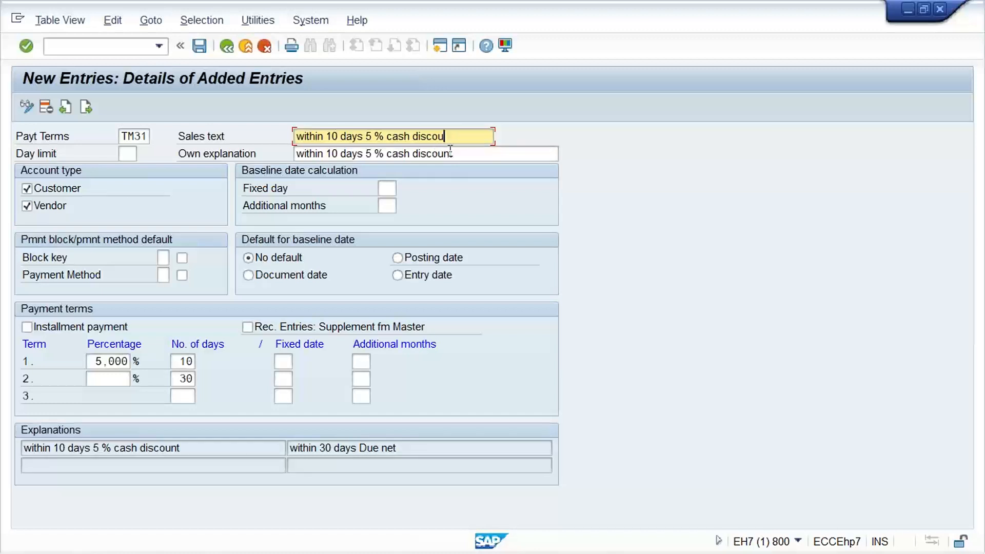
key("Left")
key("Left")
key("Left")
key("Left")
key("Left")
key("Left")
key("Left")
key("Left")
key("Left")
key("Left")
key("Left")
key("Left")
key("Left")
key("Left")
key("Left")
key("Left")
key("Left")
key("Left")
key("Left")
key("Left")
key("Left")
key("Left")
key("Left")
key("Left")
key("Left")
key("Left")
key("Left")
key("Left")
key("Left")
key("Left")
left_click_drag(455, 137, 207, 138)
left_click(478, 153)
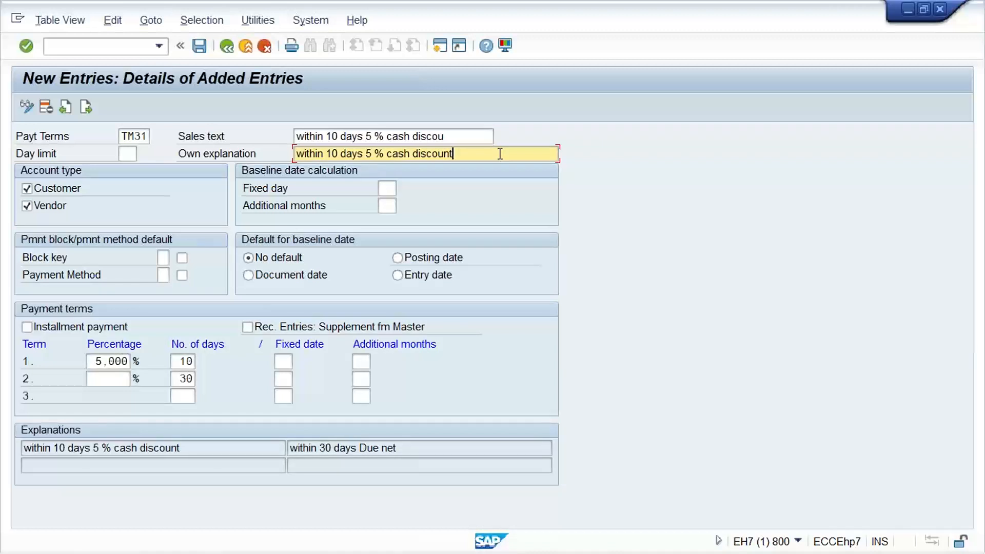
Step: Save the payment terms with the proposed customizing request and set the default for baseline date to Posting date
key("ctrl+s")
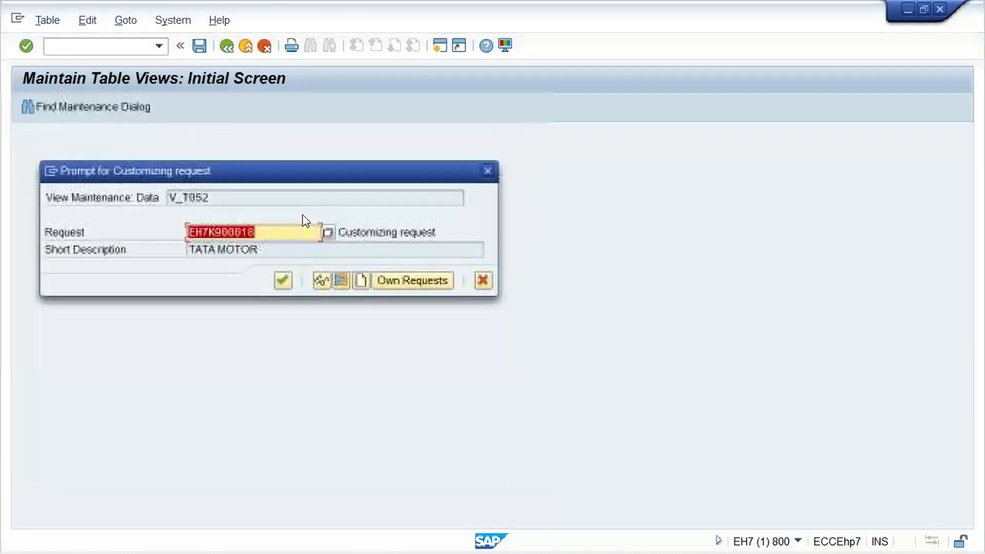
key("Return")
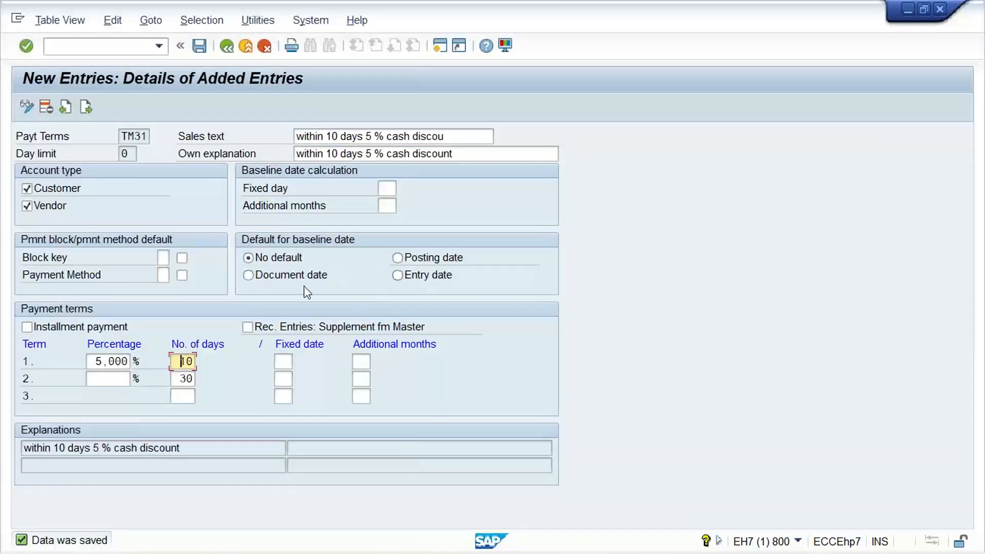
left_click(411, 258)
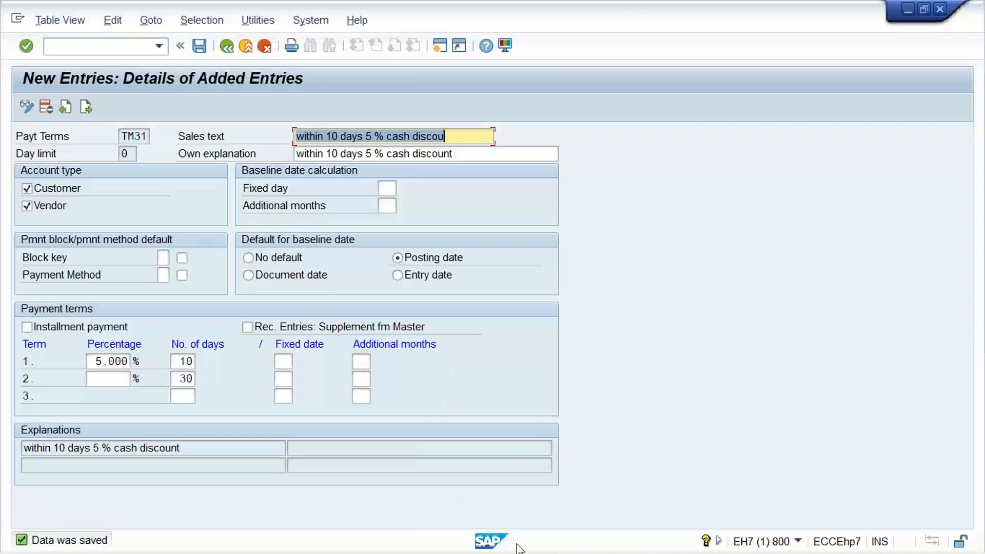
Step: Switch to the other SAP Easy Access session and run transaction FB60 for vendor invoice entry
mouse_move(529, 552)
mouse_move(512, 538)
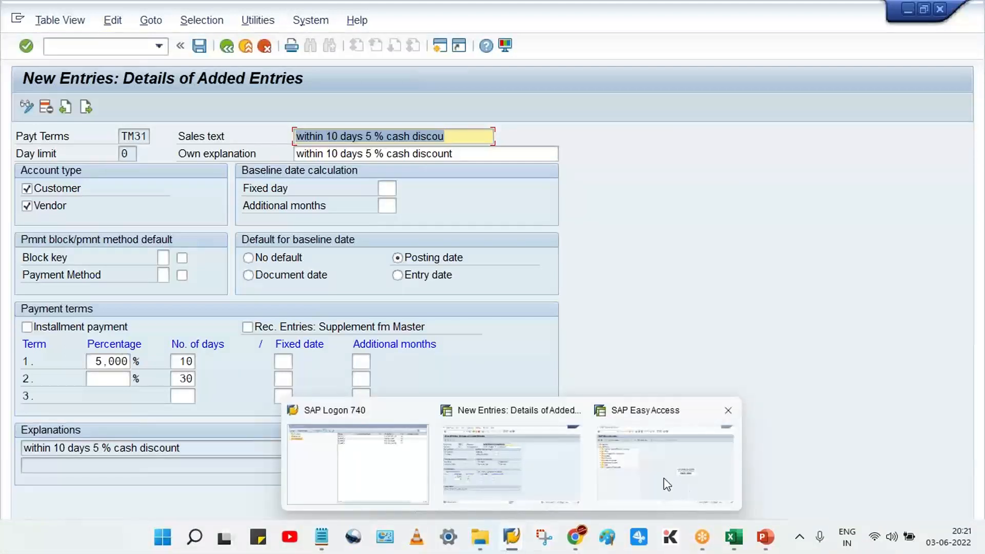
left_click(685, 489)
left_click(108, 48)
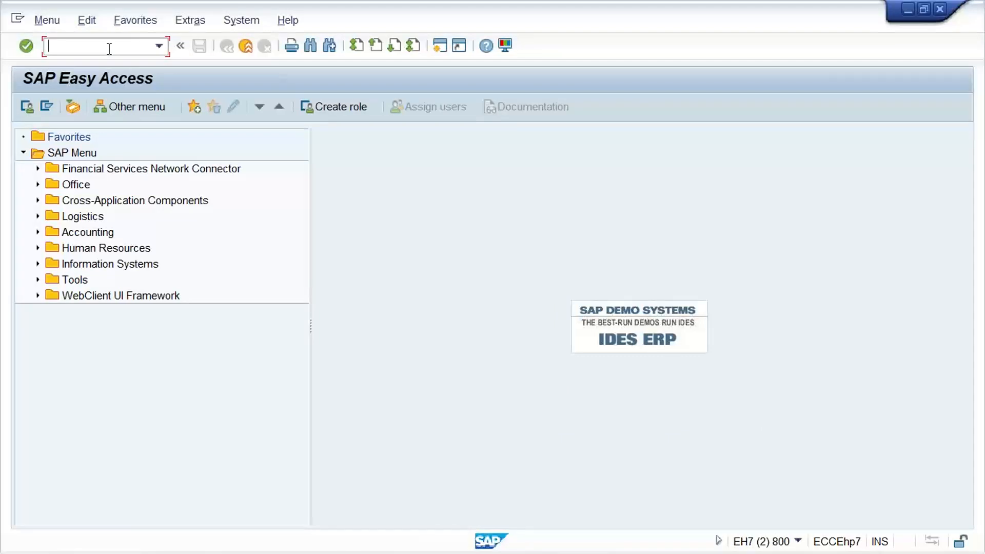
type("FB60")
key("Return")
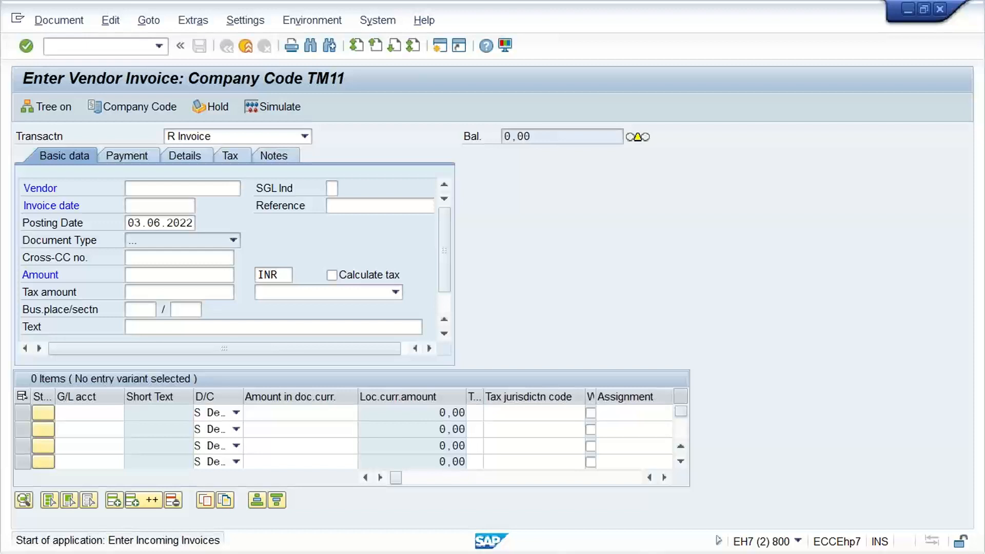
left_click(154, 189)
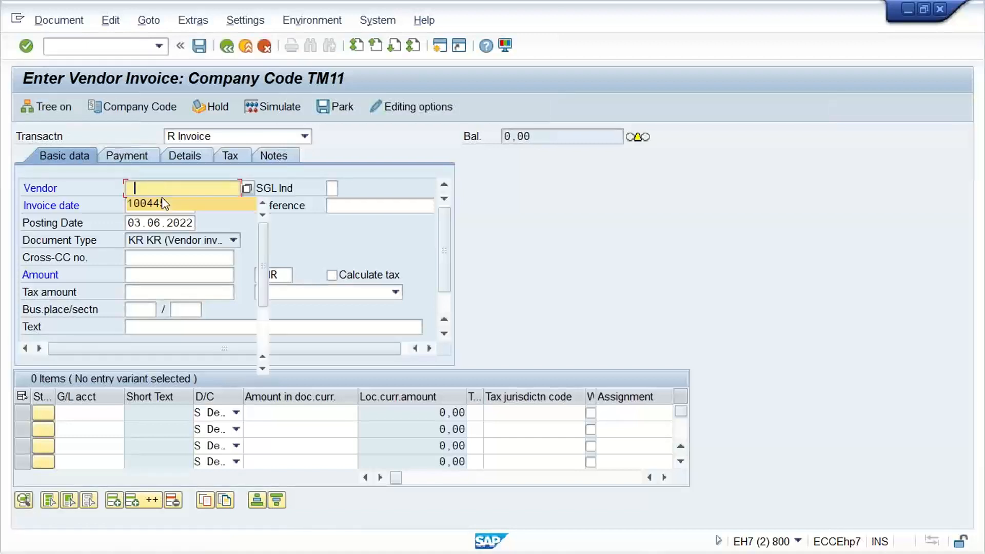
left_click(185, 201)
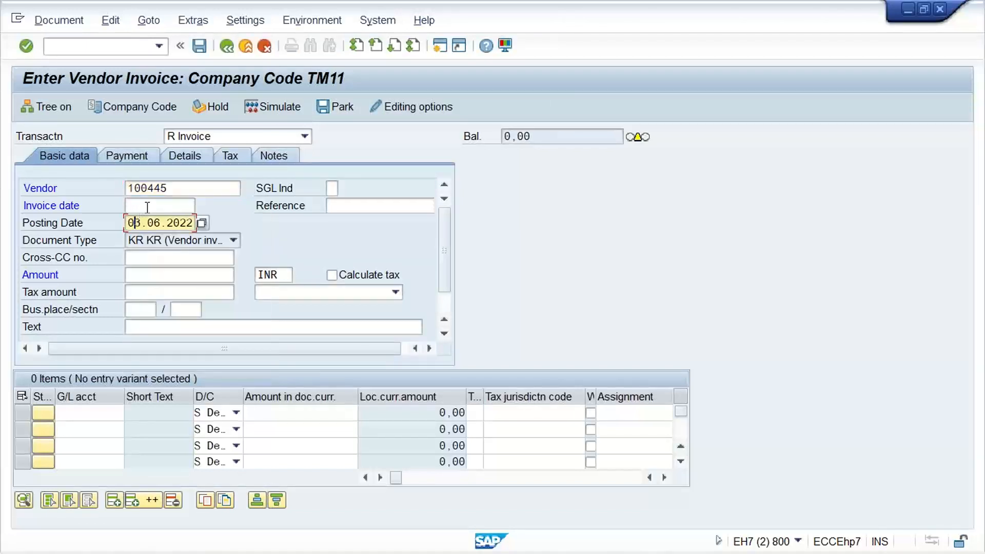
left_click(147, 207)
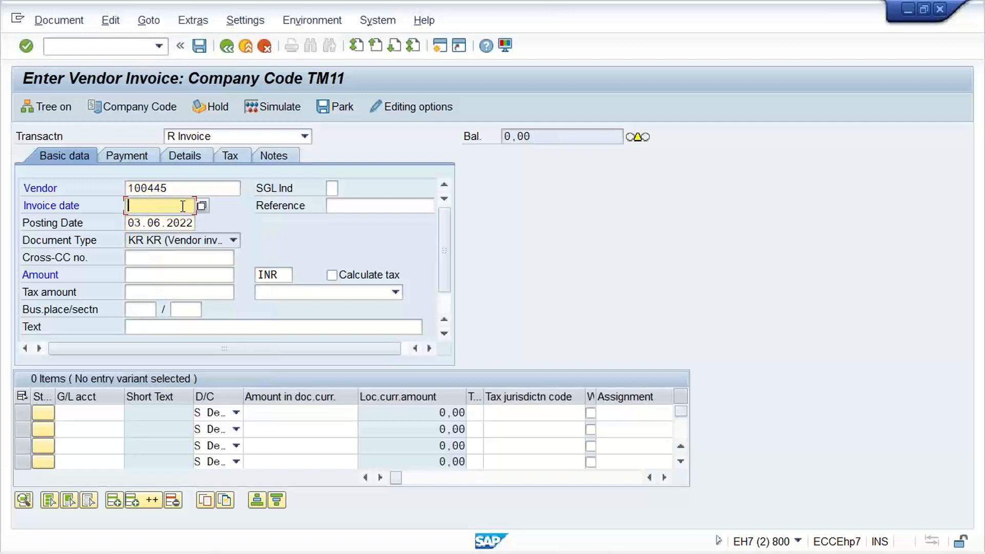
Step: Change the company code of the vendor invoice to TM00
left_click(125, 108)
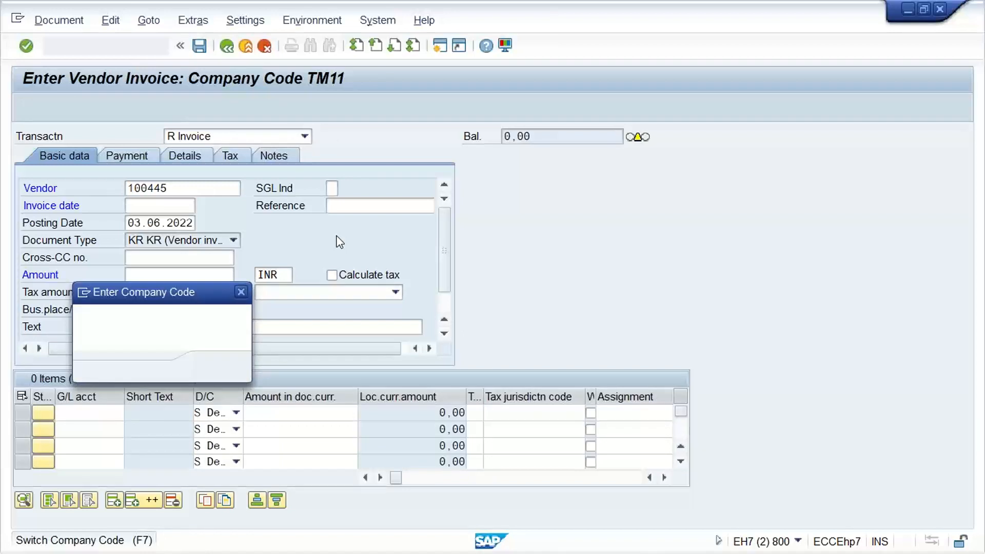
type("TM00")
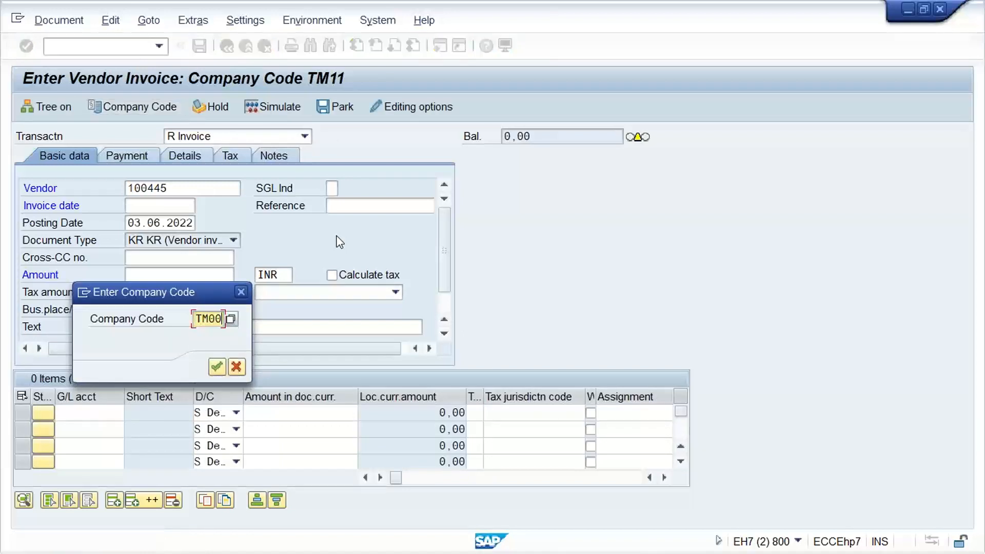
key("Return")
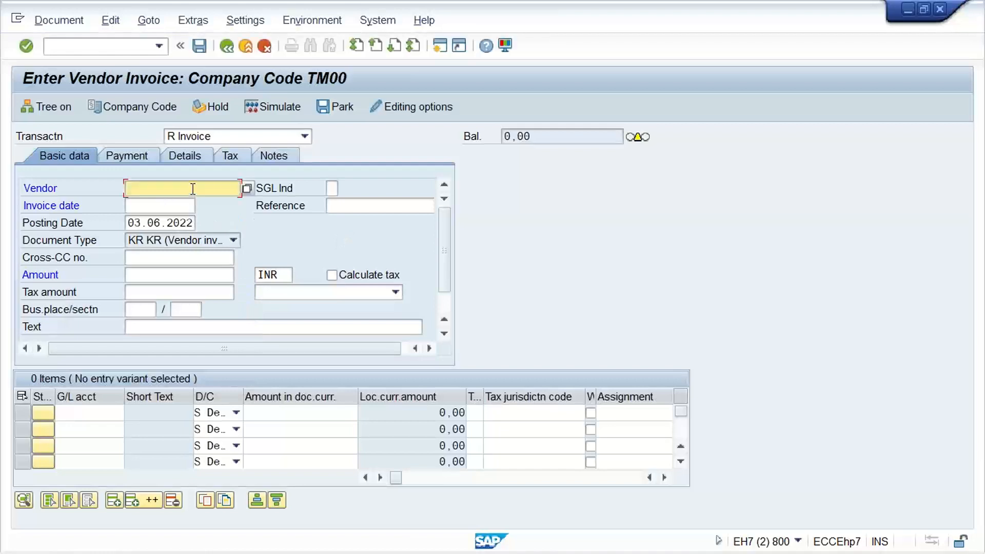
Step: Enter the vendor number and invoice date 01.06.2022, and try to view the invoice's payment data
left_click(159, 204)
left_click(157, 205)
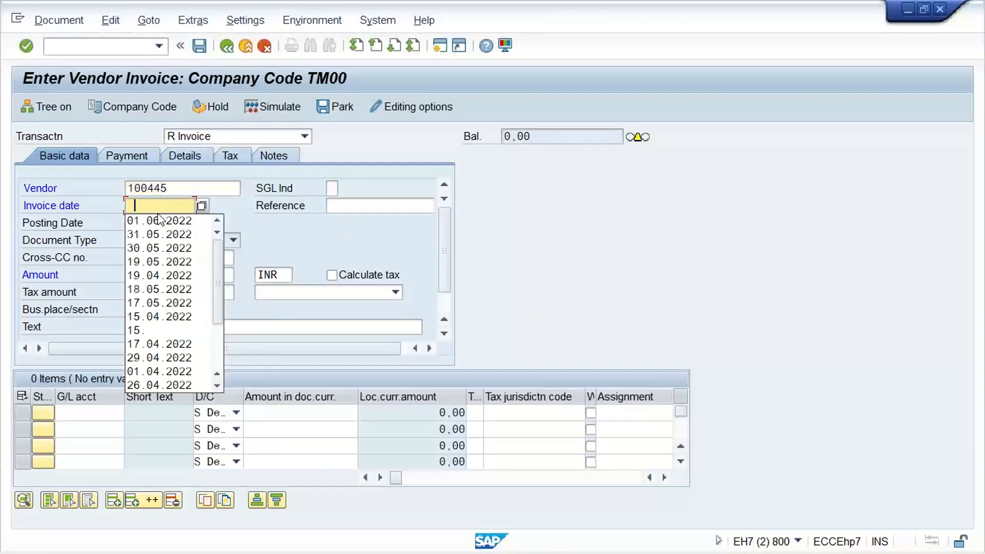
left_click(158, 220)
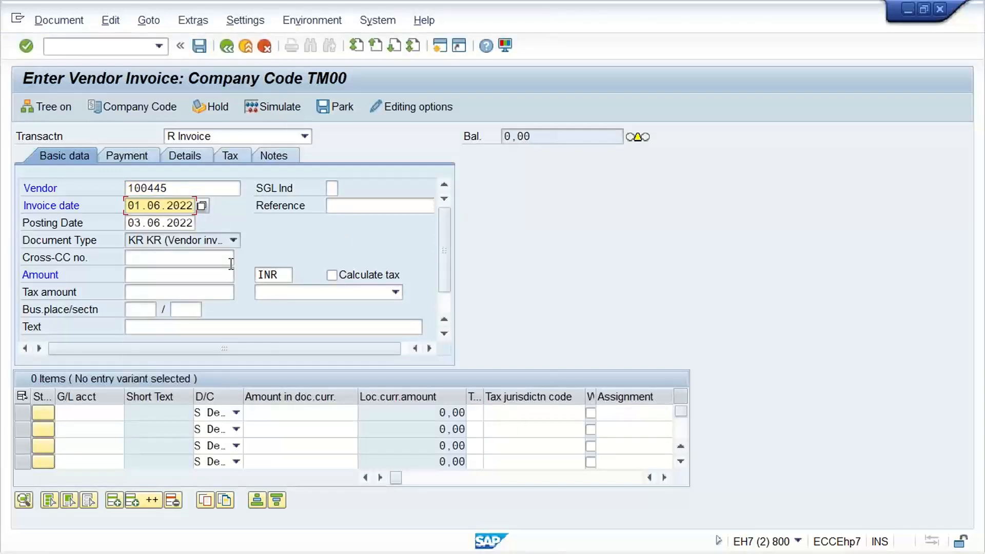
left_click(148, 222)
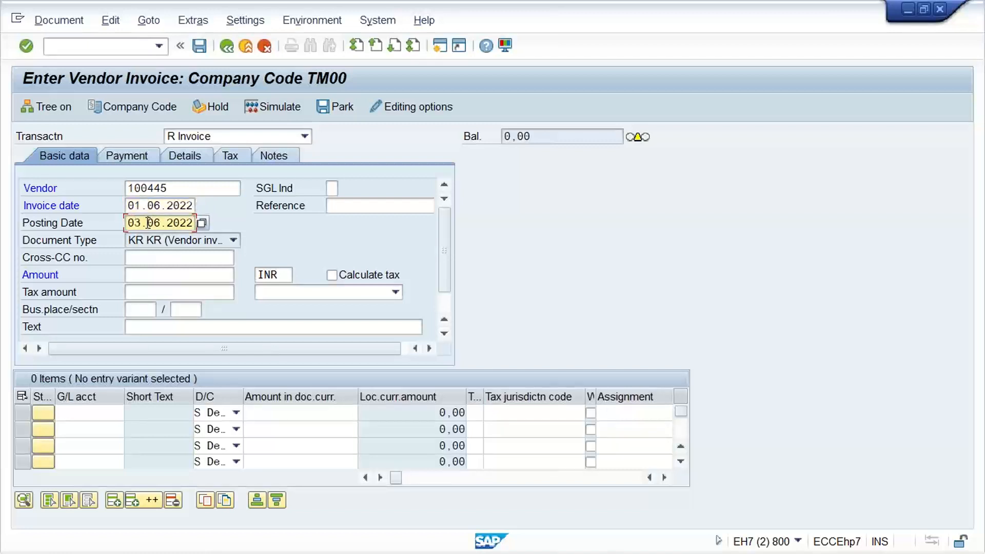
left_click(153, 279)
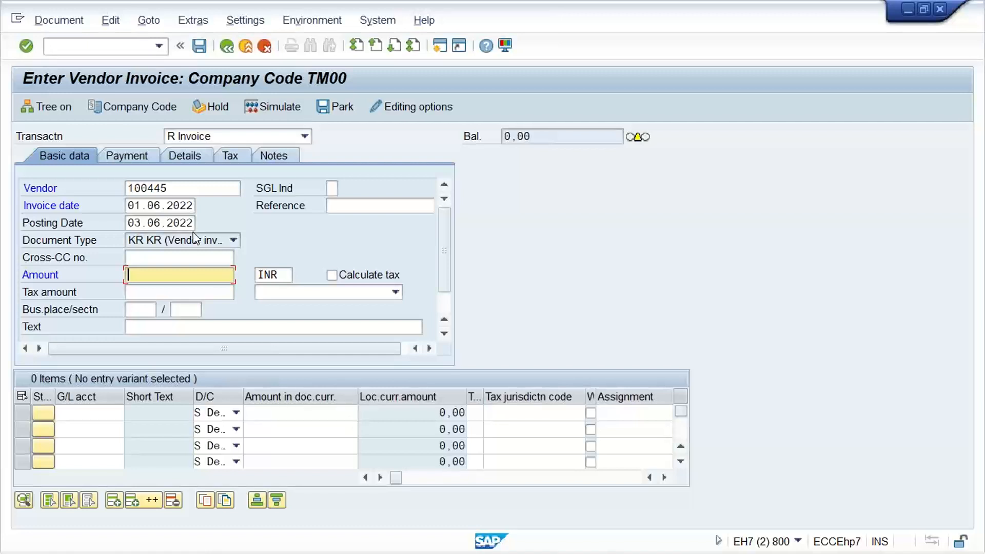
left_click(145, 162)
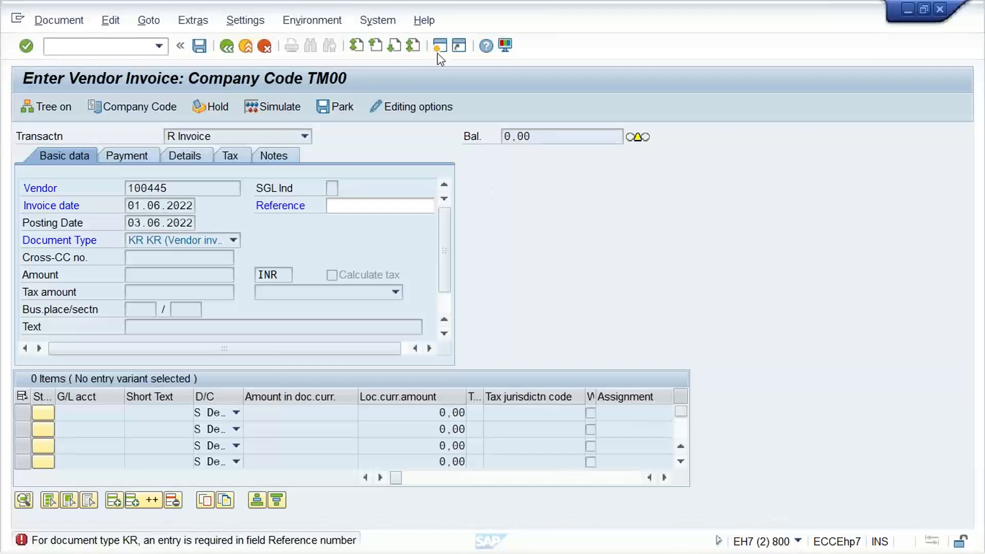
left_click(432, 91)
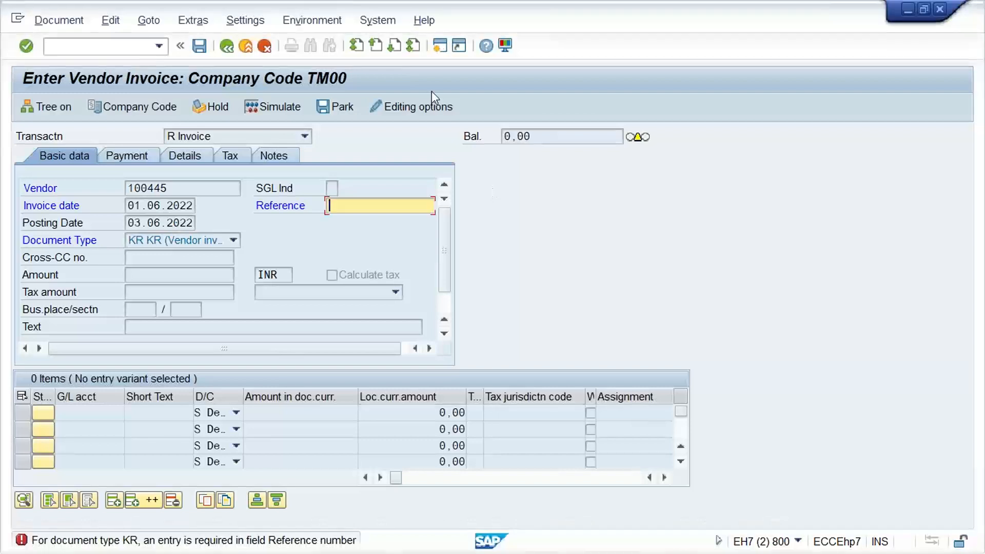
Step: Run transaction OBA7 in a new session and open the details of document type KR
key("ctrl+n")
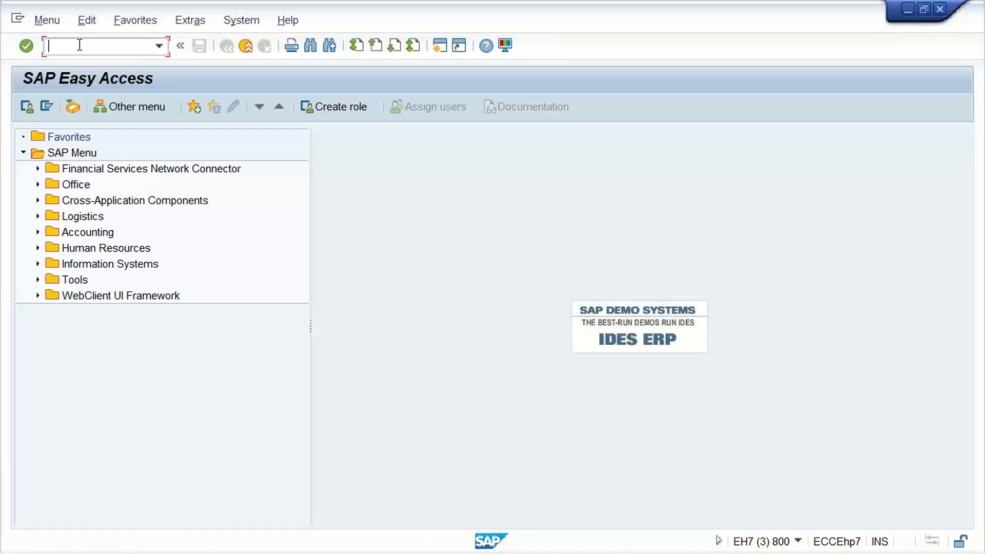
type("OBA7")
key("Return")
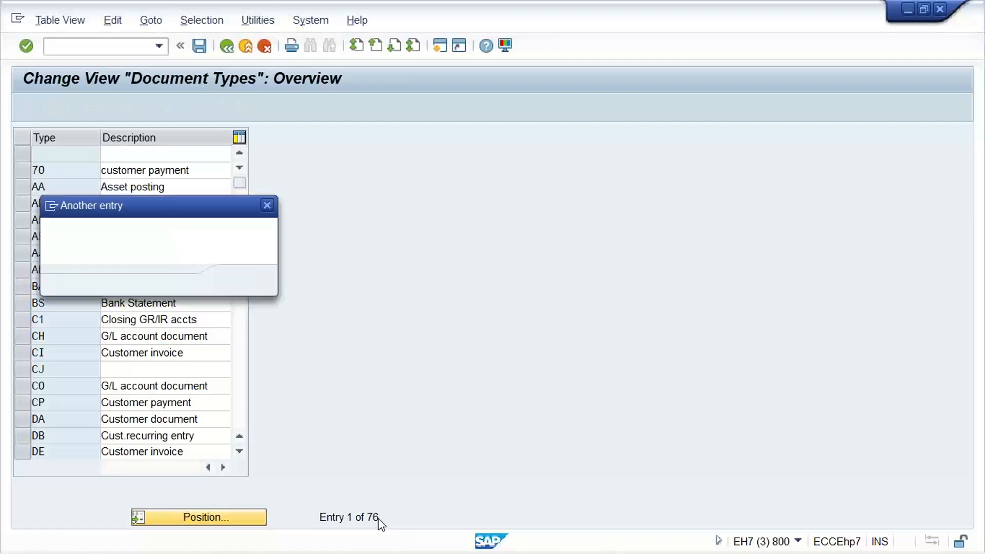
type("KR")
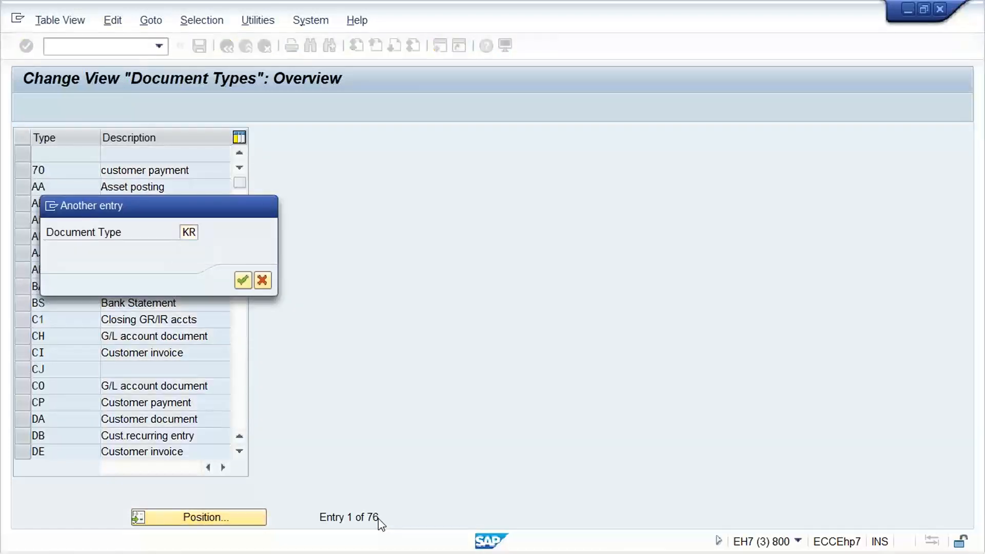
key("Return")
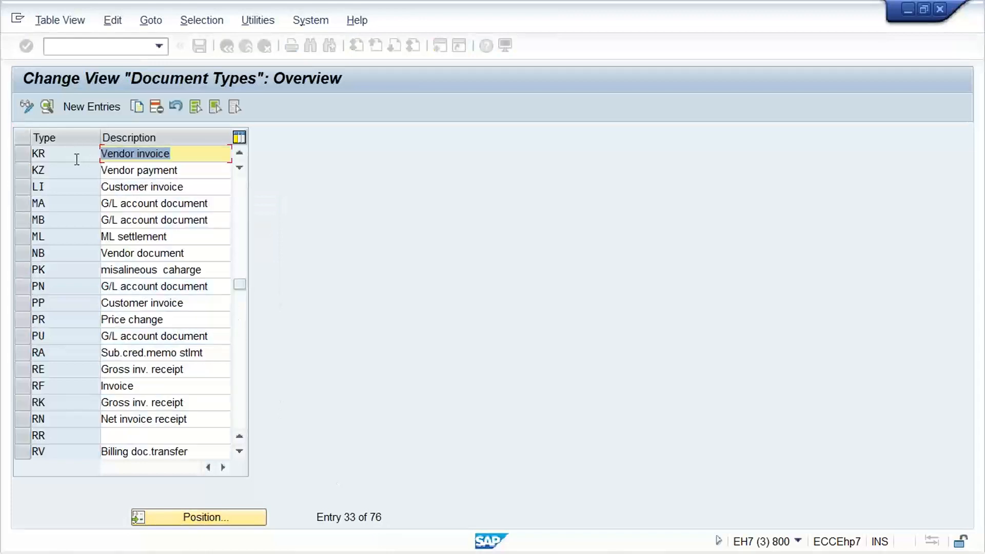
double_click(71, 154)
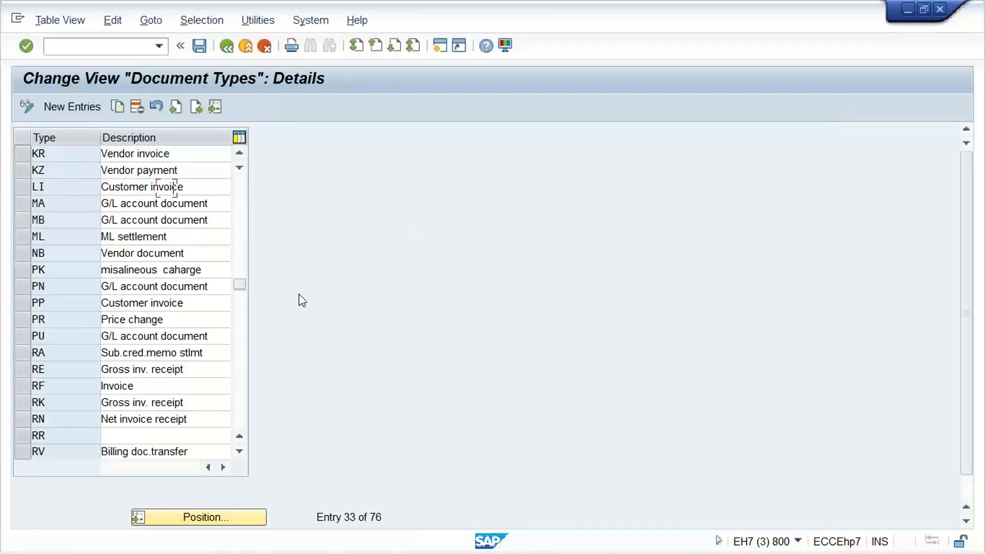
Step: Clear the required reference number entry for document type KR and save the change to the customizing request
left_click(95, 520)
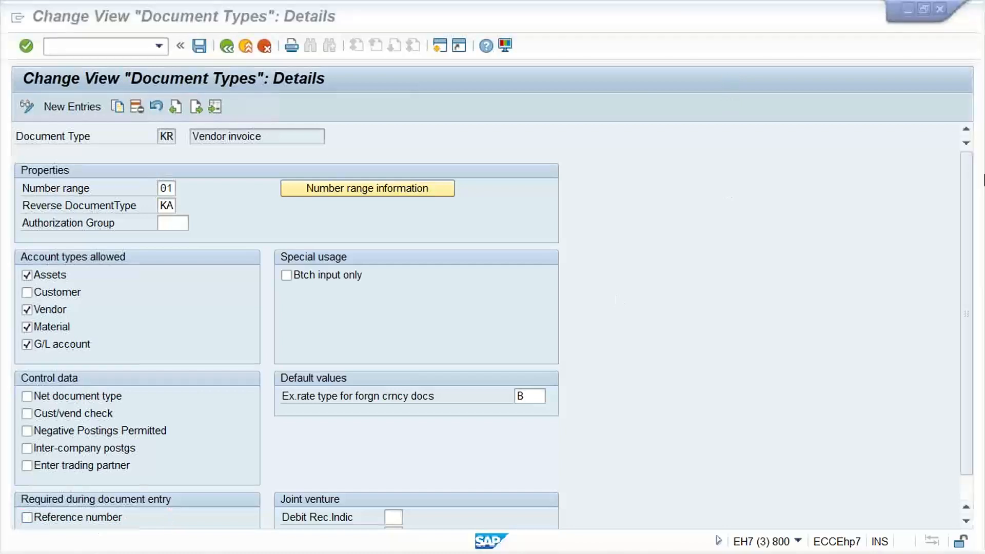
left_click(966, 366)
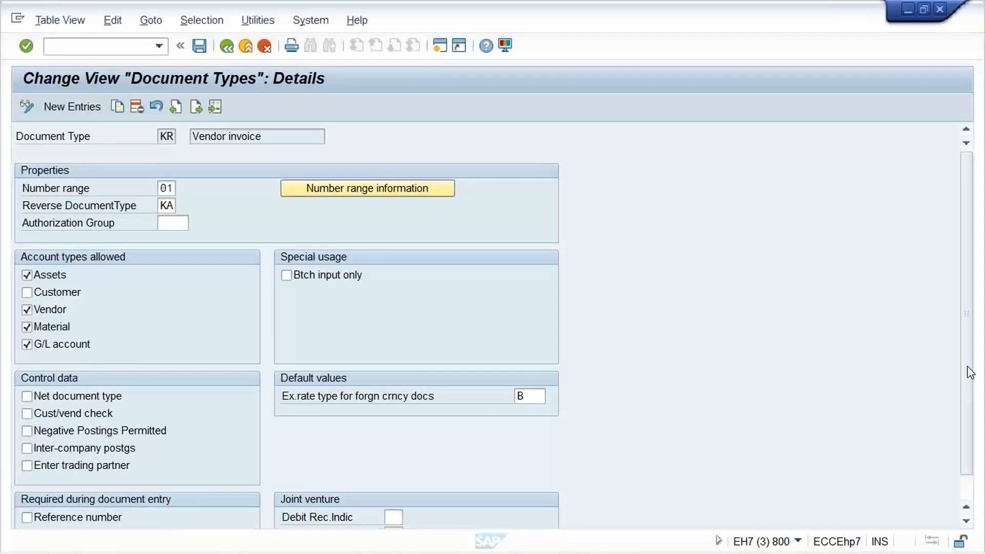
left_click(967, 482)
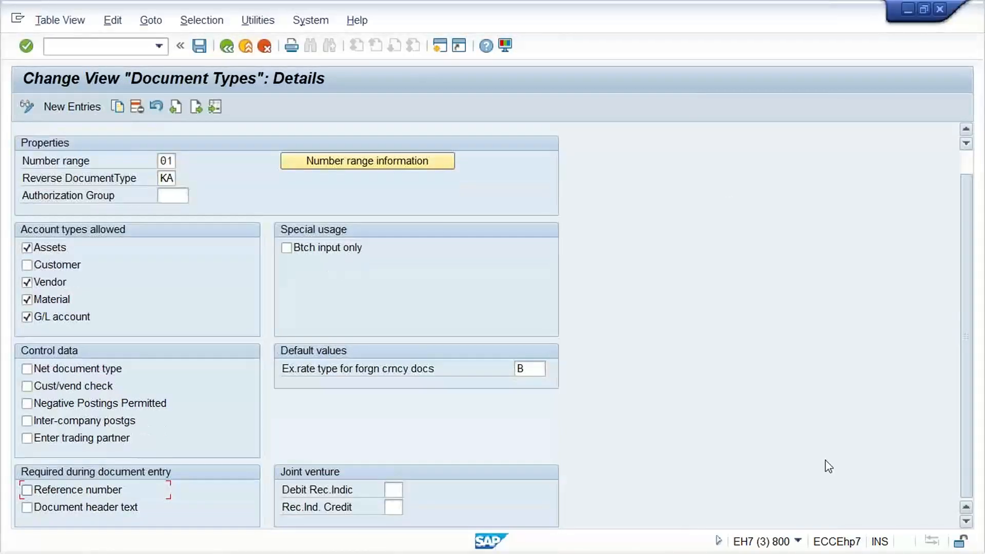
key("F3")
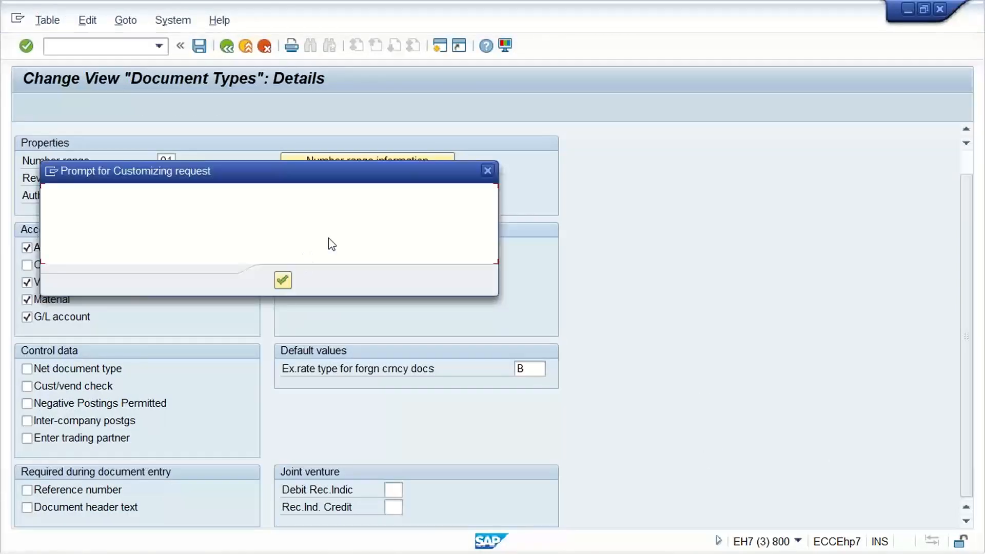
left_click(282, 281)
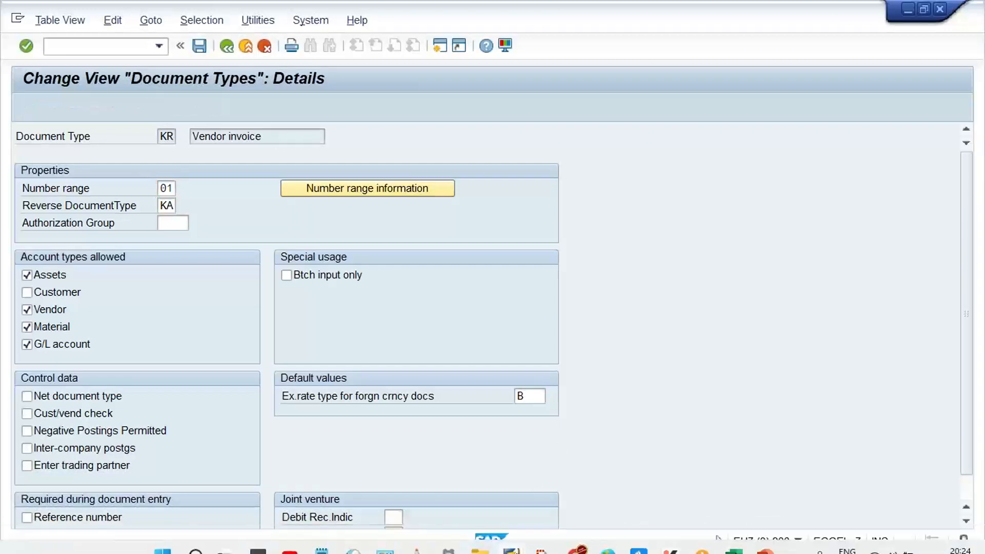
Step: Switch to the vendor invoice session and restart transaction FB60 from scratch with /nFB60
mouse_move(519, 540)
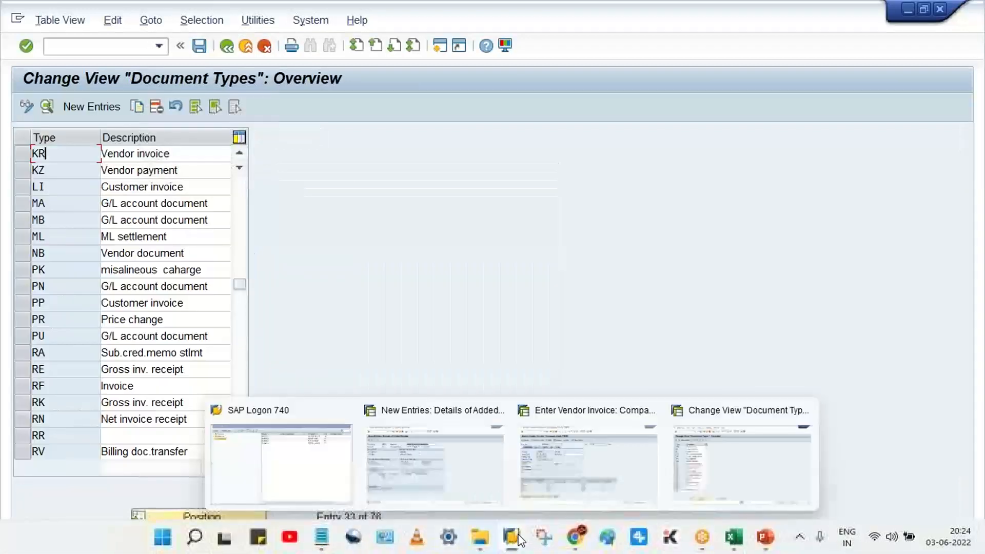
left_click(451, 468)
left_click(563, 470)
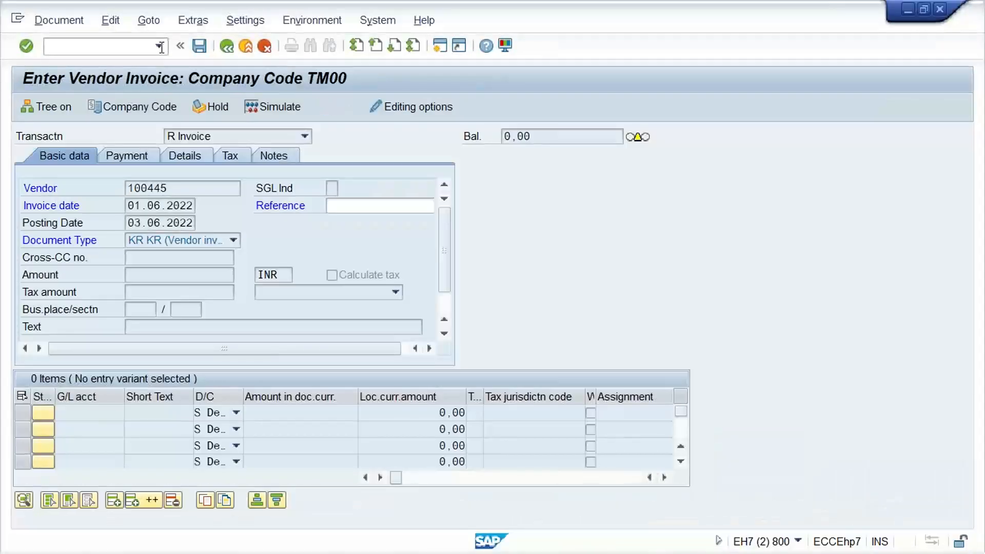
left_click(155, 47)
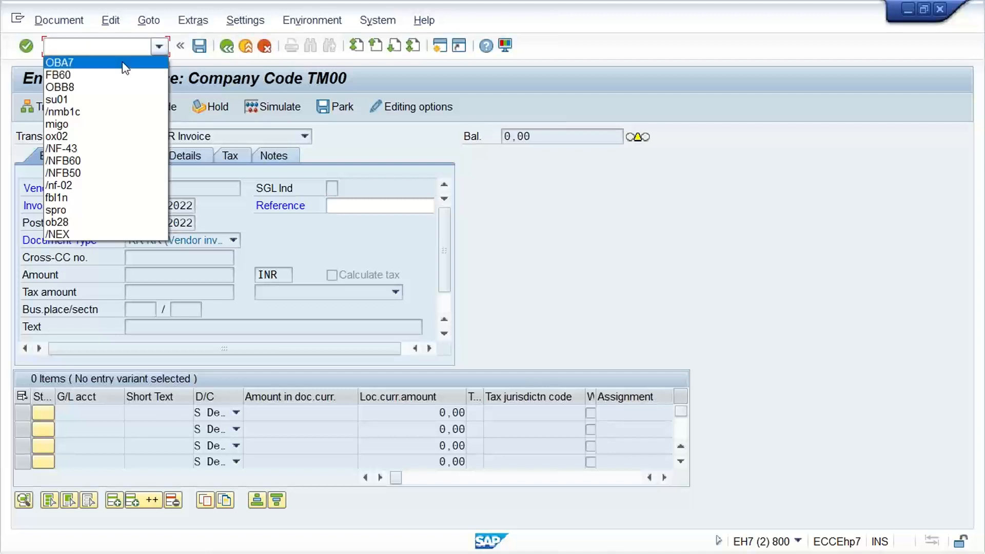
left_click(118, 73)
key("Home")
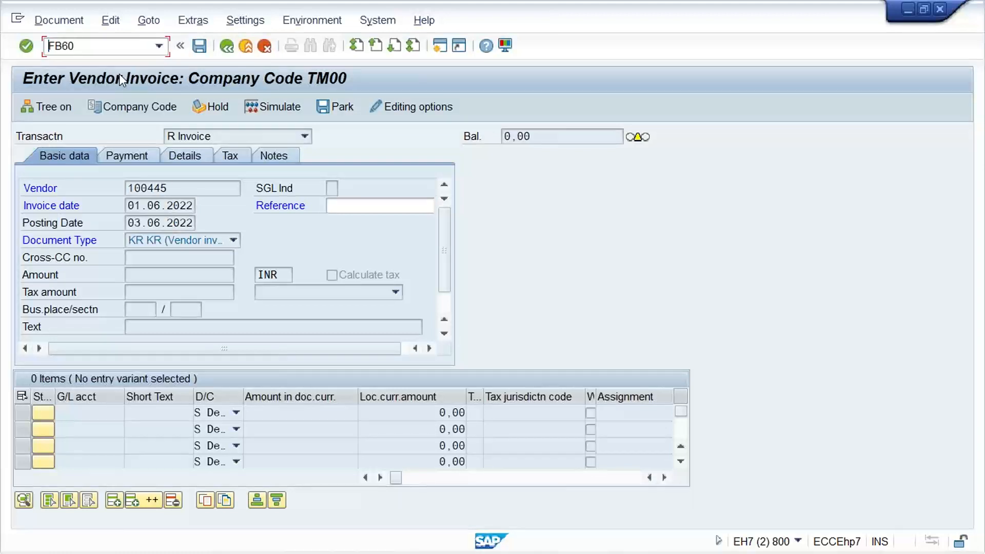
type("/n")
key("Return")
Step: Enter invoice date 01.06.2022 and select JP INFRA LTD. as the vendor of the invoice in company code TM00
left_click(169, 206)
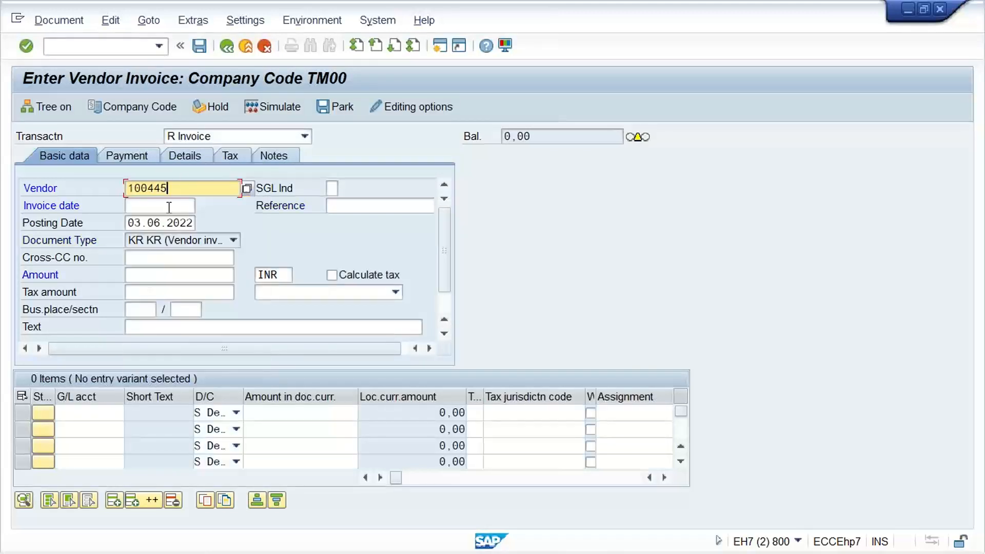
left_click(169, 207)
key("space")
left_click(164, 218)
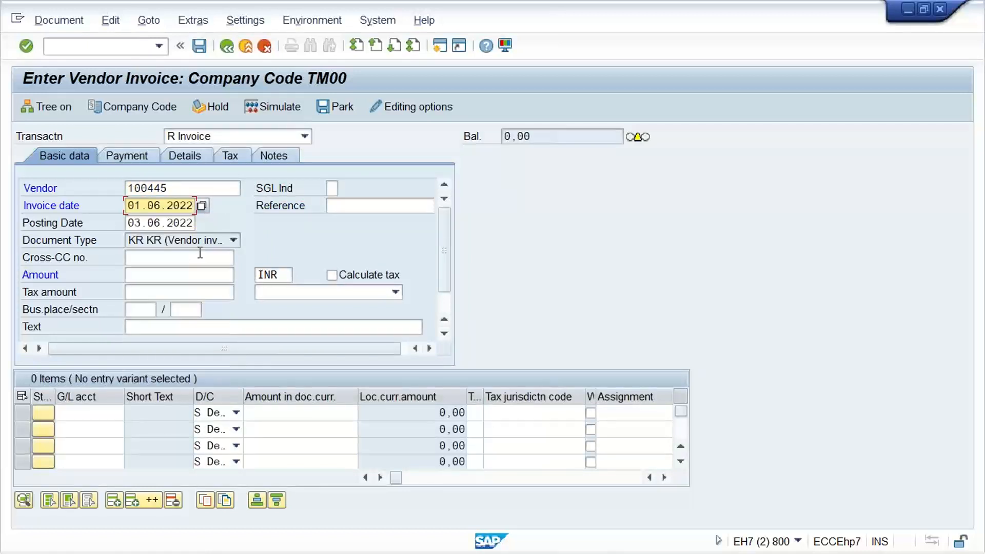
key("Return")
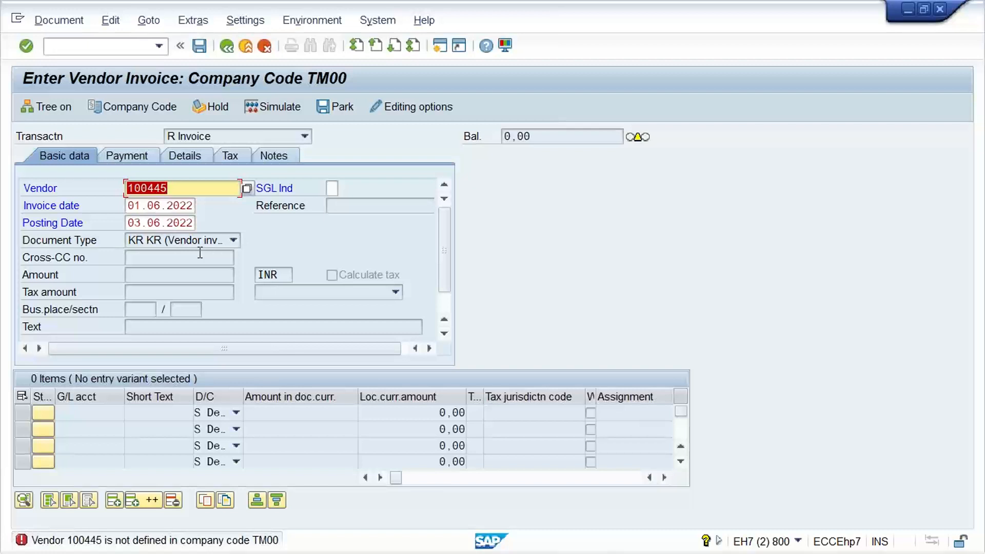
key("BackSpace")
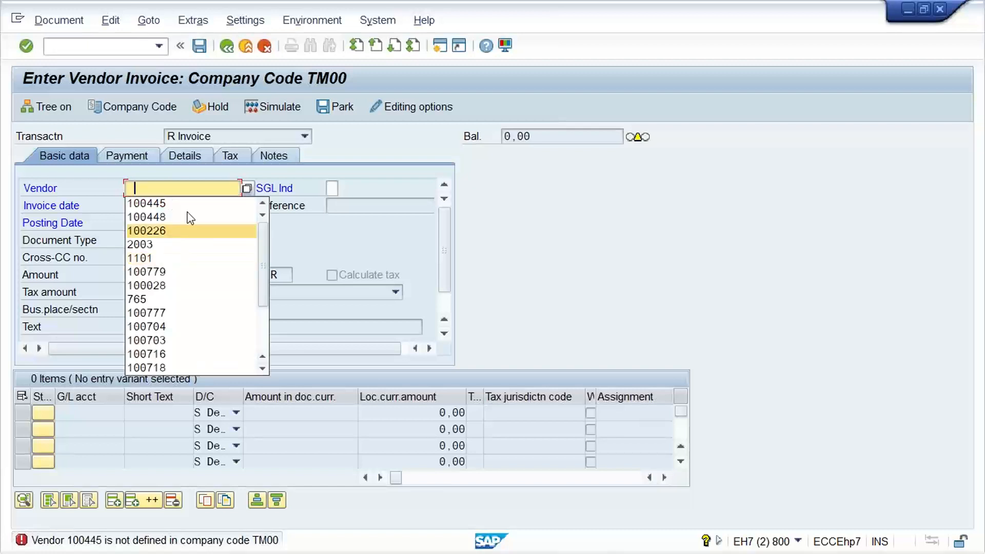
left_click(186, 218)
key("Return")
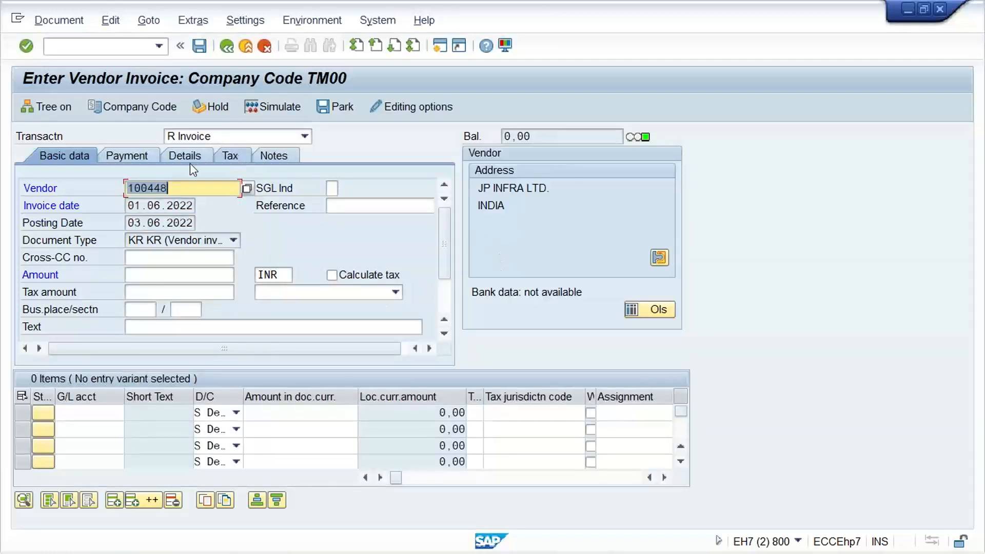
Step: Set the invoice's payment terms to TM31, accept the changed terms, and check the baseline date, days and discount rate
left_click(140, 157)
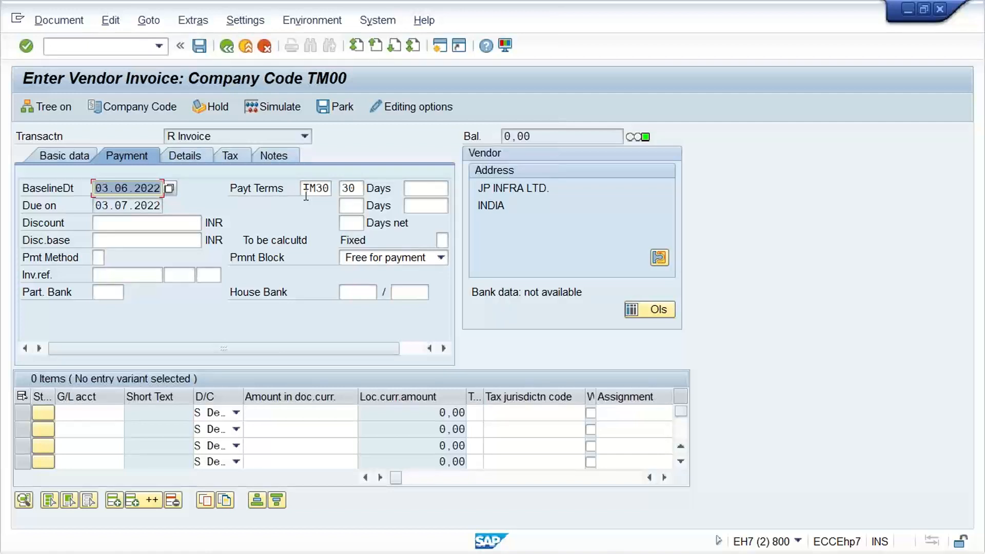
left_click(327, 188)
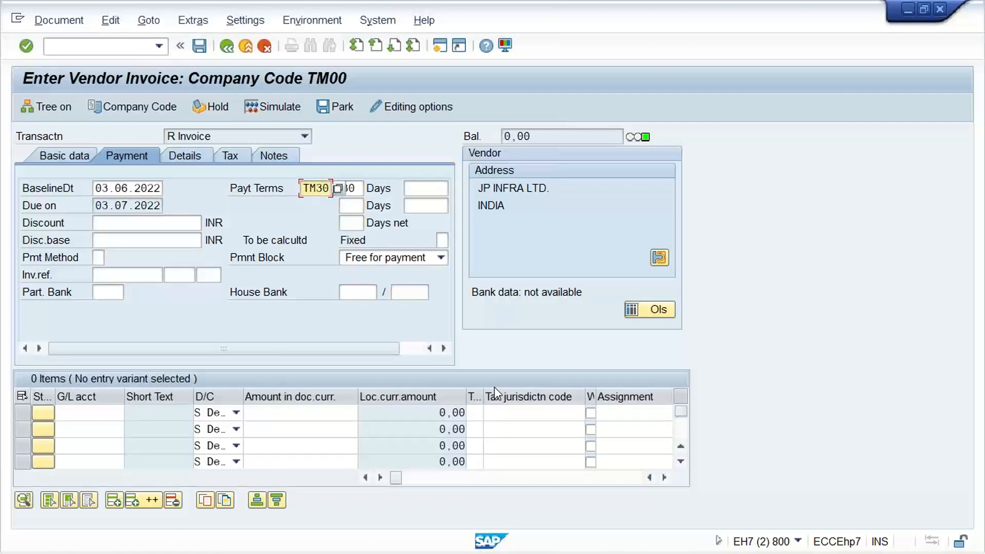
key("BackSpace")
type("4")
key("BackSpace")
type("1")
key("Return")
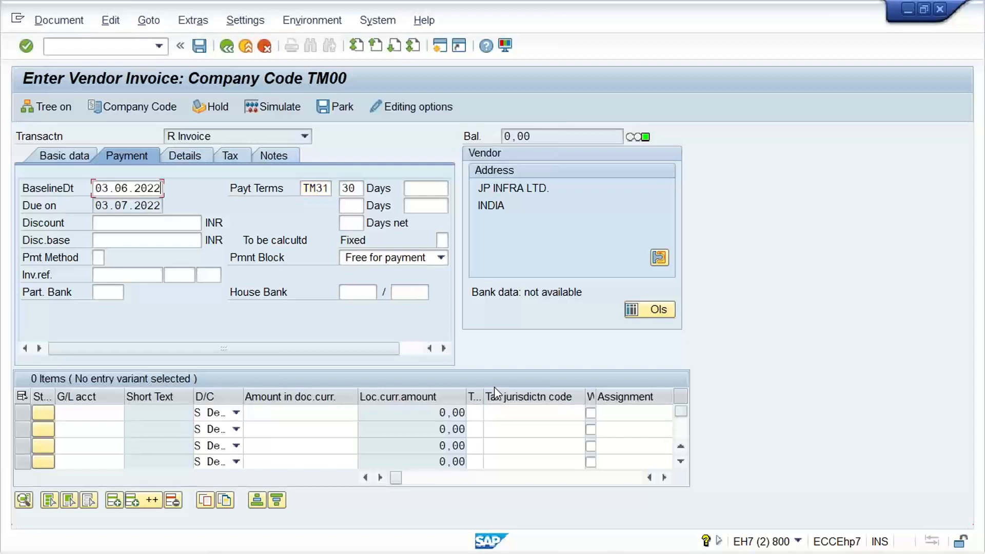
key("Return")
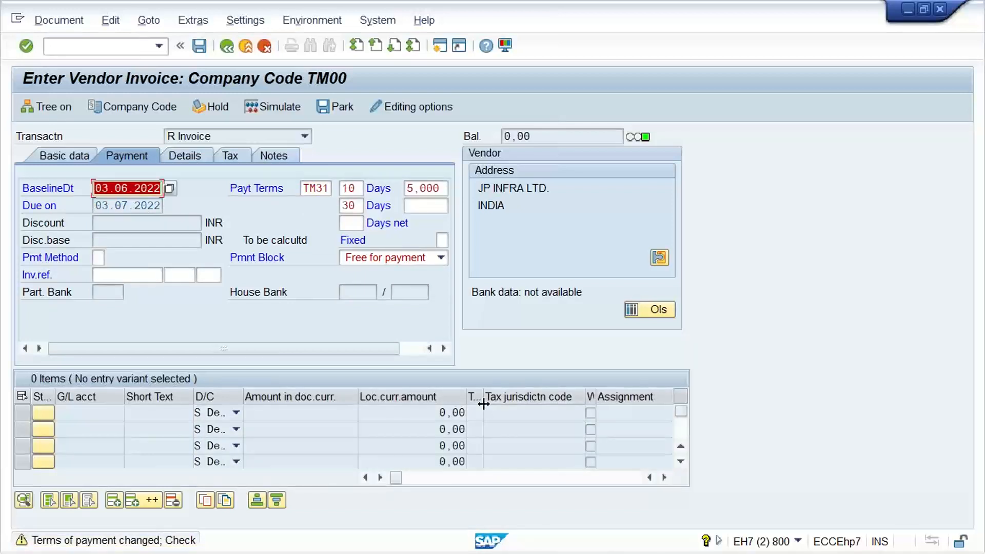
left_click(483, 405)
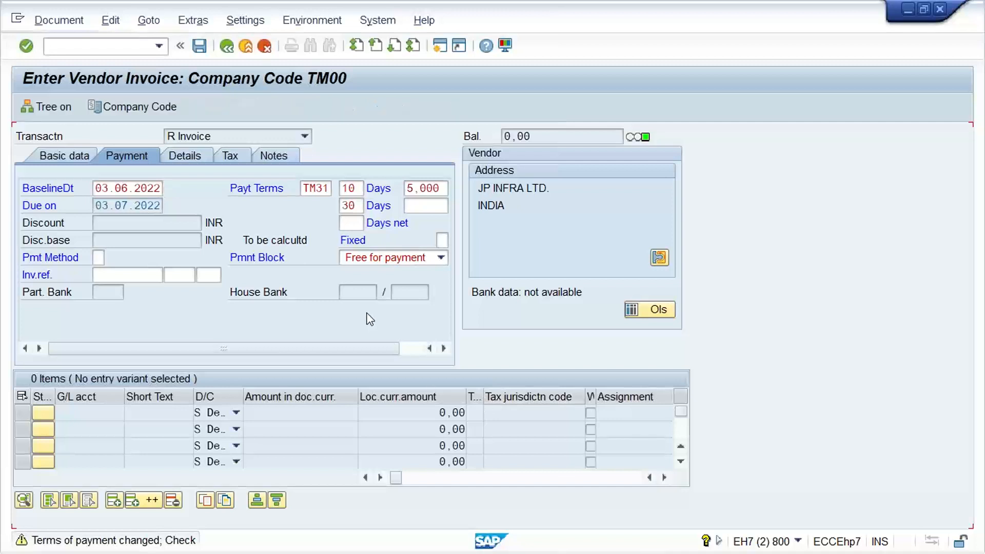
left_click(114, 188)
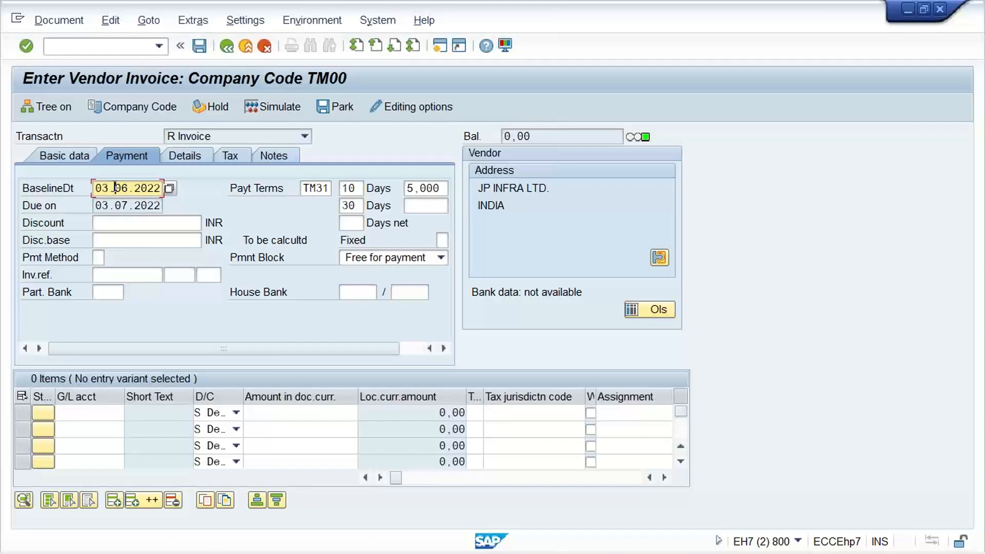
left_click(362, 187)
key("Tab")
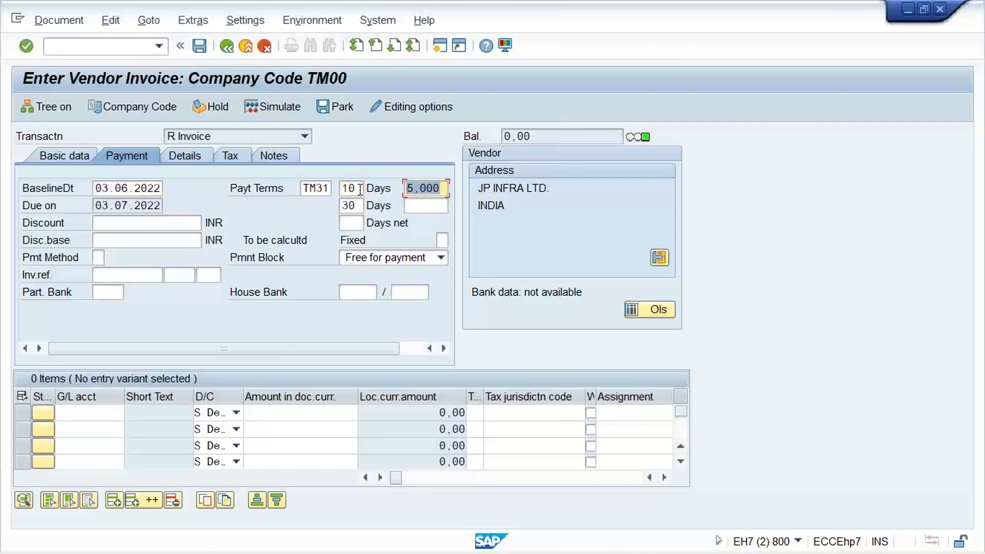
Step: Enter a debit line item for G/L account 4000 with an amount of 2500
left_click(91, 414)
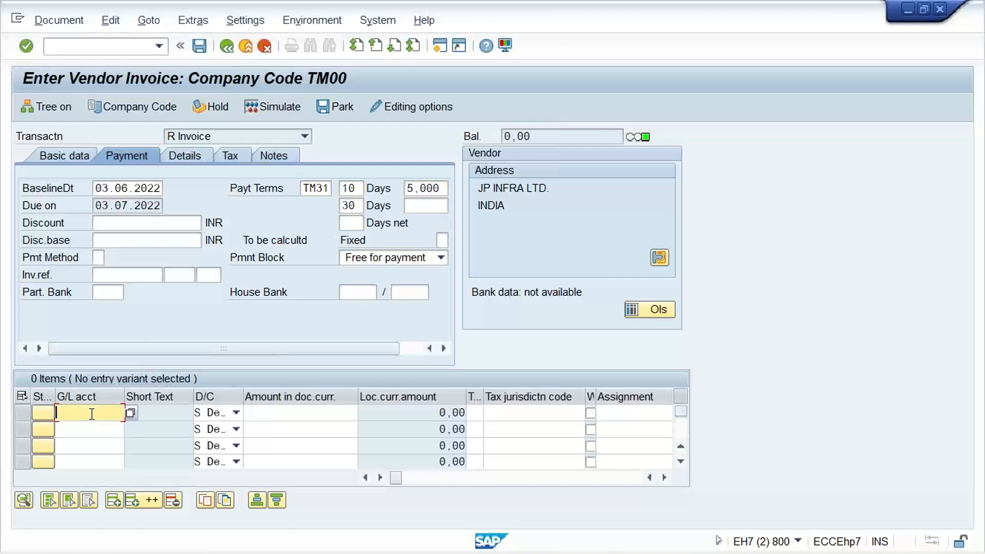
type("4000")
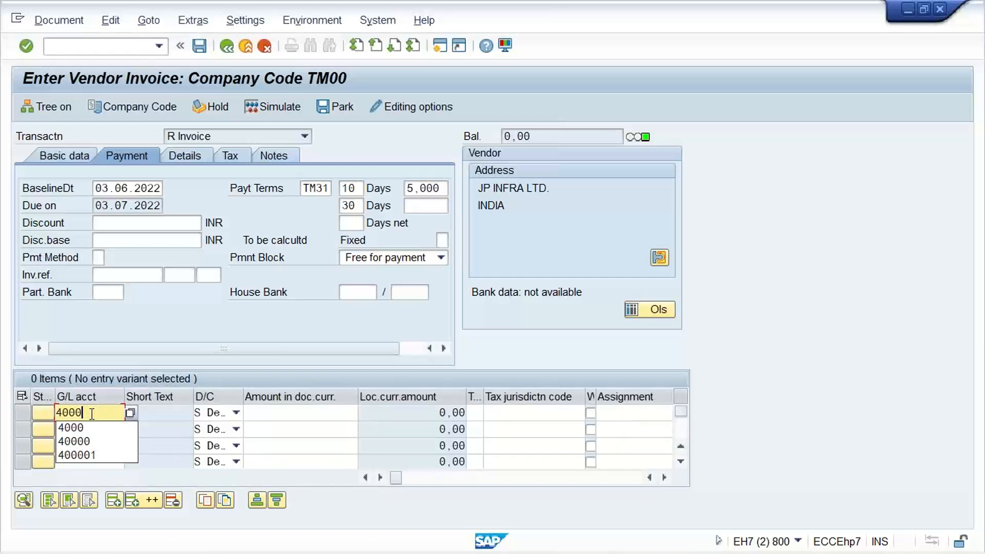
key("Tab")
type("2000")
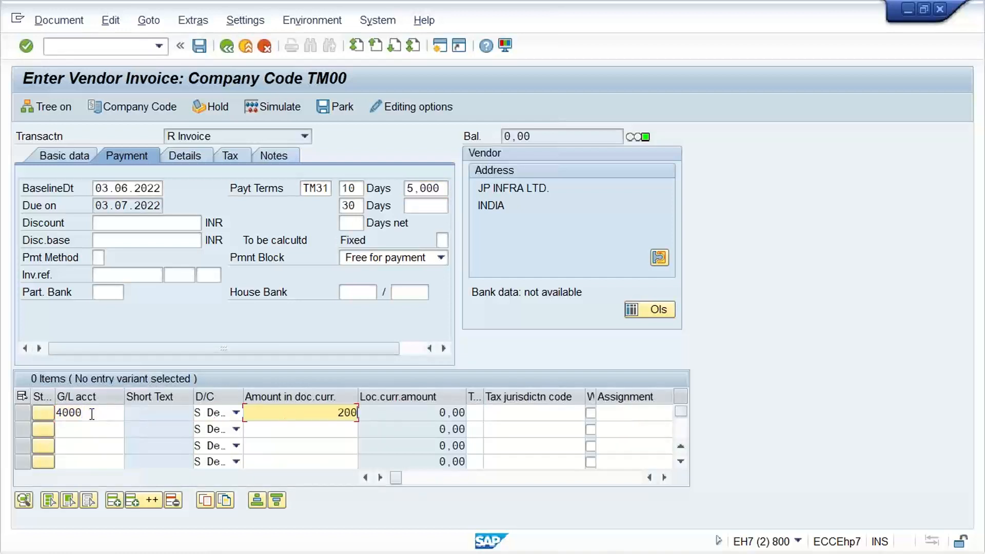
key("BackSpace")
key("BackSpace")
key("BackSpace")
key("BackSpace")
type("2500")
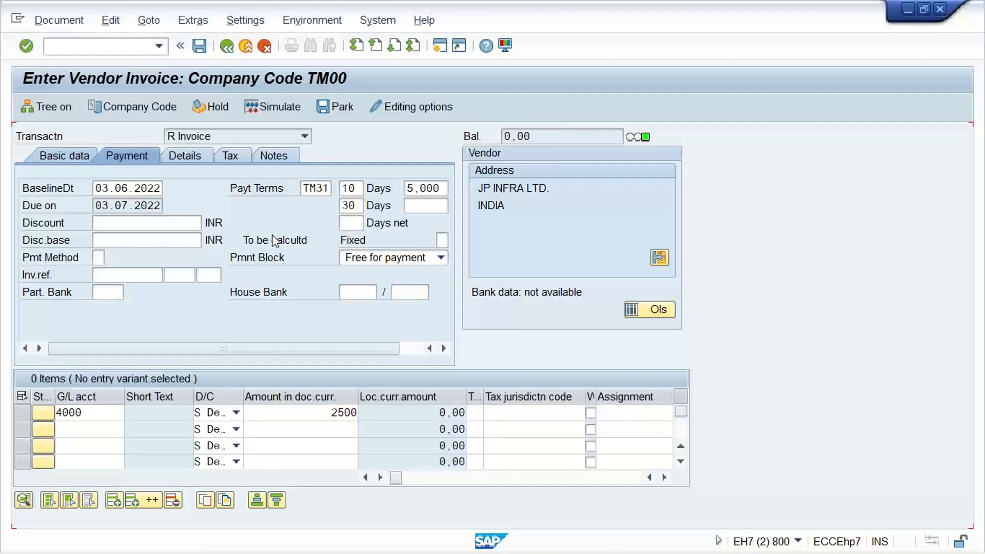
key("Return")
Step: Set the invoice amount to 2500 INR in the basic data and post the vendor invoice
left_click(140, 273)
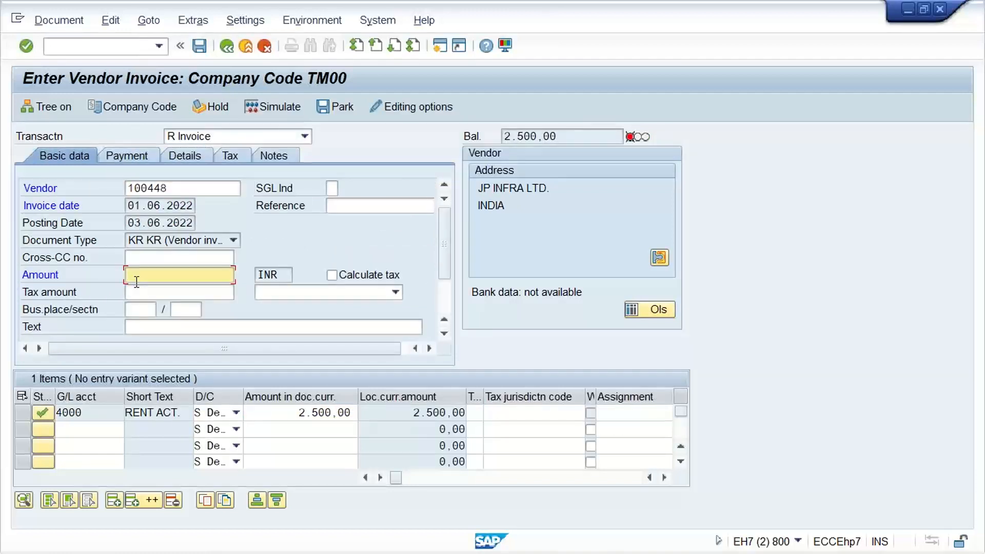
type("2500")
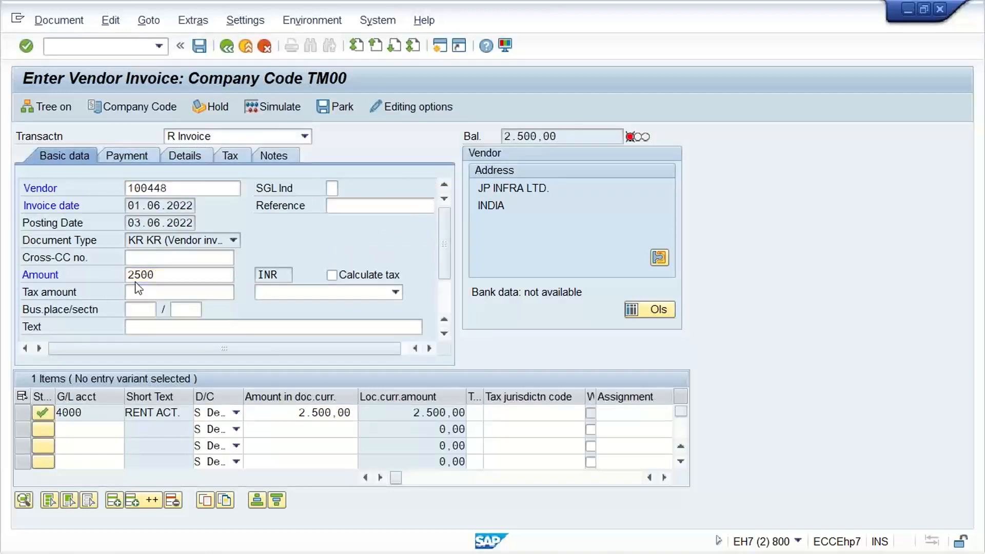
key("Return")
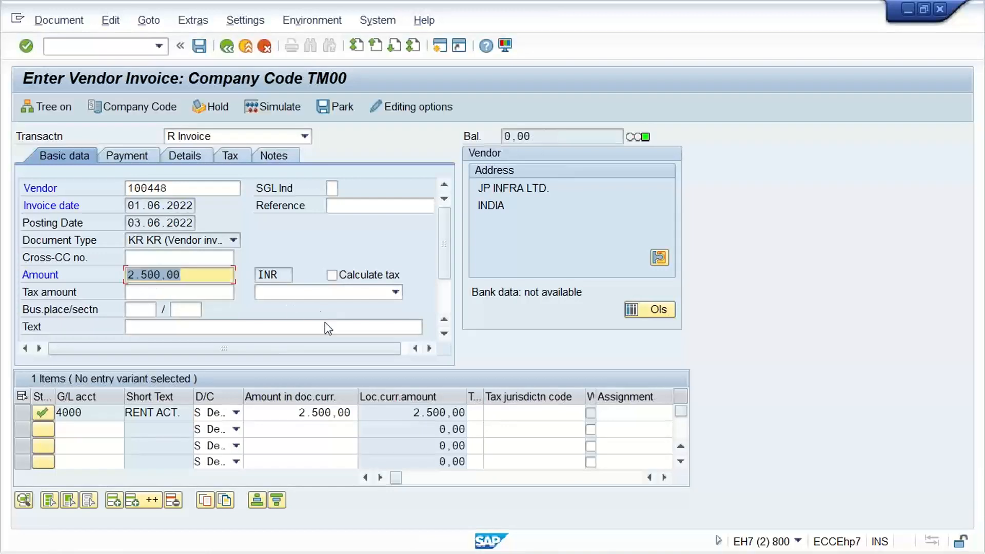
key("ctrl+s")
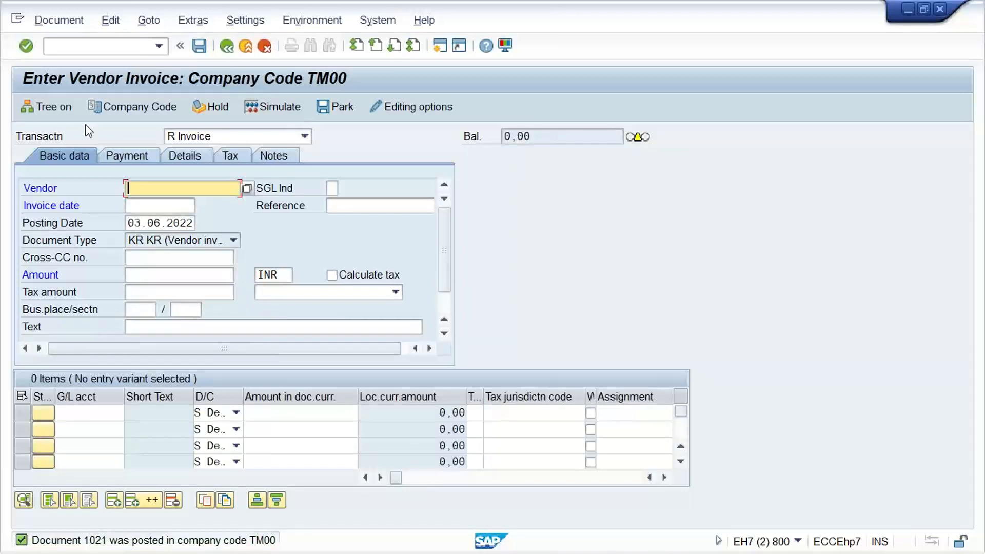
Step: Leave invoice entry and run transaction F-53 with /NF-53 to post an outgoing payment
left_click(70, 46)
type("/N")
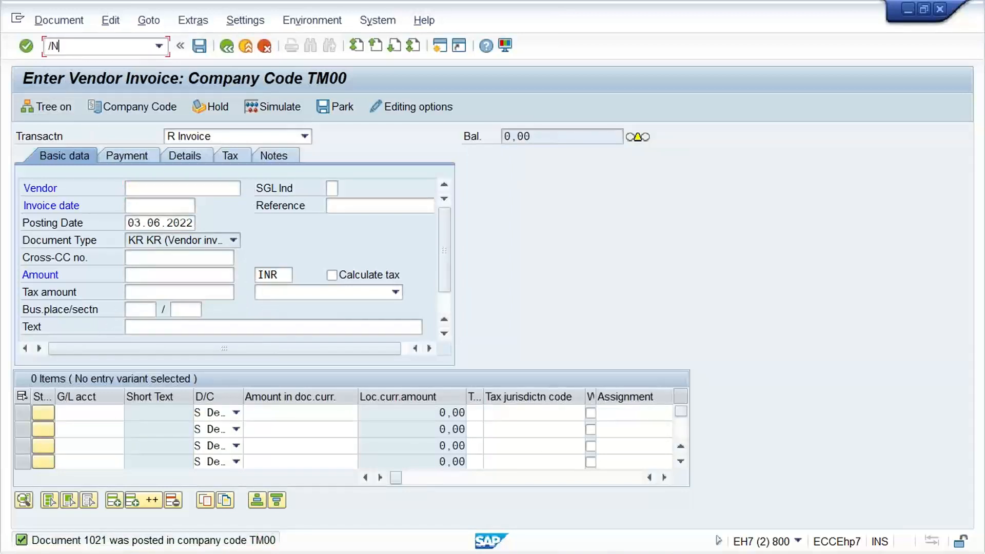
type("F-53")
key("Return")
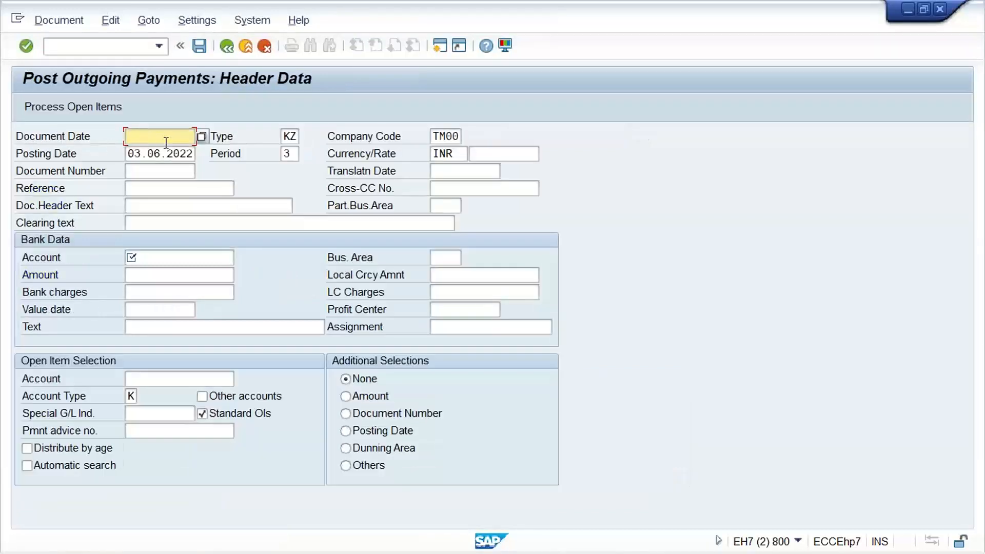
Step: Enter document date 03.06.2022 and bank G/L account 1000 in the outgoing payment's header data
left_click(150, 139)
type("03.06.2022")
key("Tab")
key("Tab")
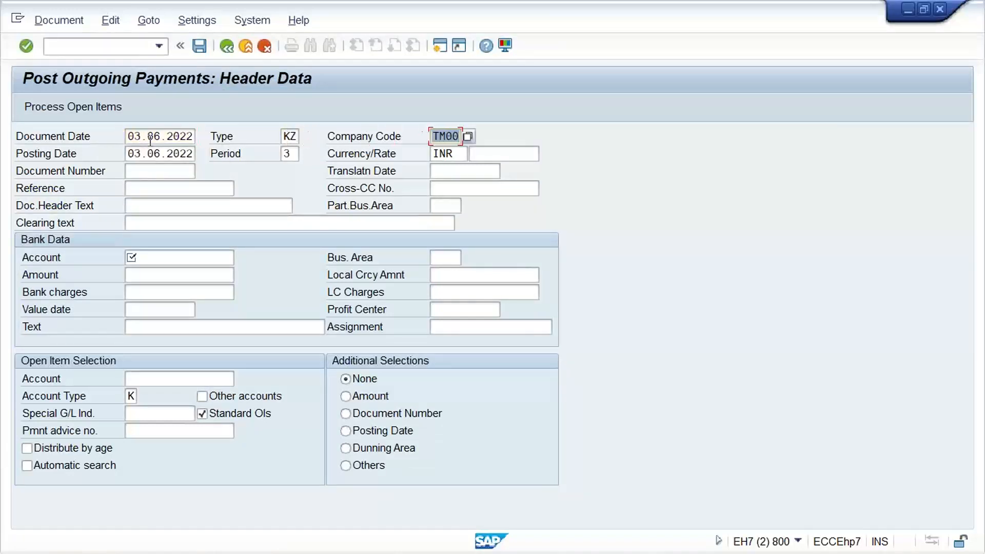
key("Tab")
key("Tab")
key("Tab")
key("Tab")
key("Tab")
key("Tab")
key("Tab")
key("Tab")
key("Tab")
key("Tab")
key("Tab")
key("Tab")
key("Tab")
key("shift+Tab")
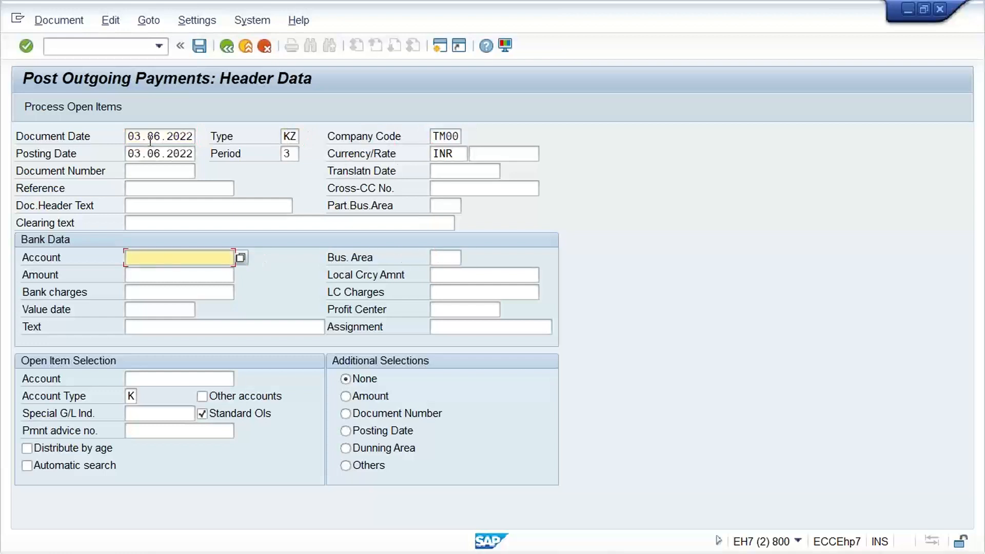
type("1000")
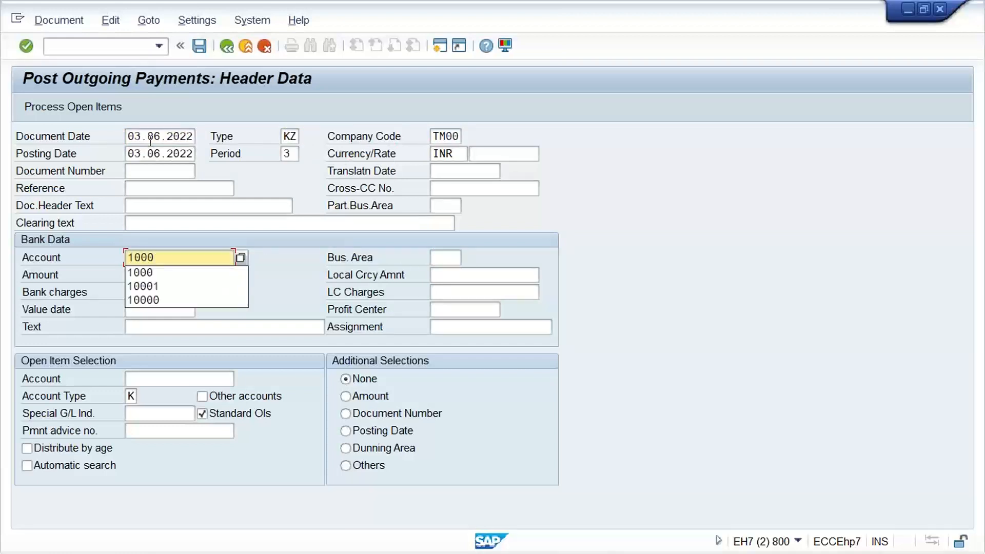
key("Tab")
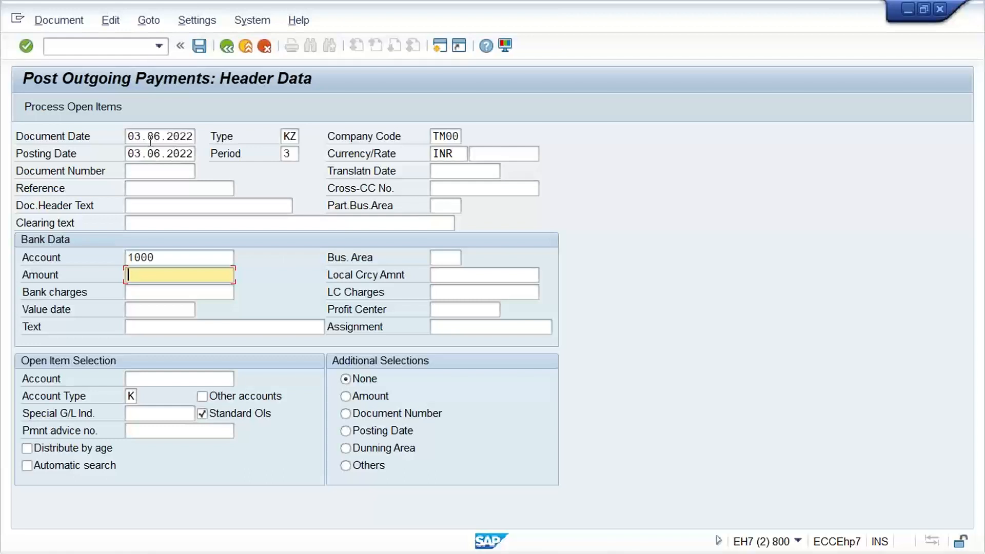
Step: Enter a payment amount of 1 and the vendor's account number for open item selection, and process the open items
type("1")
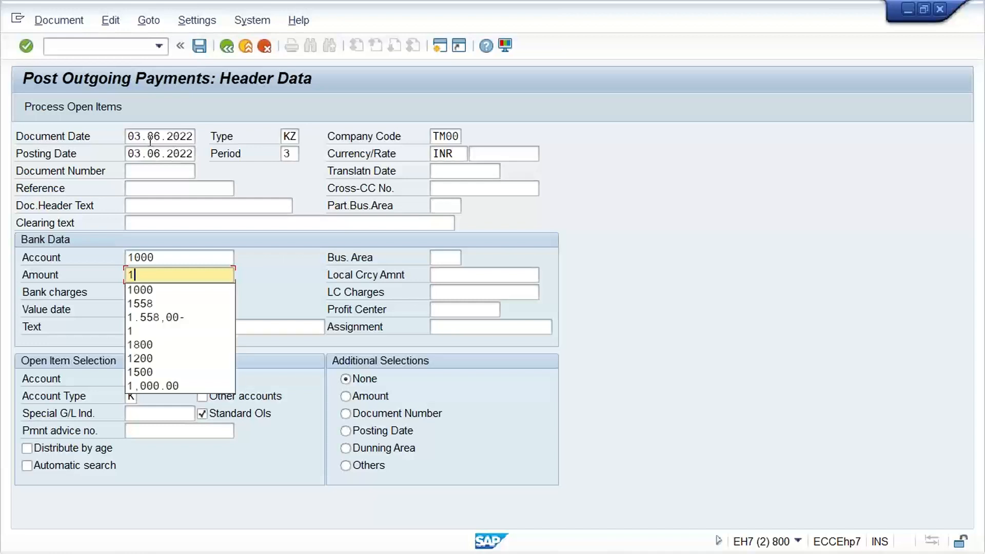
left_click(165, 378)
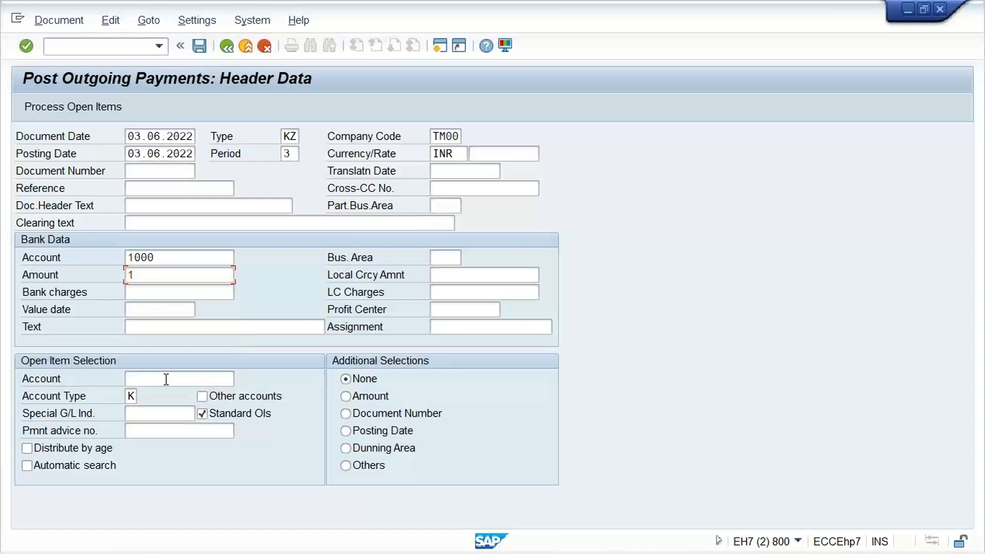
left_click(184, 398)
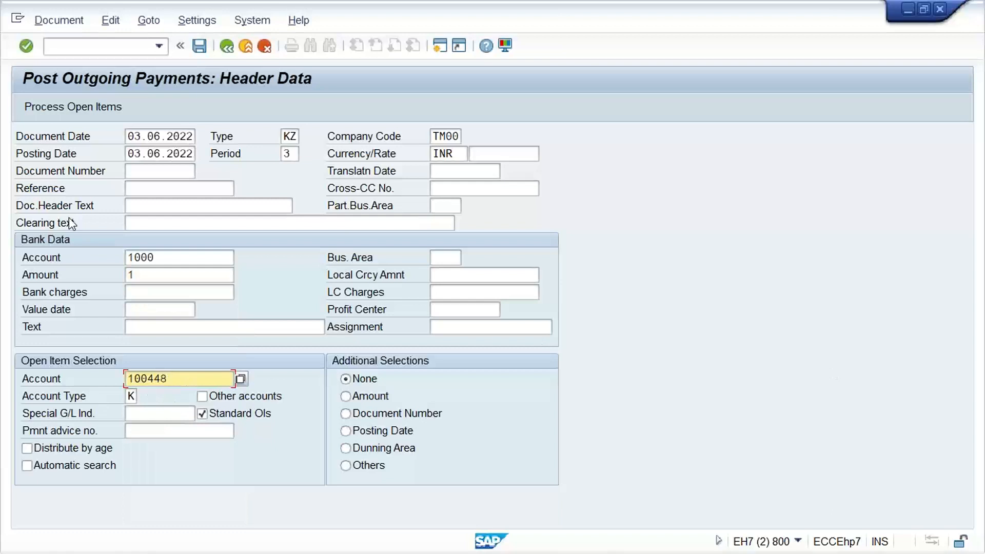
key("Return")
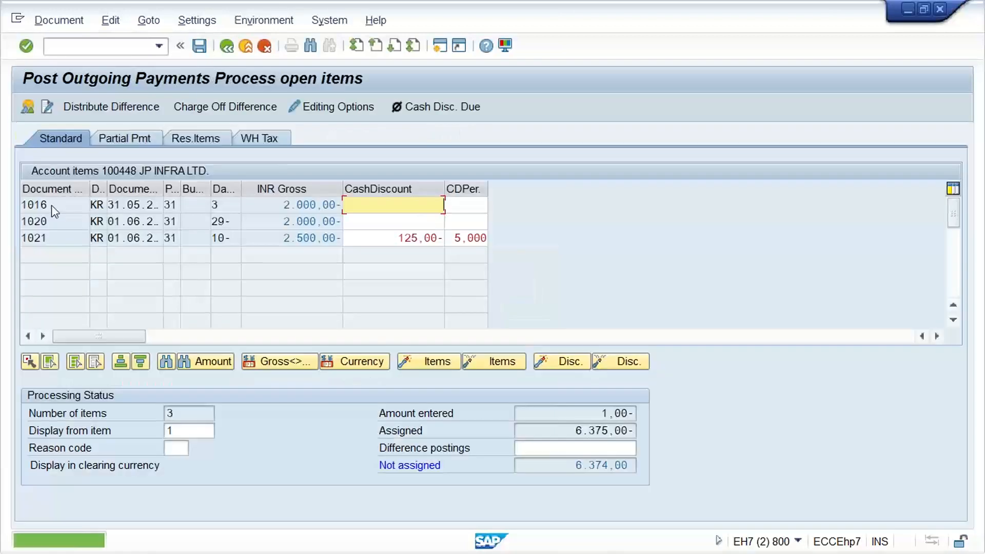
Step: Deactivate the two 2.000,00 open items, leaving only the 2.500,00 invoice selected, and check its cash discount
left_click(283, 239)
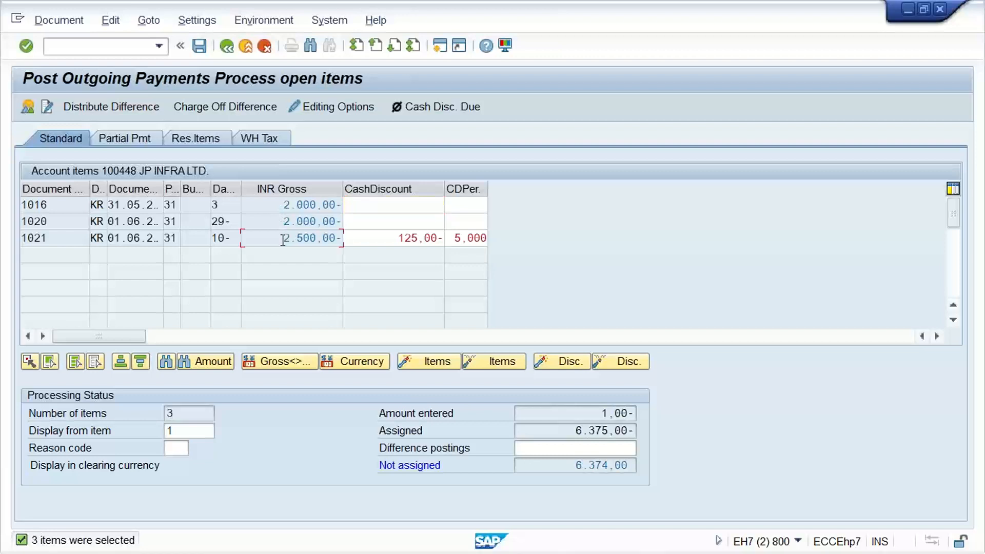
left_click(278, 201)
double_click(278, 202)
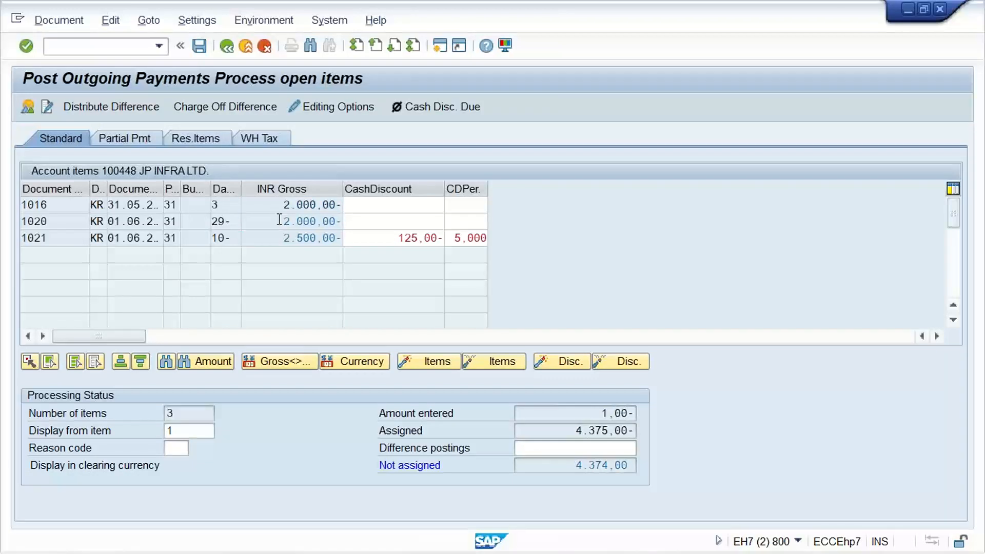
double_click(279, 219)
left_click(279, 240)
left_click_drag(454, 238, 516, 248)
left_click_drag(396, 234, 458, 245)
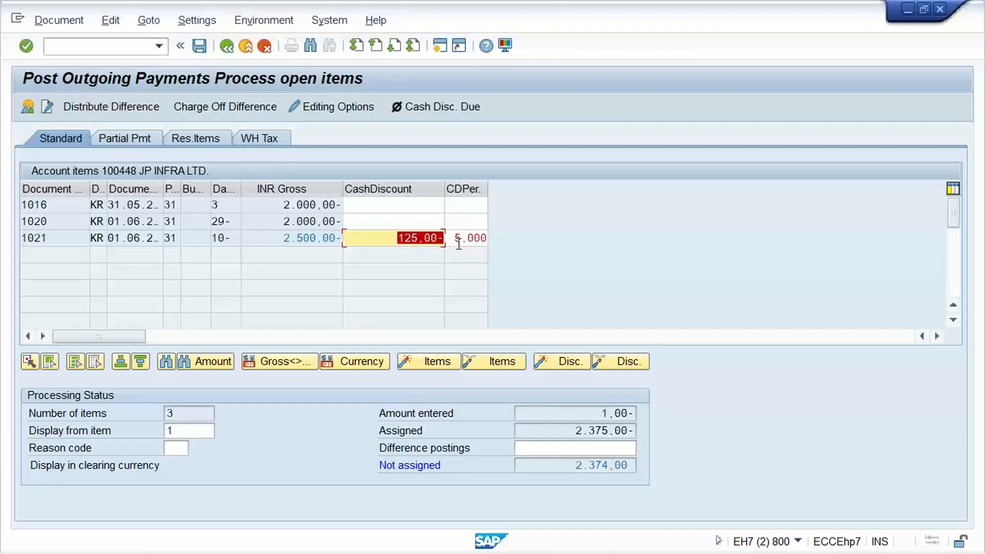
Step: Compare the assigned and entered amounts, and correct the bank G/L account item's amount to 2375
left_click(607, 435)
double_click(607, 436)
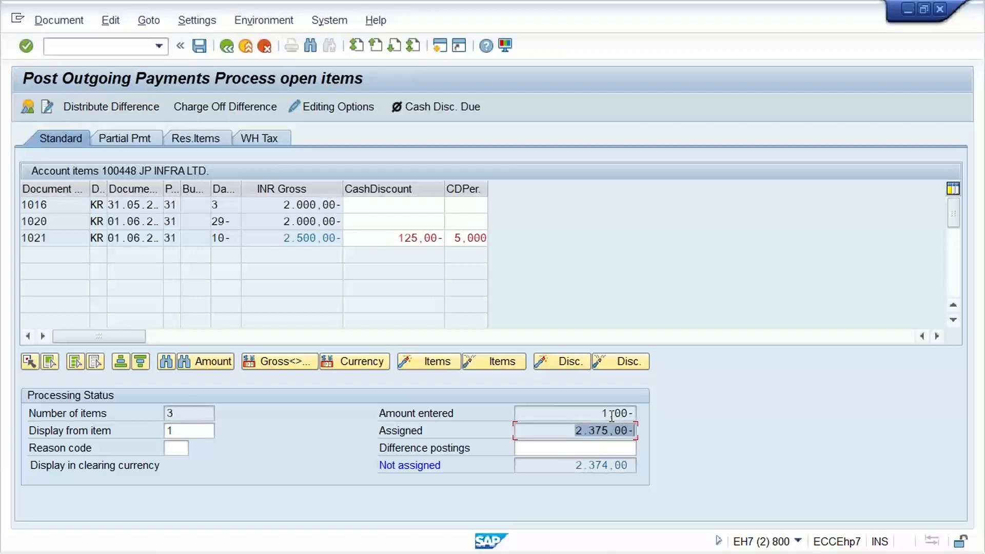
double_click(595, 413)
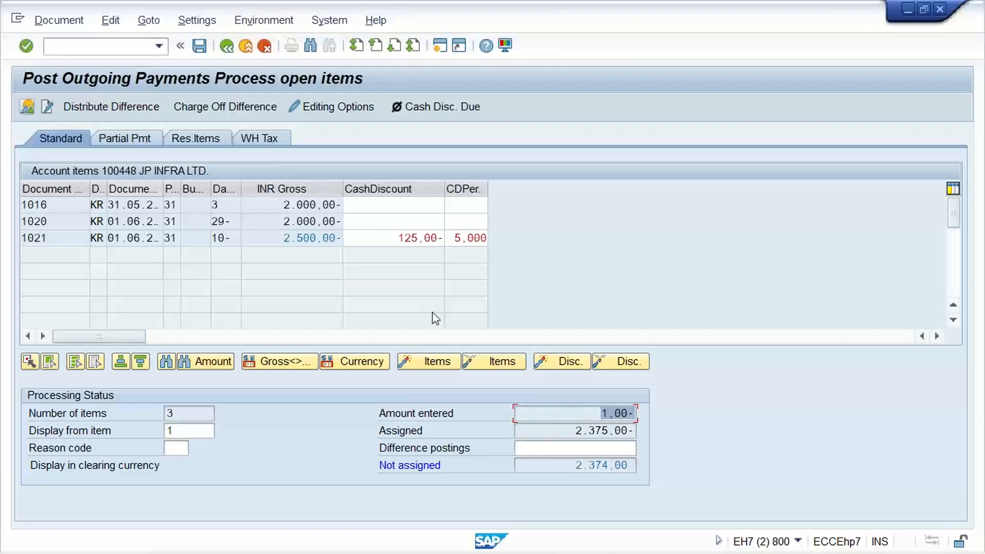
left_click(26, 105)
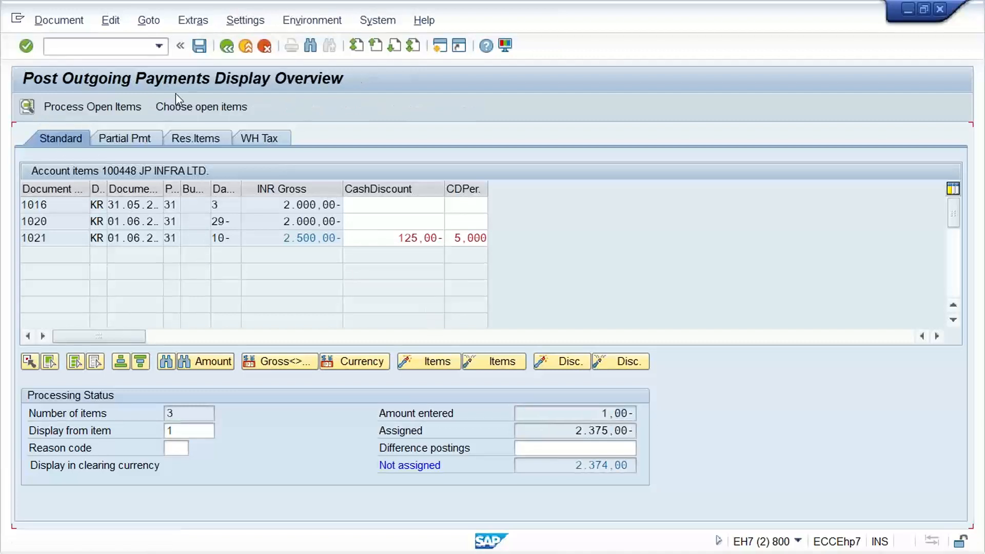
double_click(200, 258)
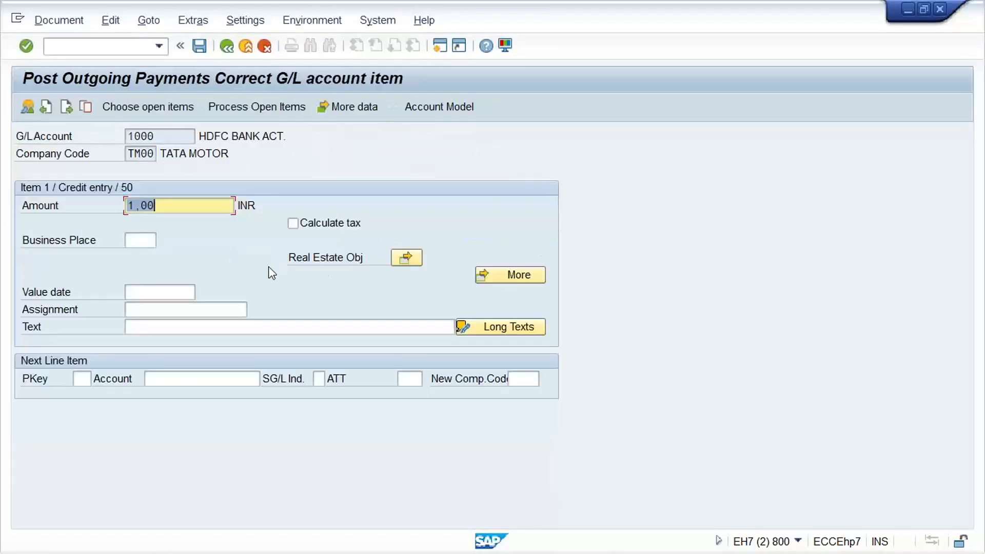
type("2375")
Step: Return to processing the open items and compare the entered amount with the assigned amount
left_click(140, 106)
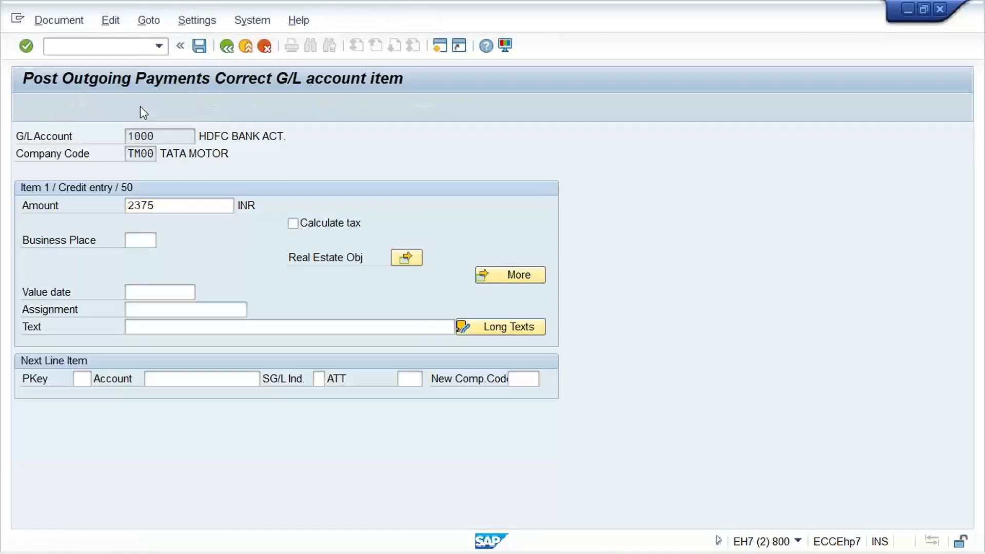
left_click(226, 46)
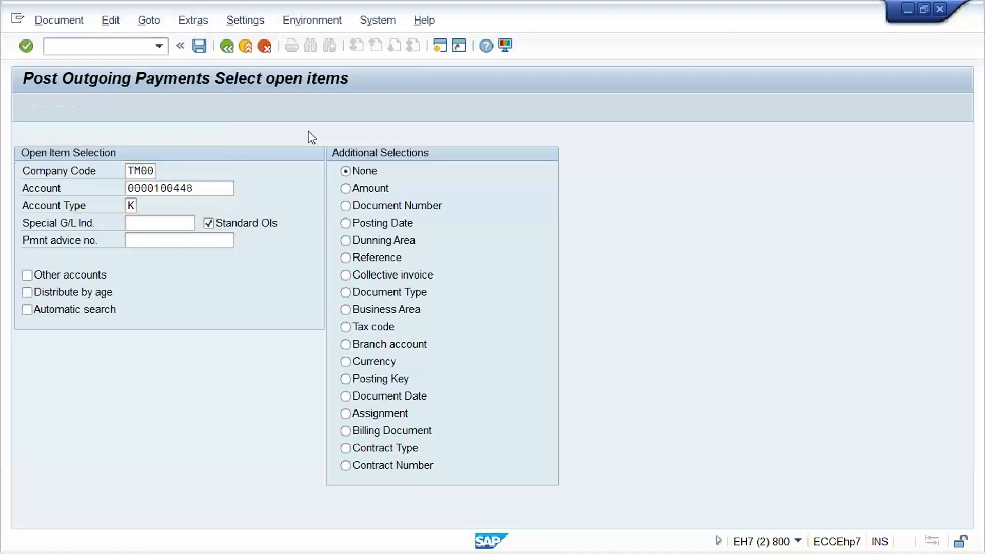
left_click(119, 107)
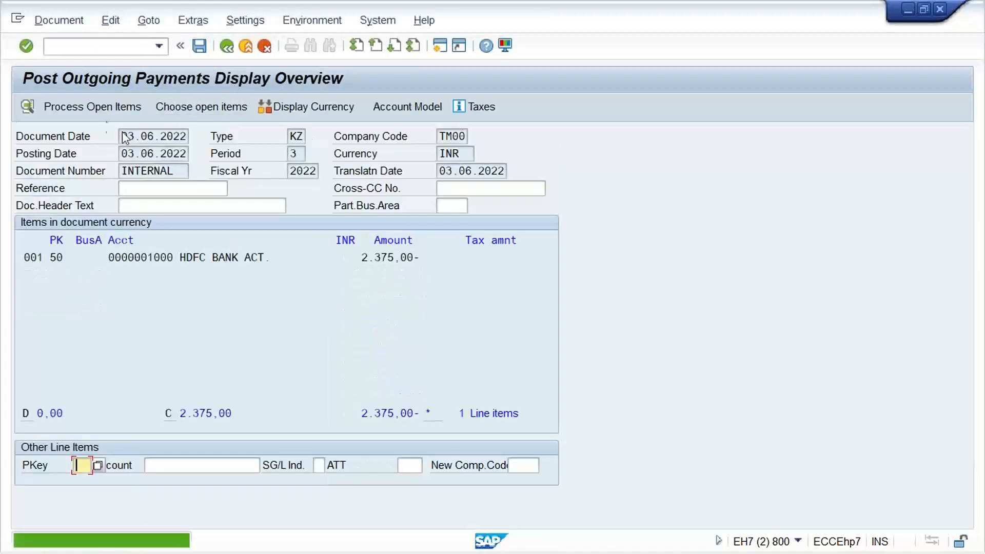
left_click(104, 108)
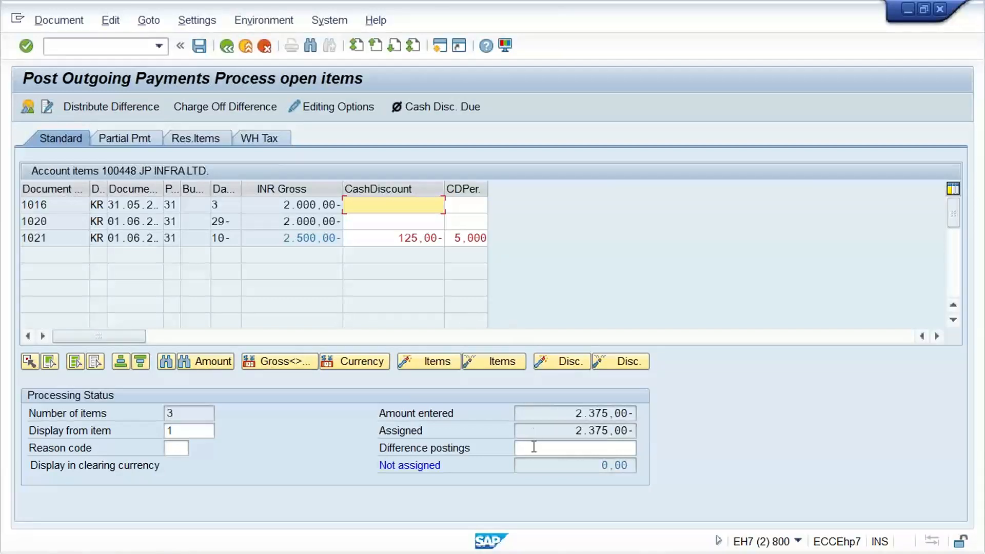
left_click_drag(569, 413, 645, 417)
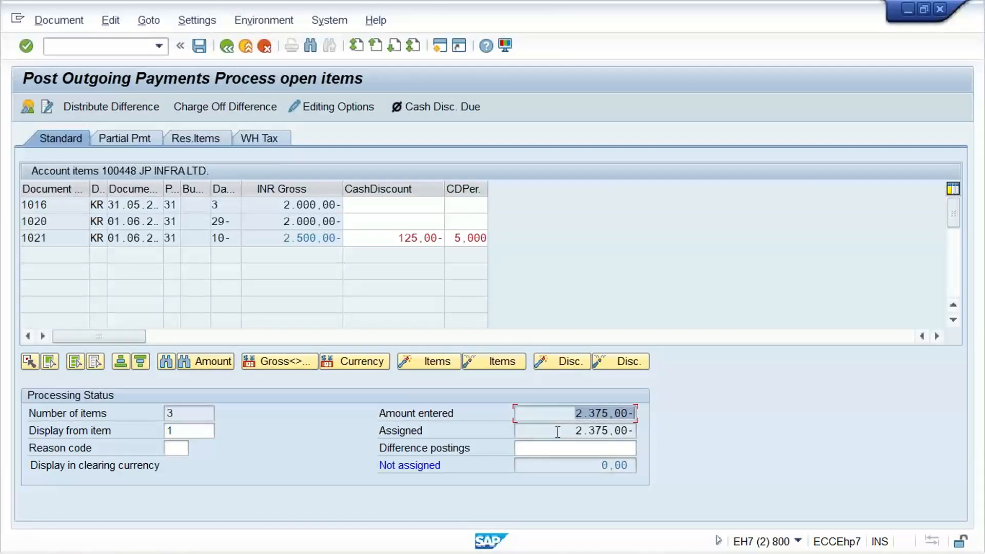
left_click_drag(557, 431, 640, 431)
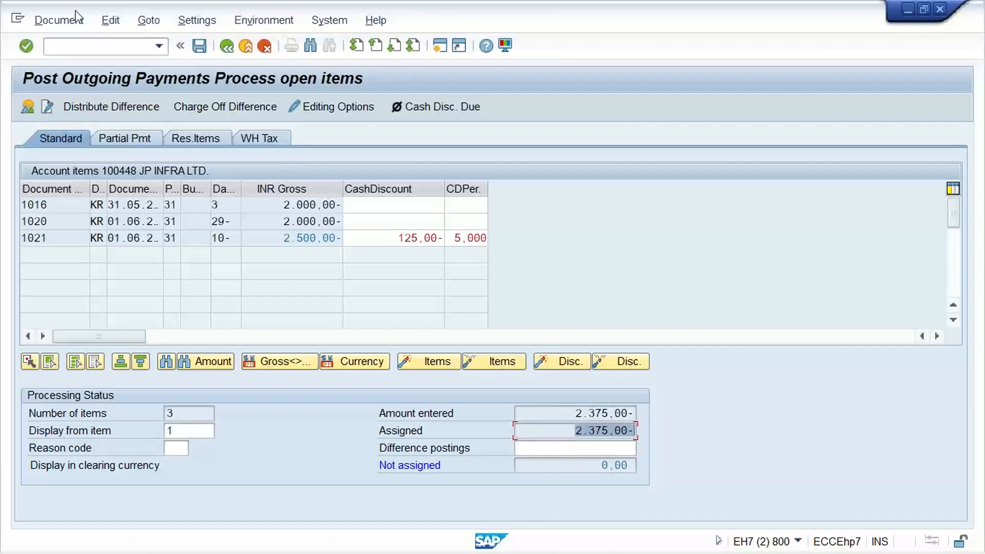
Step: Simulate the outgoing payment document
left_click(65, 22)
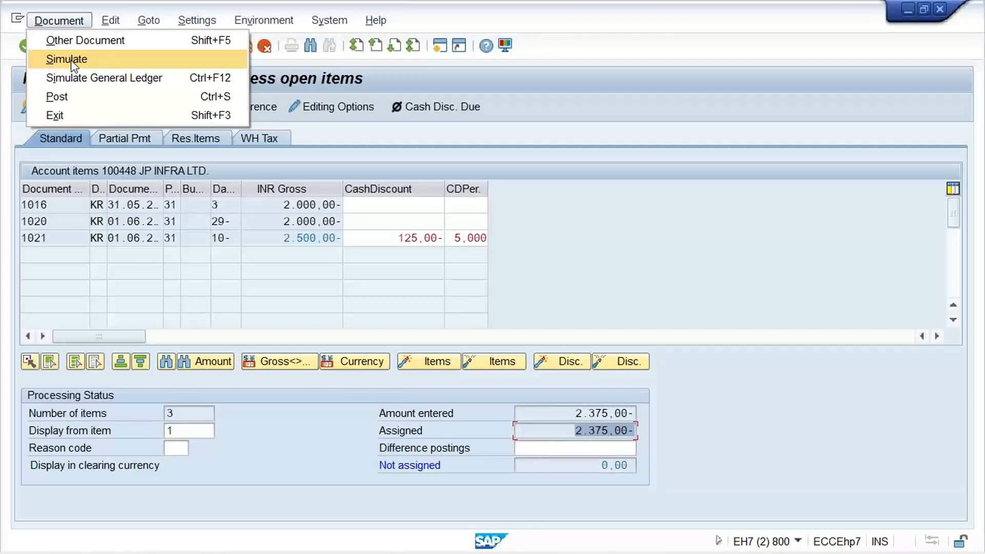
left_click(72, 62)
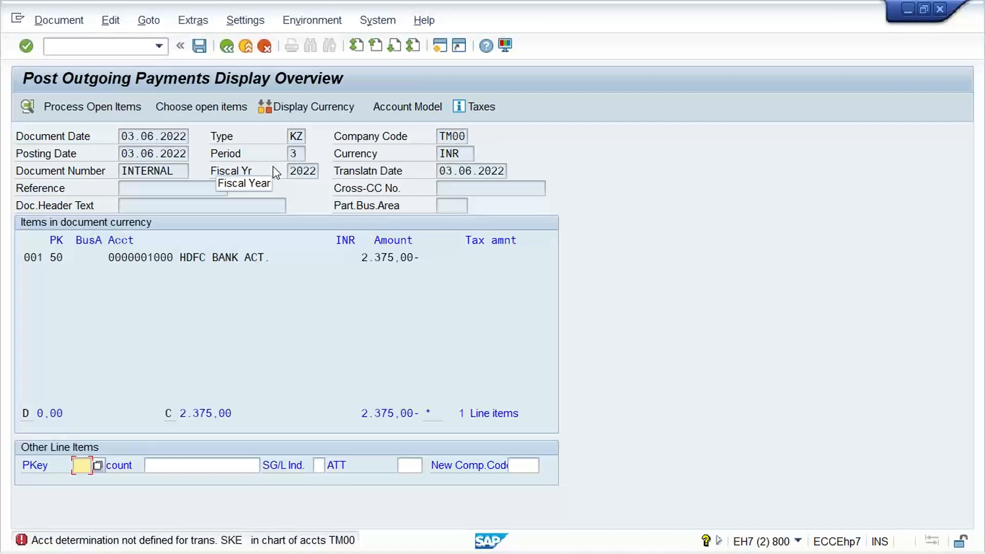
left_click(699, 27)
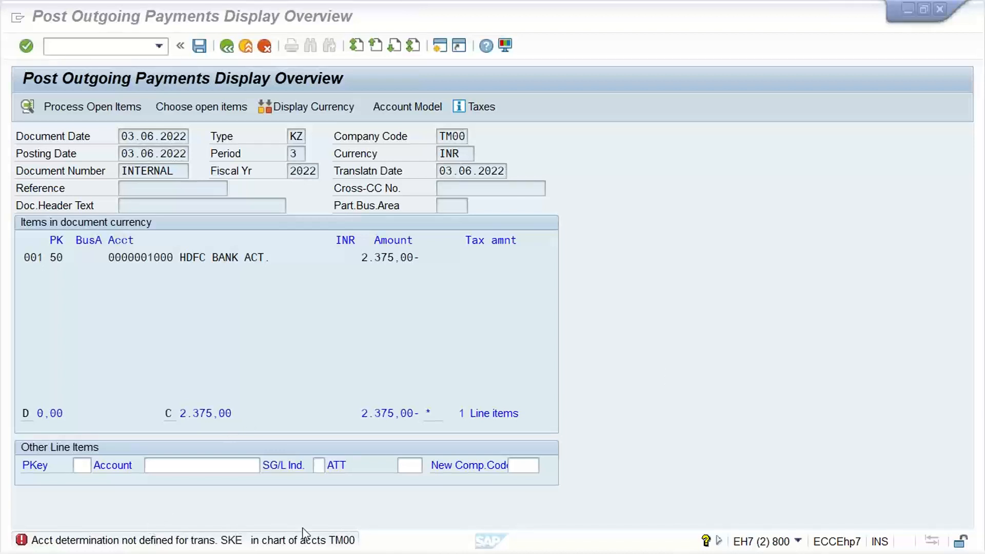
Step: Switch to the Excel workbook and enter 2500 in cell J14 of sheet TM00_2
mouse_move(521, 553)
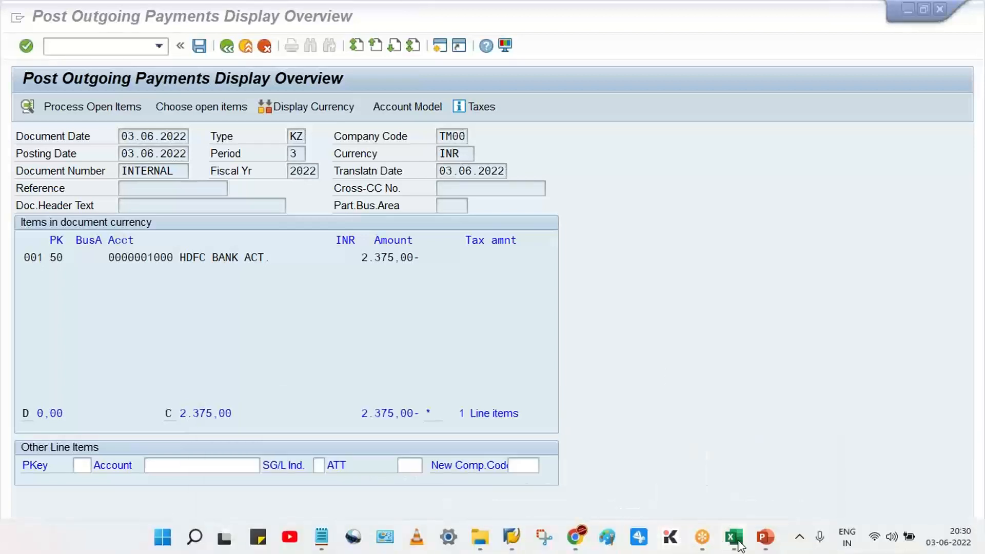
left_click(738, 543)
left_click(580, 440)
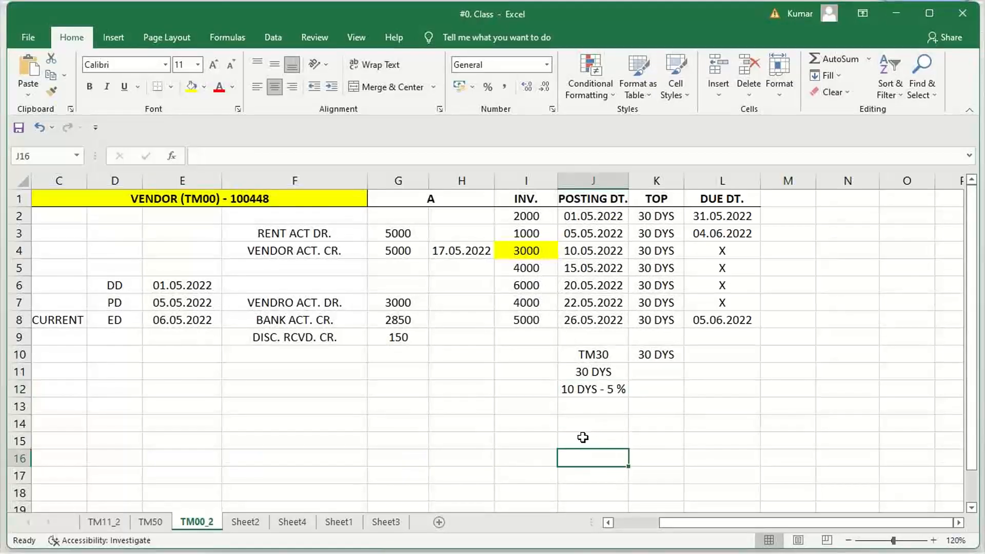
left_click(580, 370)
left_click(589, 417)
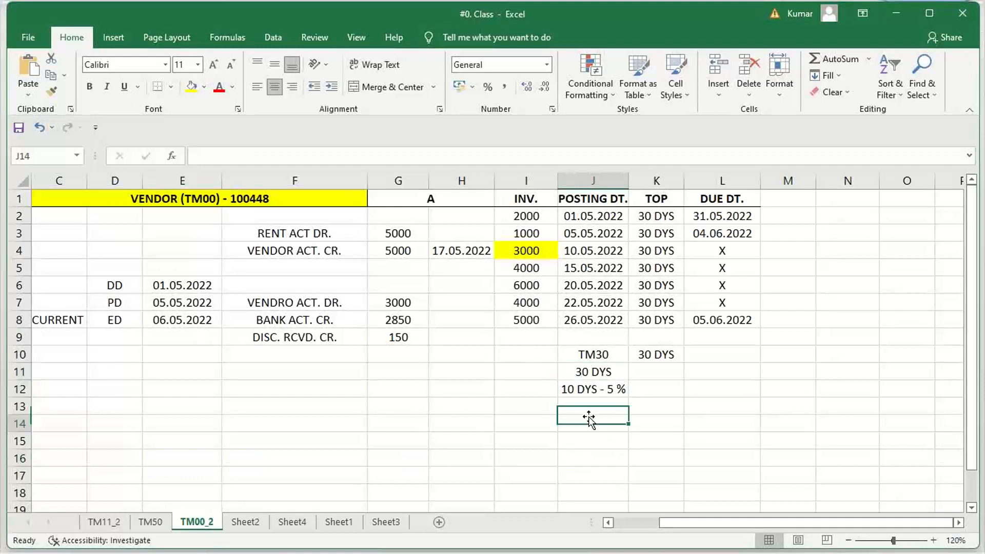
type("2")
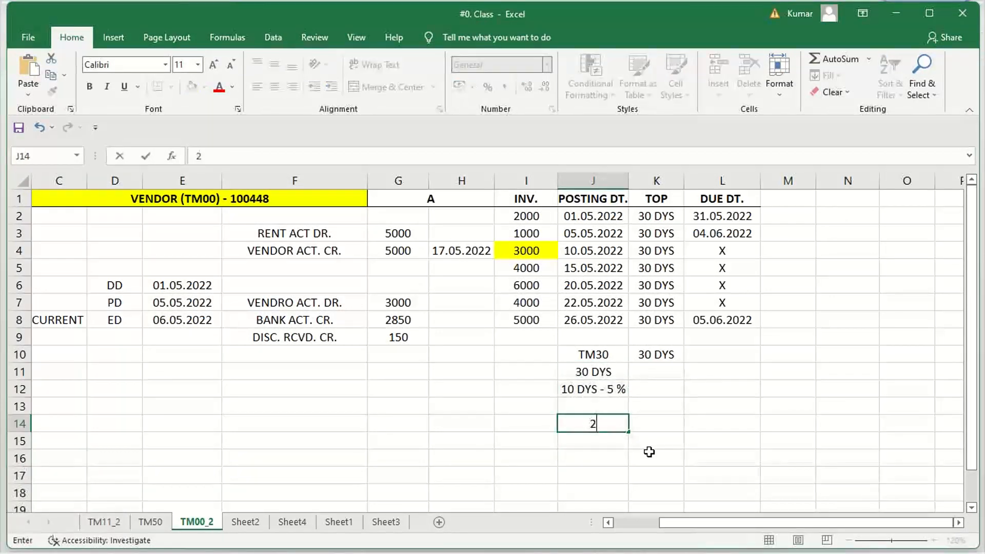
type("500")
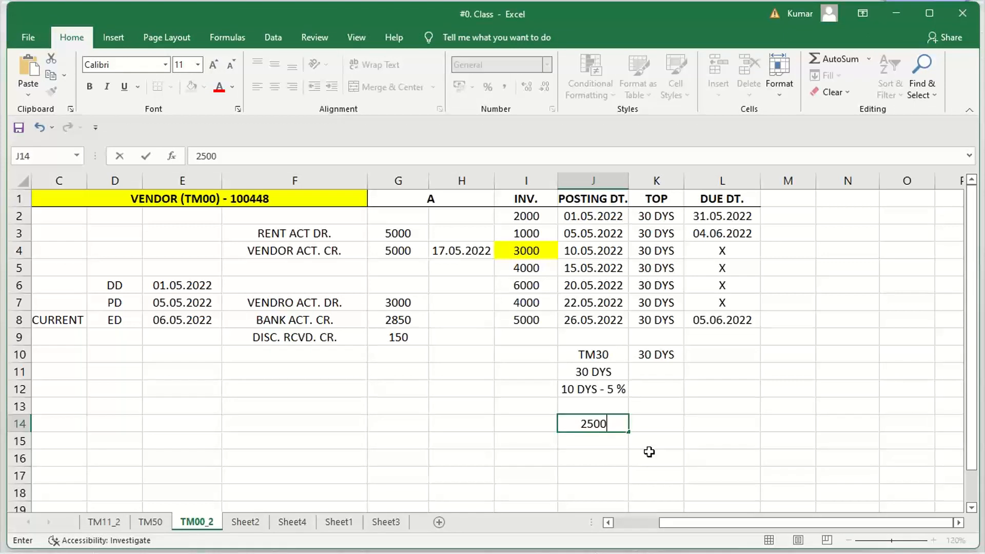
key("Return")
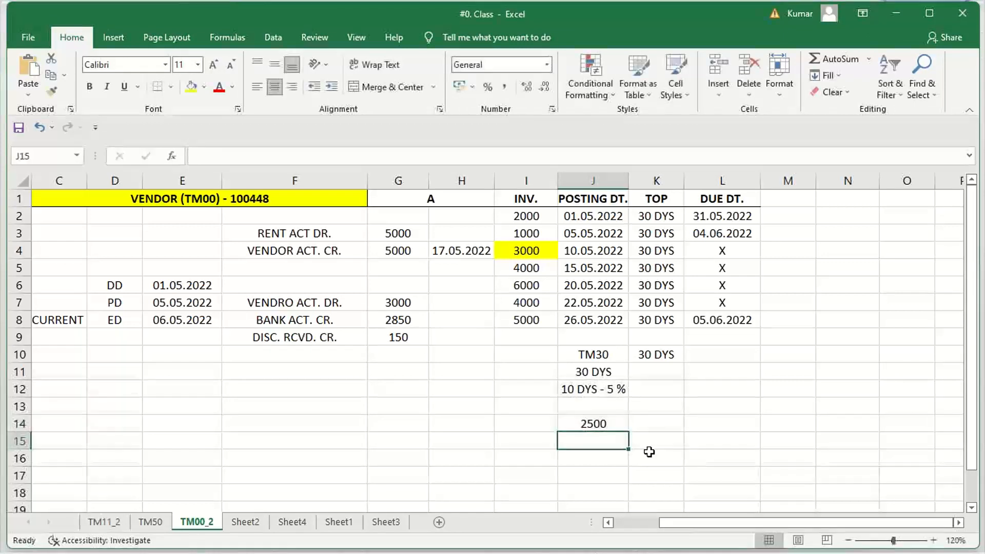
left_click(880, 215)
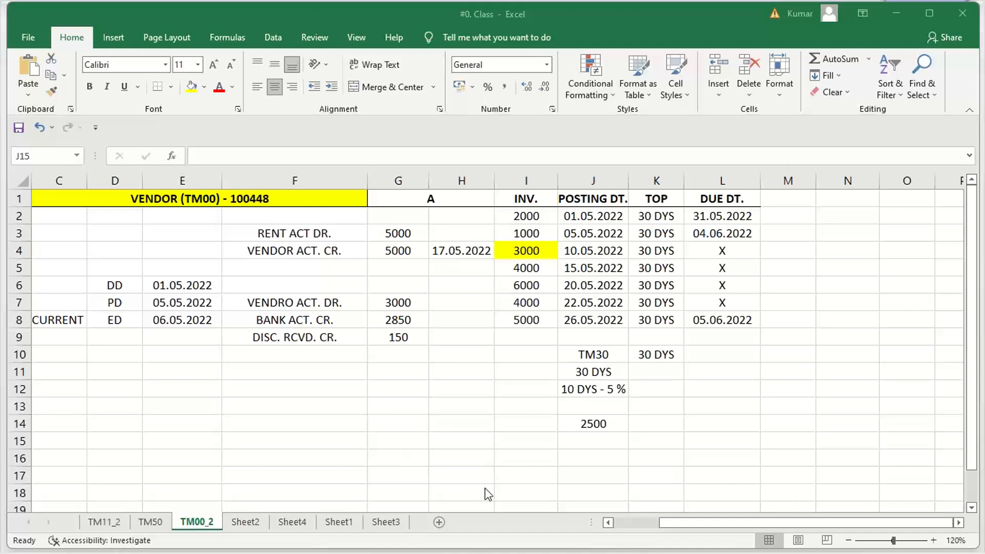
mouse_move(639, 548)
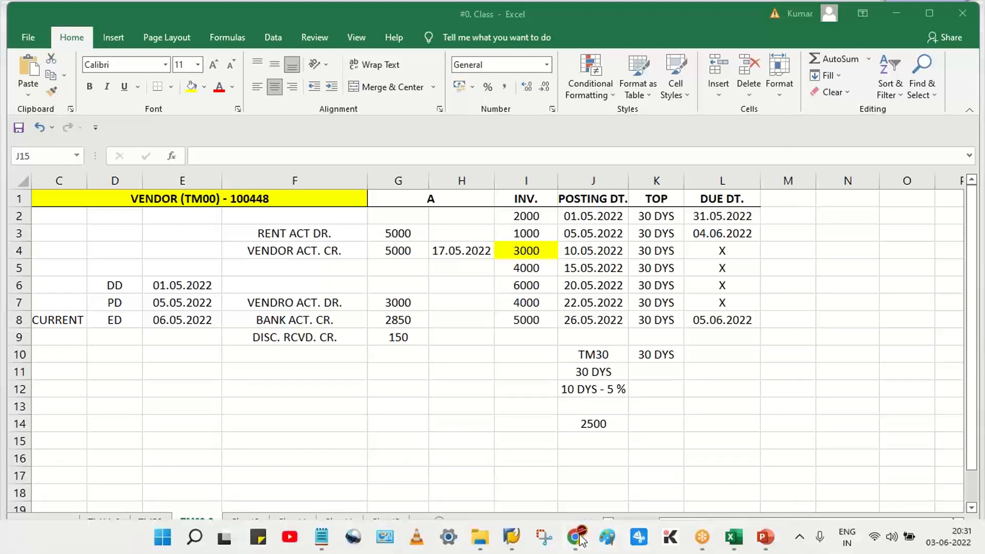
Step: Update the payment entry in column G to vendor debit 2500, bank credit 2375 and discount received credit 125
mouse_move(575, 538)
left_click(593, 425)
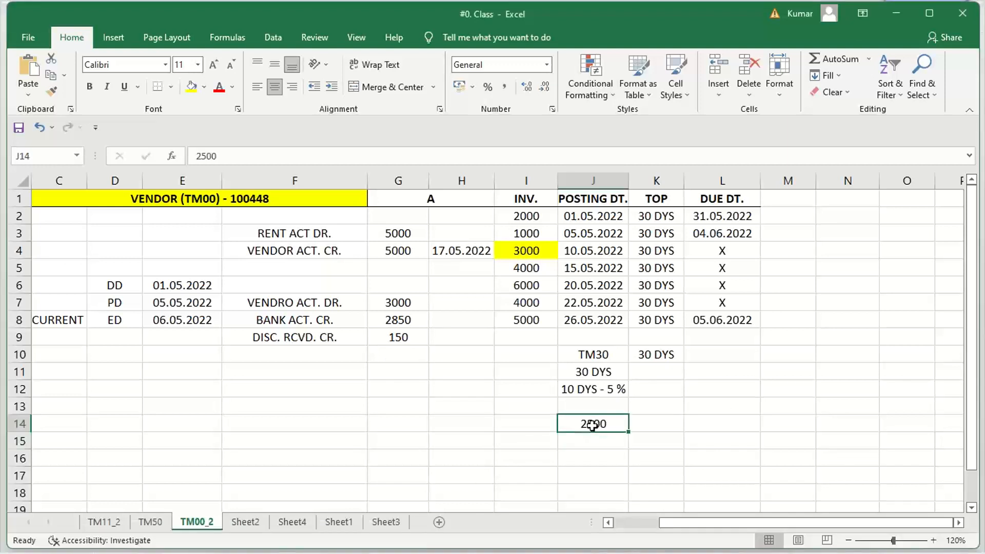
left_click(395, 304)
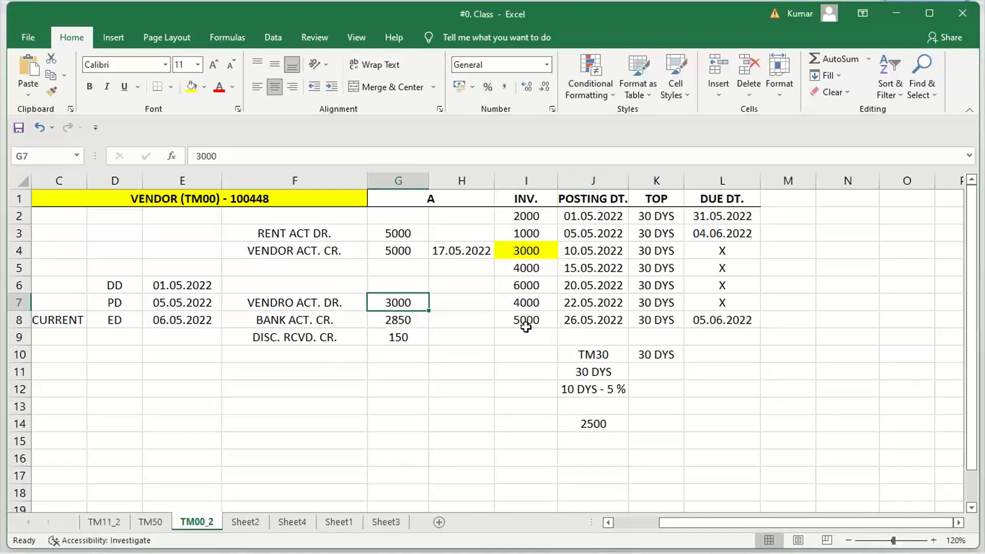
type("2500")
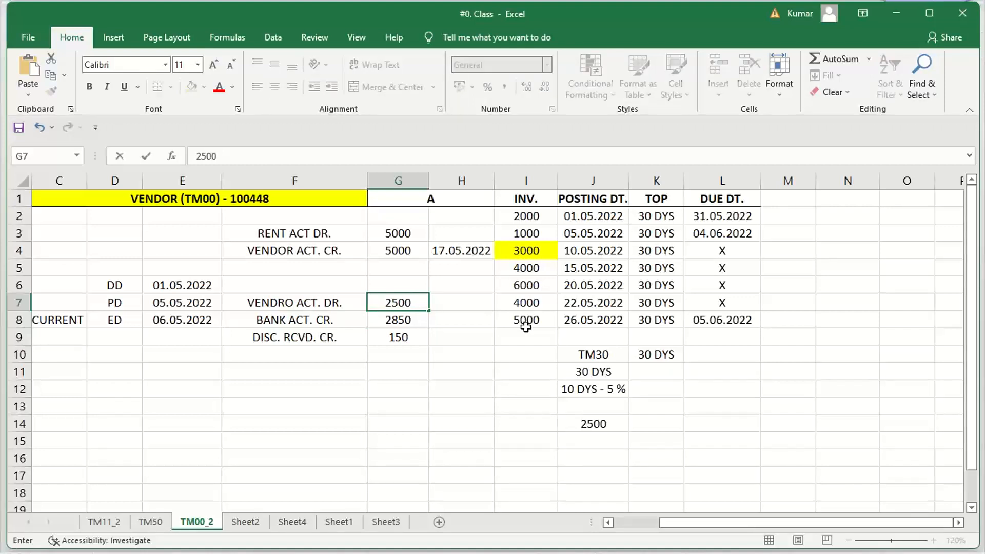
key("Return")
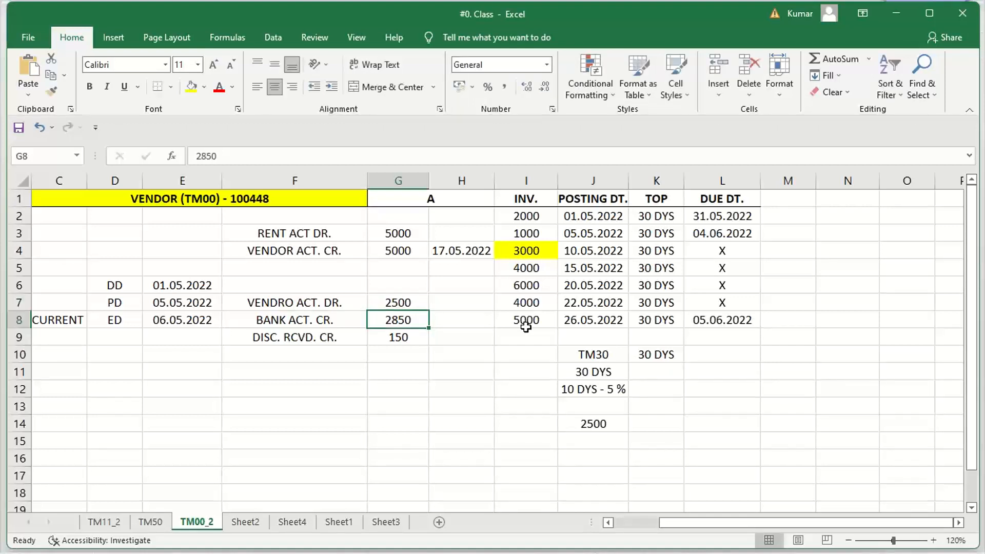
type("23")
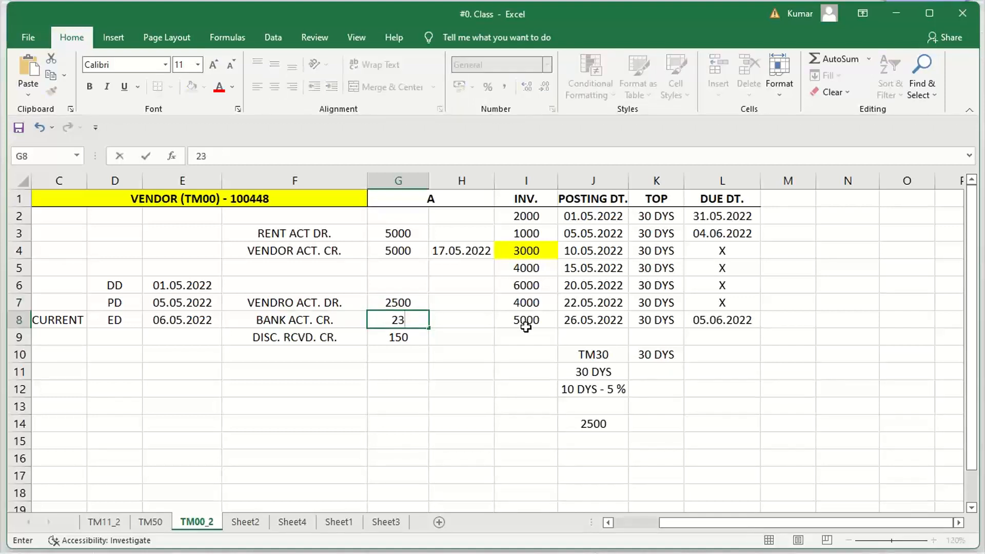
type("75")
key("Return")
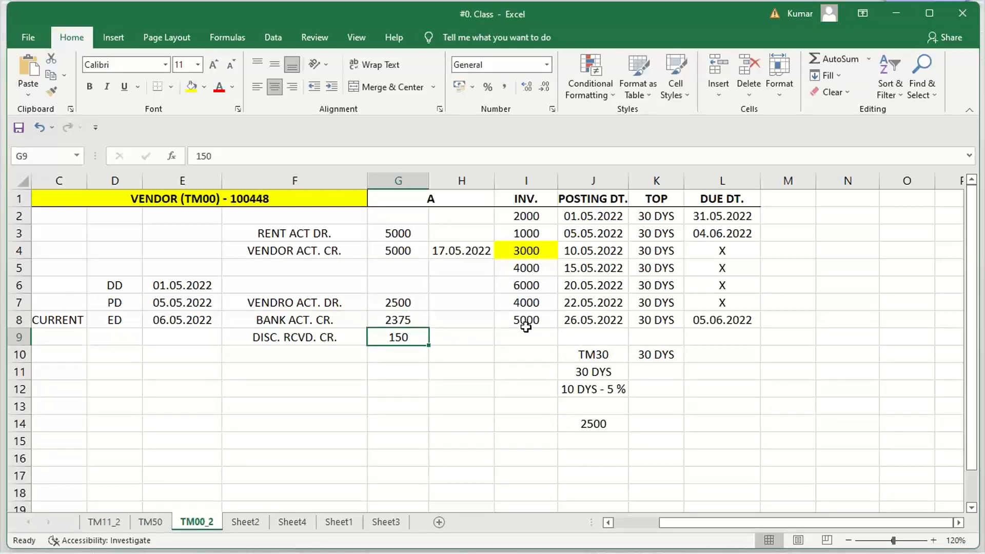
type("125")
key("Return")
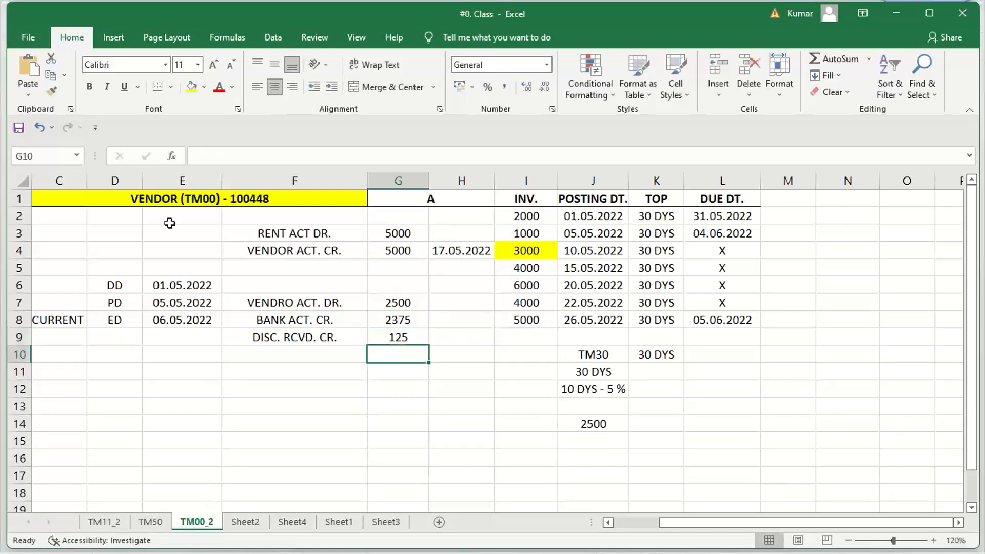
Step: Review the vendor debit, bank credit and discount received credit lines of the payment entry in column F
left_click(328, 302)
left_click(344, 320)
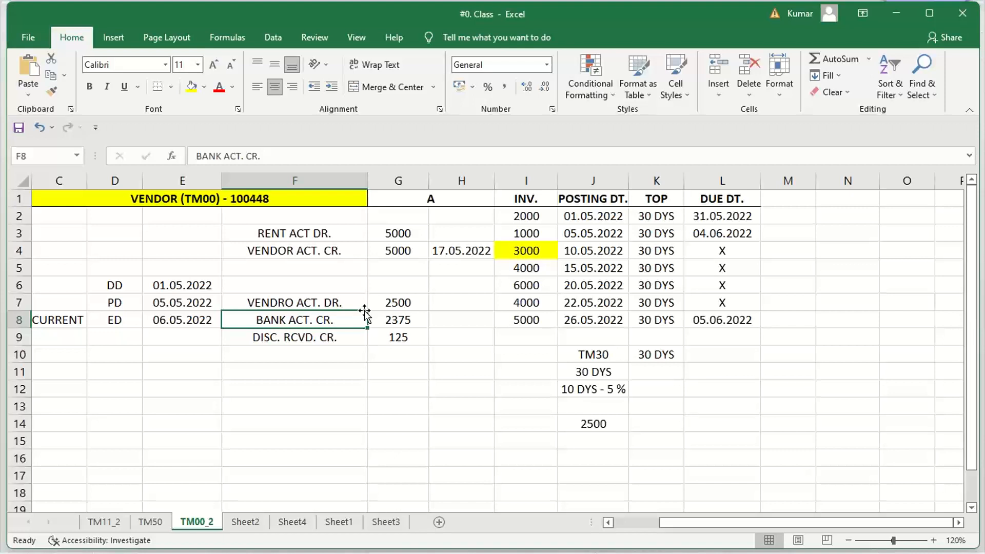
left_click(333, 336)
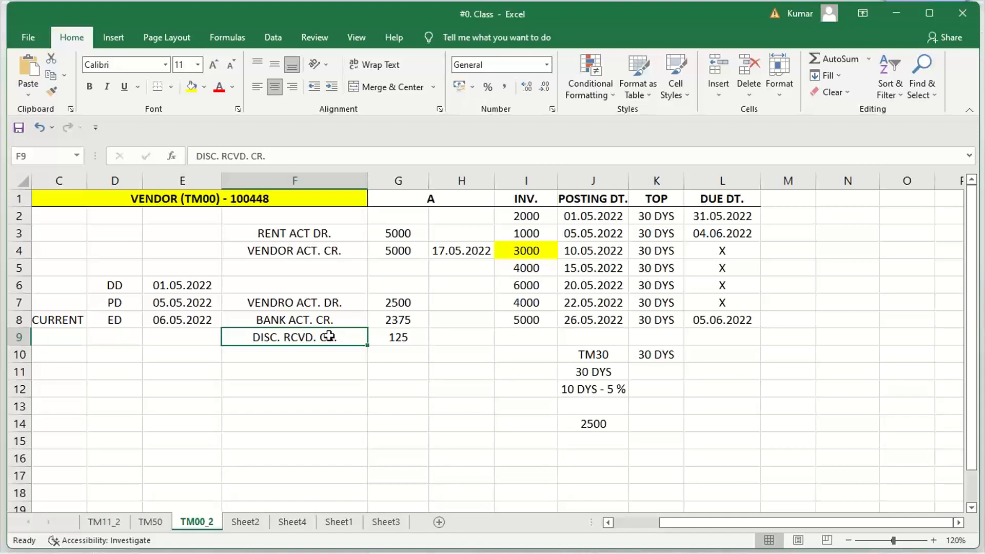
Step: Switch to the SAP outgoing payment session and proceed from the account determination message's help to its configuration
mouse_move(504, 545)
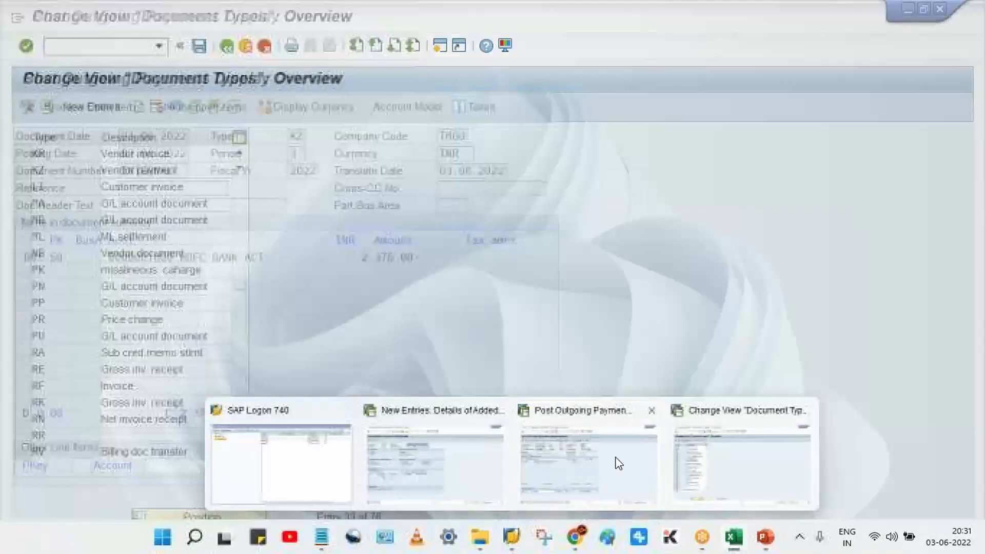
left_click(618, 463)
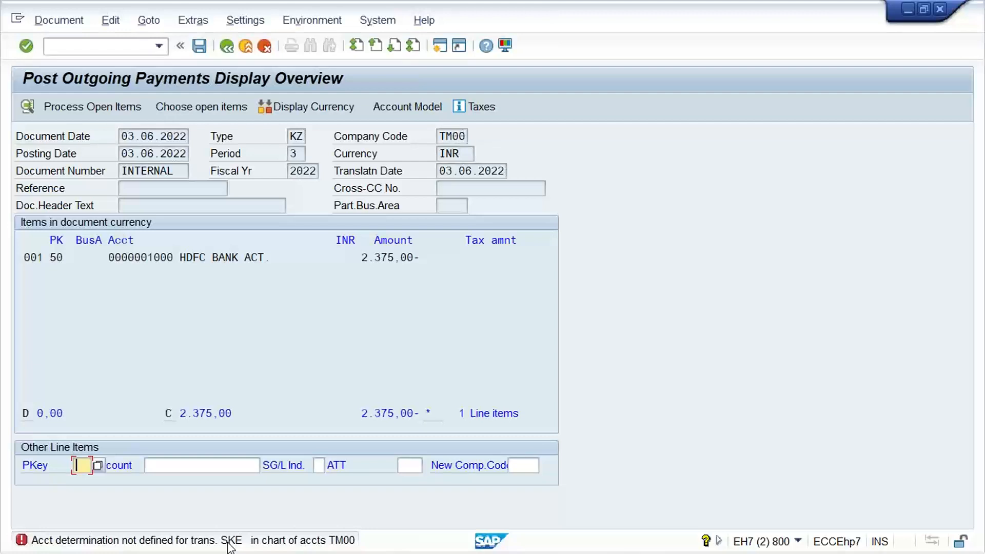
left_click(192, 540)
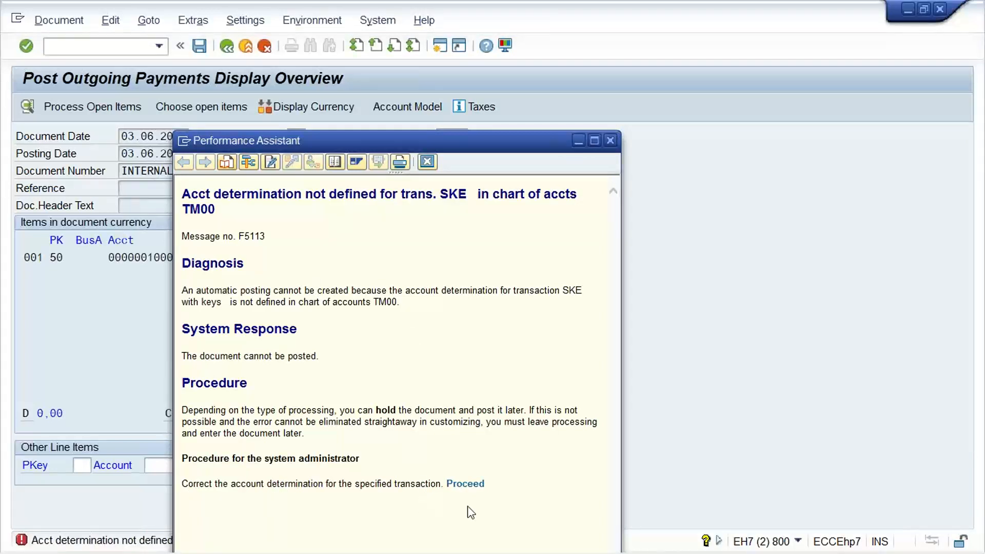
left_click(472, 484)
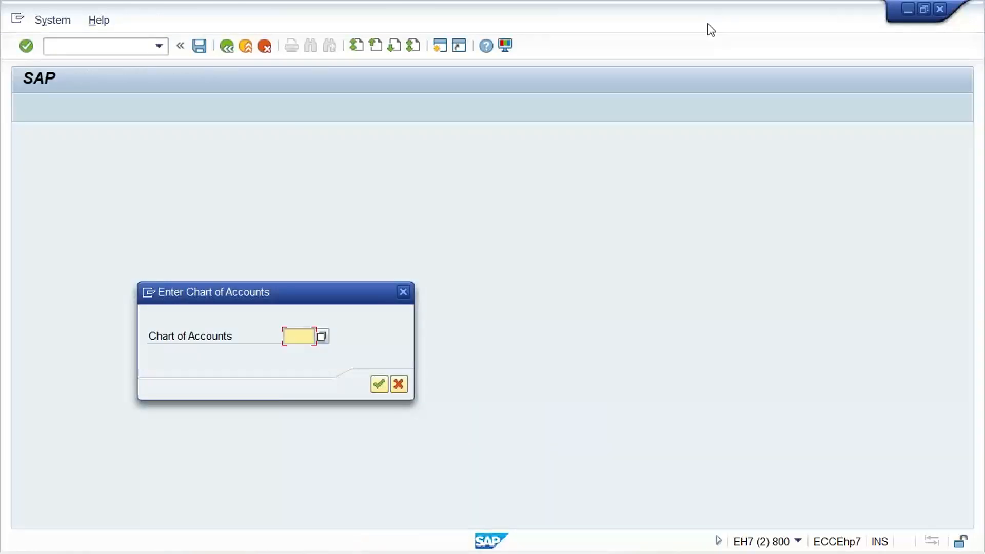
Step: Enter TM00 as the chart of accounts and open the automatic posting rules for cash discount received
key("F4")
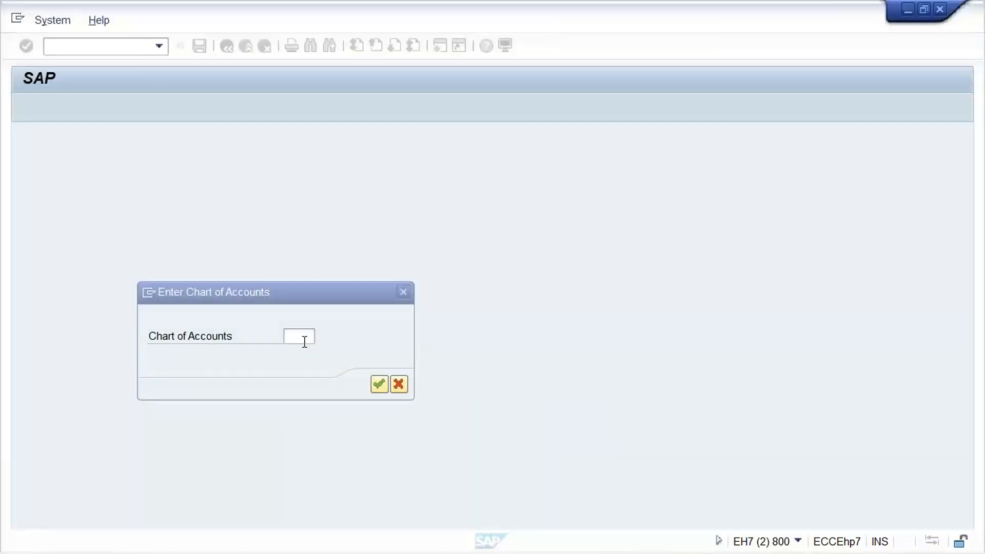
left_click(298, 338)
type("T")
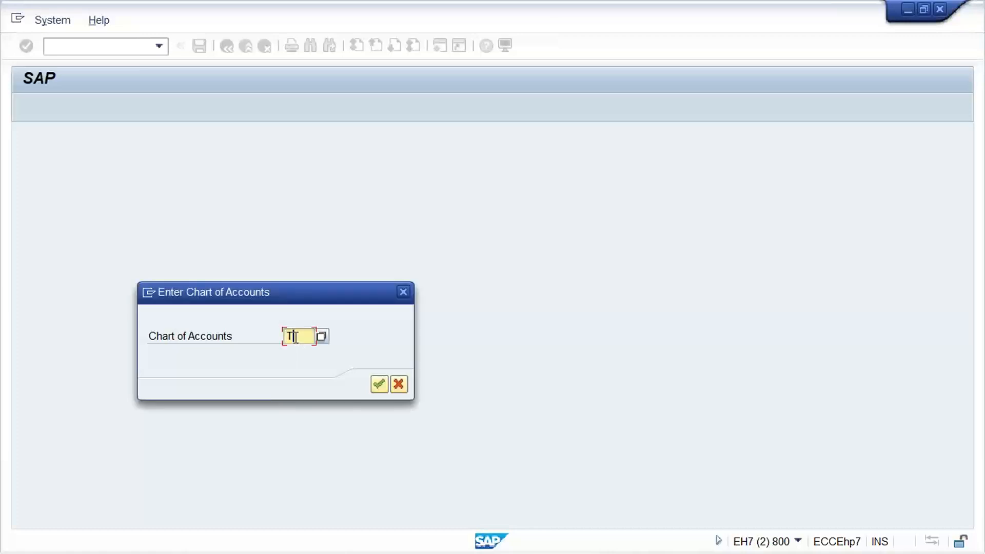
type("M00")
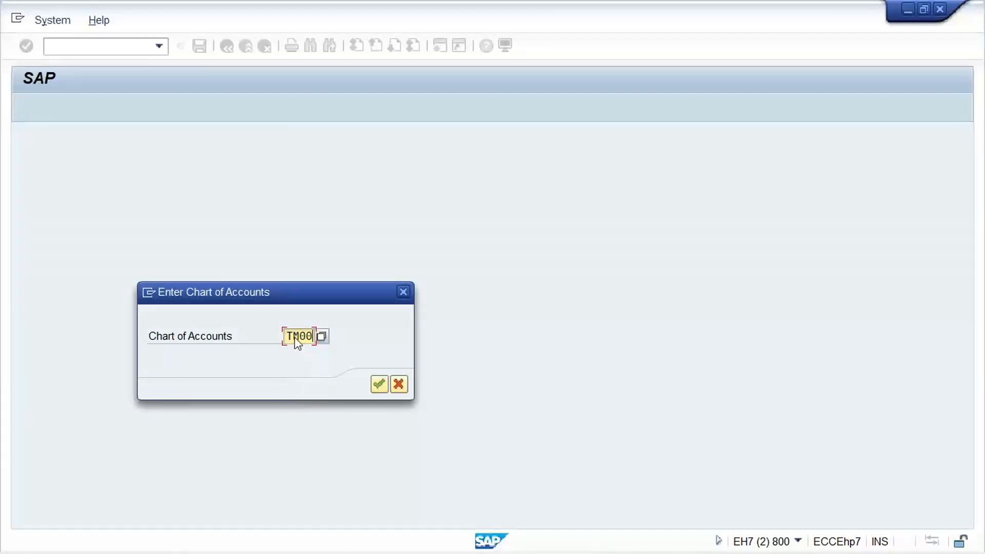
key("Return")
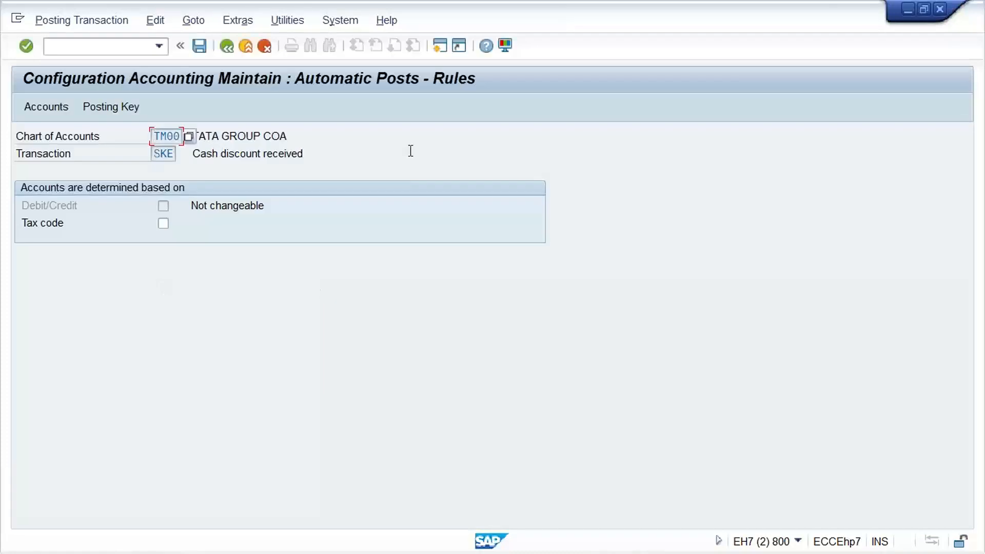
Step: Highlight the Cash discount received description and set the status bar to show the transaction code
left_click_drag(314, 157, 192, 158)
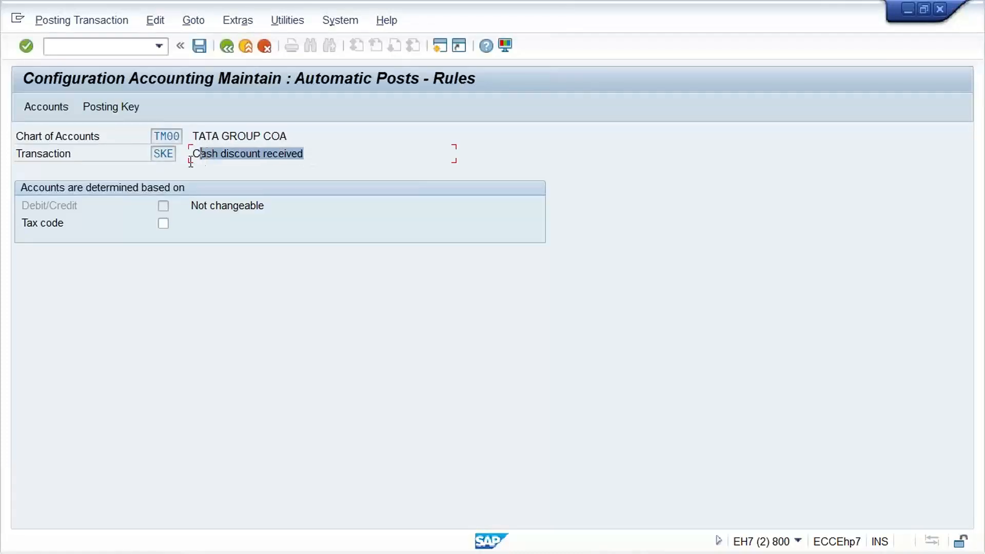
left_click(797, 542)
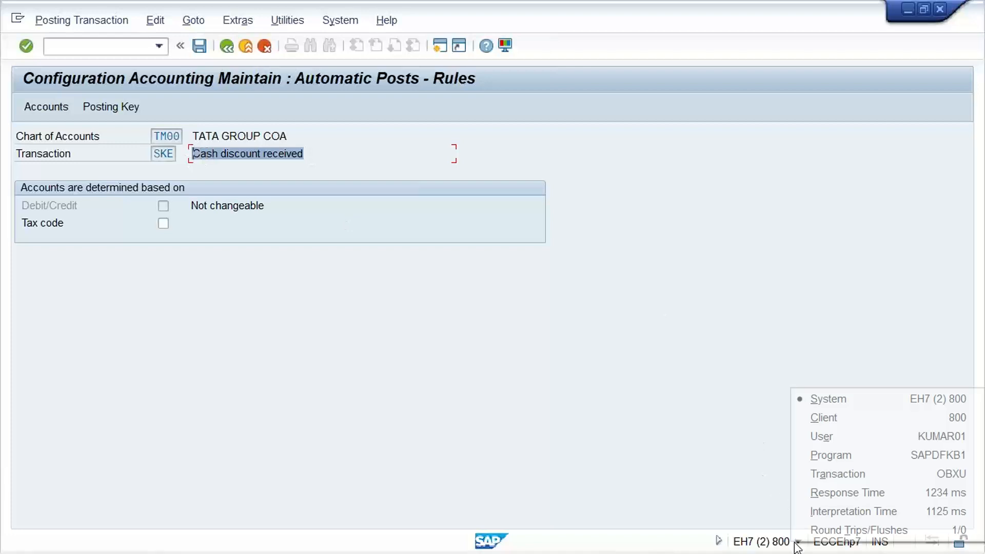
left_click(916, 477)
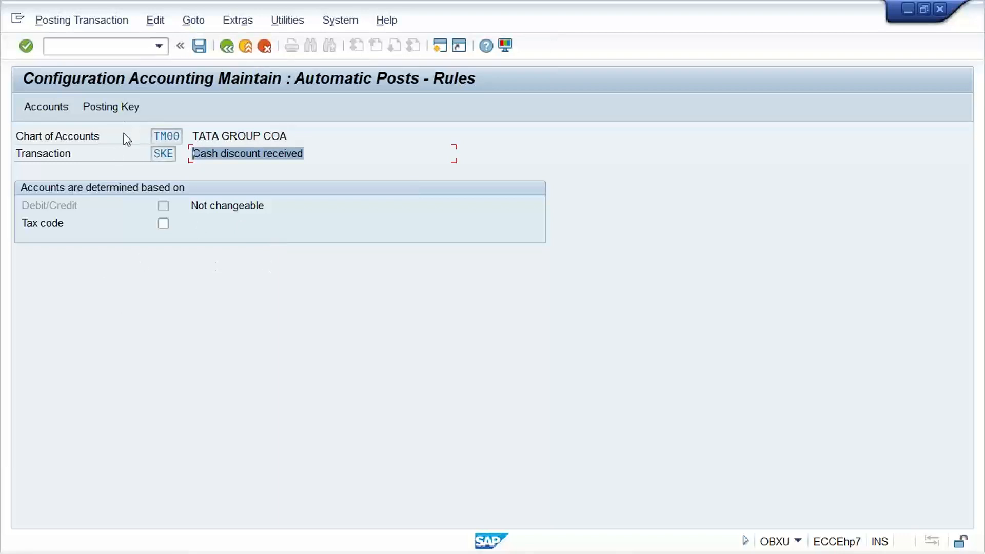
Step: Save the SKE posting rules, then check the posting keys and return to the account assignment
left_click(111, 106)
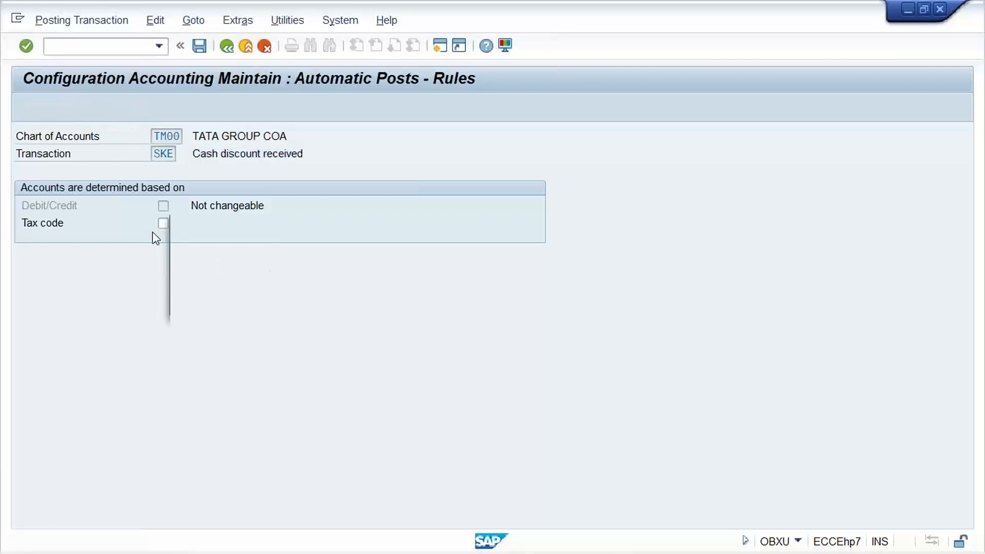
left_click(249, 298)
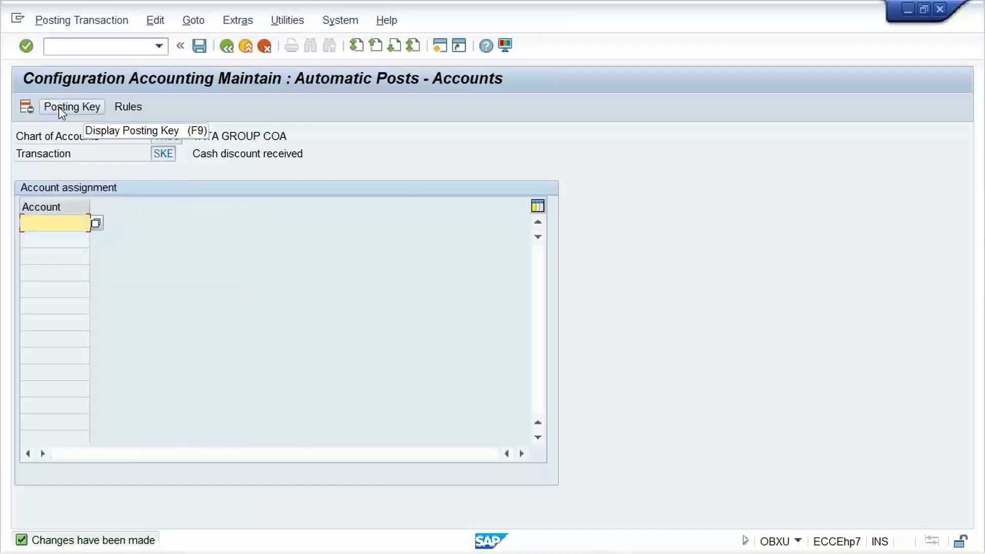
left_click(73, 113)
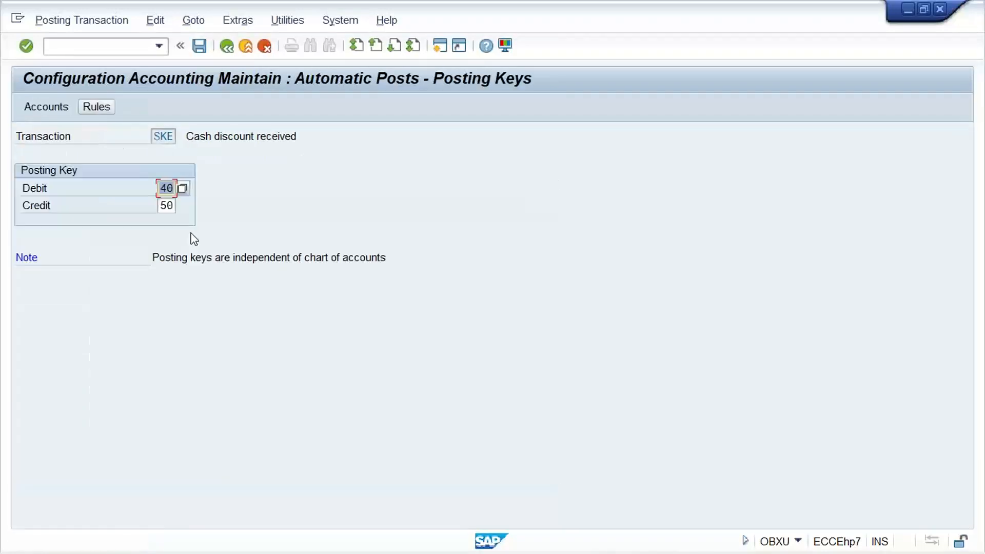
left_click(35, 111)
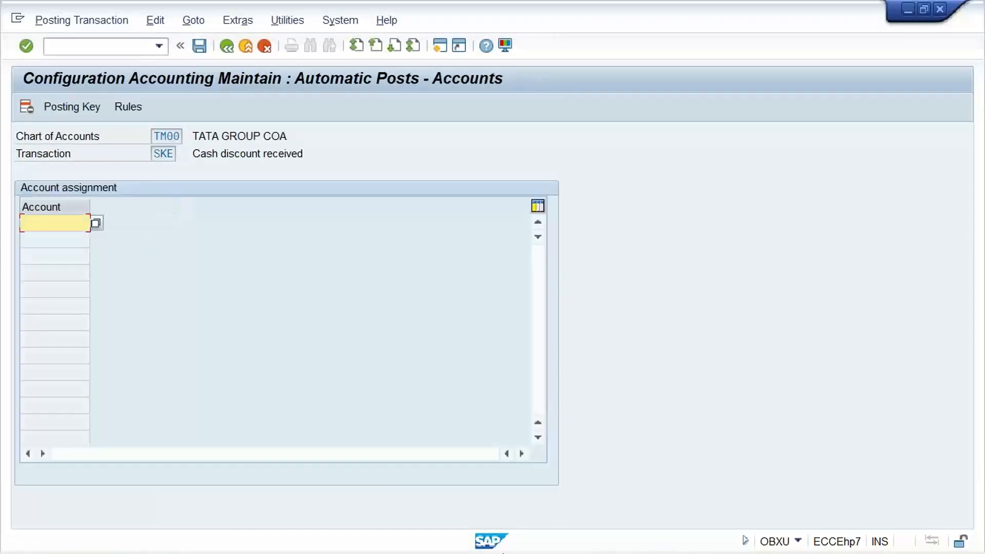
Step: Switch to the payment terms session and start transaction FS00 from there with /NFS00
mouse_move(512, 536)
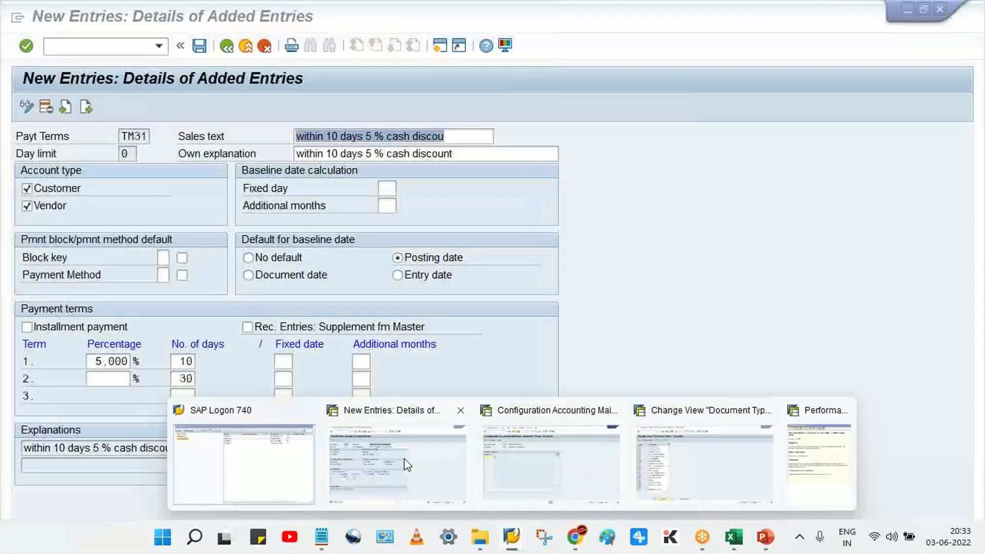
left_click(403, 463)
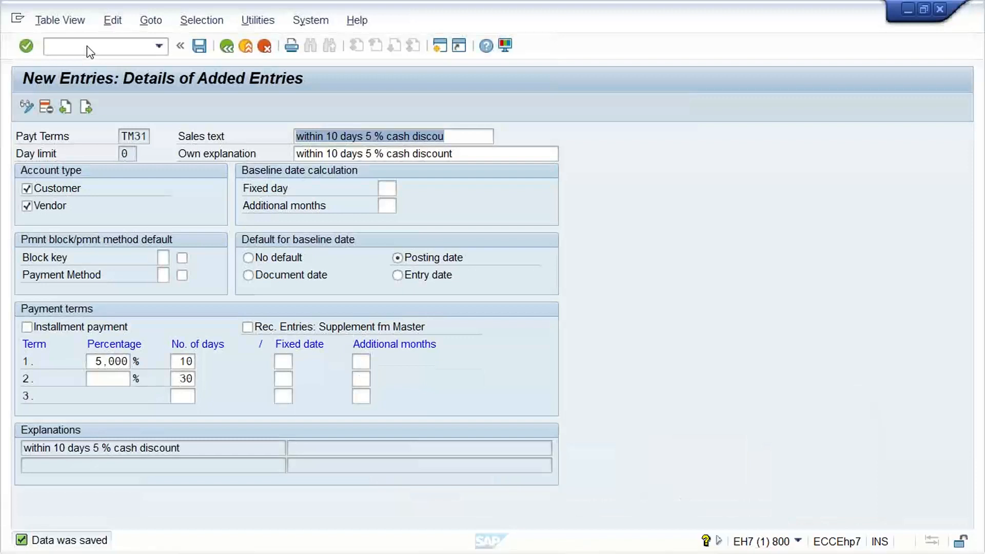
left_click(78, 49)
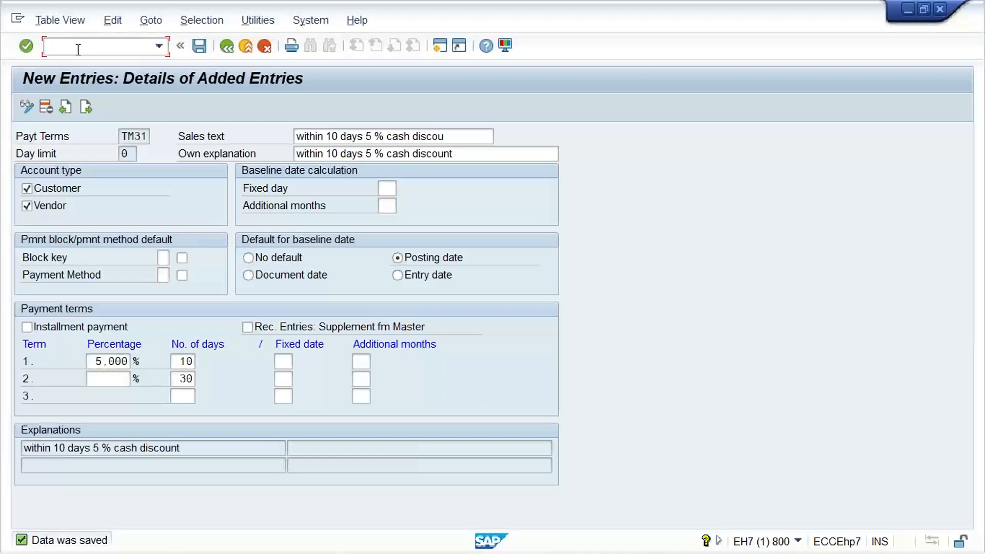
type("/NFS00")
key("Return")
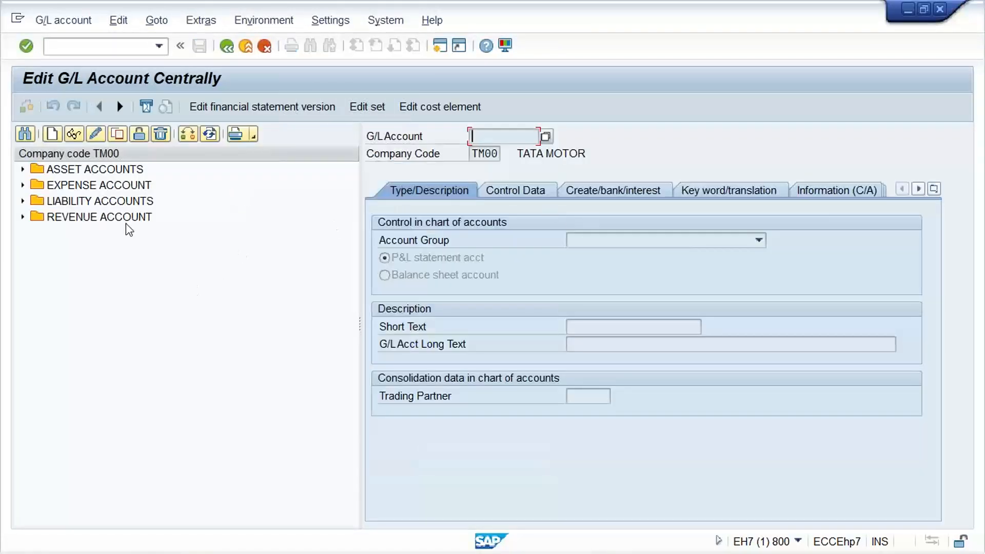
Step: Copy revenue account 3001 CASH SALES ACT. to a new G/L account 3002 in company code TM00
left_click(98, 217)
double_click(99, 218)
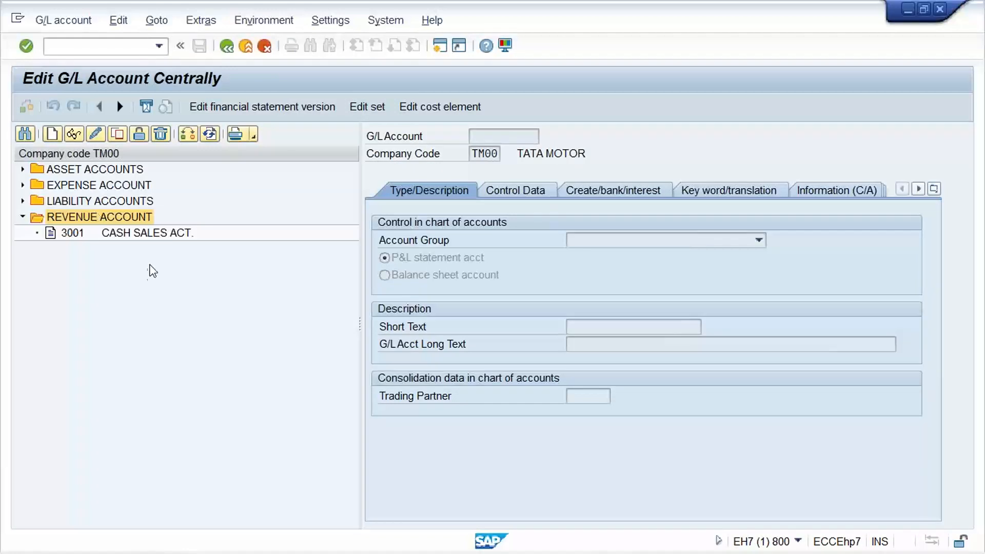
left_click(144, 235)
left_click(118, 134)
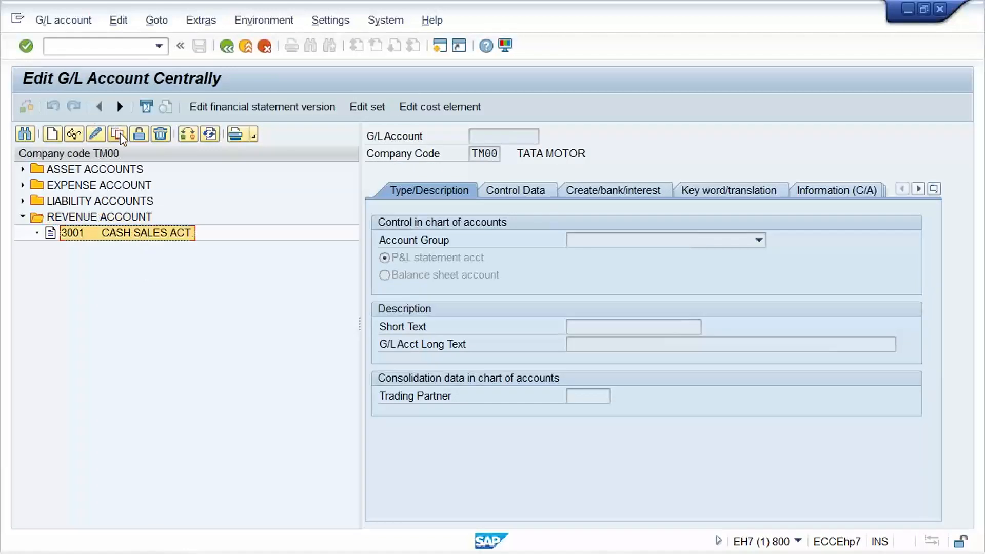
left_click_drag(194, 203, 467, 238)
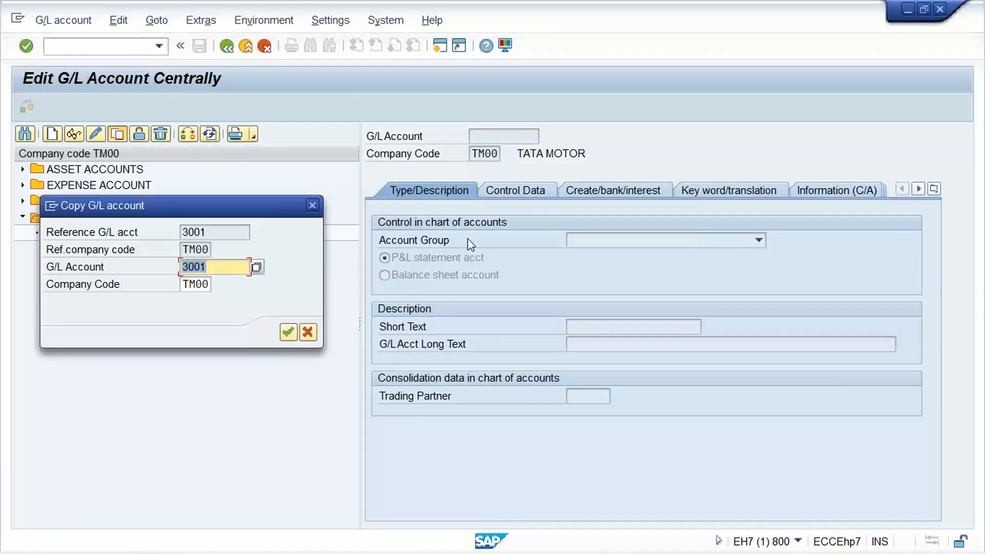
left_click(492, 307)
key("BackSpace")
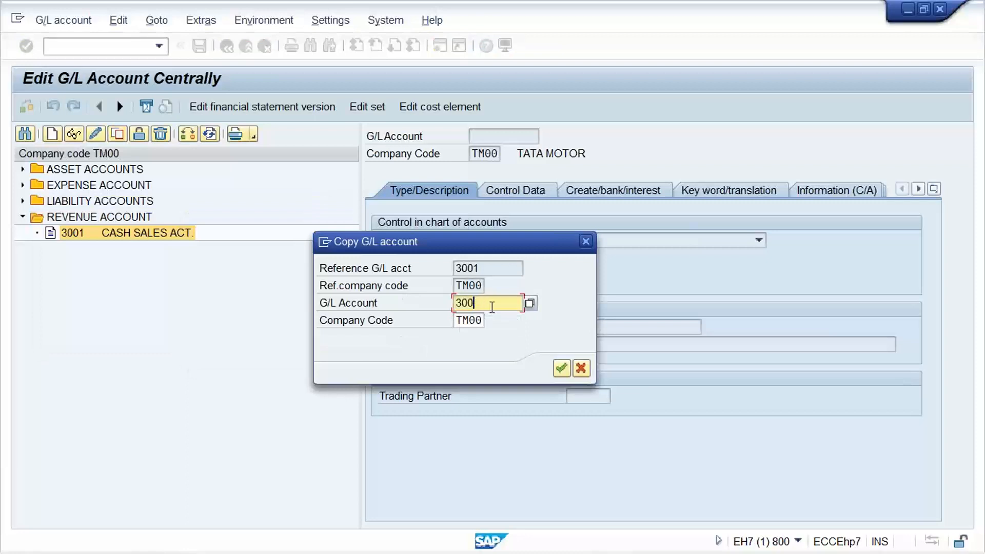
type("2")
key("Return")
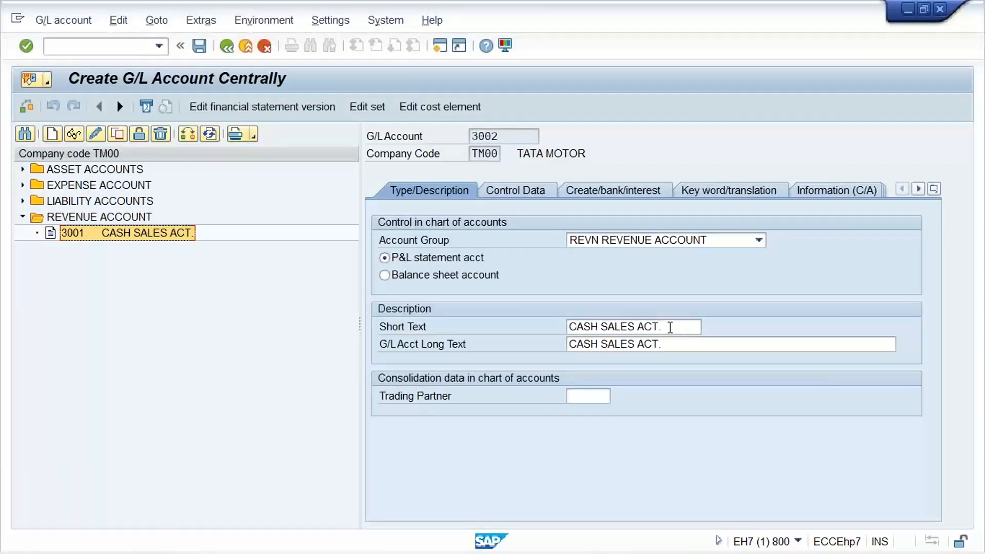
Step: Set the short text of account 3002 to DISCOUNT RECEIVED and copy that wording into the long text
left_click_drag(670, 328, 569, 328)
type("DIS")
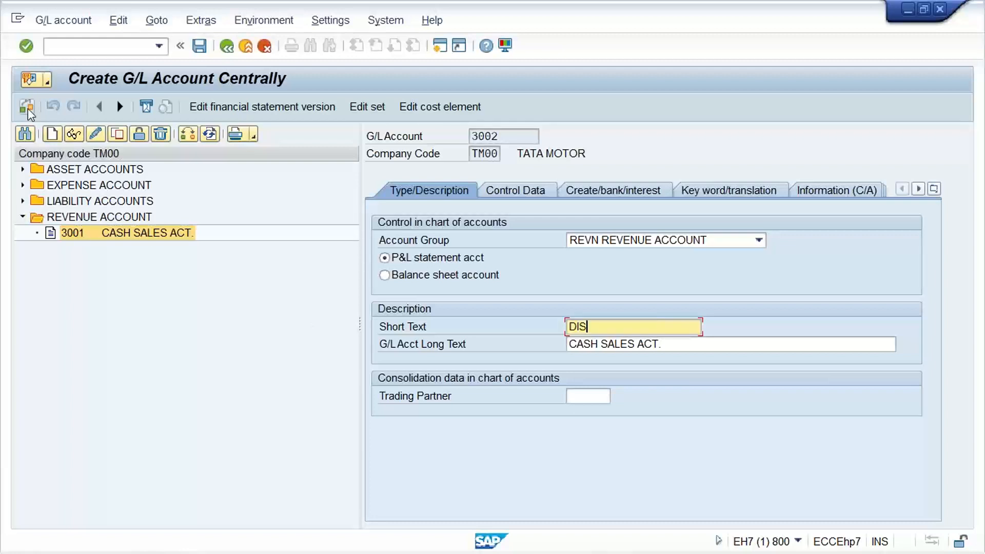
type("COUNT RECEIVED")
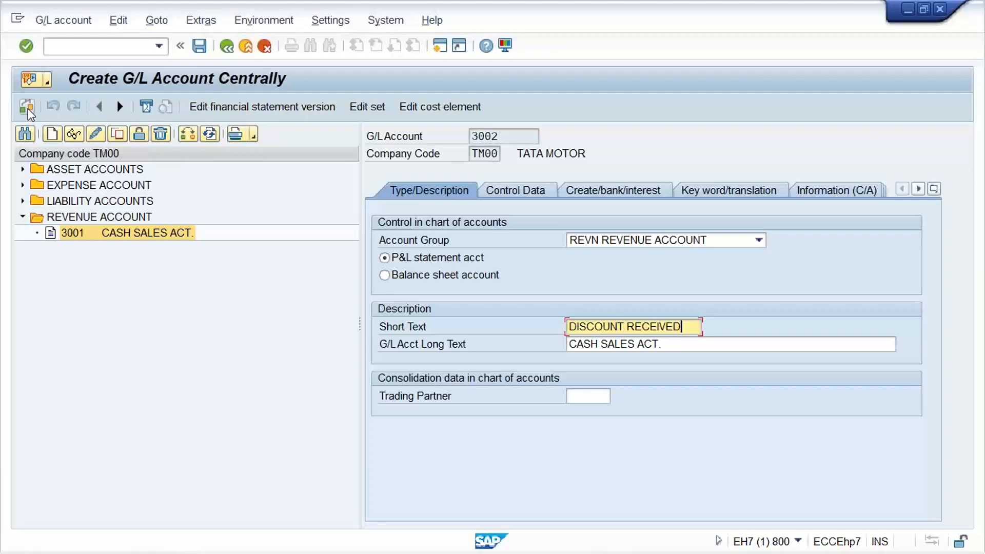
type(" AC")
key("BackSpace")
key("BackSpace")
key("ctrl+a")
key("ctrl+c")
key("Tab")
key("ctrl+v")
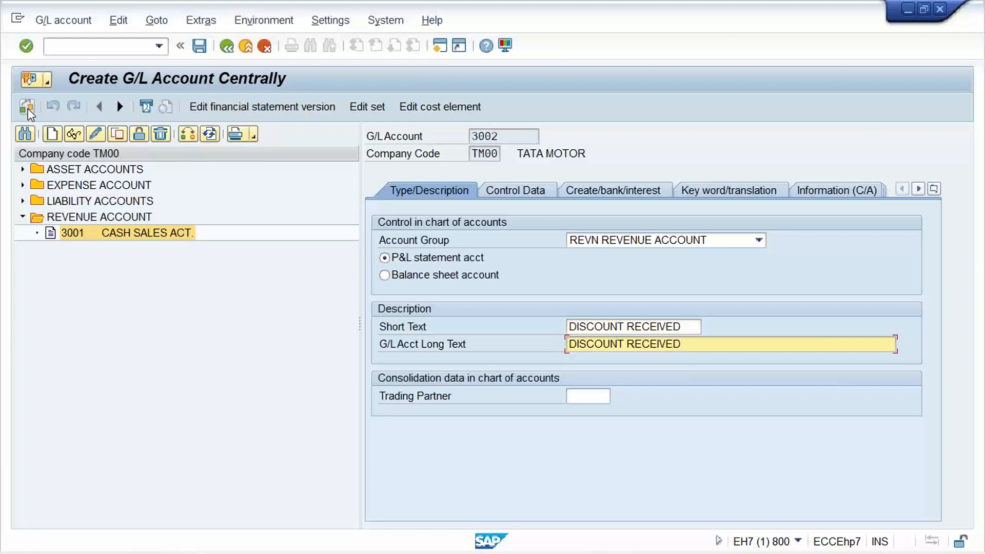
type("ACYT")
Step: Turn off Post automatically only for G/L account 3002 and save the account
left_click(533, 191)
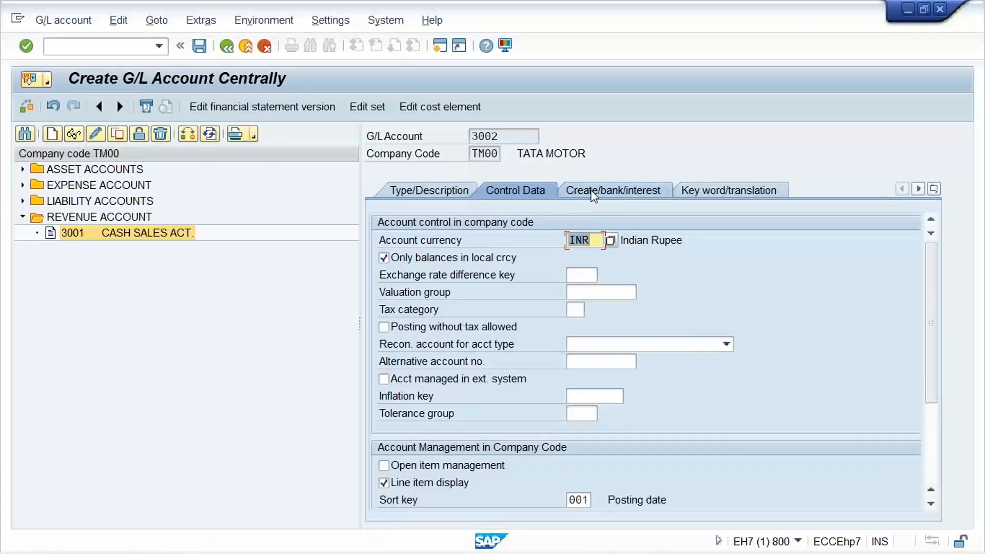
left_click(597, 191)
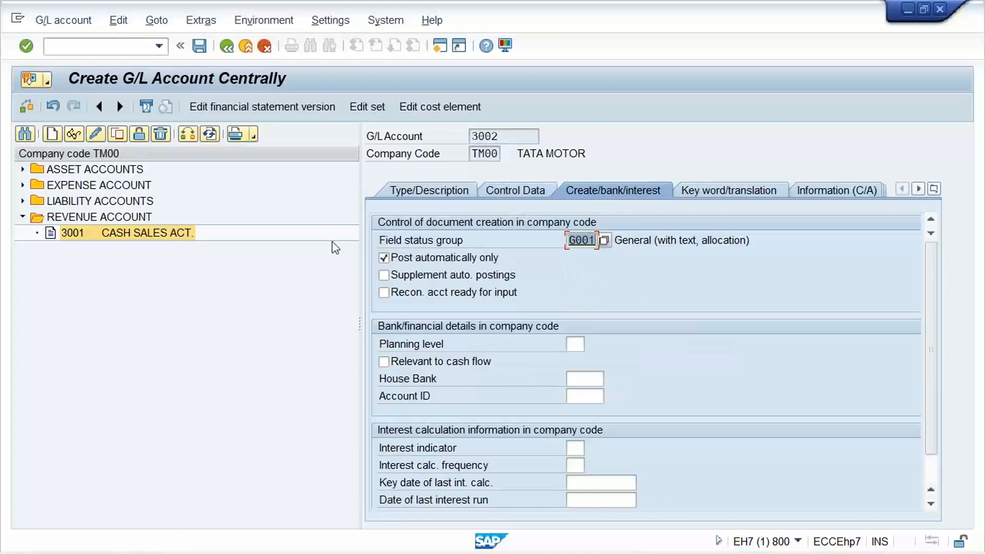
left_click(444, 259)
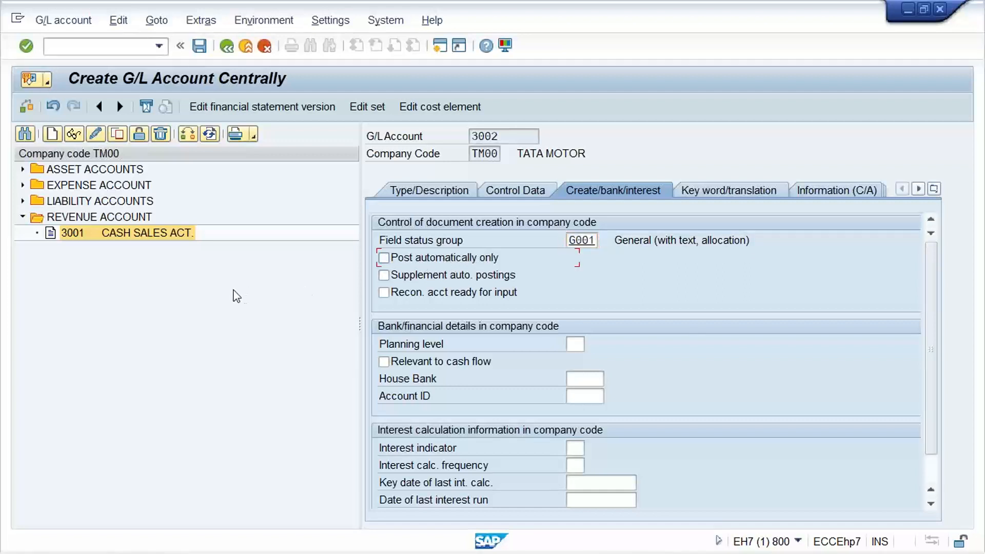
key("ctrl+s")
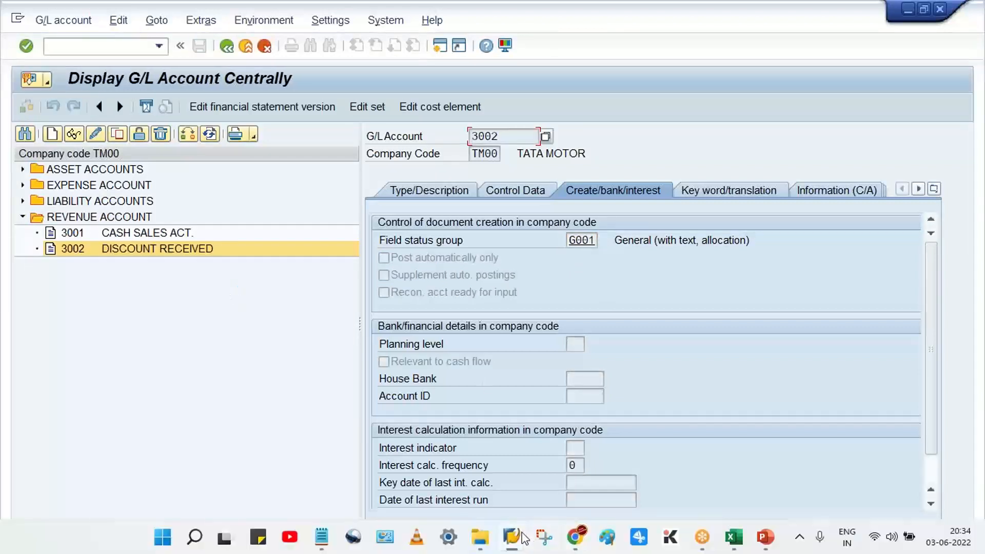
Step: Switch to the OBXU session, assign account 3002 to cash discount received in chart of accounts TM00, and save it under customizing request EH7K900018
mouse_move(516, 538)
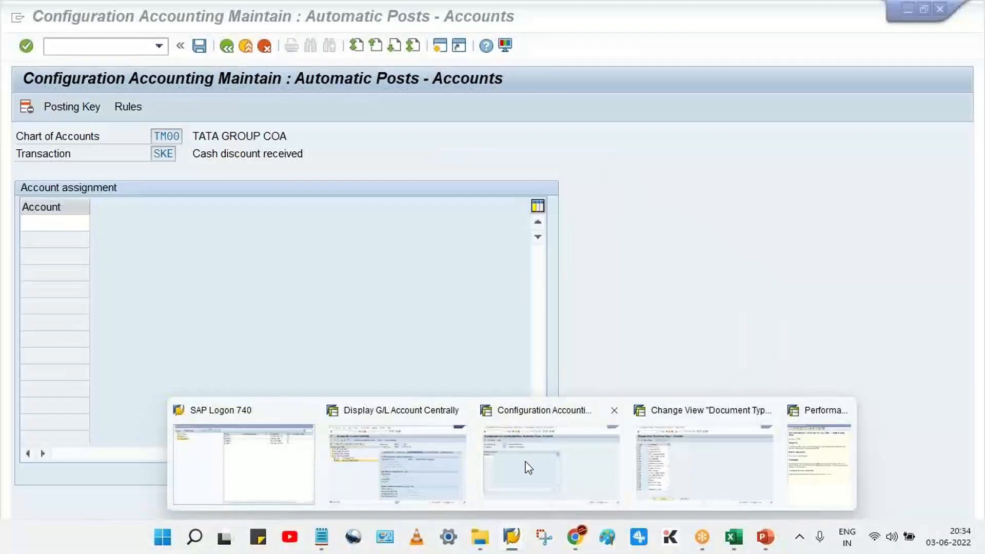
left_click(527, 466)
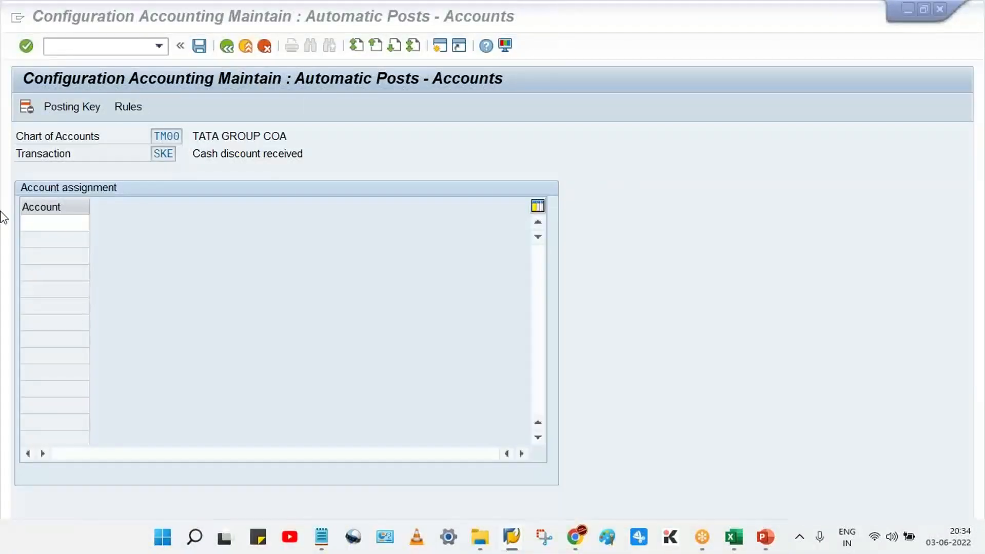
left_click(34, 222)
type("3")
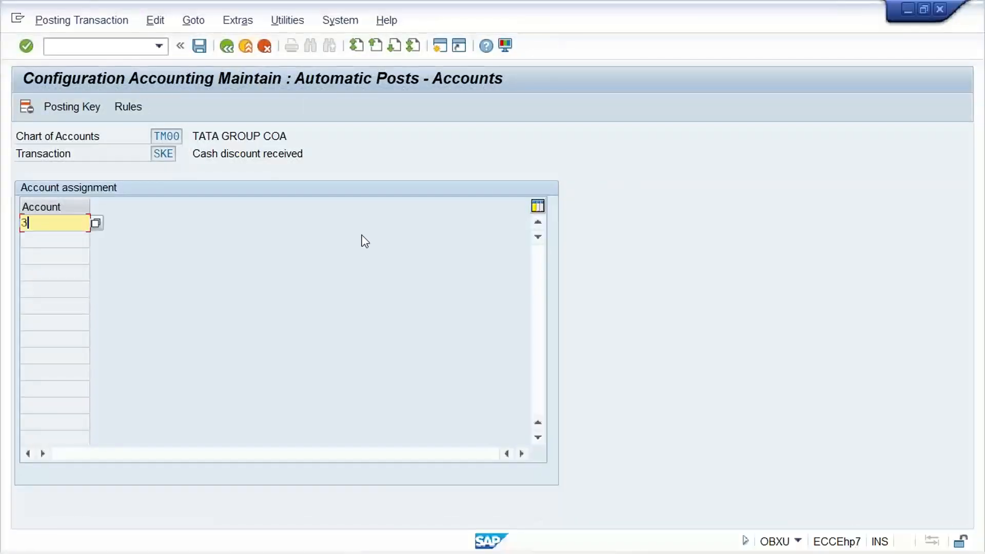
type("002")
key("Return")
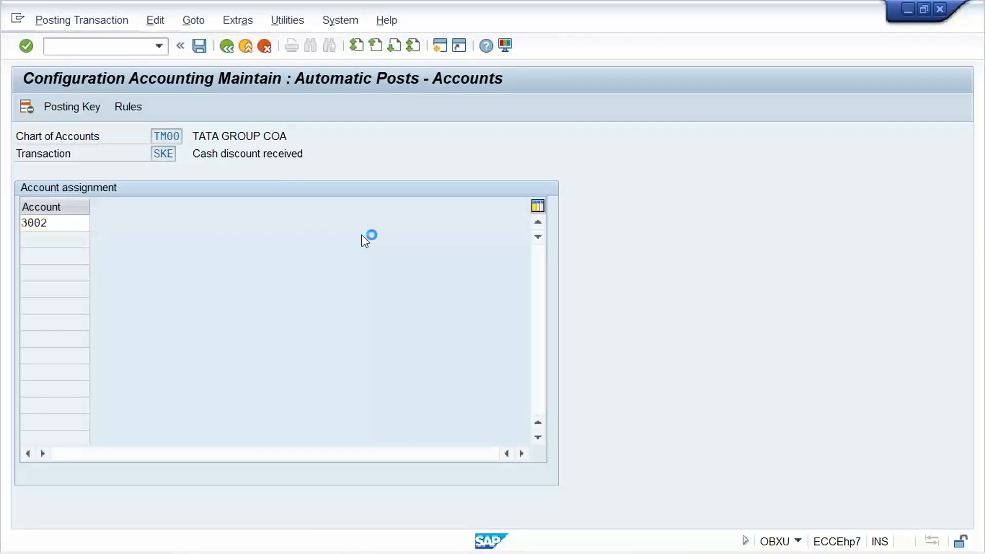
key("ctrl+s")
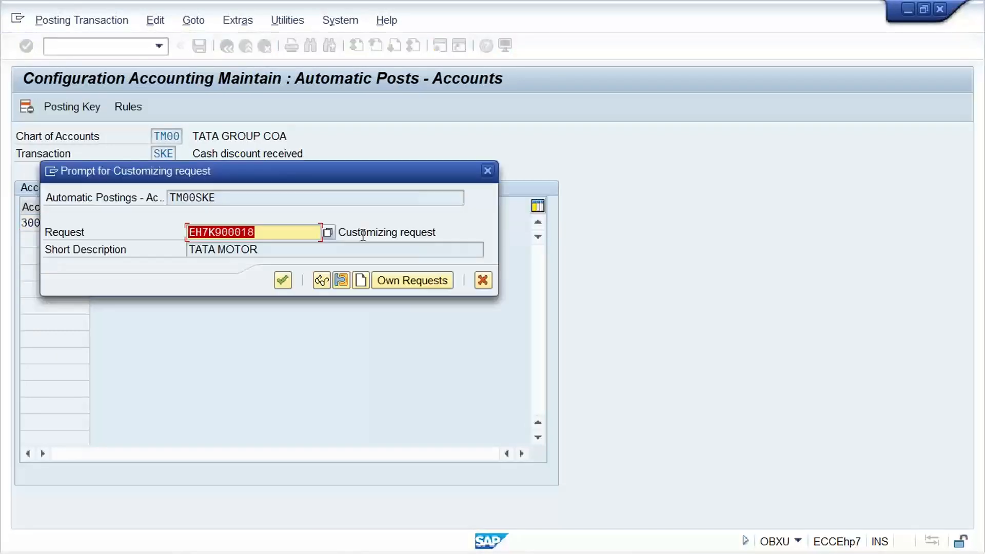
key("Return")
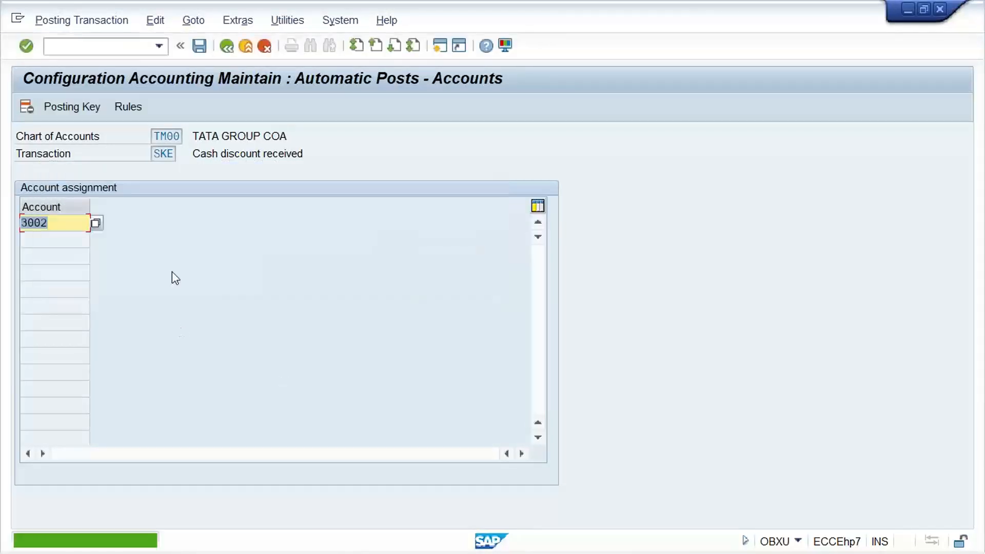
left_click(227, 51)
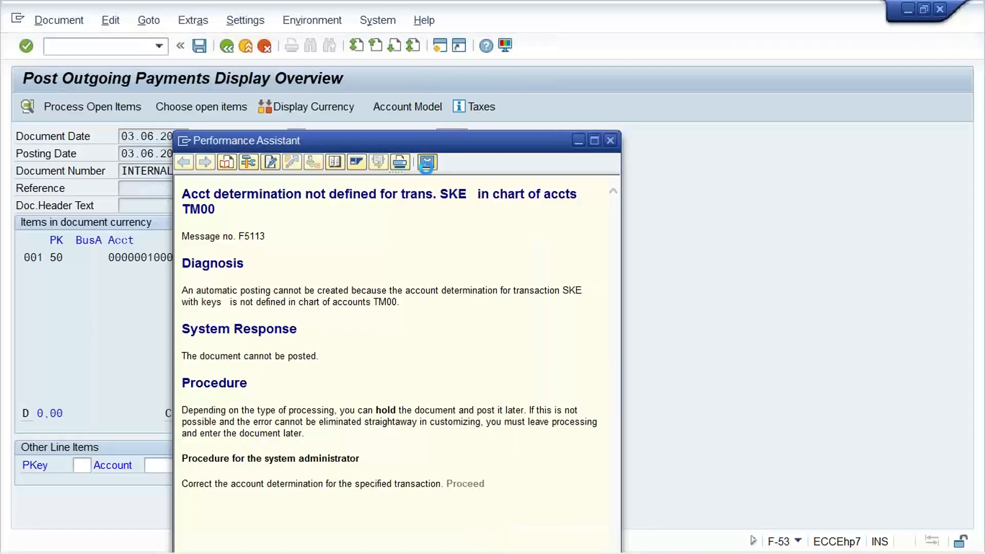
Step: Close the account determination error explanation in the F-53 session and return to processing the payment's open items
left_click(427, 162)
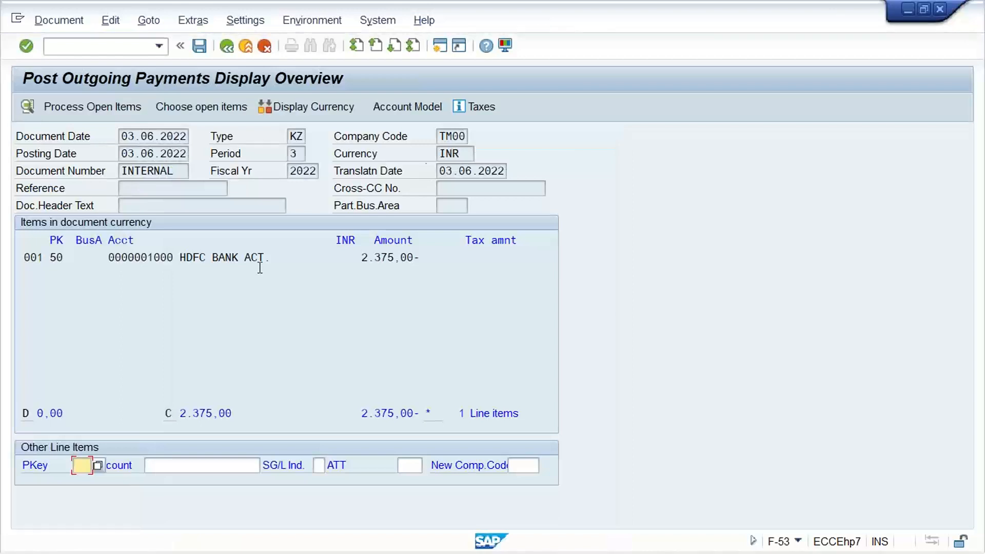
left_click(219, 259)
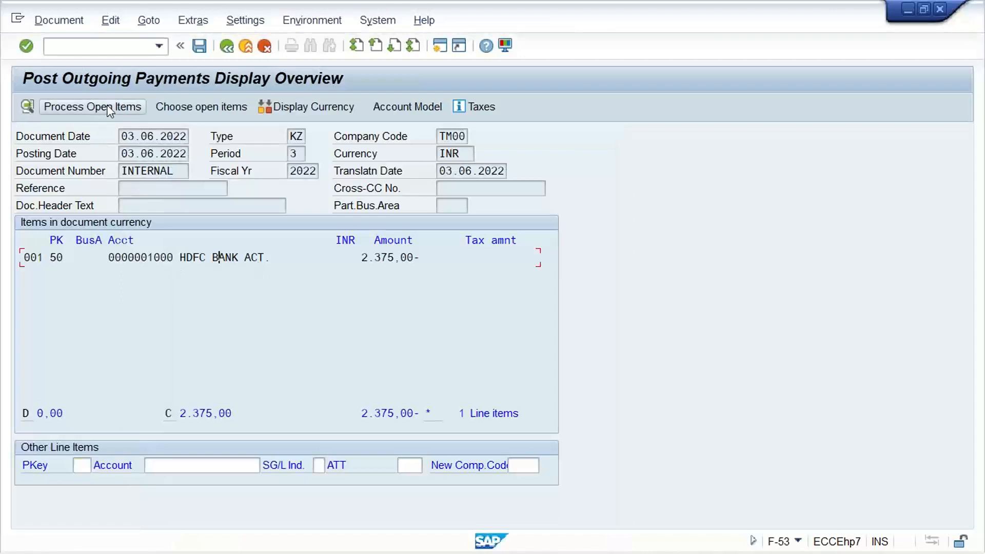
left_click(93, 107)
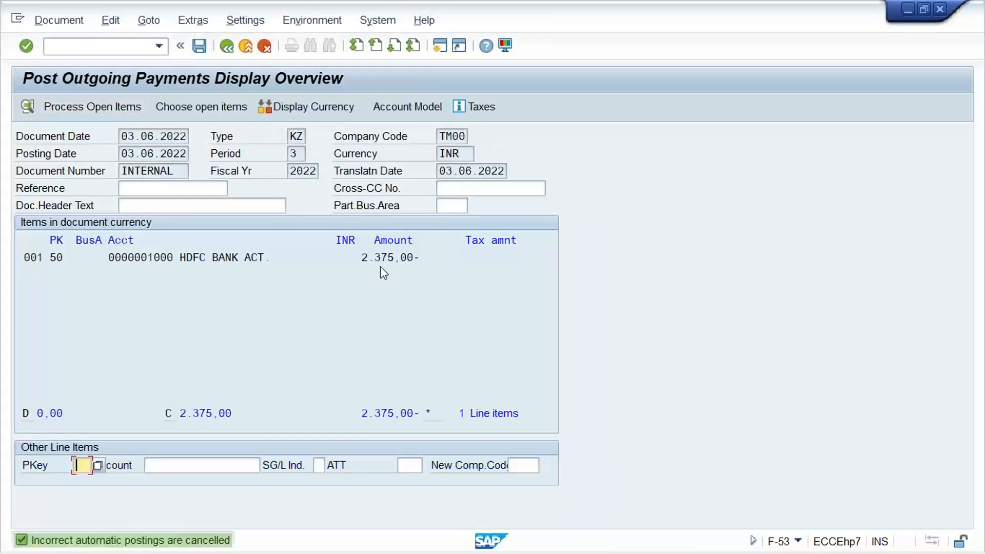
left_click(76, 105)
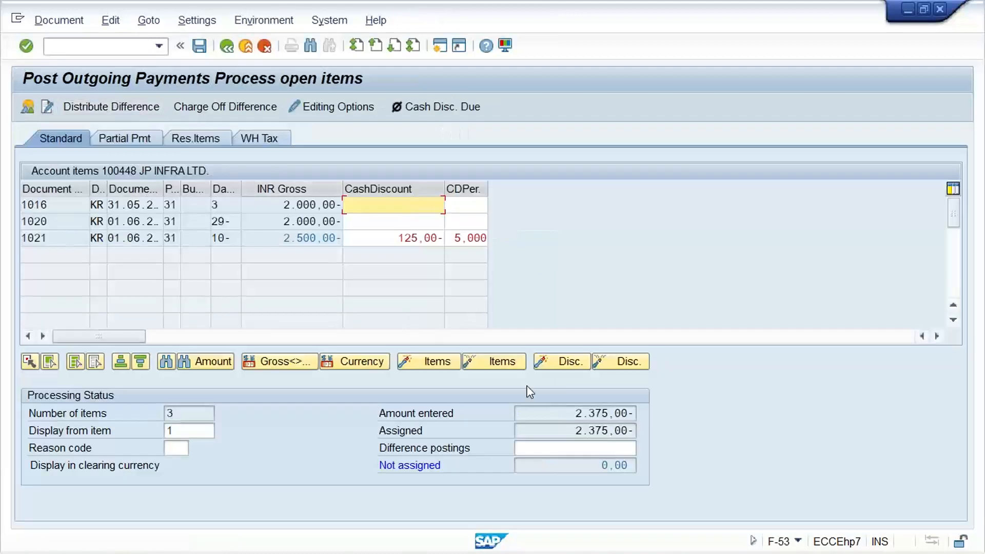
Step: Simulate the outgoing payment to JP INFRA LTD. and post the document
left_click(54, 21)
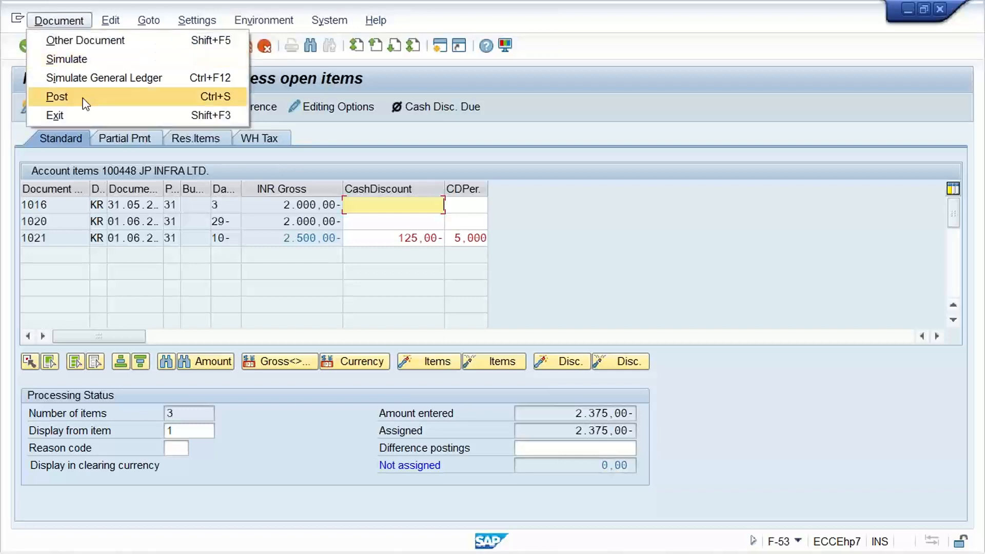
left_click(66, 59)
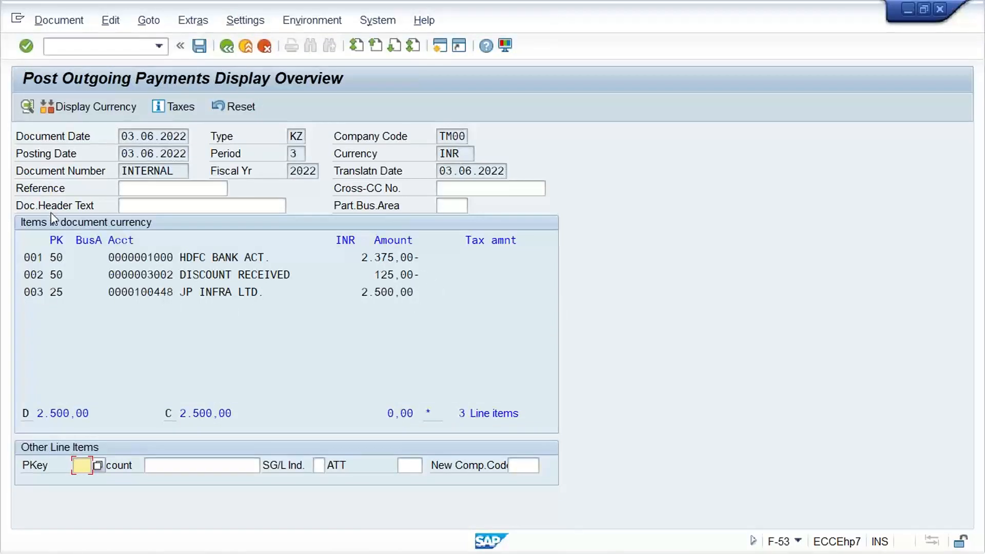
left_click(324, 308)
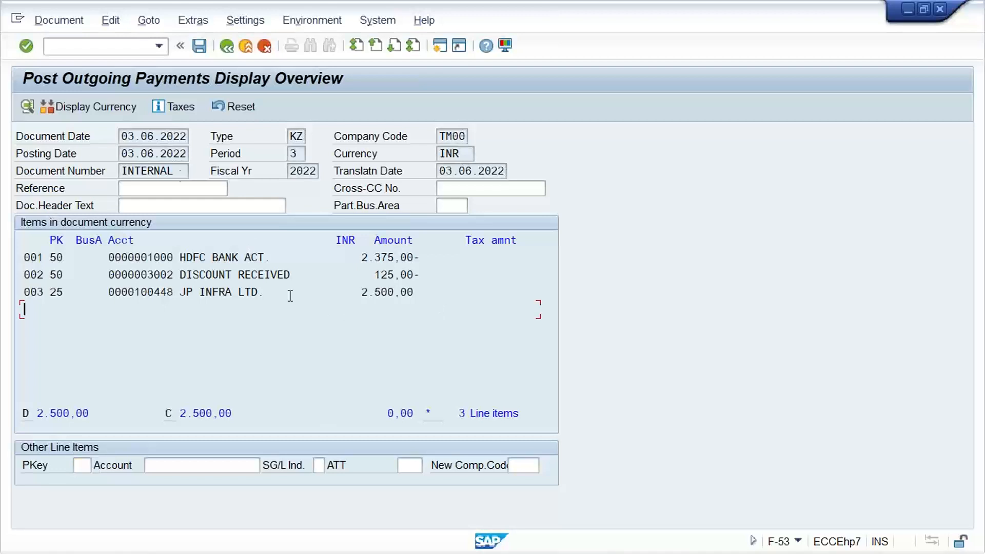
left_click(200, 46)
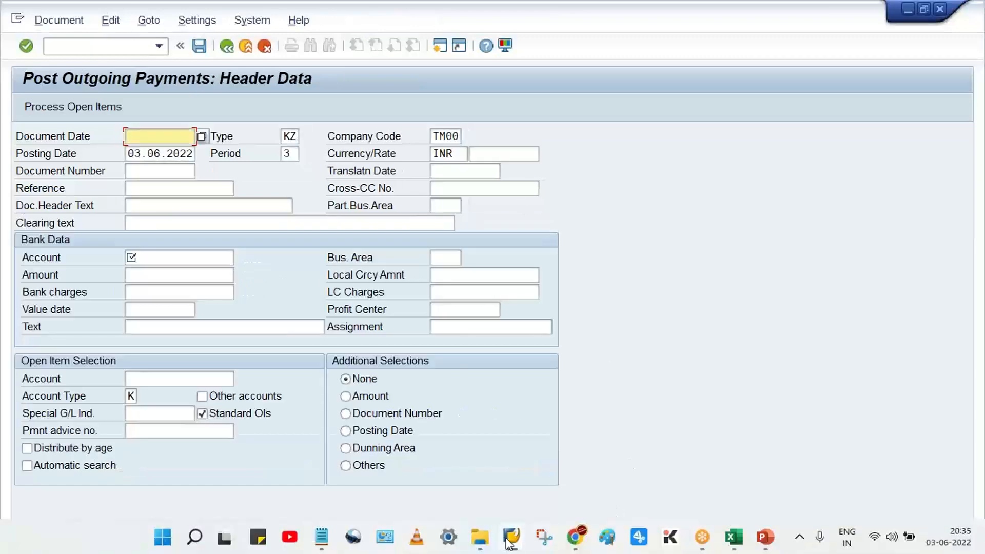
Step: Switch to the document types session and start the terms of payment transaction OBB8 from there
mouse_move(511, 536)
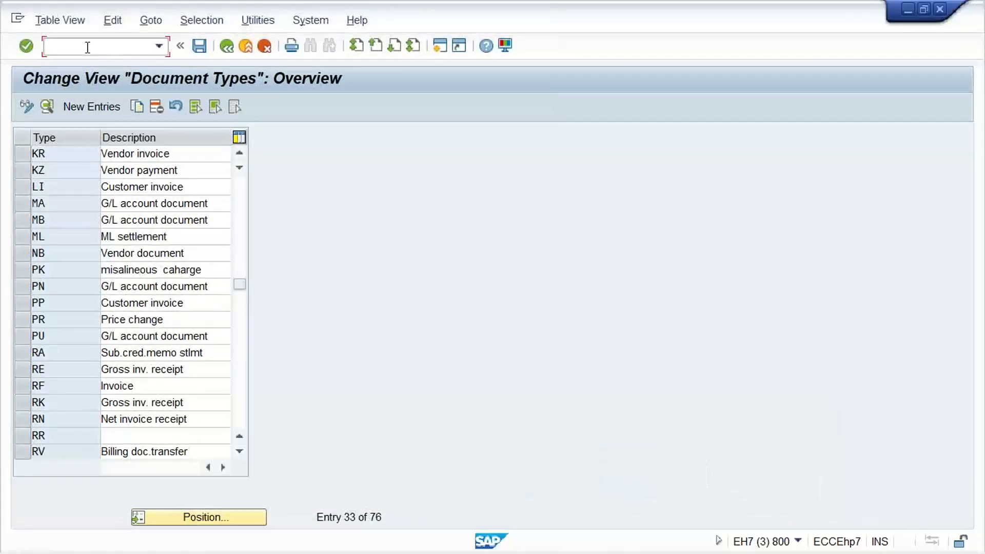
type("/NOBB9")
key("BackSpace")
key("BackSpace")
type("8")
key("Return")
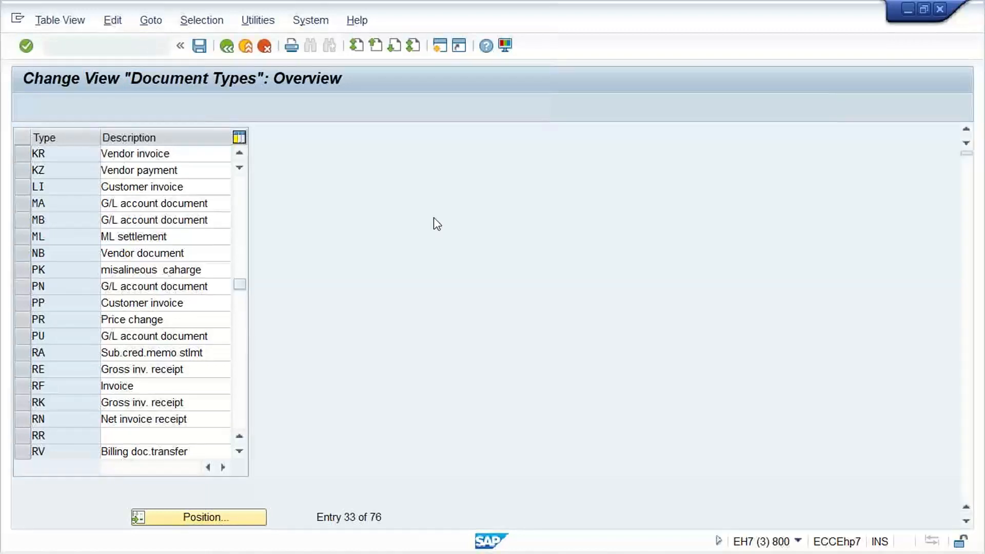
Step: Position the terms of payment list at TM31 and open the details of that entry
left_click(239, 501)
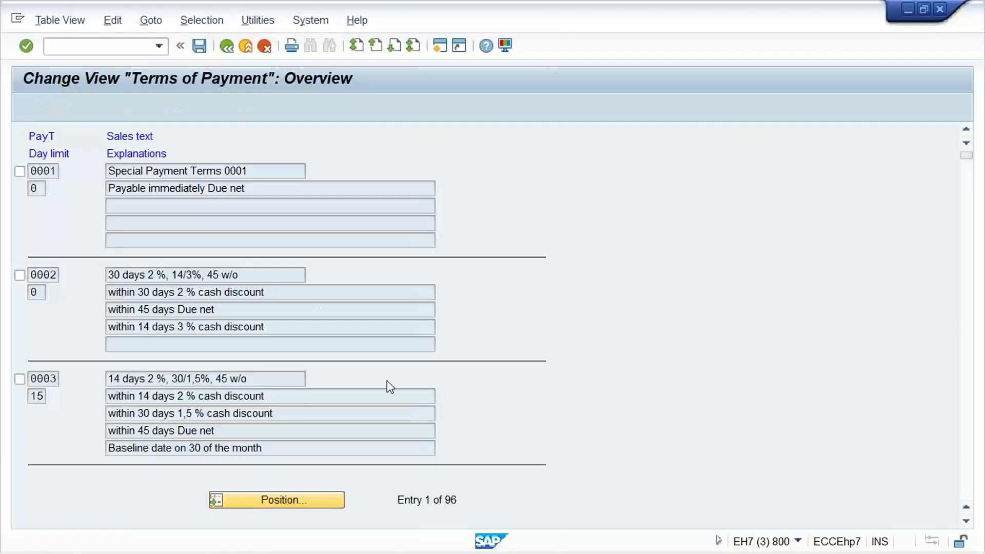
type("TM31")
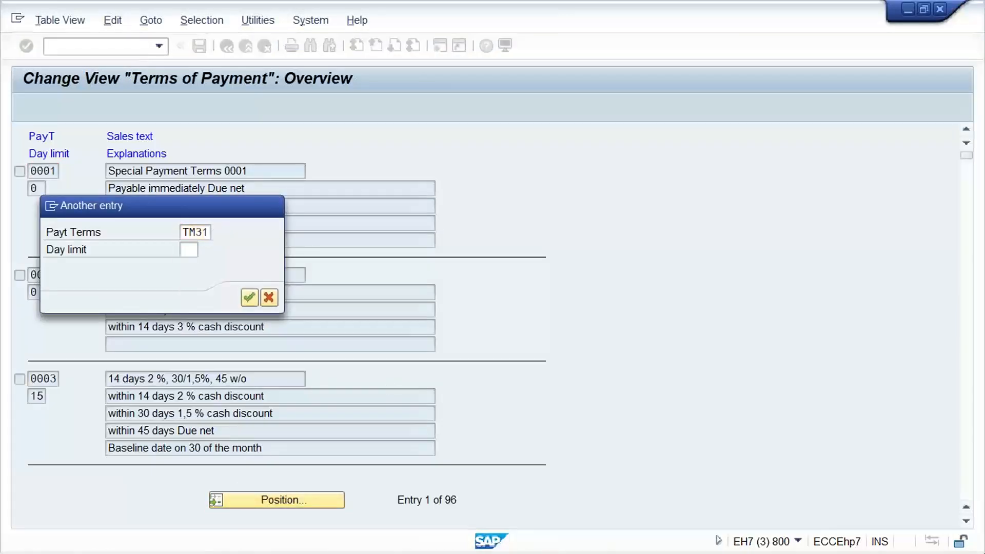
key("Return")
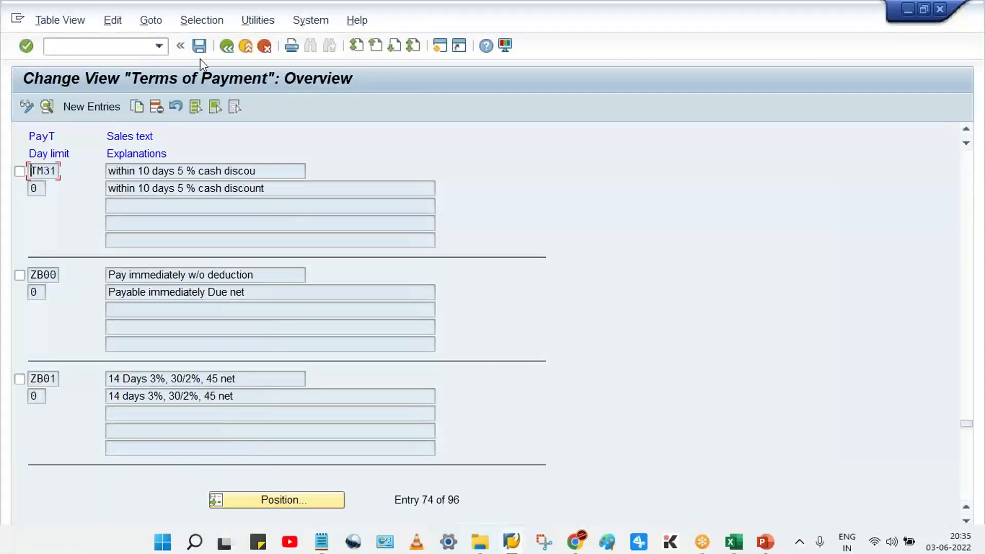
double_click(280, 170)
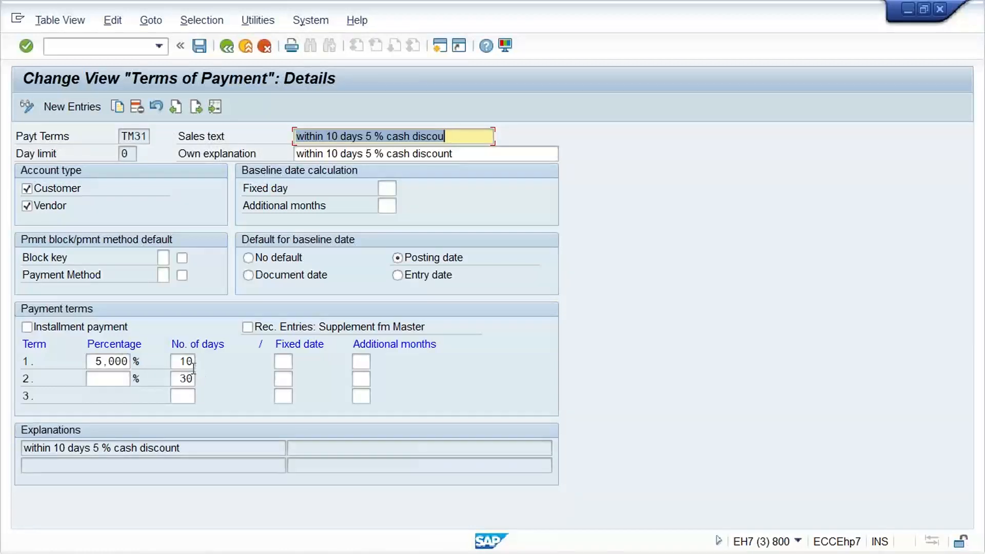
Step: Set the second term of TM31 to 2 % for 20 days and the third term to 30 days
double_click(184, 378)
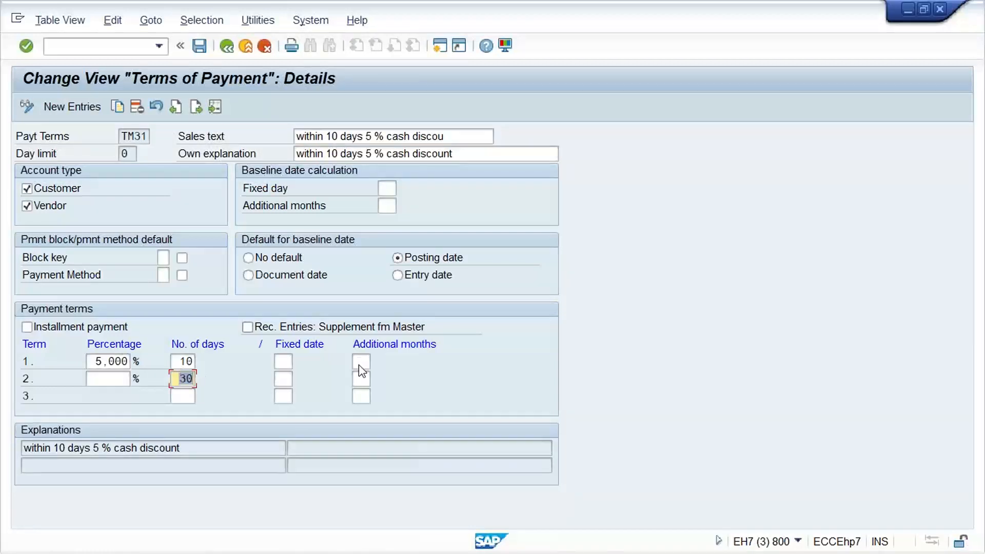
type("20")
key("shift+Tab")
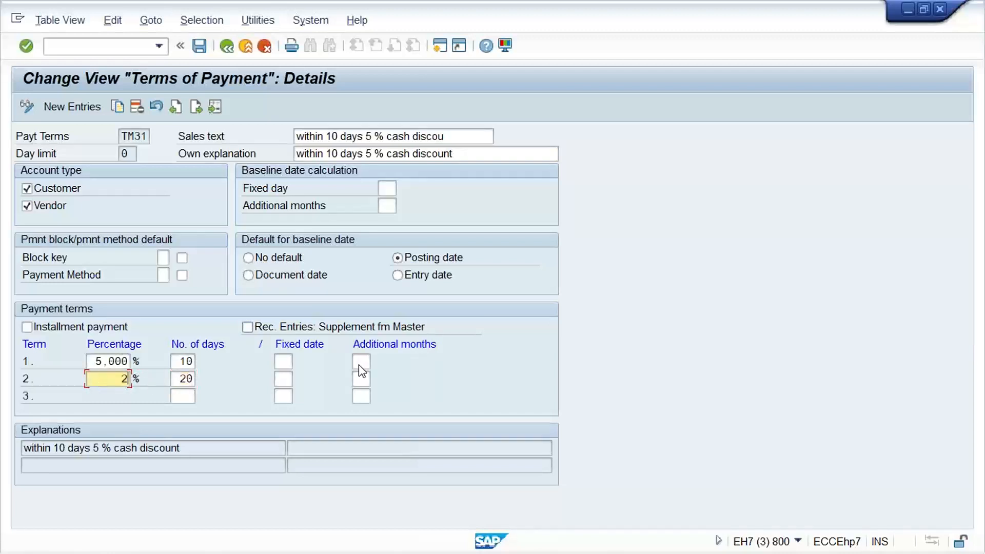
key("Tab")
key("Down")
type("3")
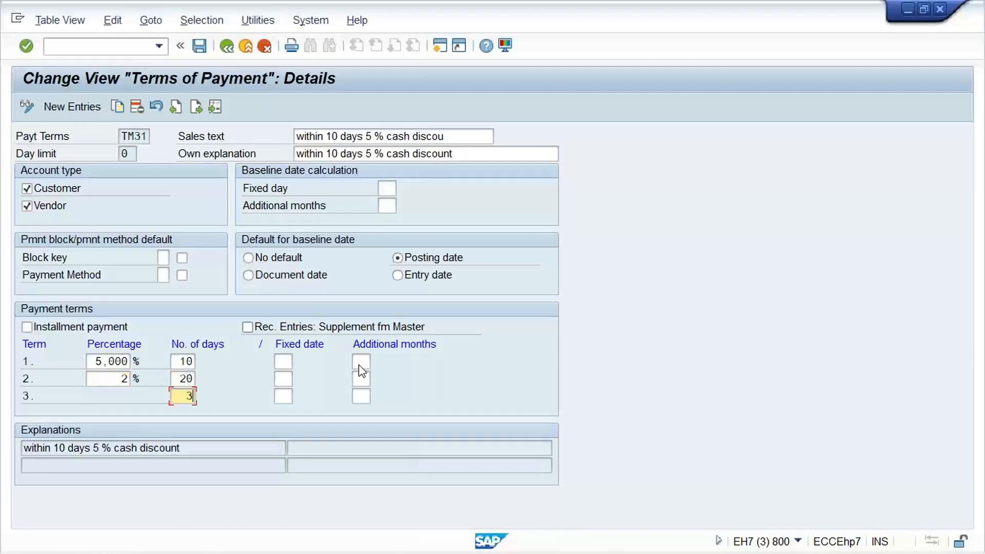
key("Return")
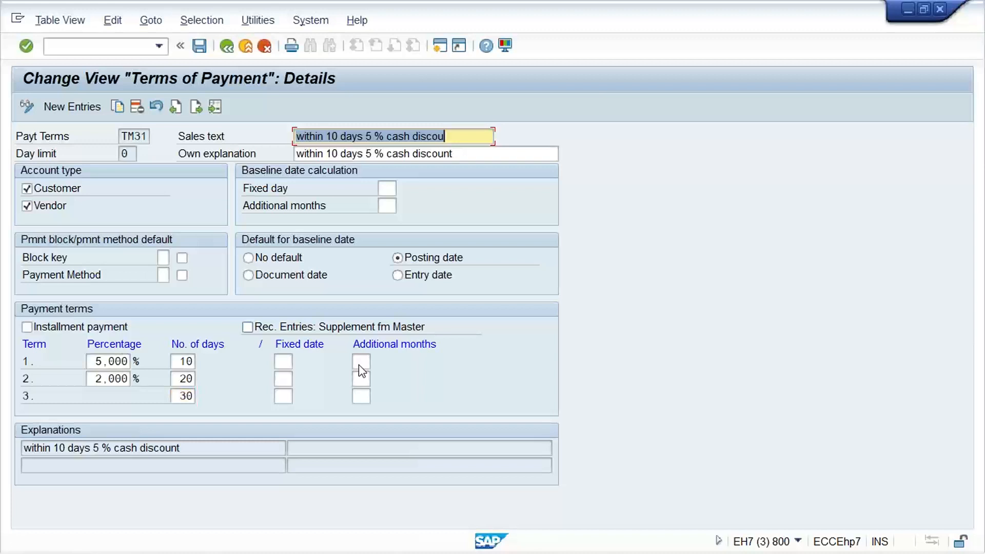
Step: Save the changed payment term TM31 under customizing request EH7K900018
left_click(179, 361)
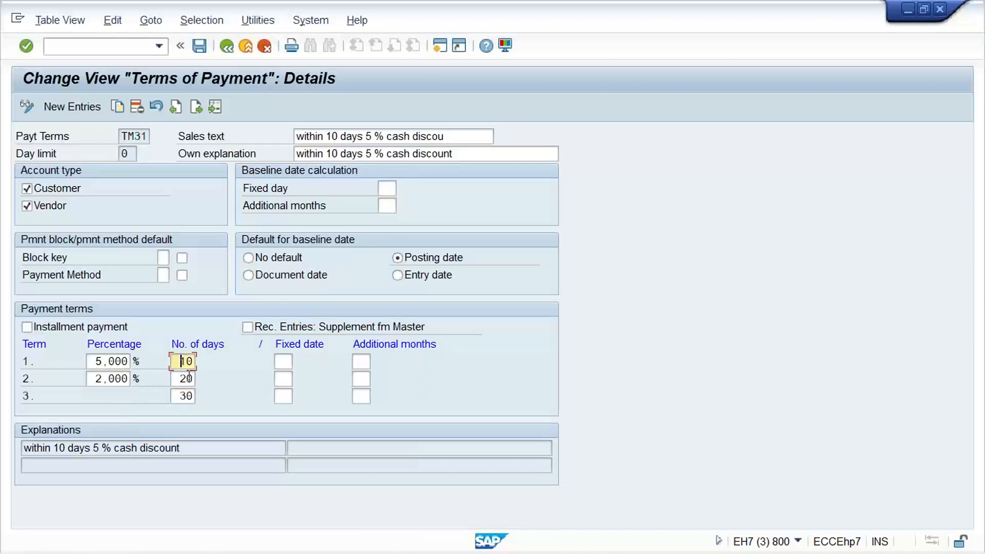
left_click(175, 379)
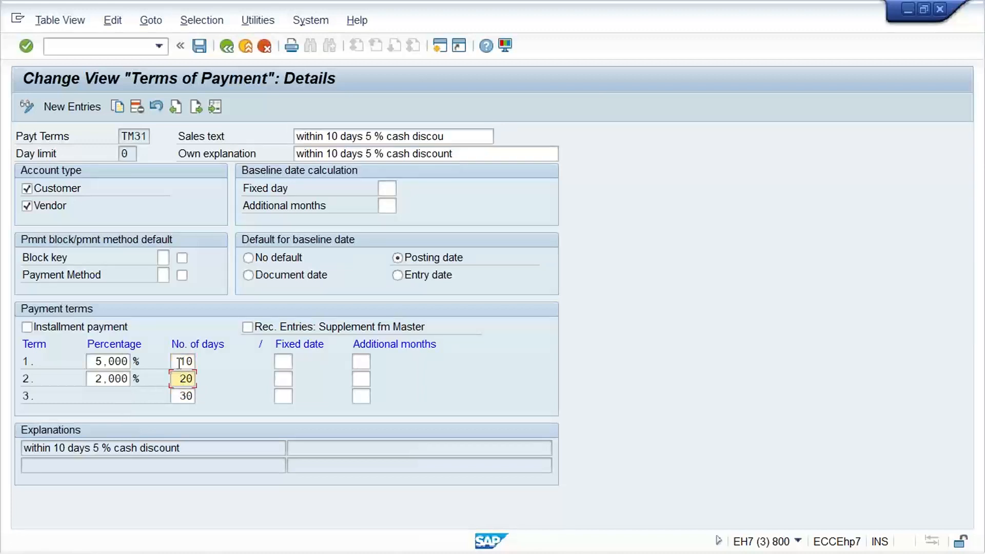
left_click(180, 362)
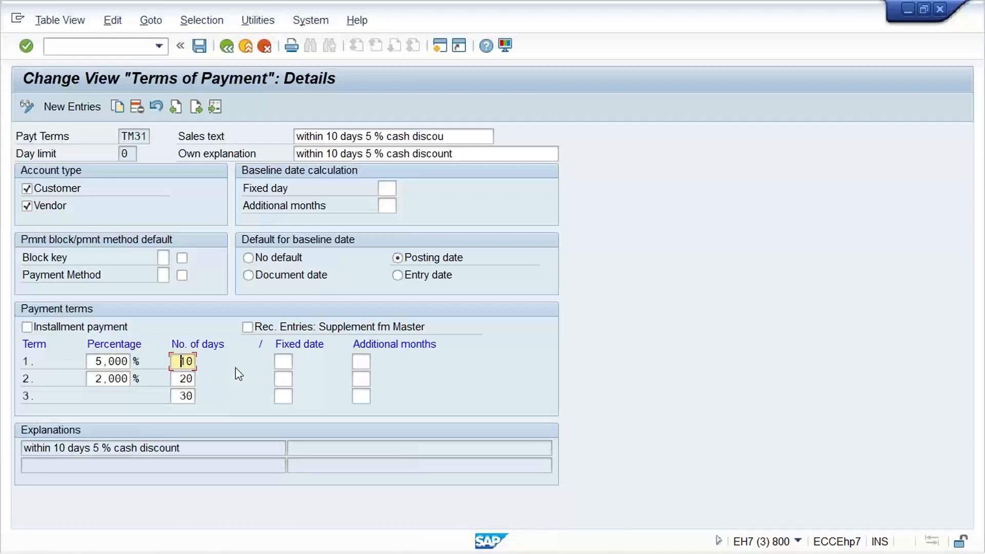
key("Return")
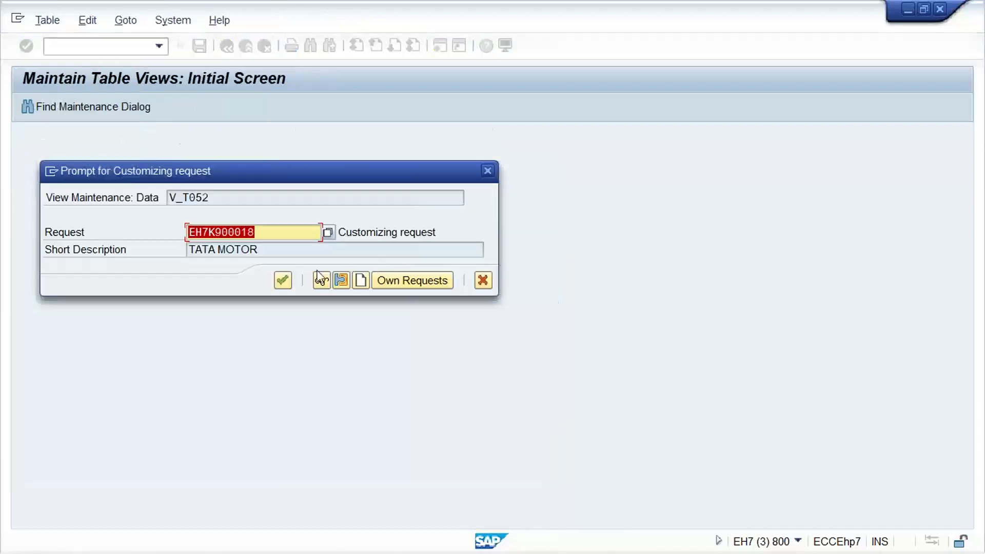
left_click(284, 280)
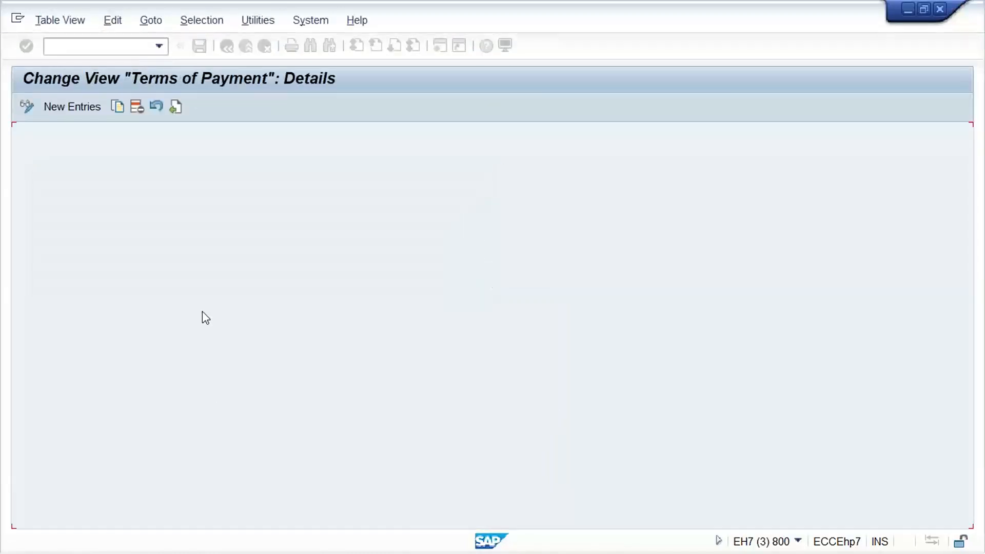
left_click(173, 363)
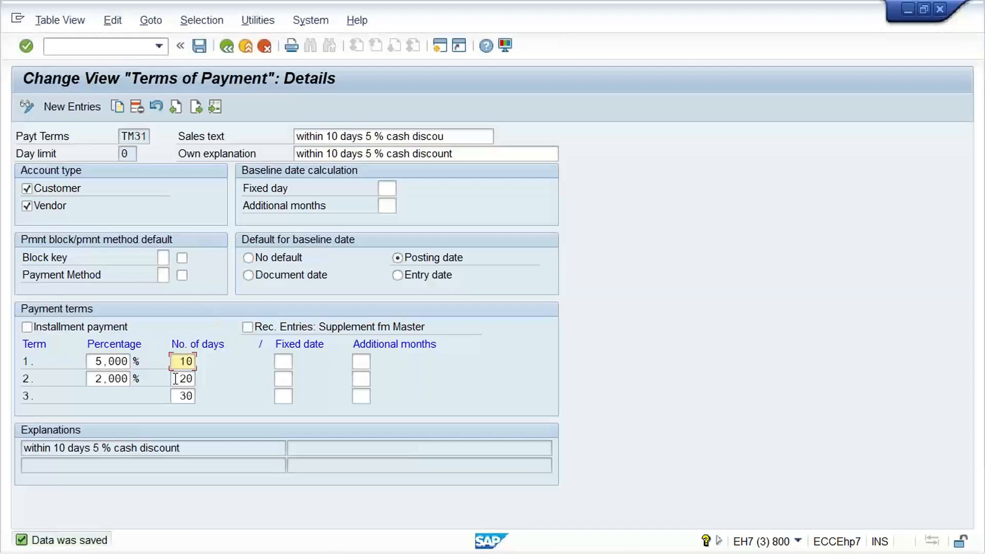
left_click(177, 378)
left_click(179, 362)
left_click(182, 378)
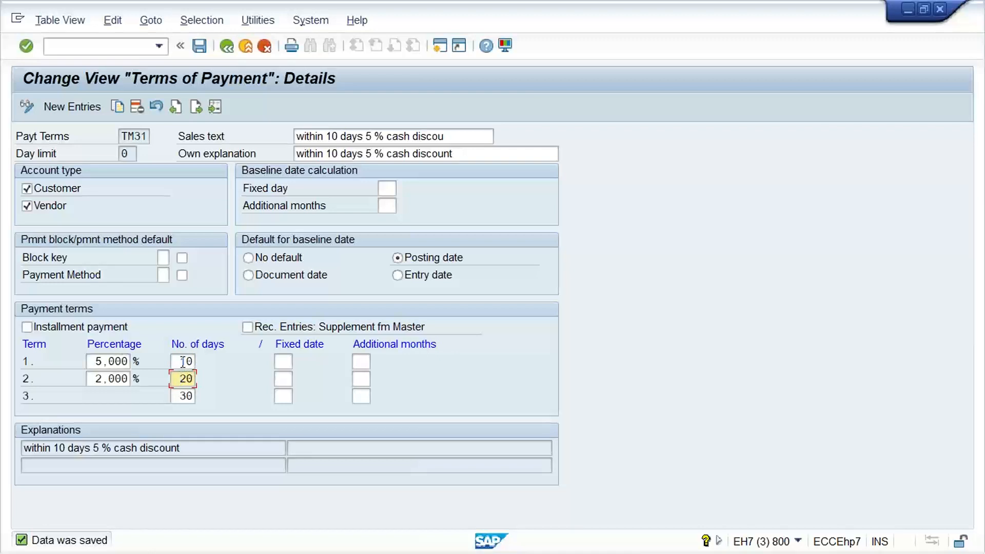
left_click(180, 361)
left_click(174, 378)
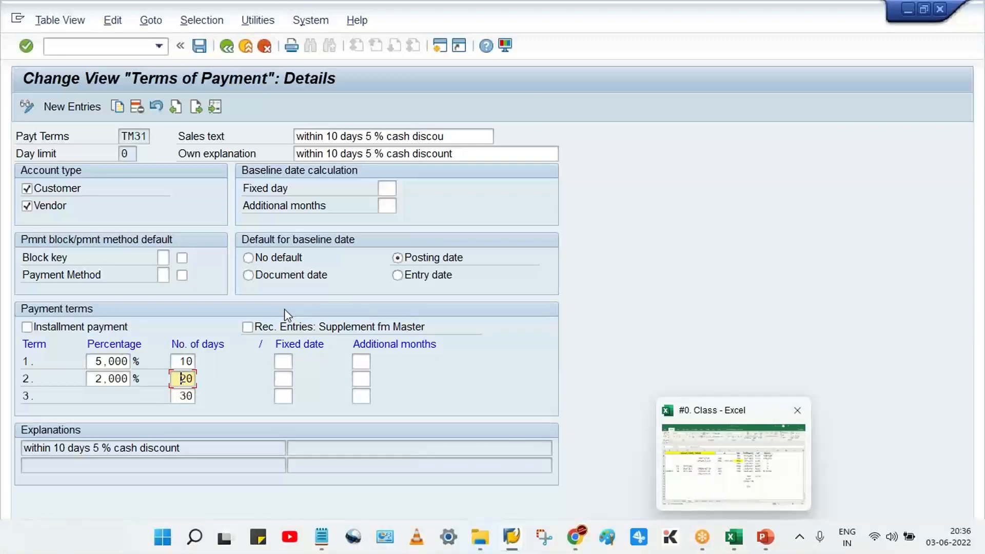
left_click(734, 464)
left_click(538, 413)
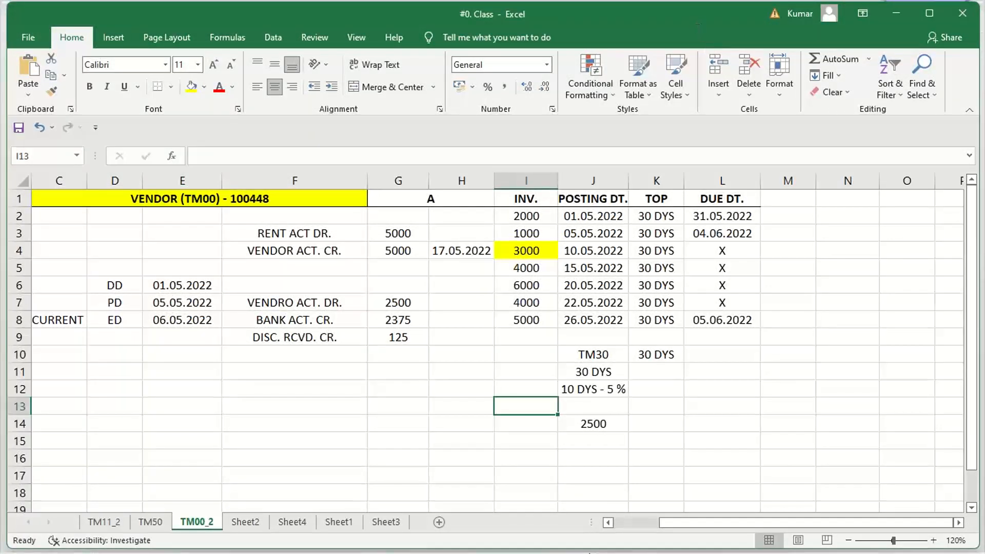
mouse_move(515, 534)
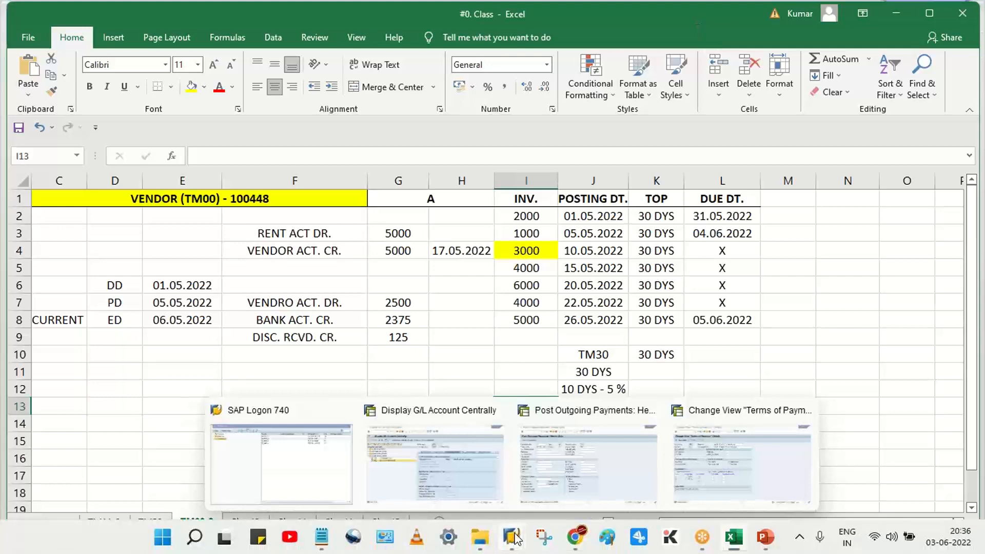
left_click(725, 488)
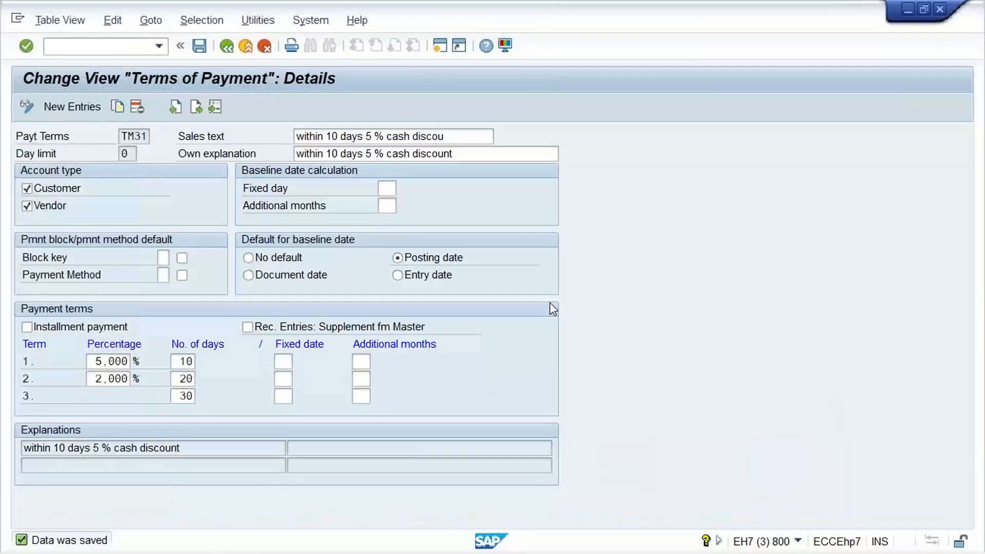
Step: Start transaction OBXU for chart of accounts TM00, check the cash discount received account assignment, and return to the SAP Easy Access screen
left_click(74, 45)
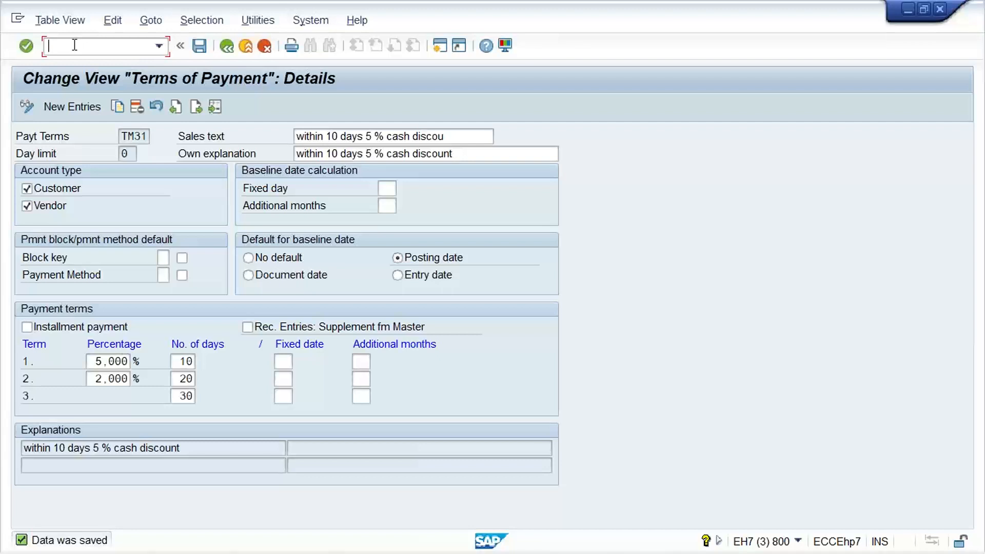
type("/NOBXU")
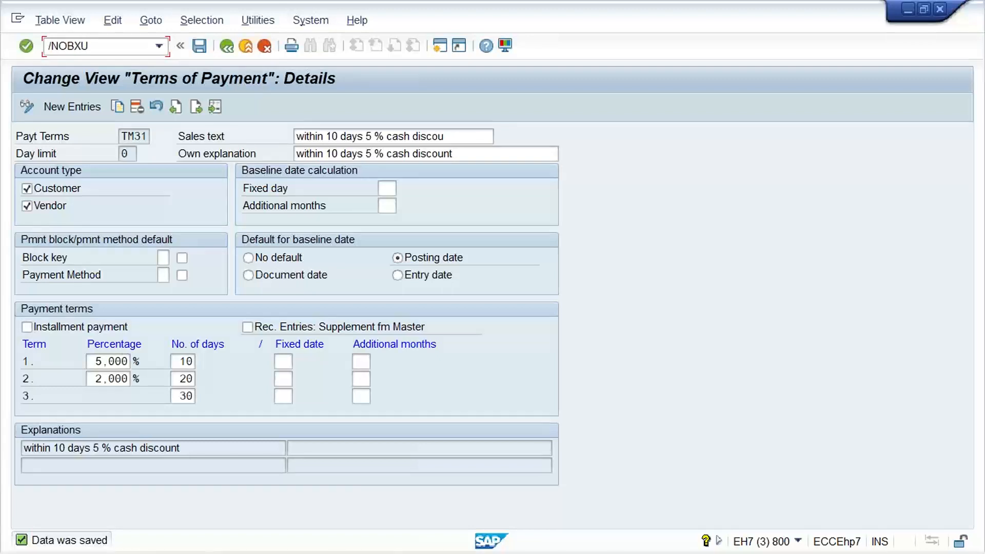
key("Return")
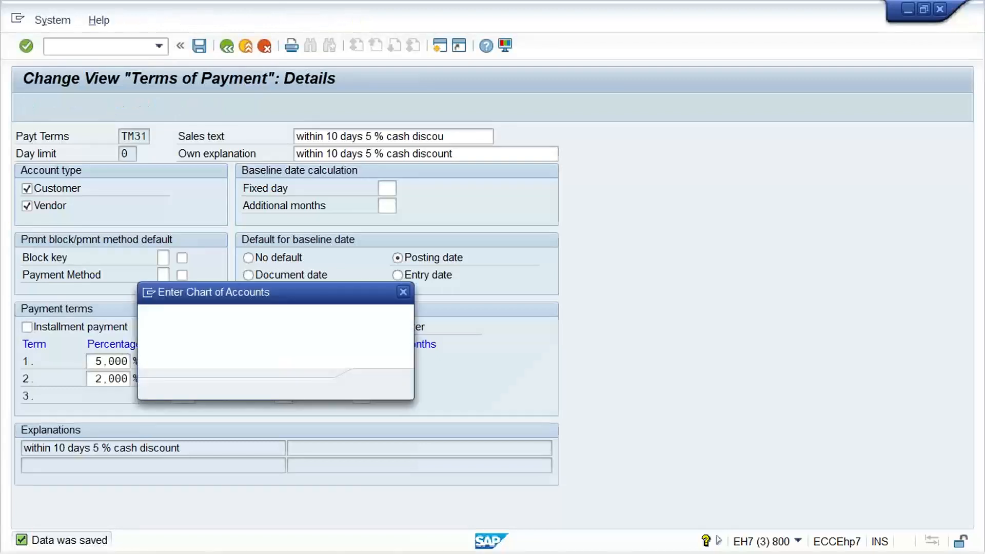
key("Return")
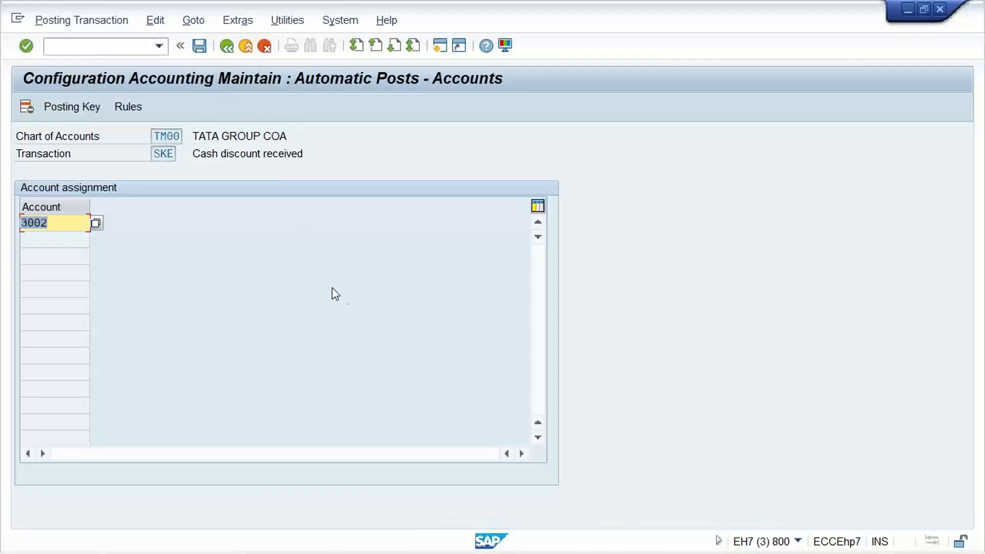
left_click(63, 222)
left_click(225, 47)
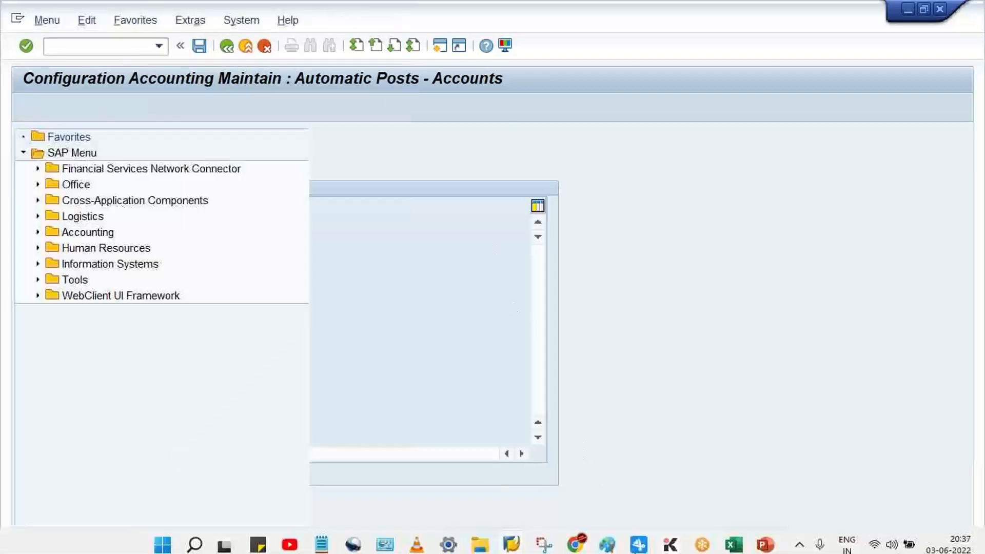
Step: Switch to the Excel class workbook and clear the payment term notes in J10:K15 below the invoice list
mouse_move(734, 537)
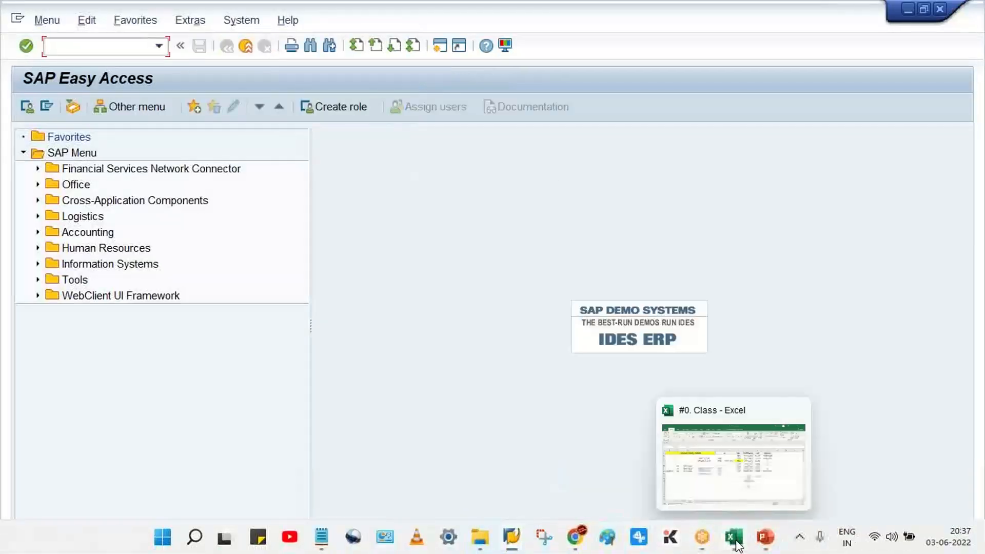
left_click(748, 500)
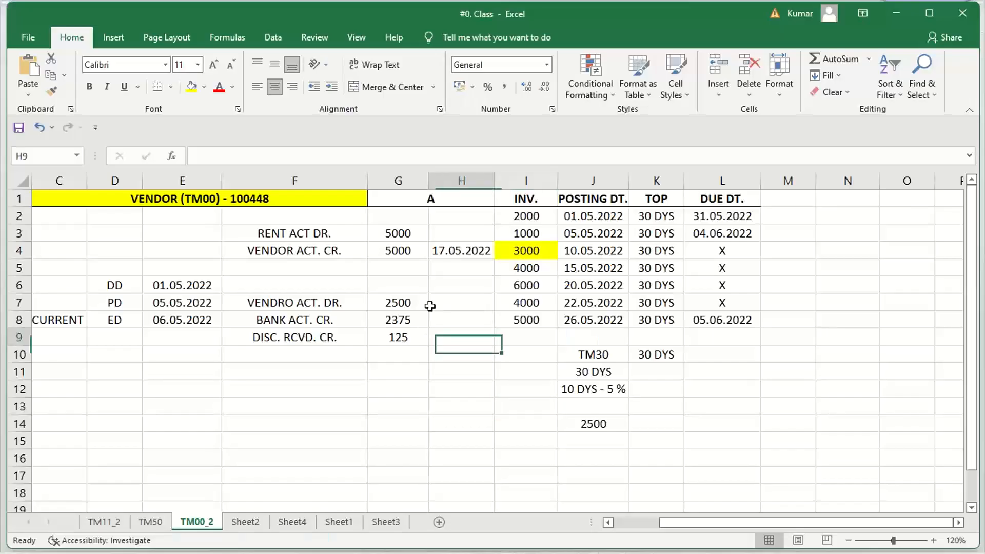
left_click(393, 335)
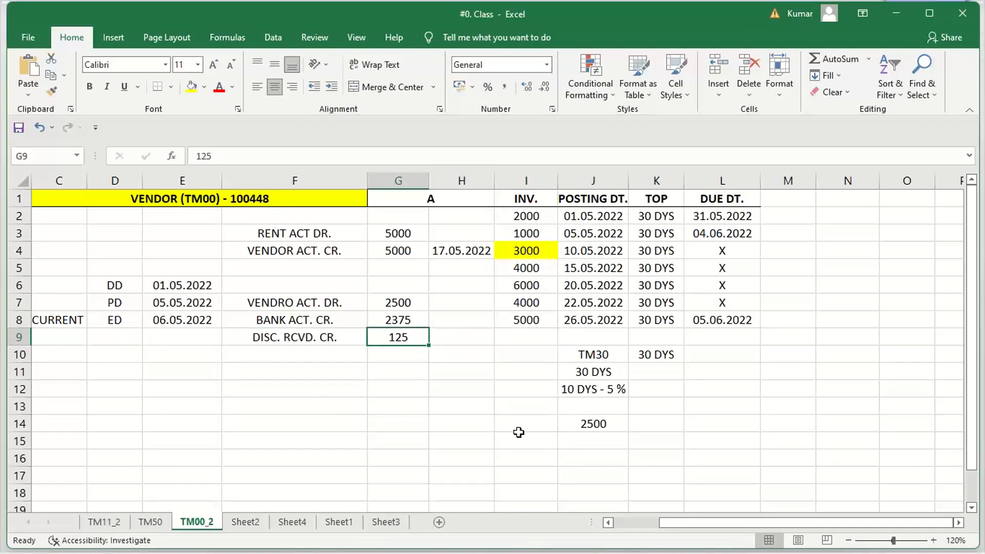
left_click(590, 353)
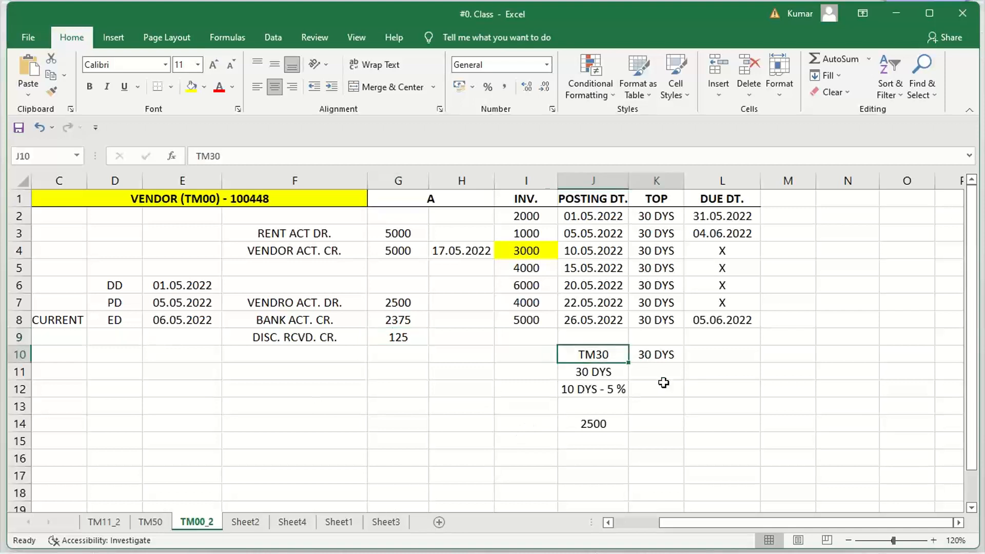
left_click(670, 437, "shift")
key("Delete")
left_click(589, 384)
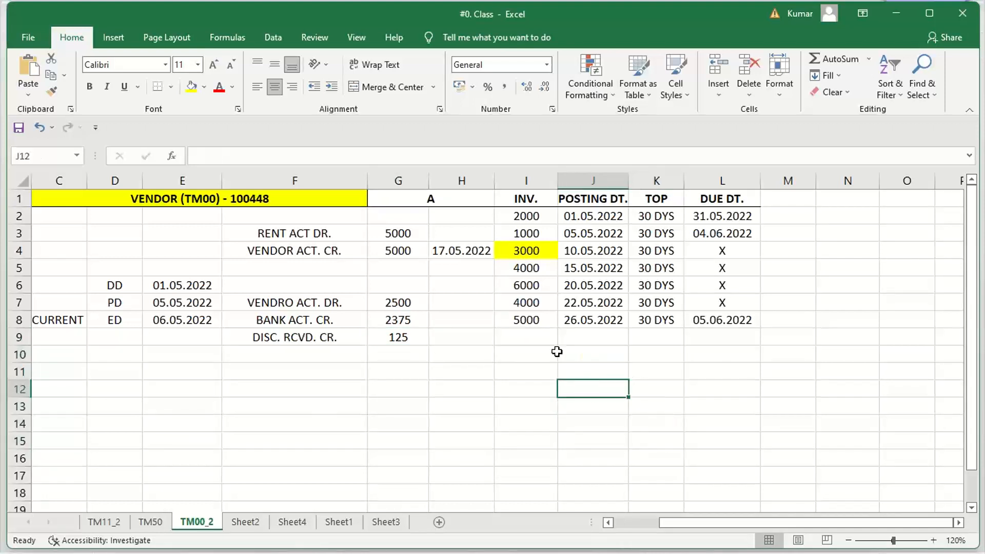
left_click(564, 351)
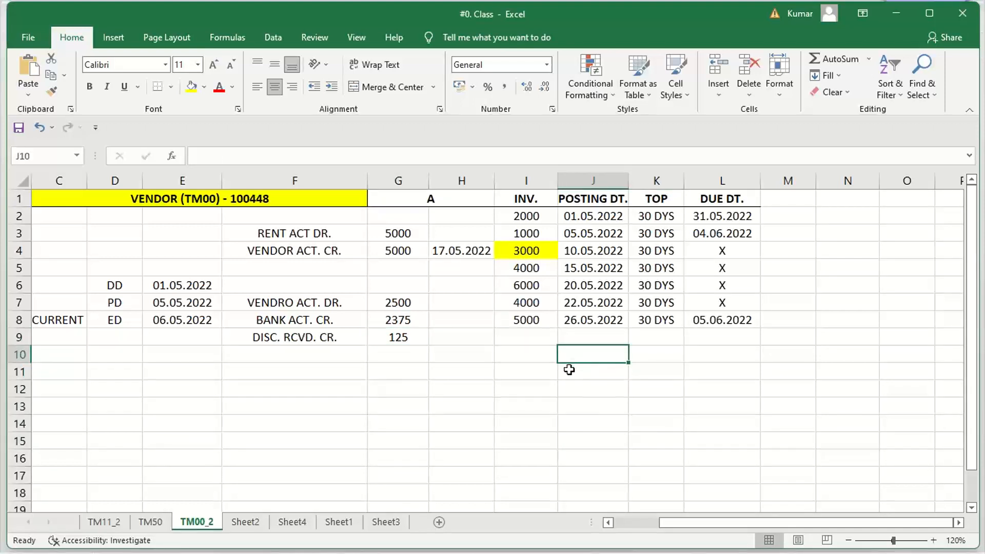
left_click(526, 360)
left_click(586, 355)
left_click(530, 357)
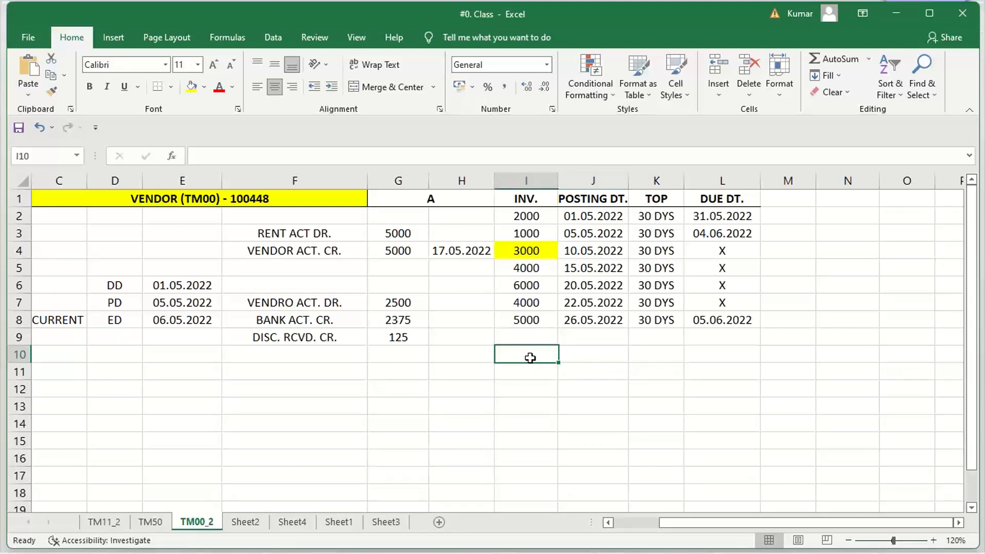
type("TM90")
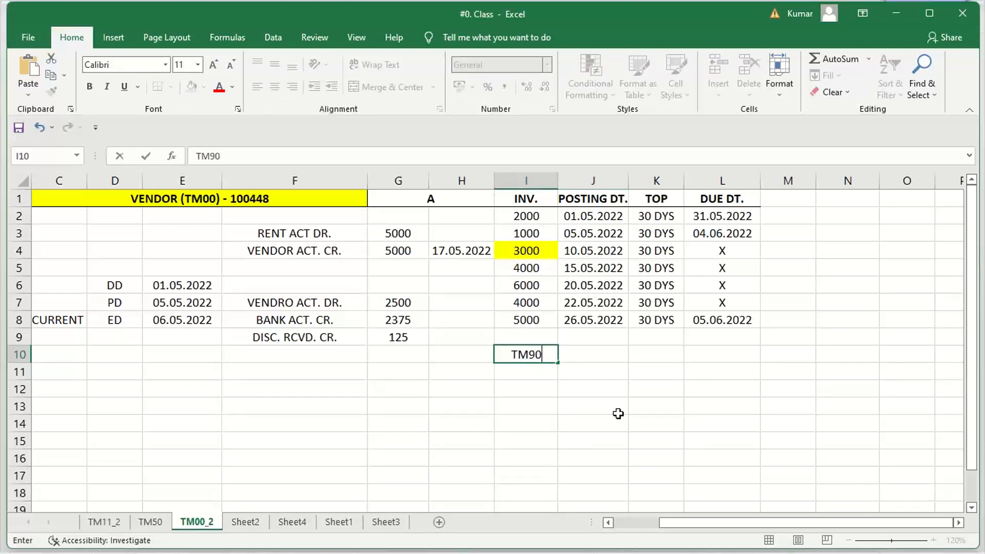
key("Return")
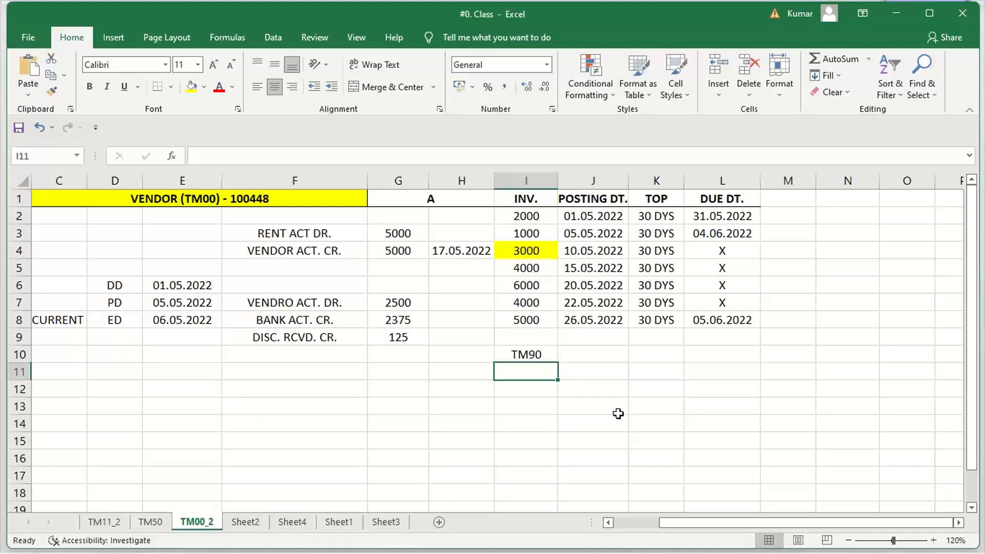
key("Up")
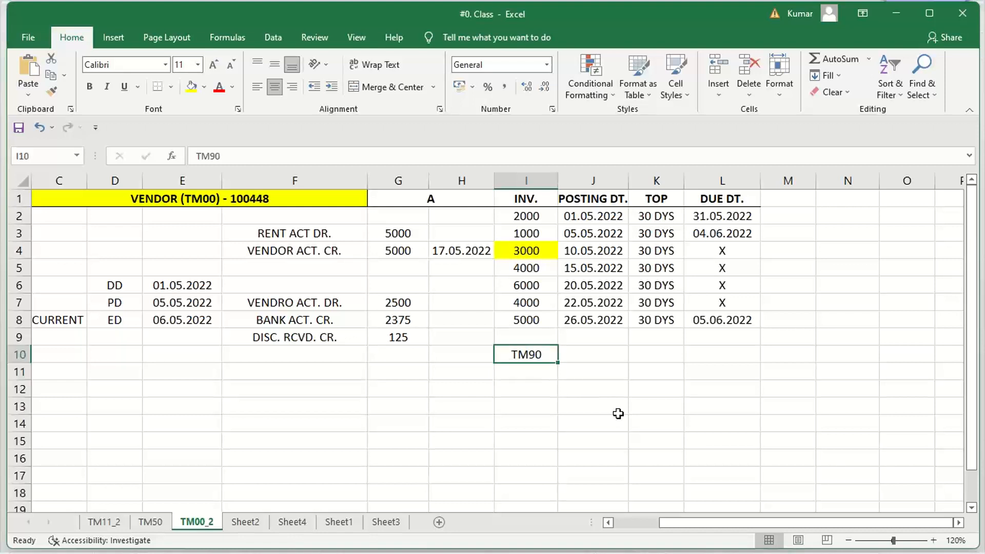
key("Delete")
Step: Enter the heading "3 INST." in cell I10 below the invoice amounts
type("3 IN")
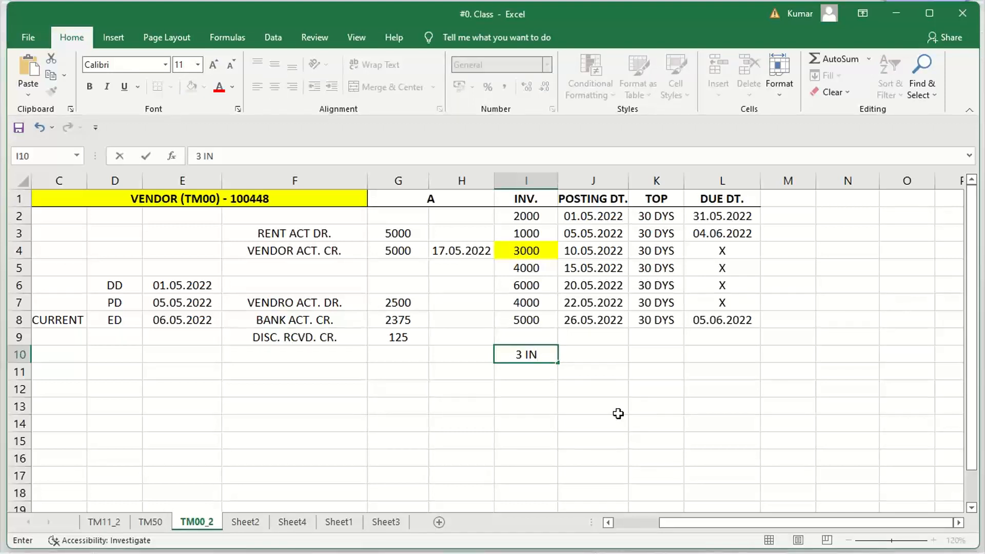
type("ST.")
key("Return")
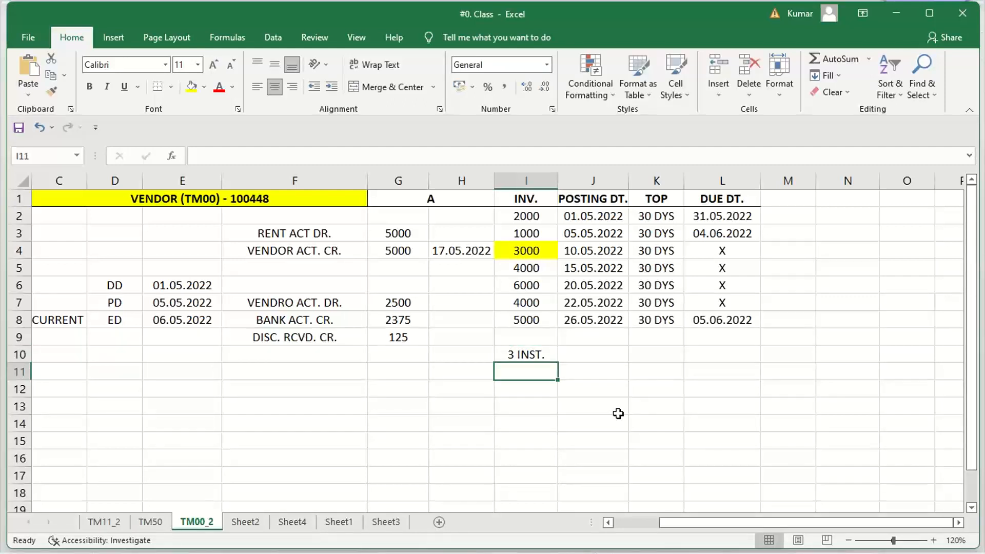
Step: List the instalment periods 30 DYS, 60 DYS and 90 DYS in cells I12 to I14
key("Down")
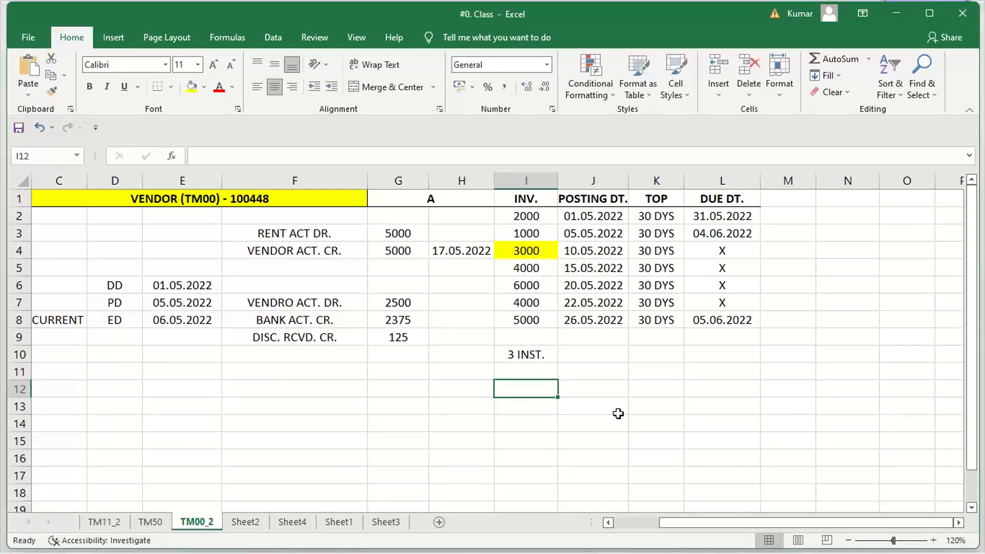
type("30 DYS")
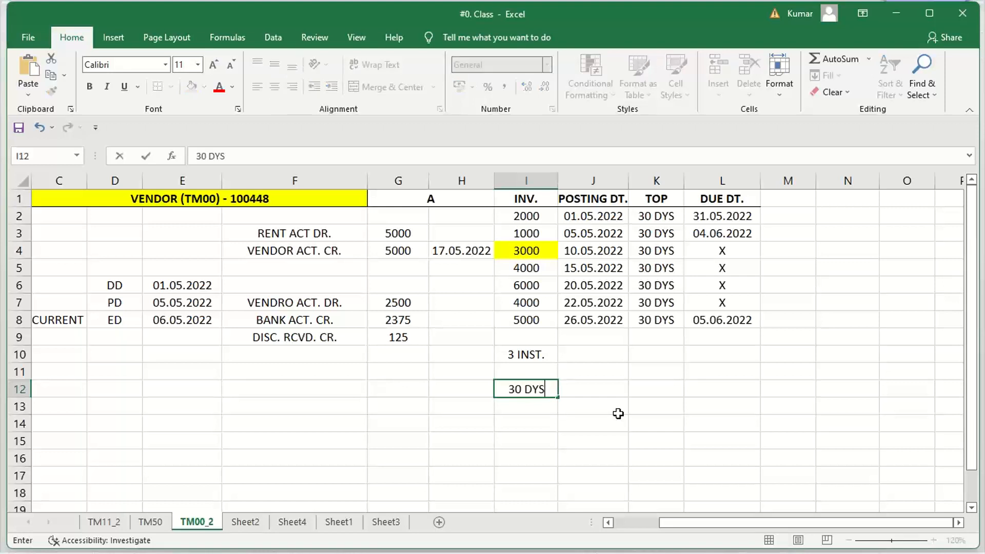
key("Return")
type("60")
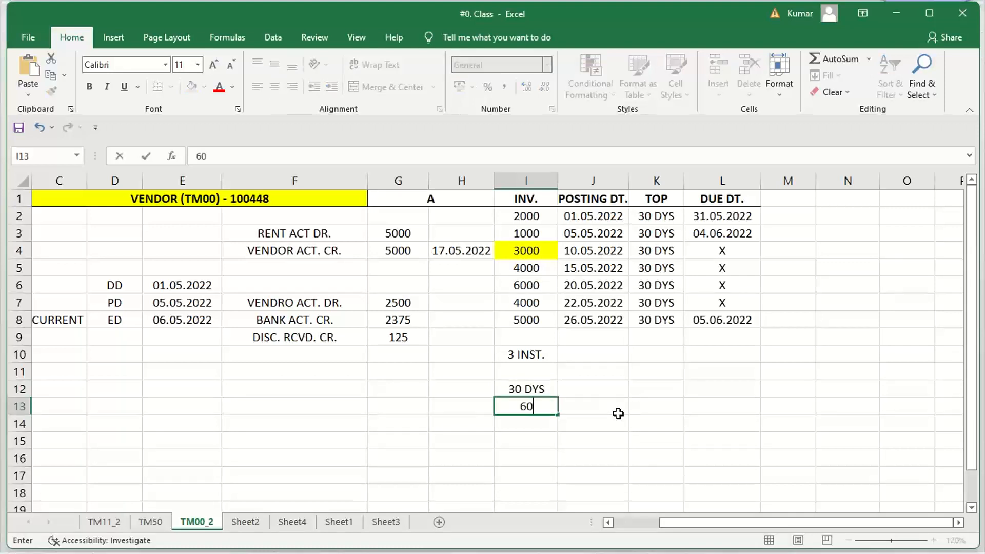
type(" DYS")
key("Return")
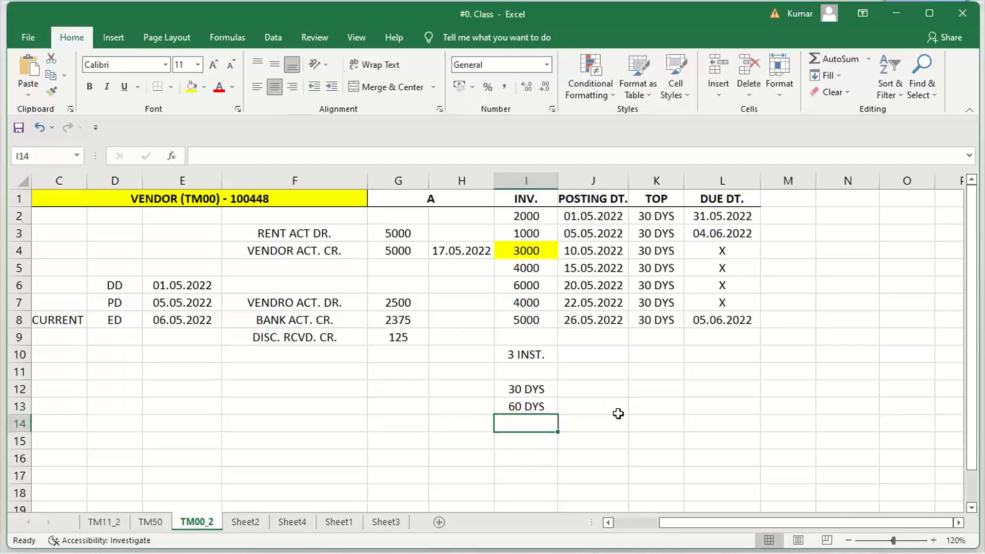
type("90 DYS")
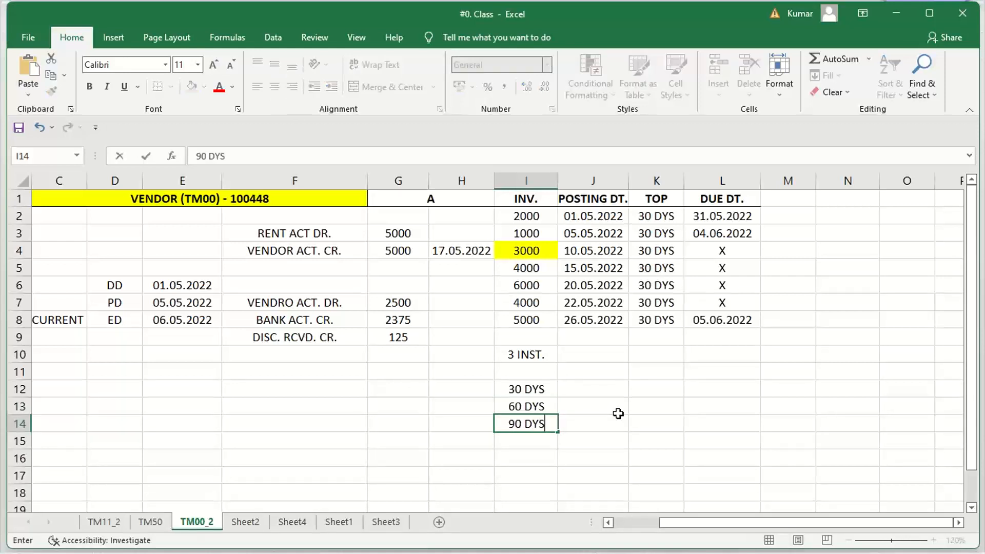
key("Return")
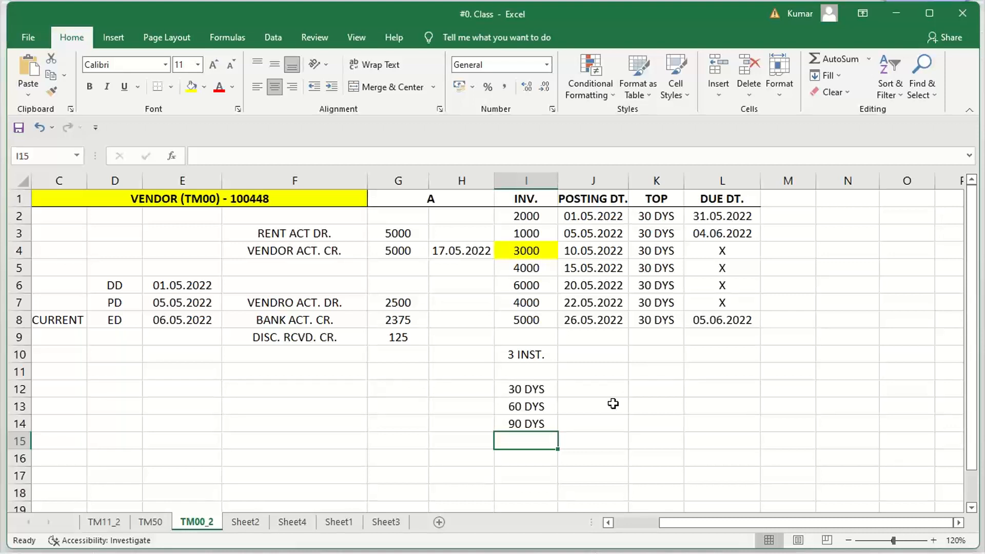
Step: Review the three instalment periods listed in cells I12 to I14
left_click(532, 391)
left_click(518, 408)
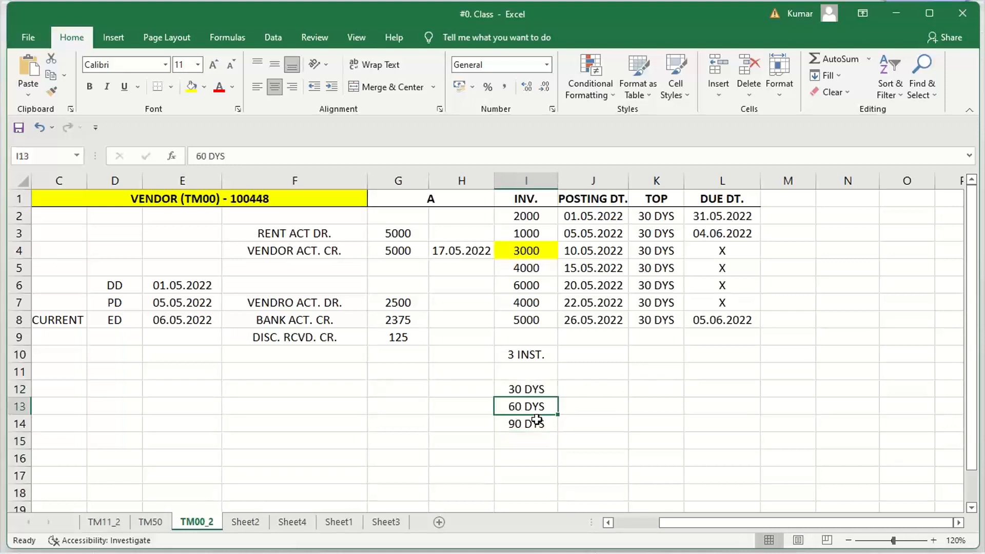
left_click(532, 426)
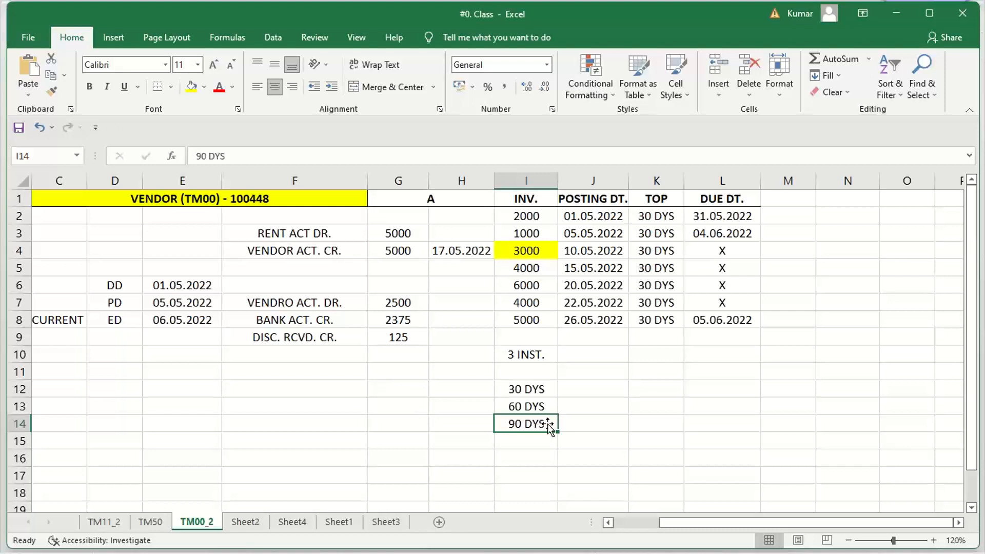
left_click(527, 391)
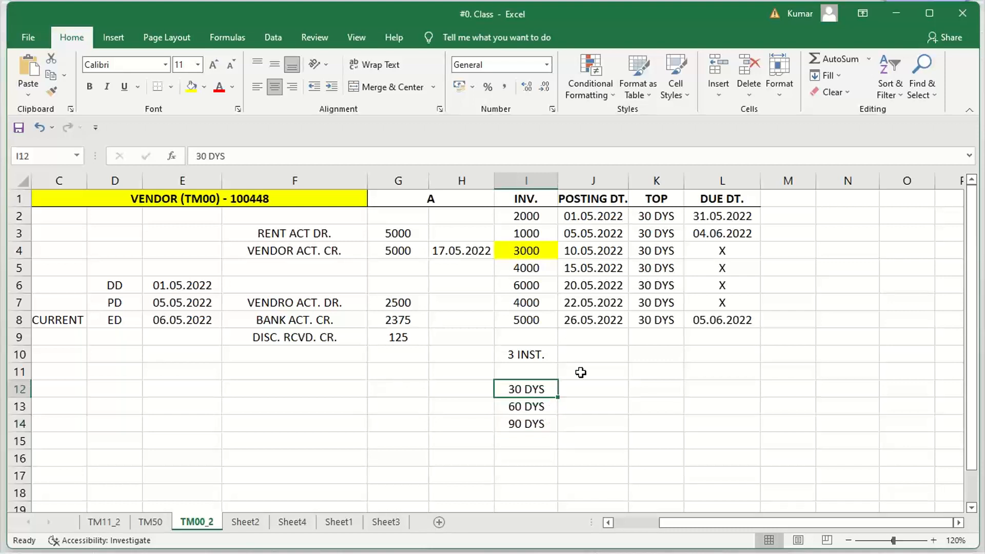
left_click(607, 390)
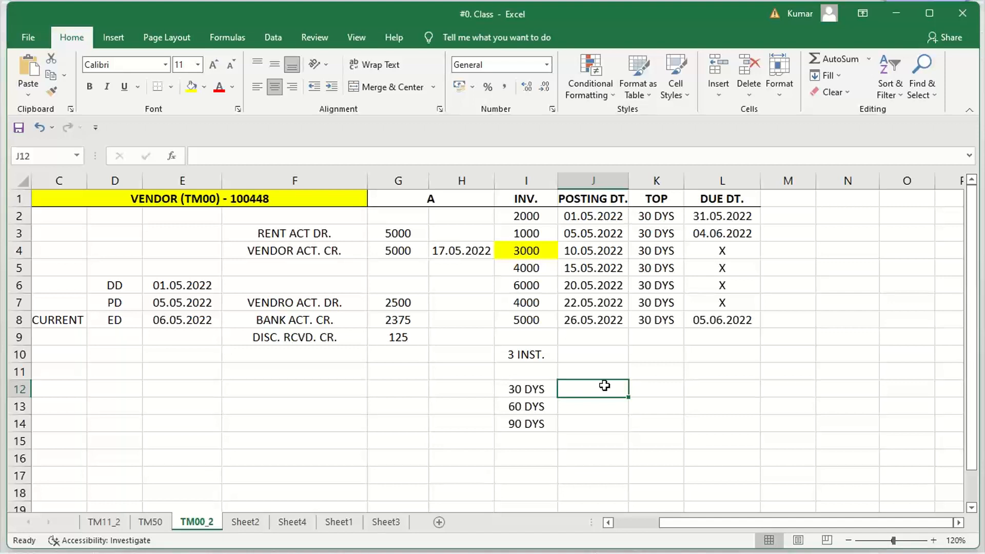
left_click(525, 392)
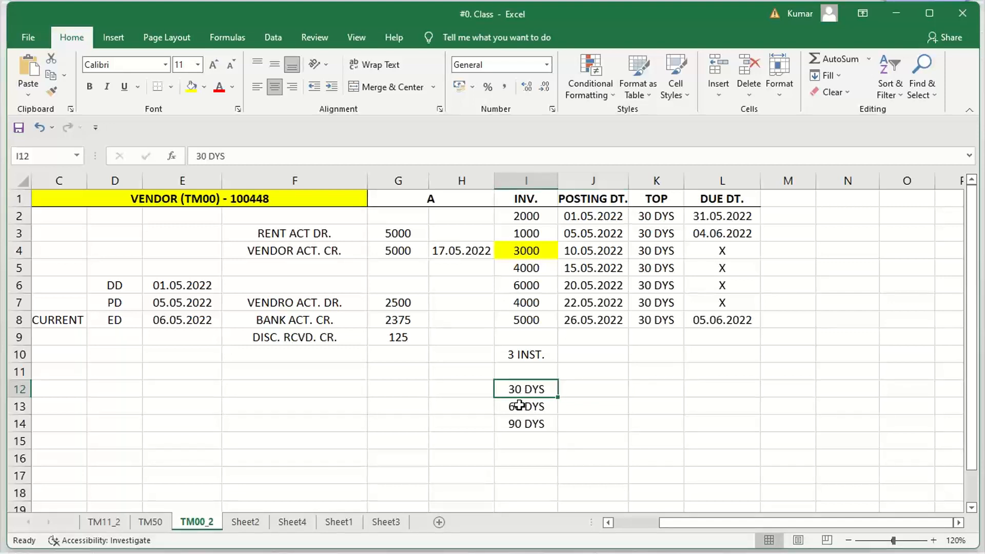
left_click(519, 406)
left_click(520, 423)
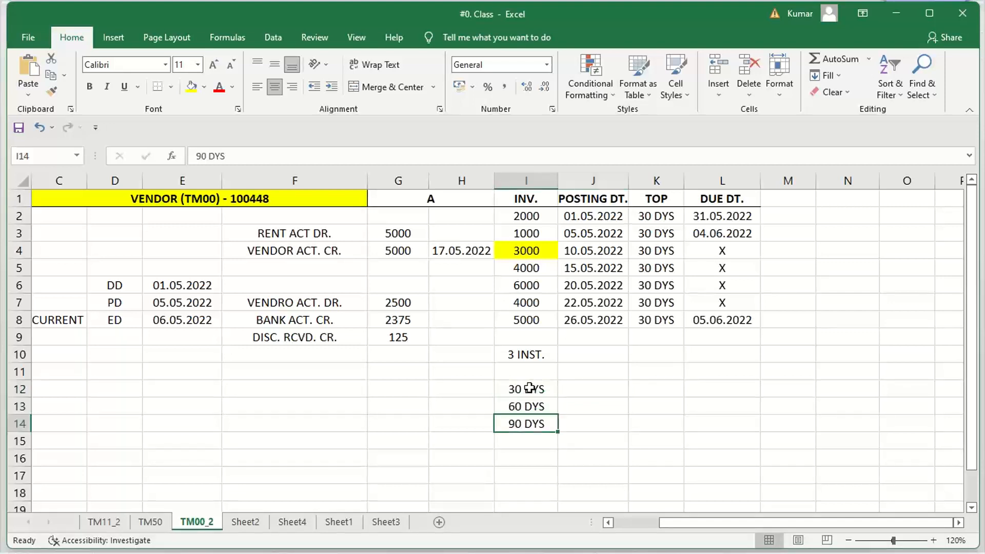
left_click_drag(528, 388, 534, 424)
left_click(524, 451)
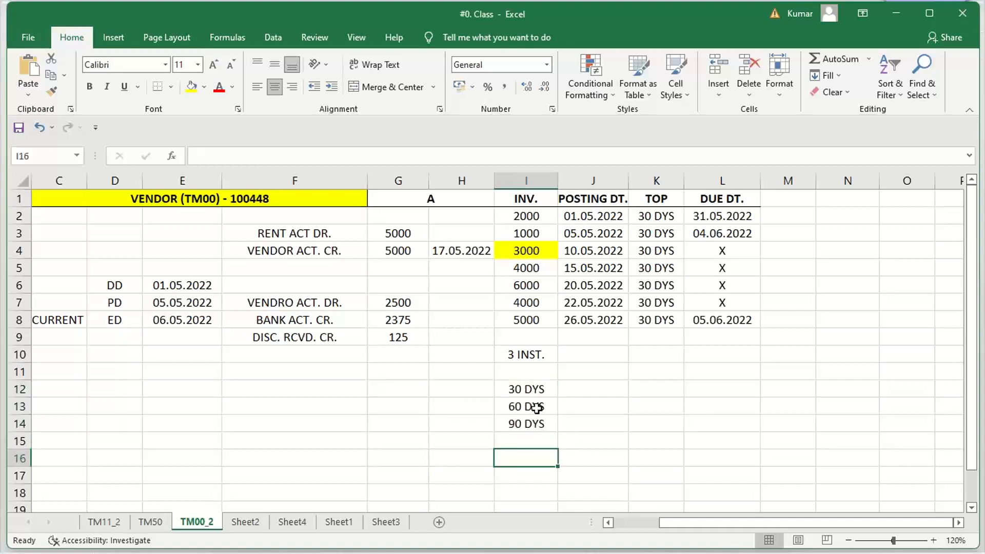
left_click_drag(530, 385, 537, 441)
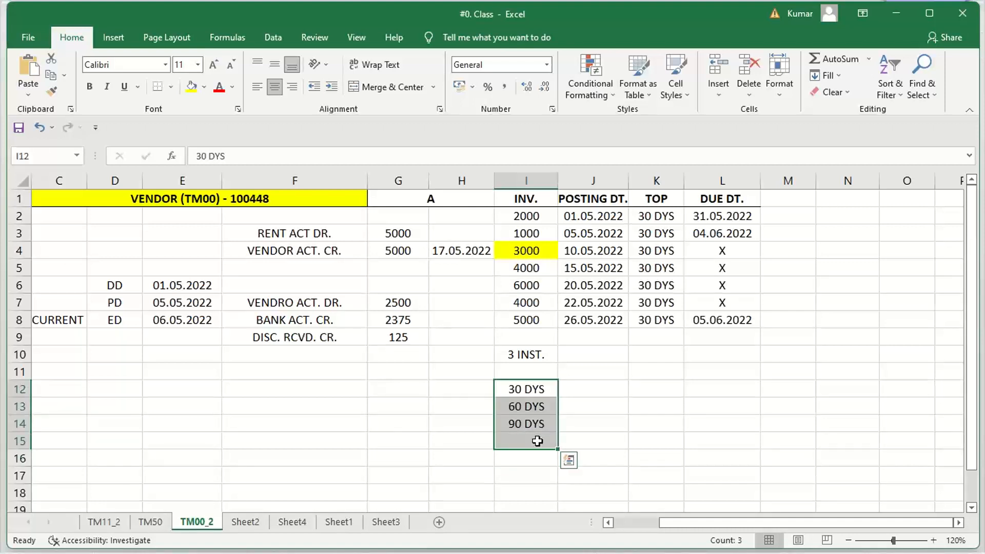
left_click(537, 441)
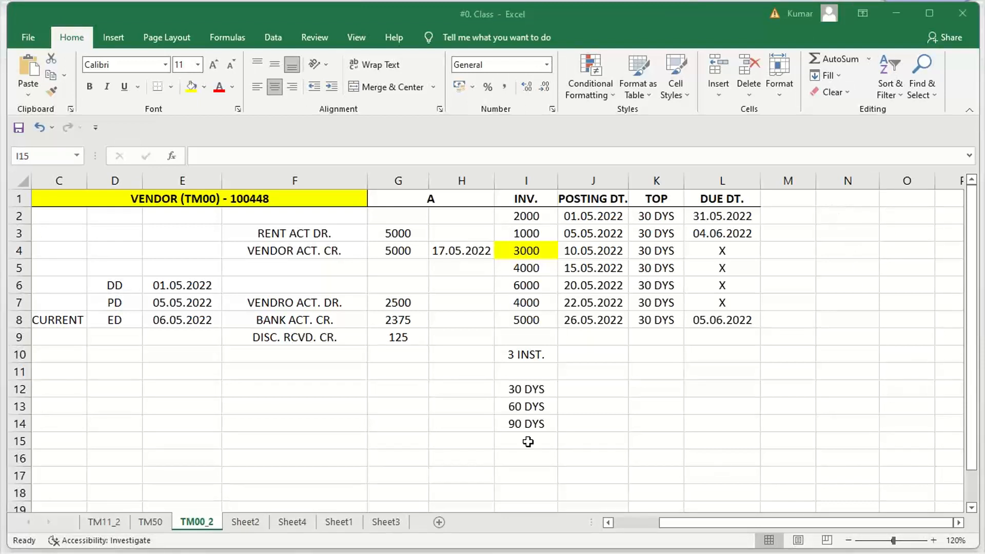
Step: Go through the 30, 60 and 90 day instalment rows one by one beneath the 3 INST. heading
left_click(564, 393)
left_click(531, 390)
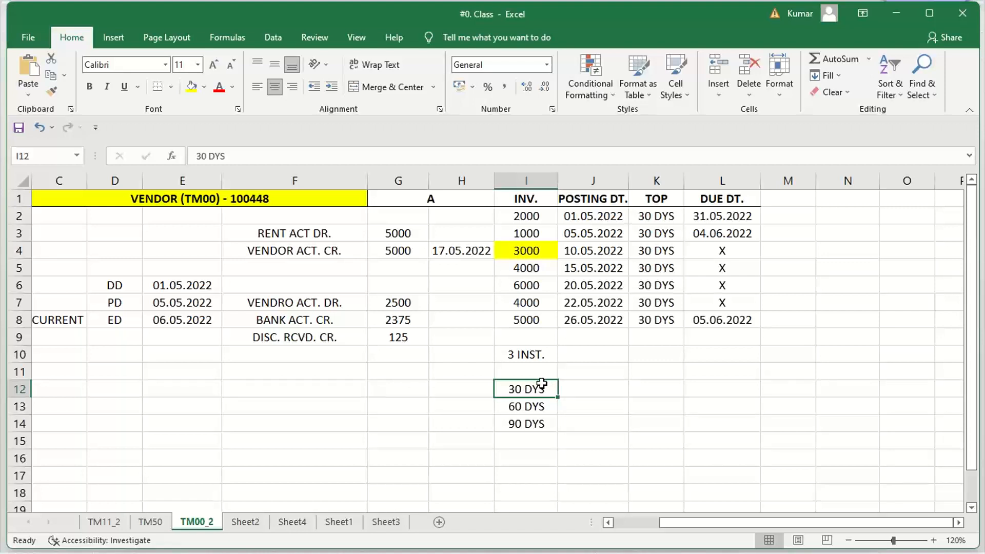
left_click(884, 205)
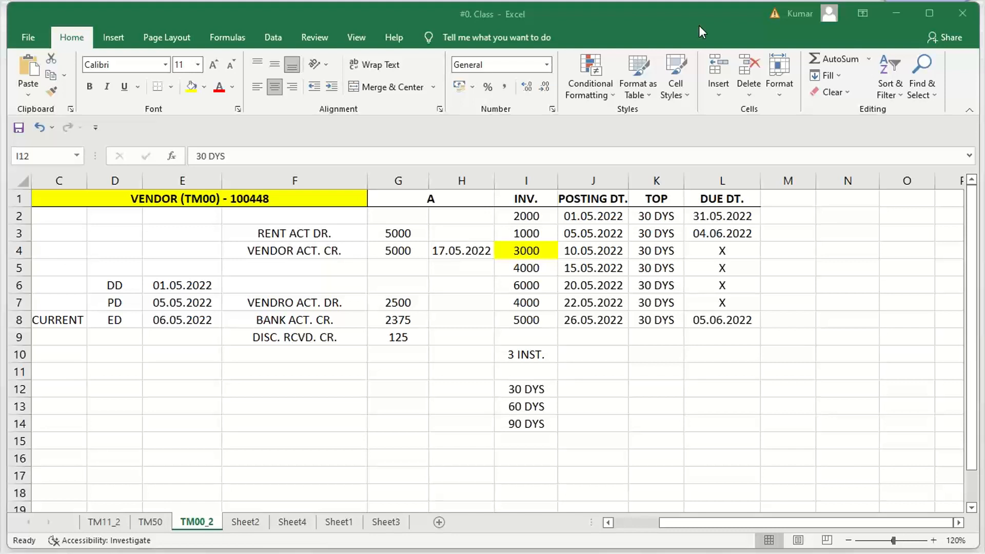
left_click(534, 389)
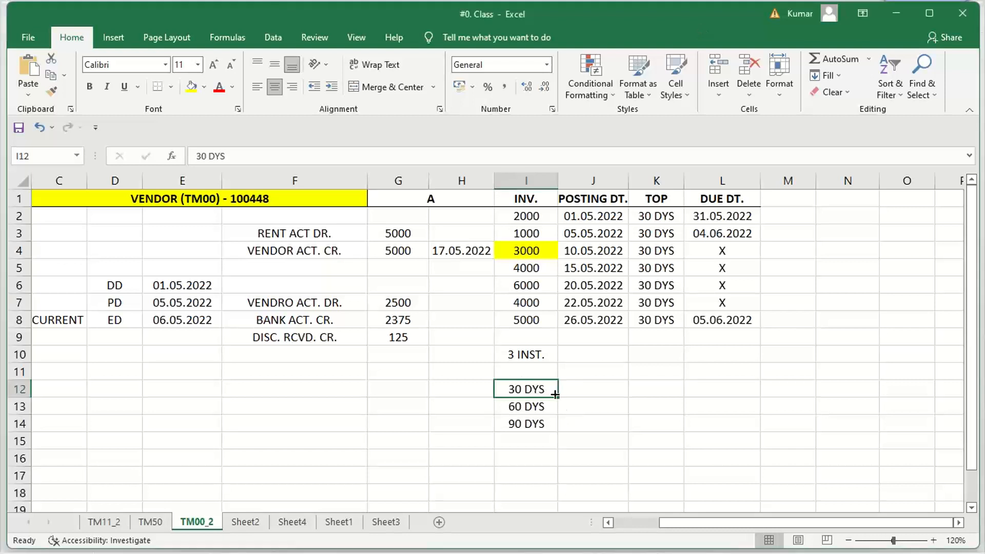
left_click(515, 405)
left_click(524, 426)
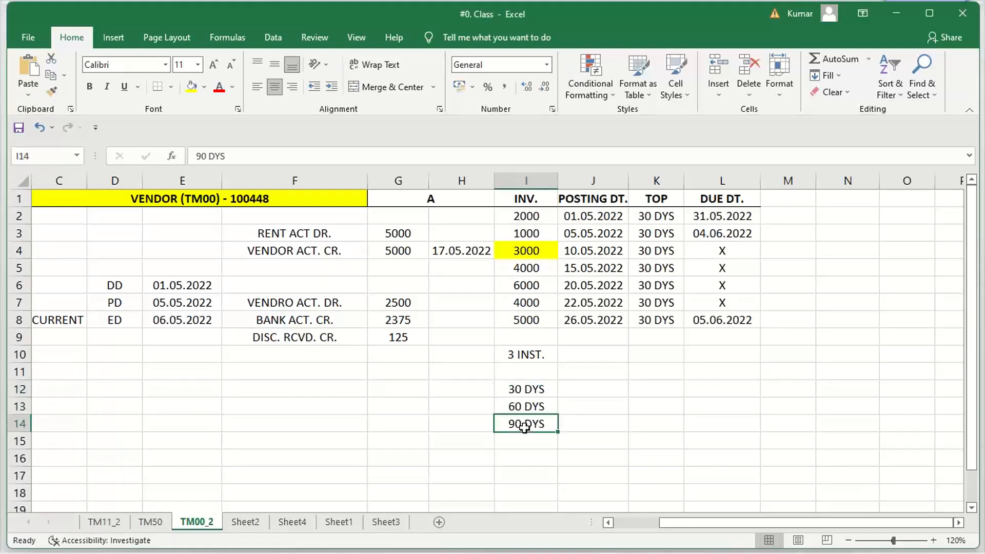
left_click(523, 395)
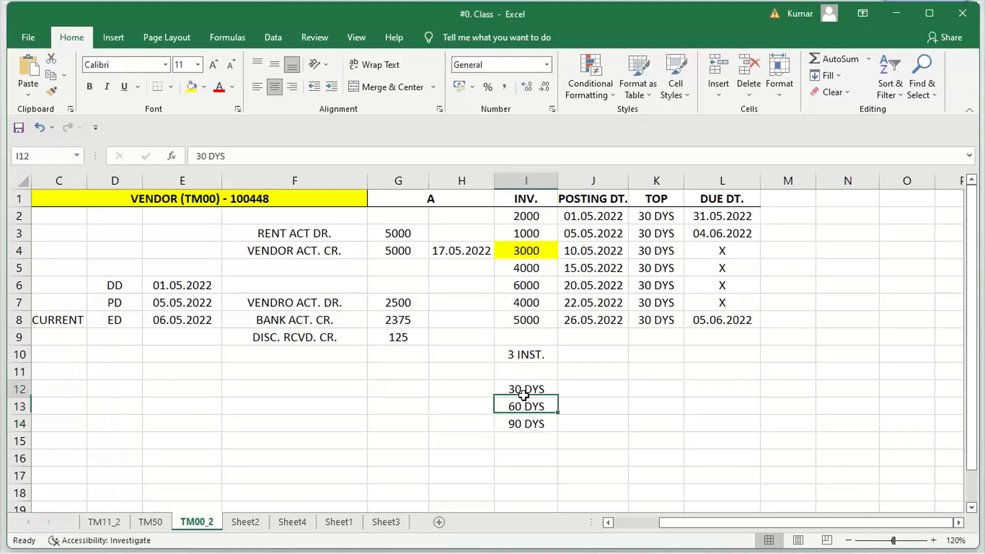
left_click(592, 391)
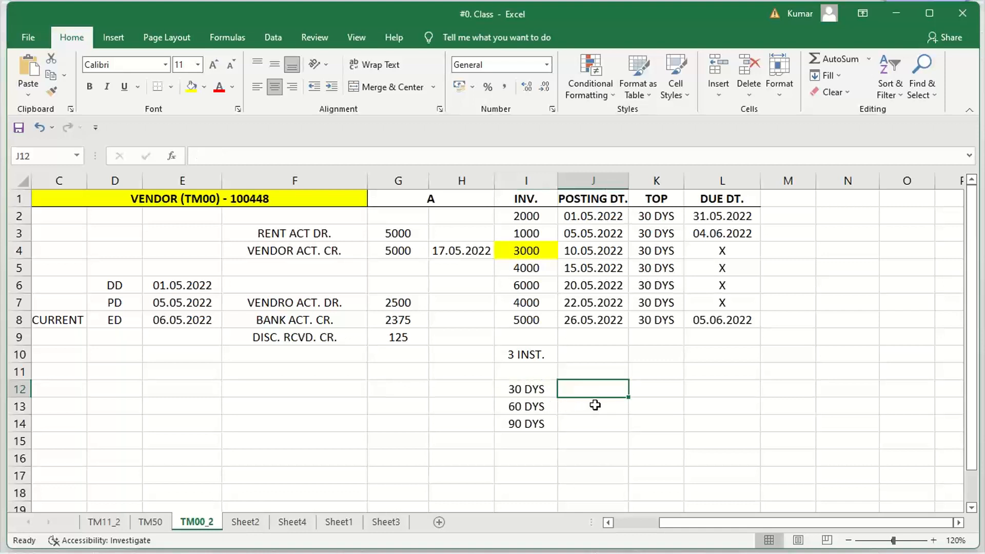
left_click(534, 391)
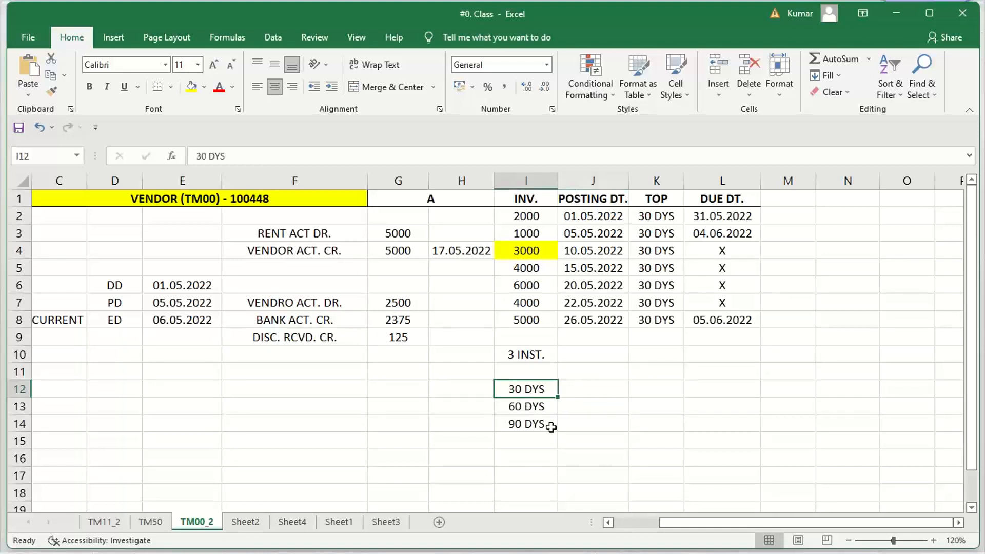
left_click(535, 422)
left_click(529, 409)
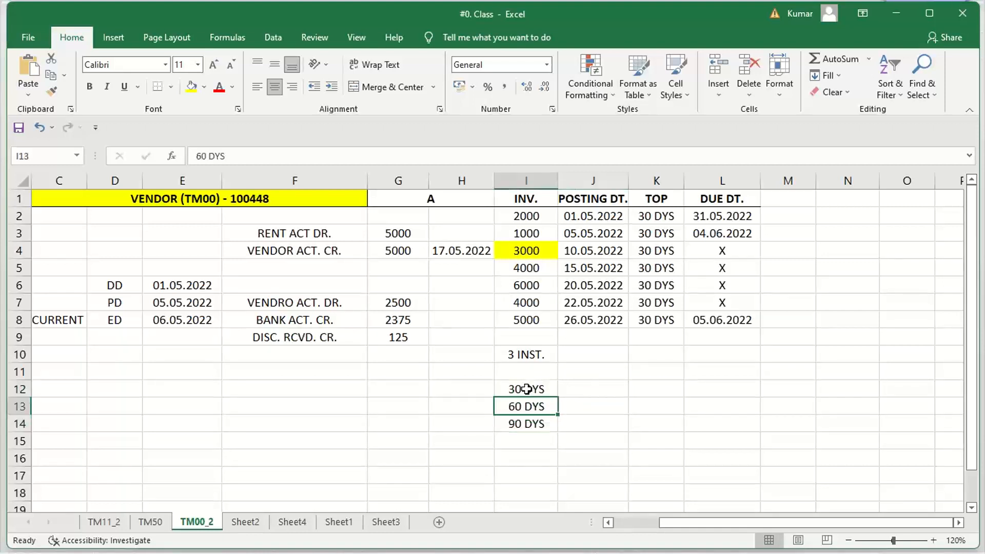
left_click(526, 388)
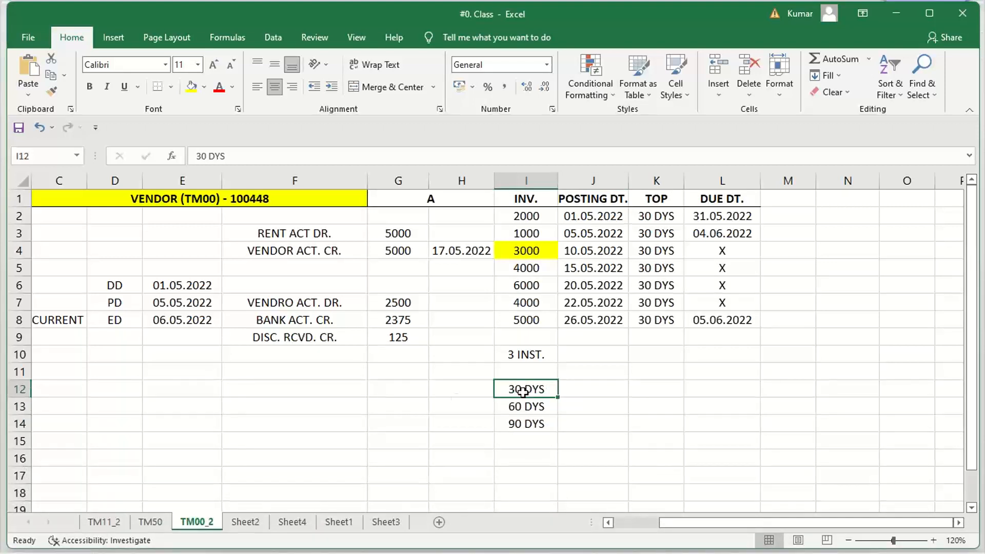
Step: Enter the payment term codes TM30, TM60 and TM90 in cells H12 to H14 beside their instalment periods
left_click(486, 391)
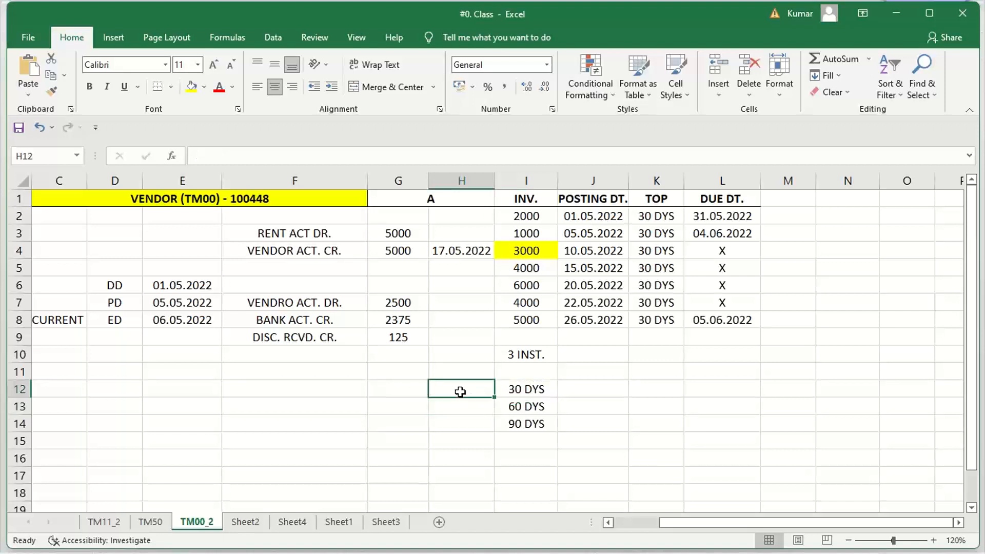
type("TM")
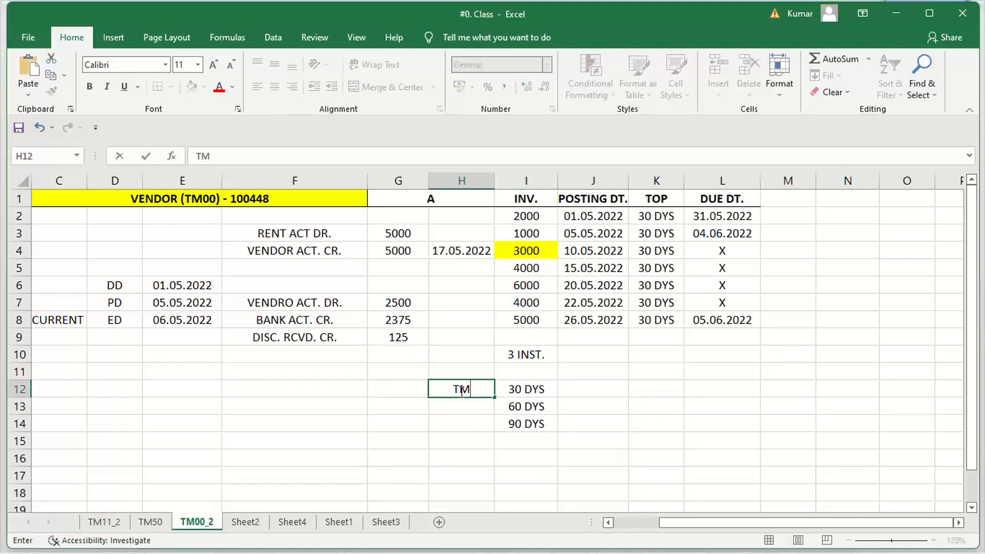
type("30")
key("Return")
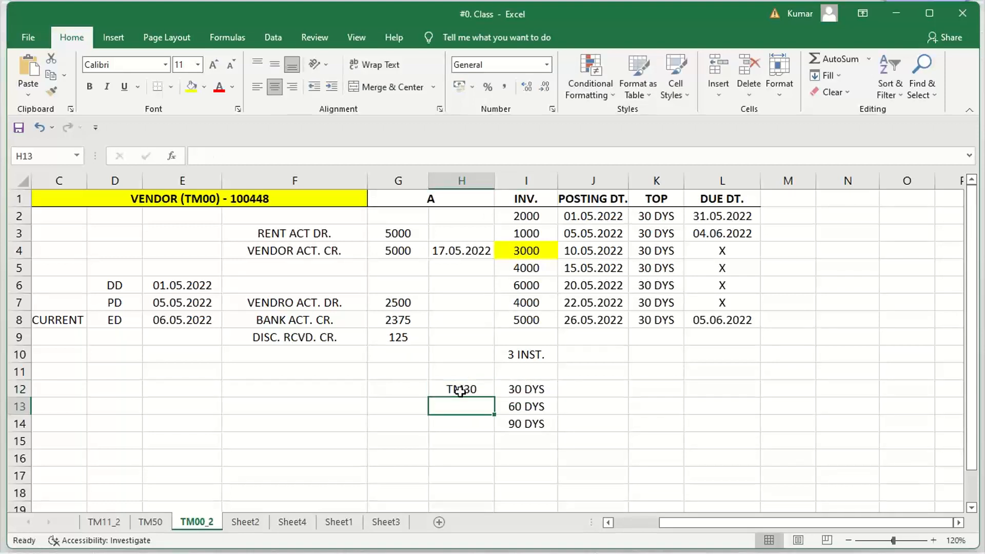
type("TM60")
key("Return")
type("TM")
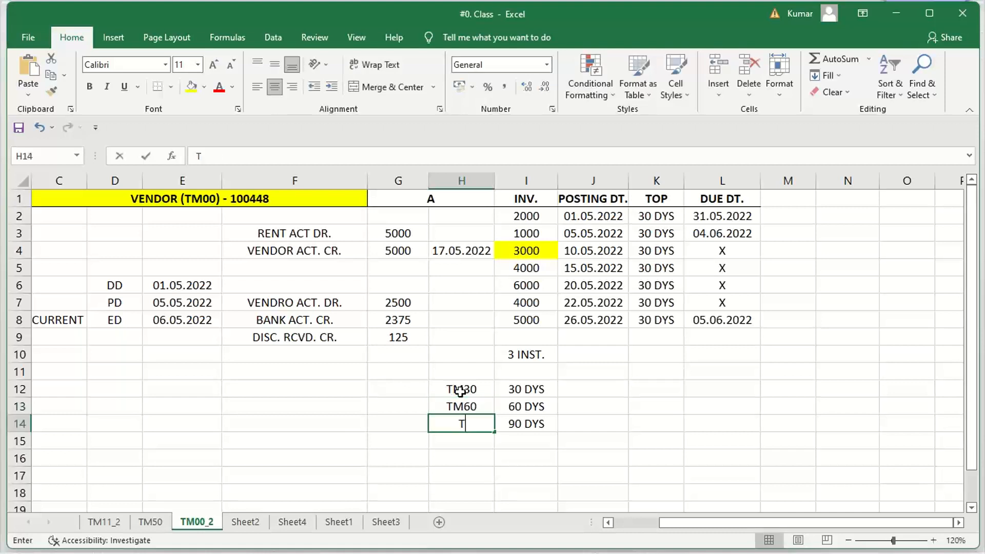
type("690")
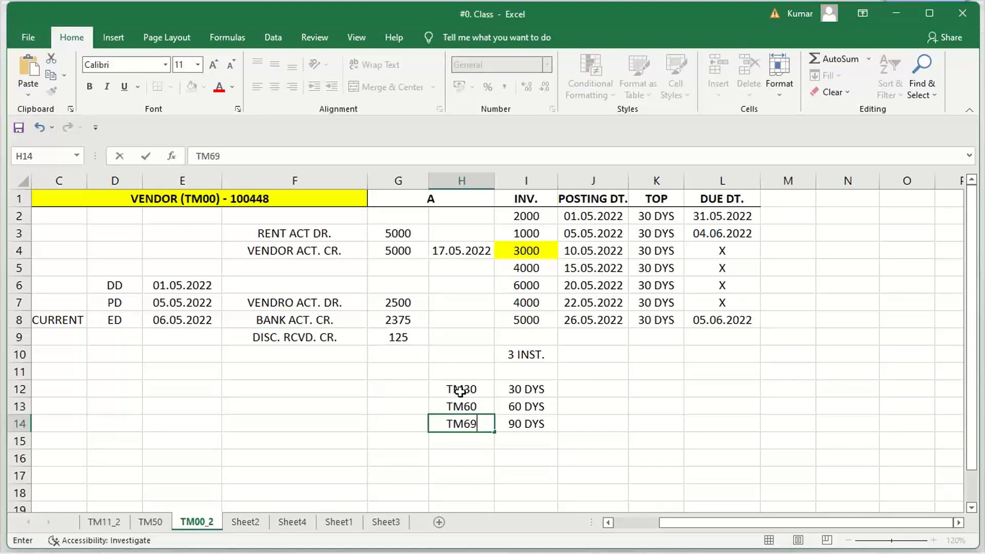
key("BackSpace")
key("BackSpace")
key("BackSpace")
type("90")
key("Return")
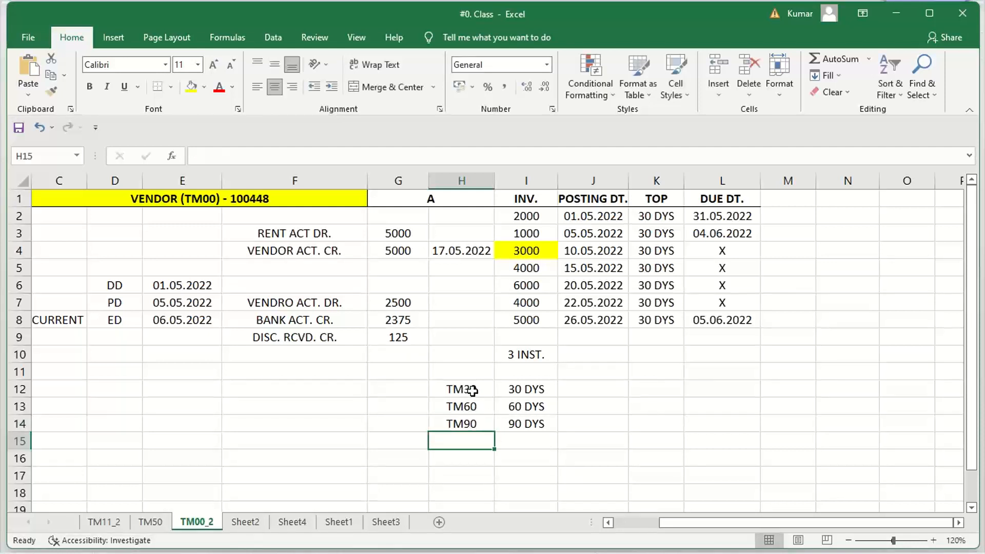
Step: Enter the invoice amount 1000 in cell I11 below the 3 INST. heading and highlight the TM30 row
left_click(509, 385)
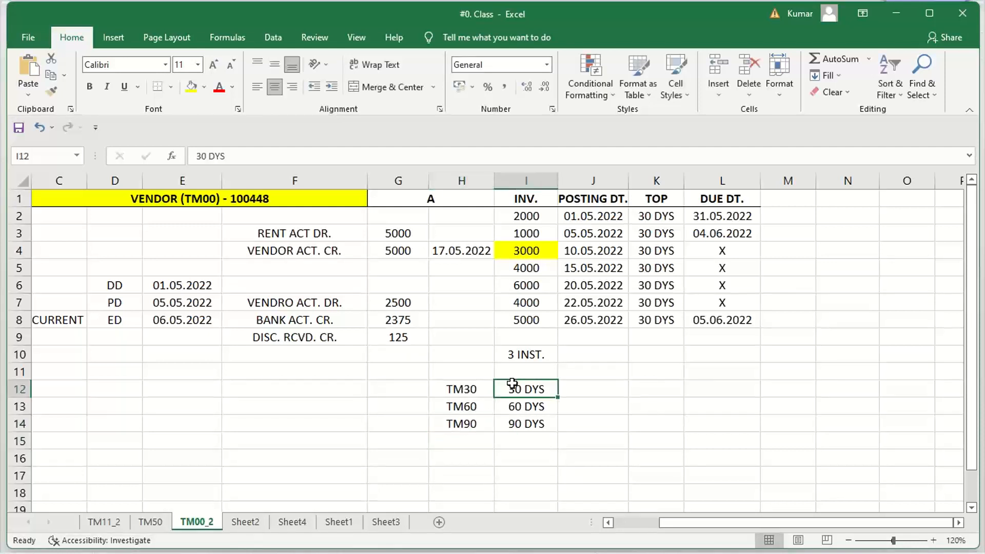
left_click(528, 406)
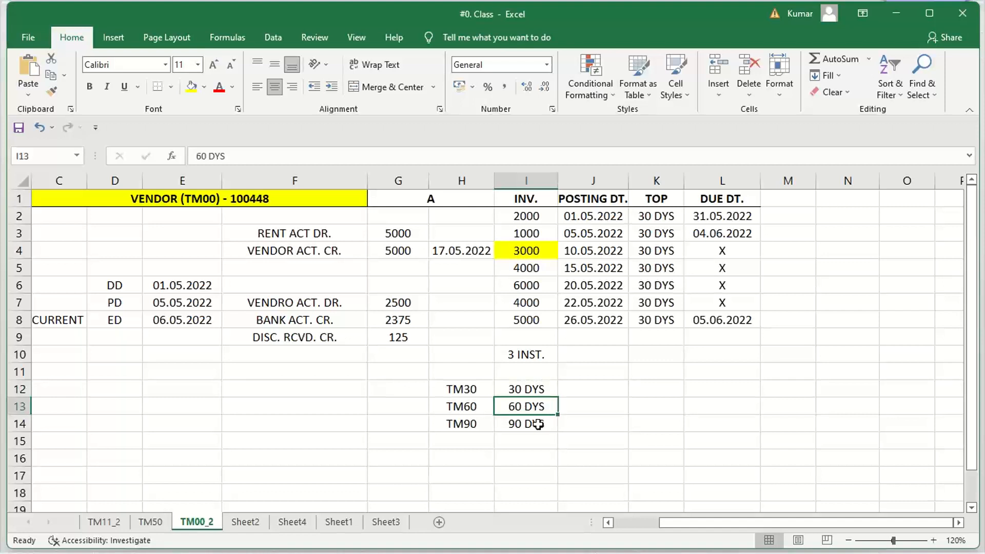
left_click(537, 424)
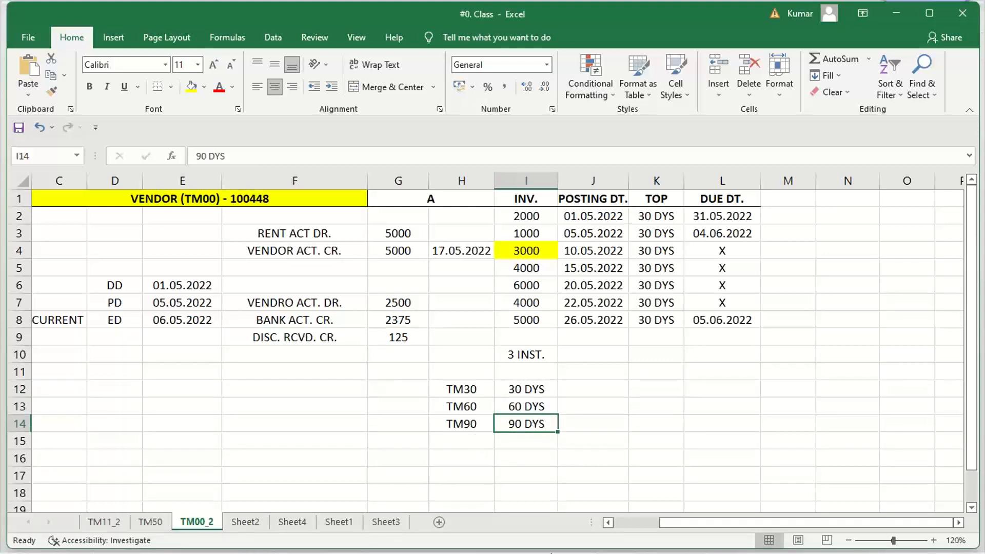
mouse_move(637, 553)
left_click(539, 375)
type("1000")
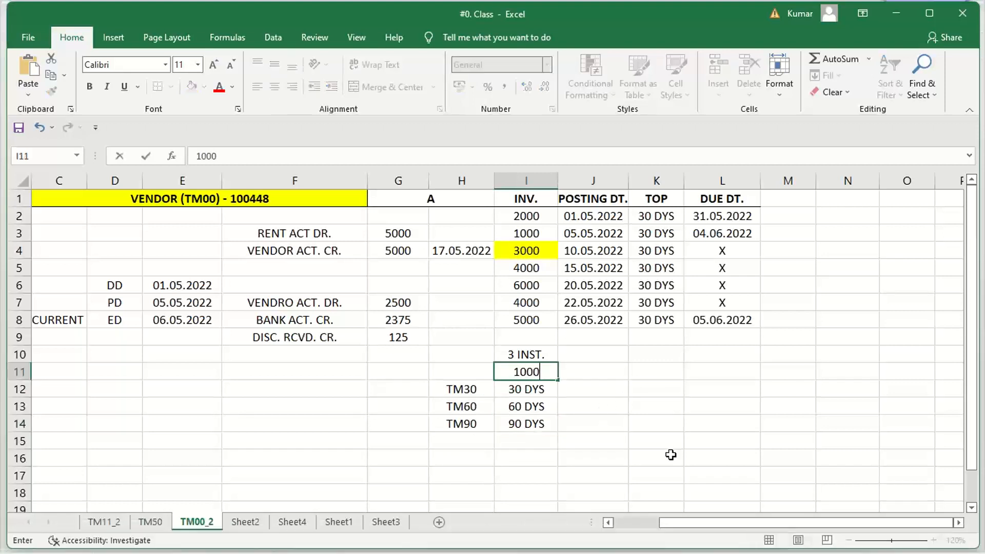
key("Return")
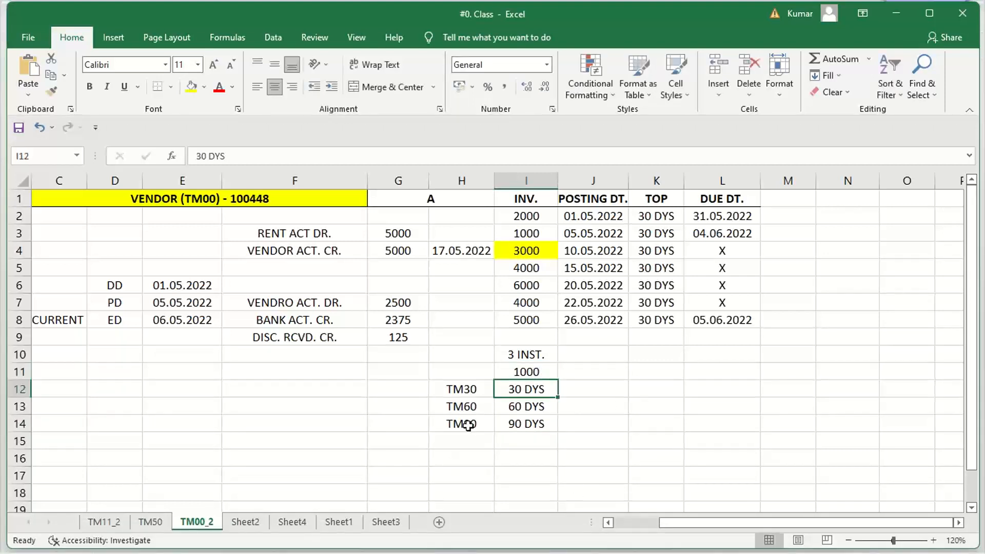
left_click_drag(451, 388, 550, 382)
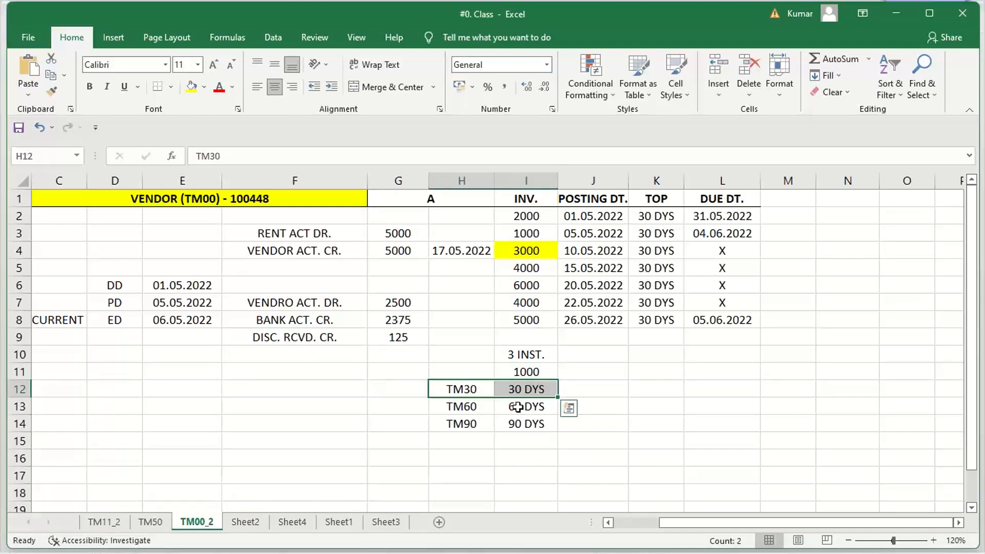
Step: Switch to SAP and bring up the SAP Logon window with its list of connections
mouse_move(517, 537)
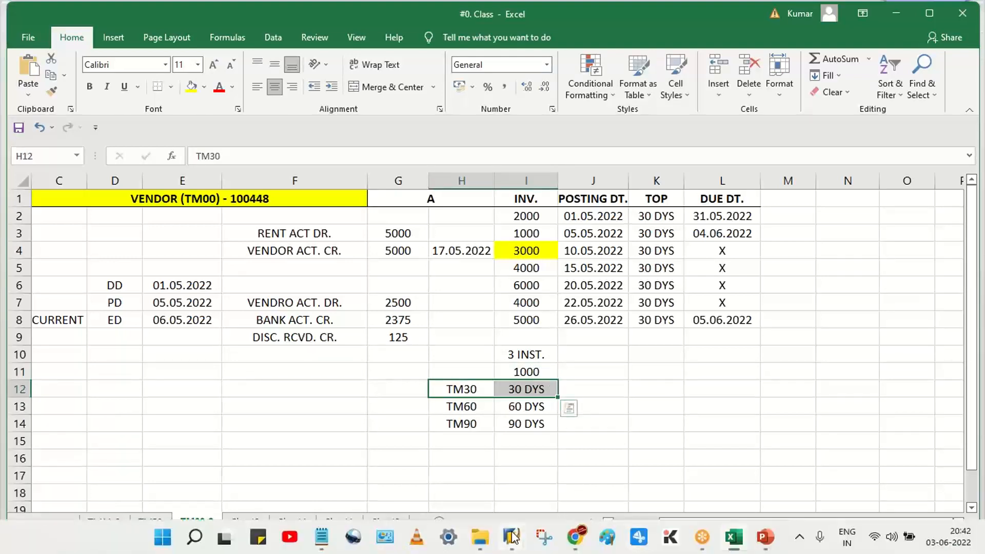
left_click(645, 456)
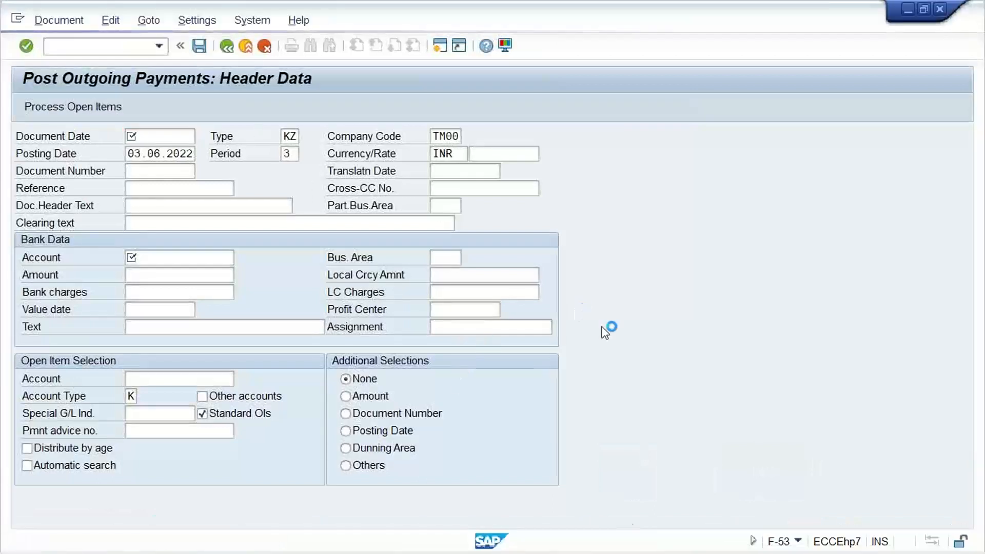
mouse_move(501, 546)
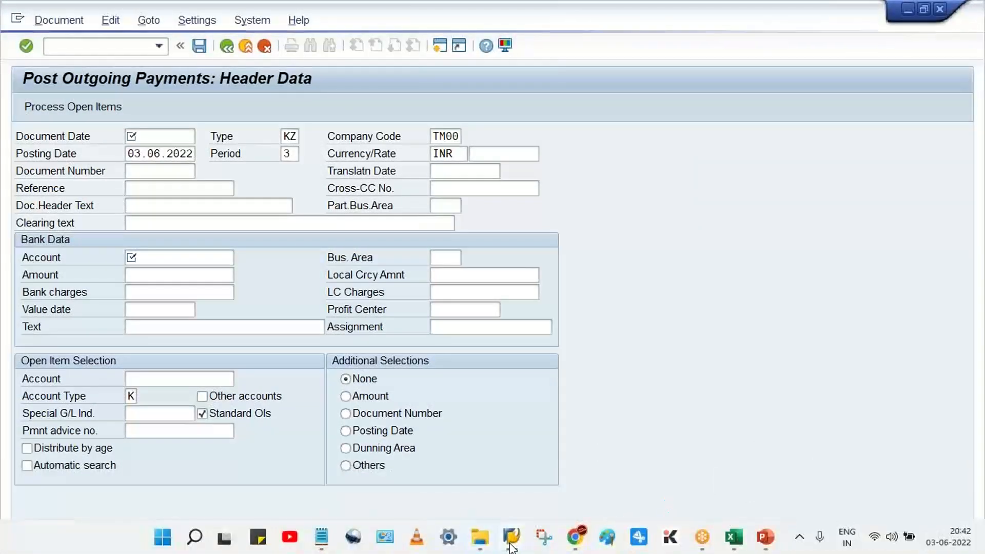
left_click(281, 462)
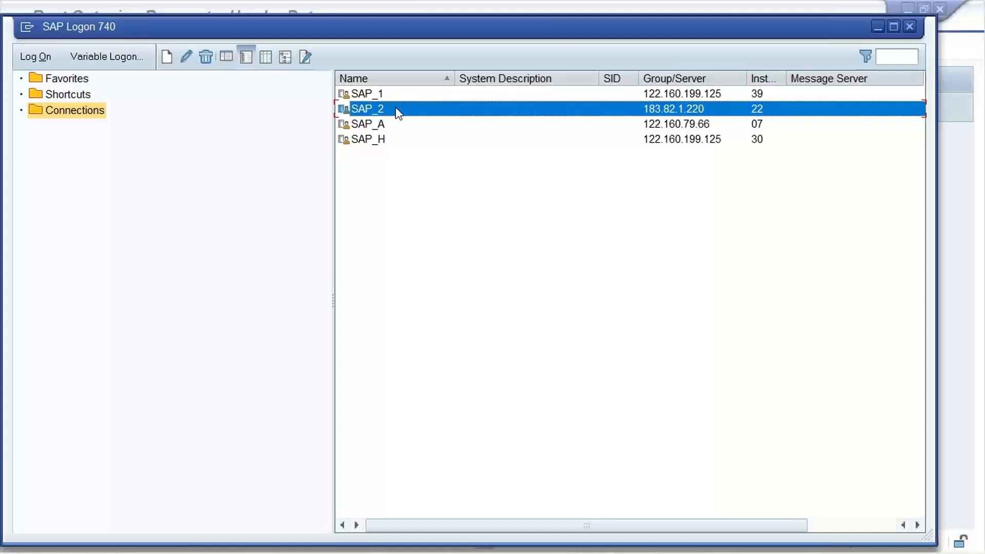
Step: Open the SAP_2 connection and log on to client 800 with the user name and account password
double_click(398, 113)
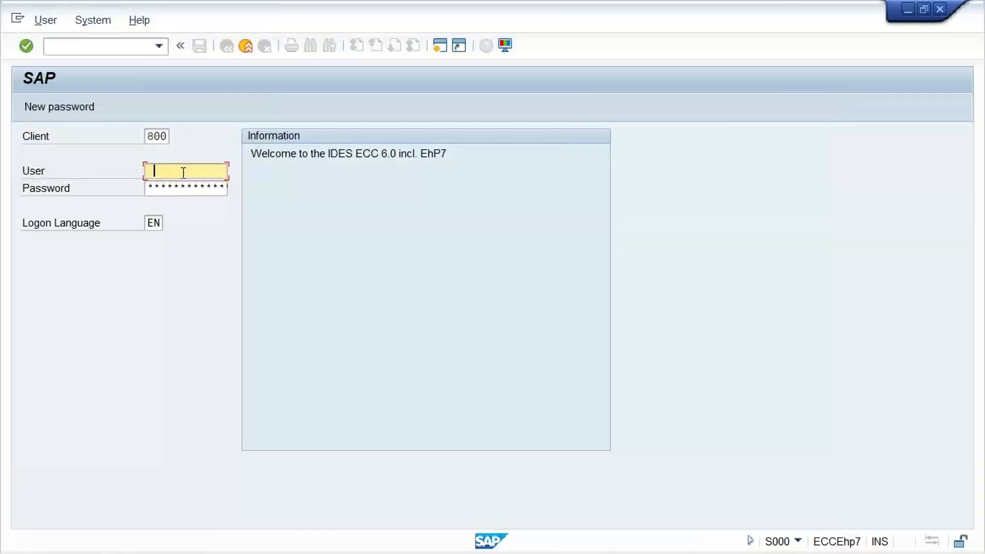
key("Down")
key("Tab")
type("*")
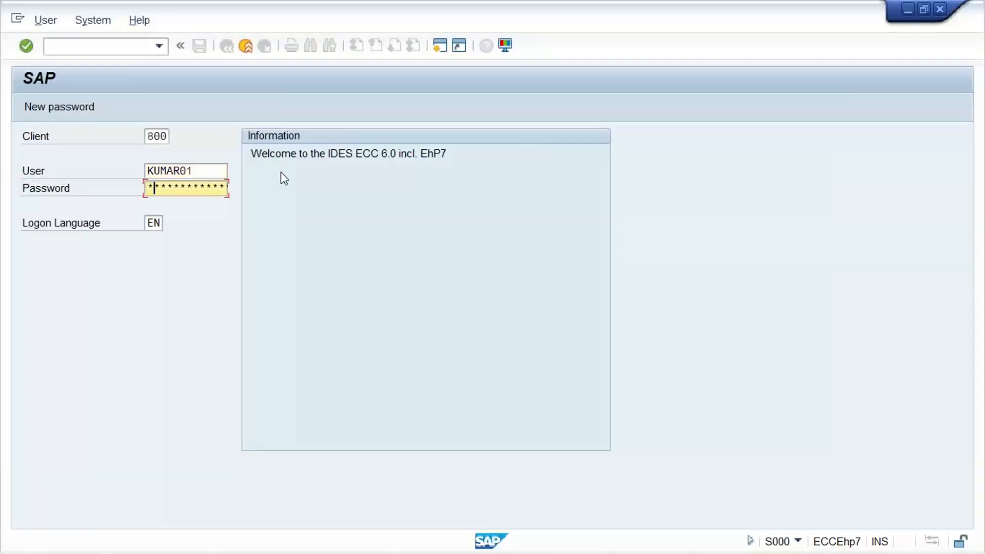
type("******")
key("Return")
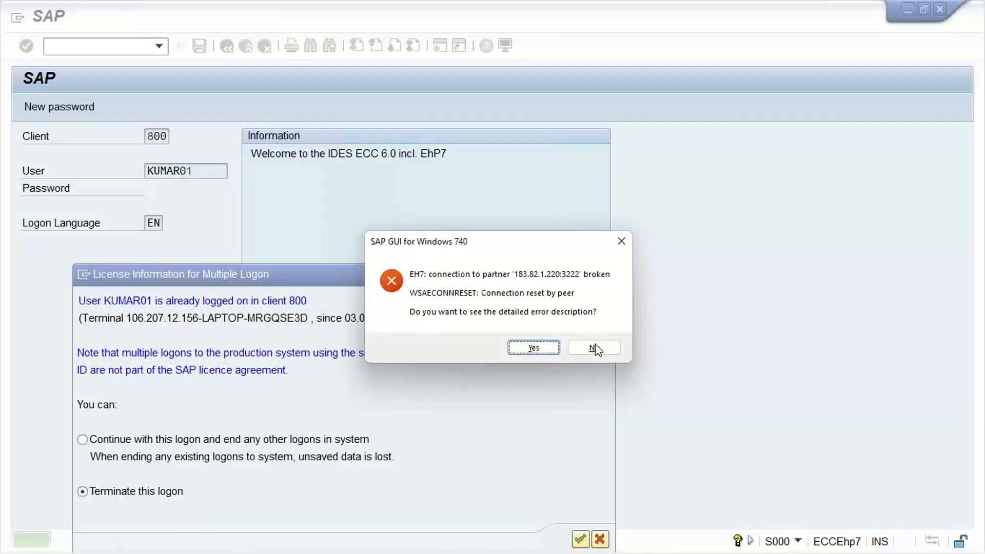
Step: Decline the detailed error description and continue with this logon, ending any other logons in the system
left_click(594, 348)
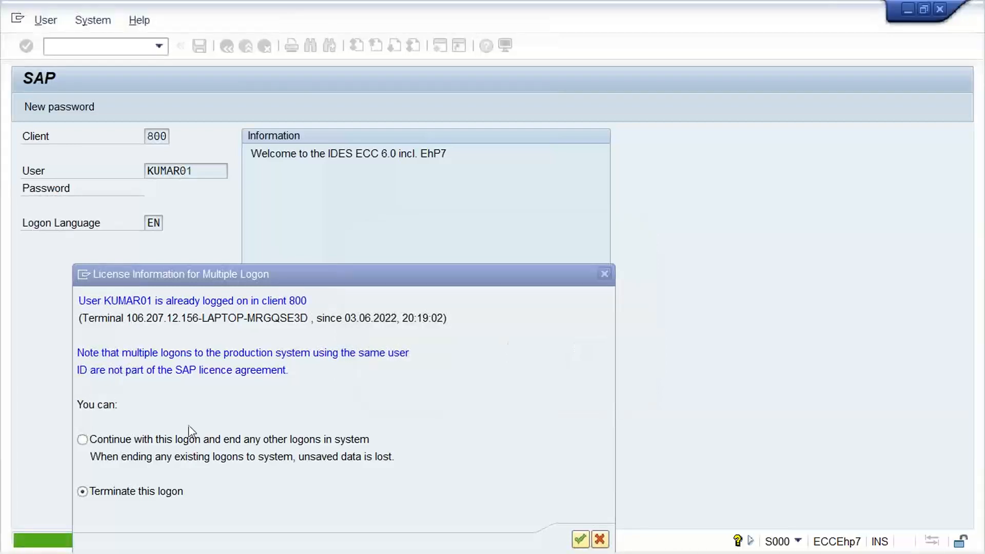
left_click(83, 441)
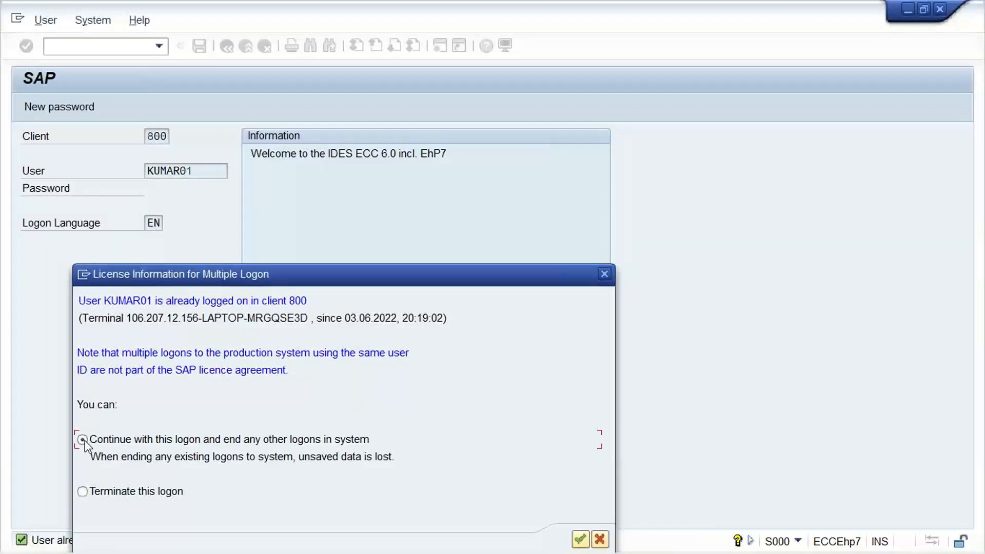
key("Return")
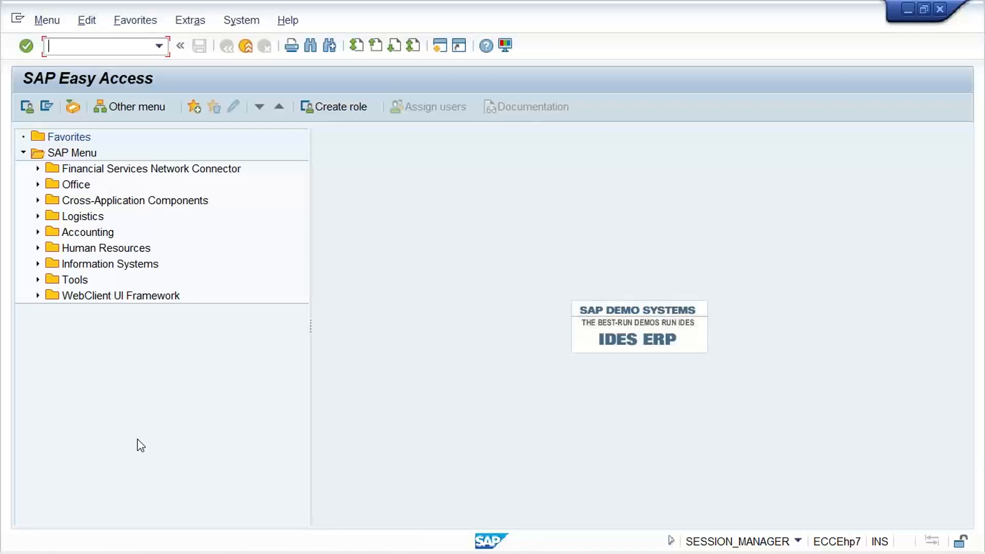
Step: Run transaction OBB8 and open the details of payment term TM30 with day limit 0
type("OBB8")
key("Return")
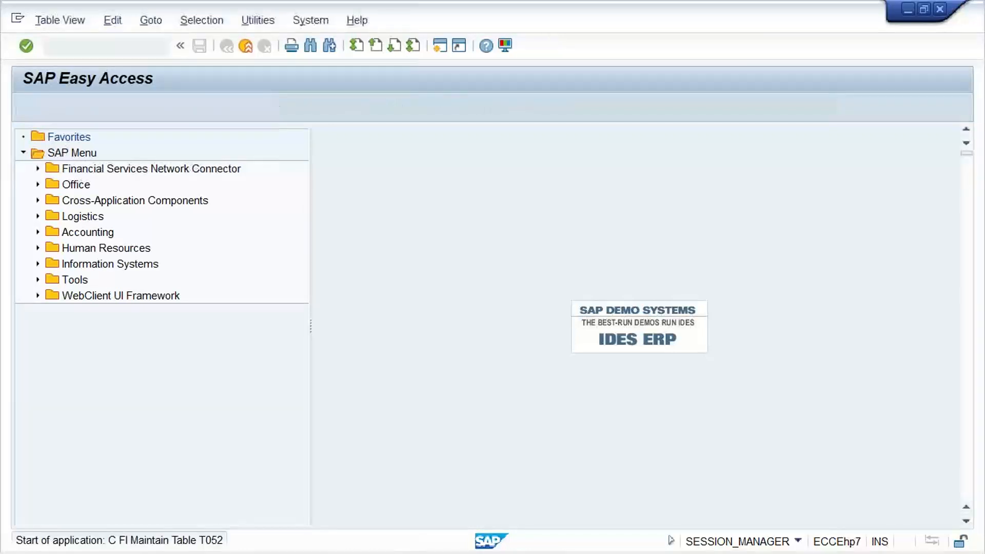
left_click(284, 501)
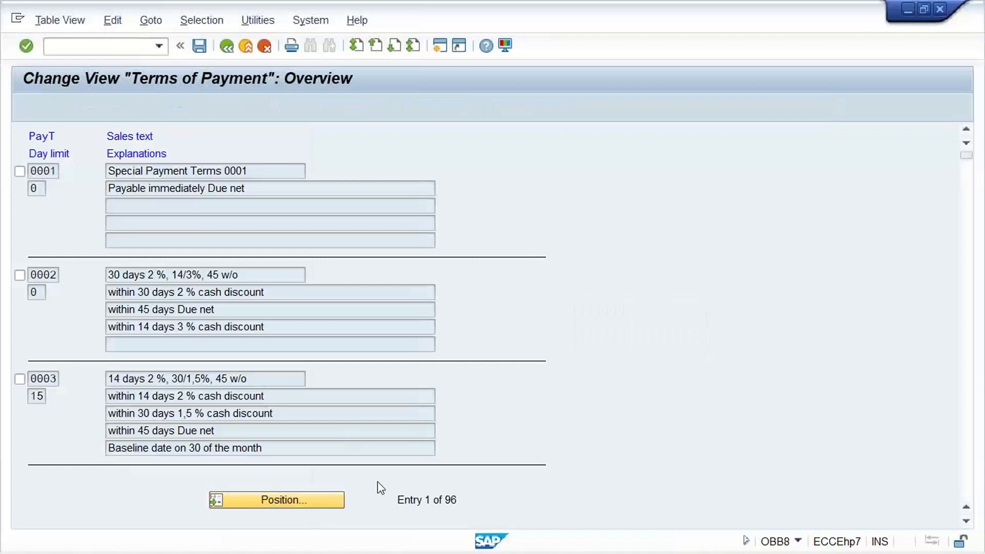
type("TM30")
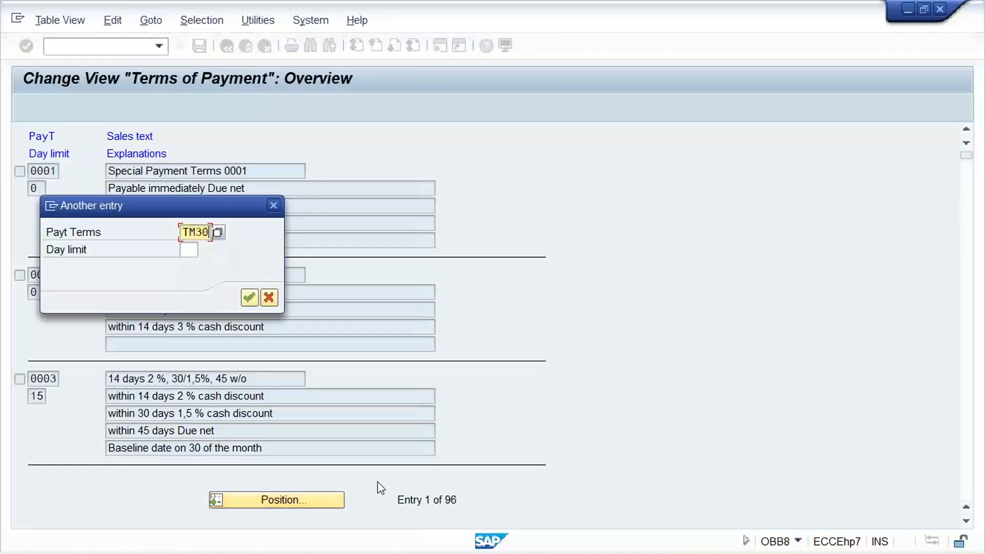
key("Return")
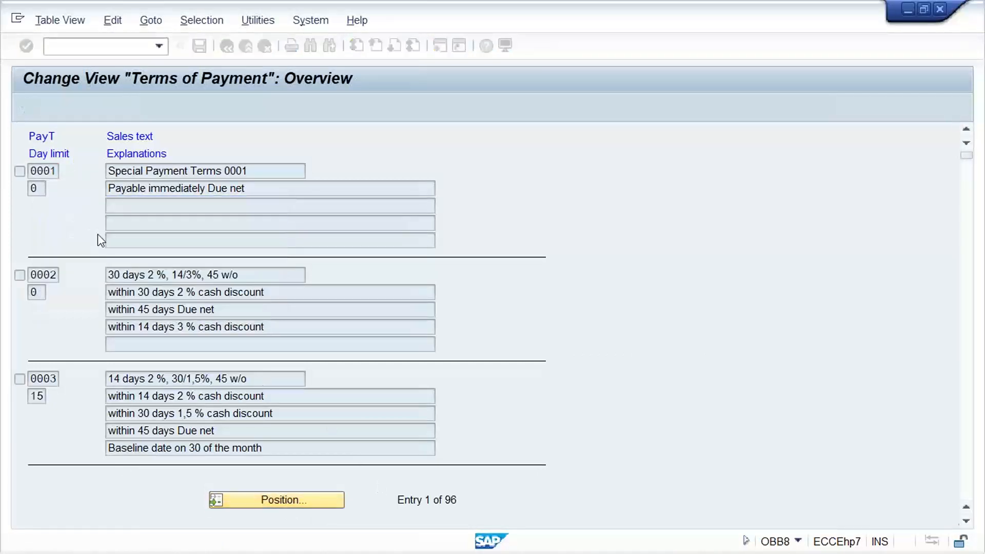
double_click(323, 217)
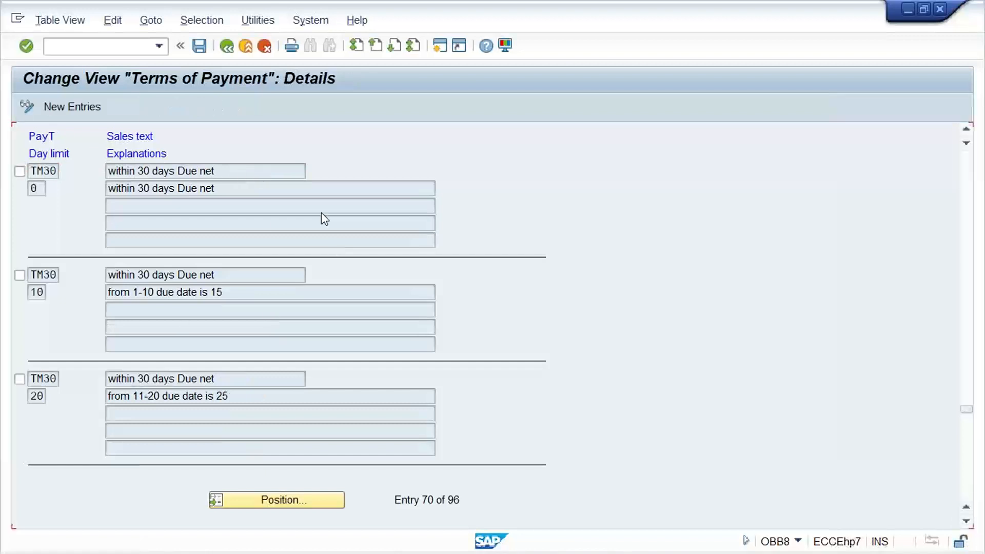
left_click(181, 362)
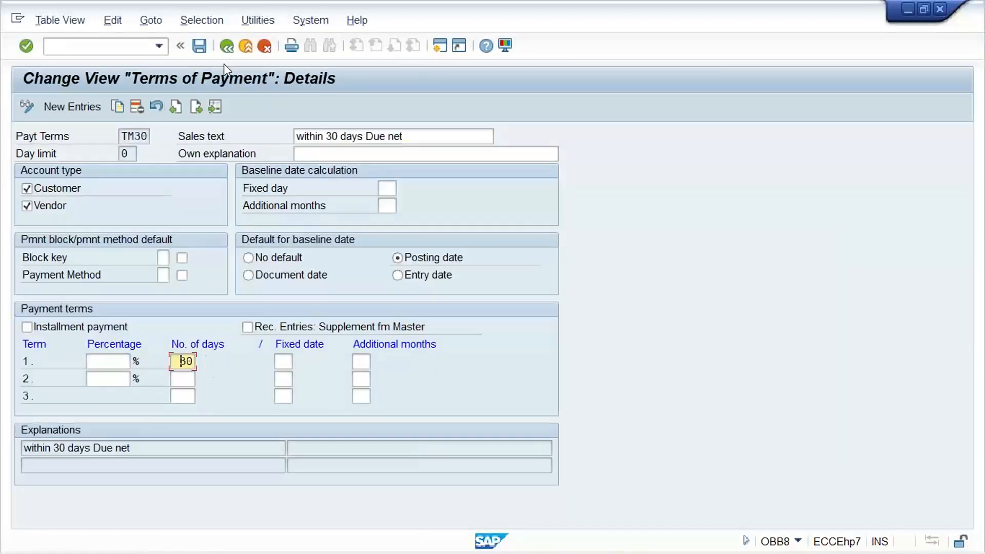
Step: Create a new payment terms entry TM60 with 60 days for the first term
left_click(96, 110)
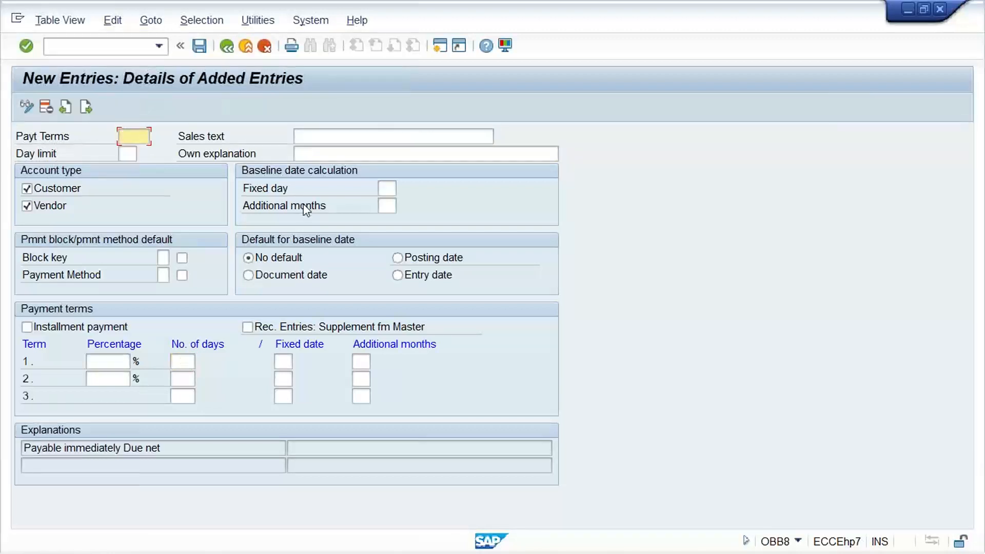
type("TM65")
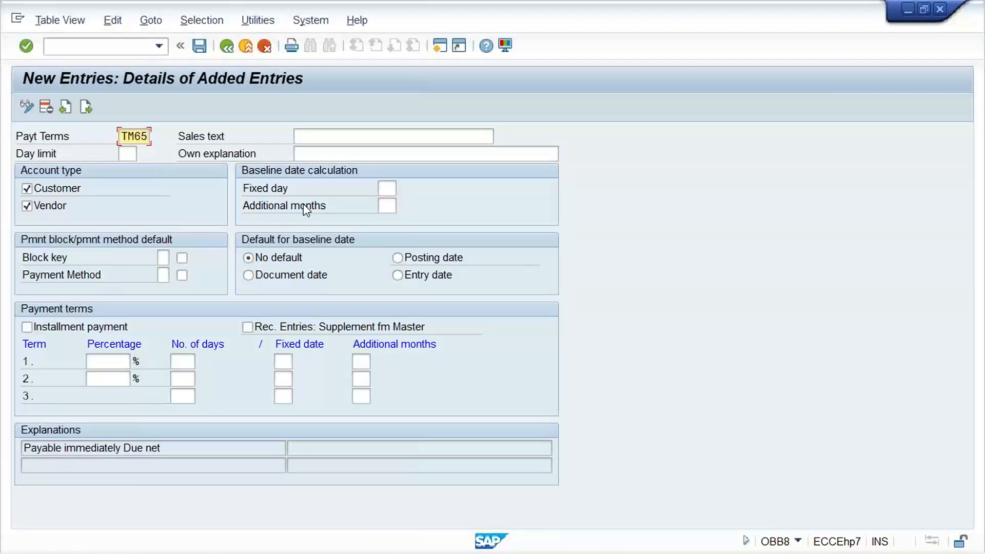
key("BackSpace")
type("0")
key("Tab")
key("Tab")
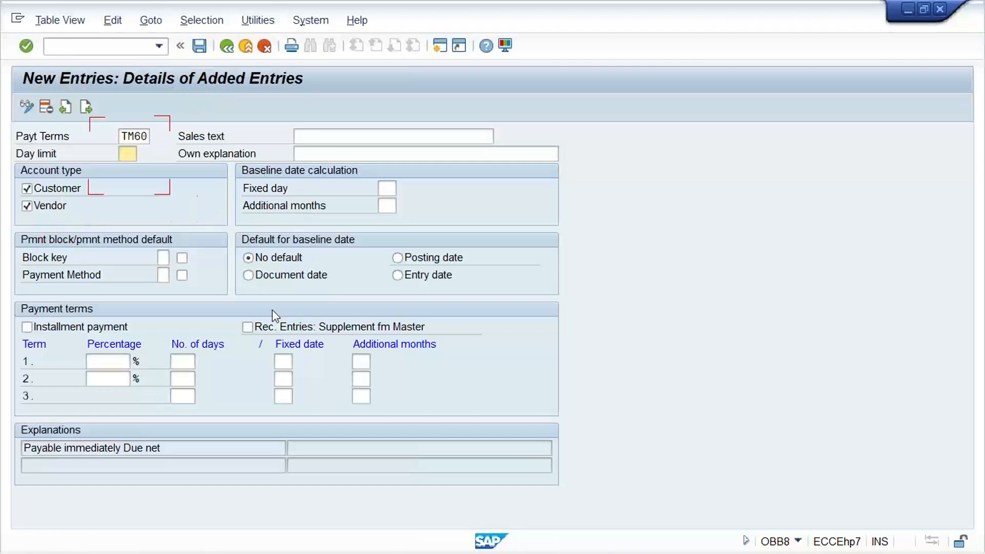
left_click(184, 366)
type("60")
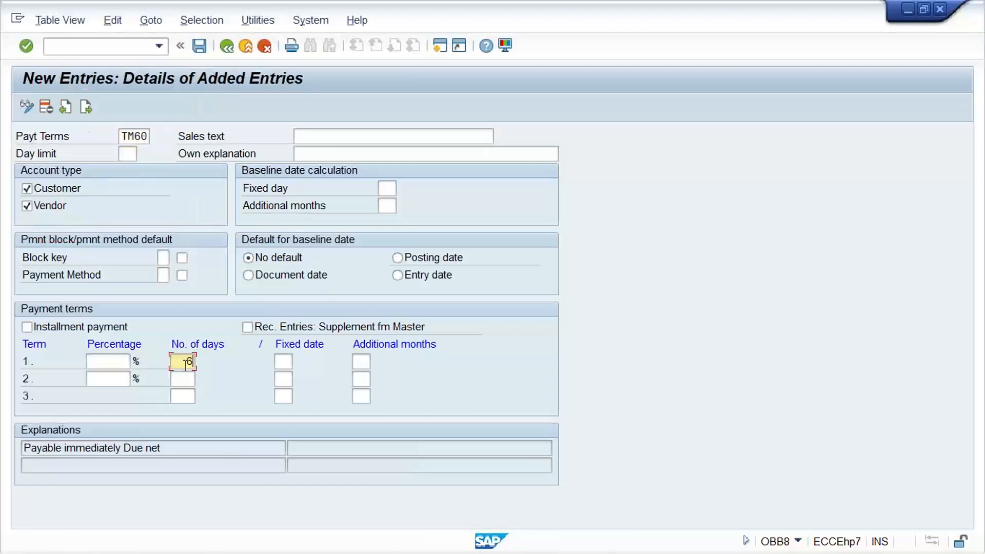
key("Return")
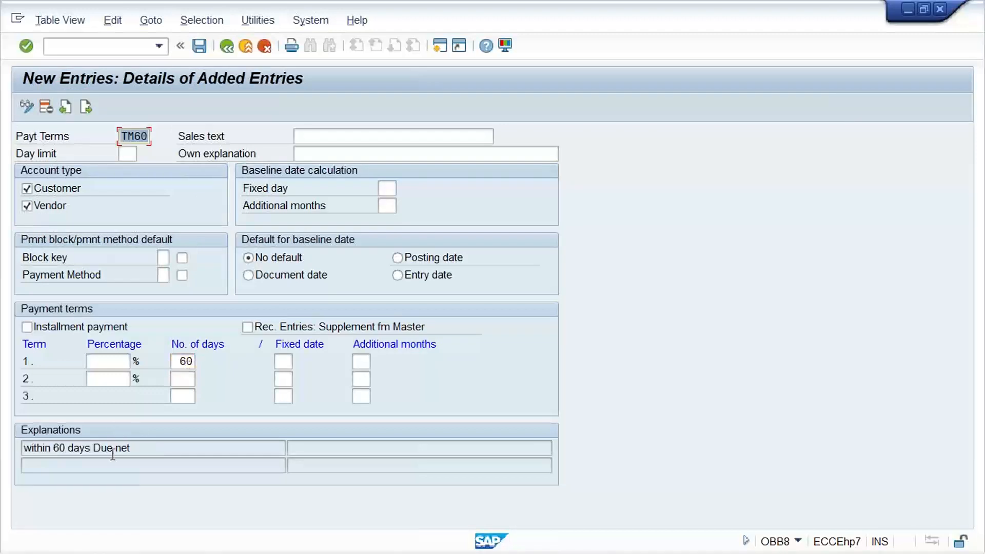
Step: Copy the explanation "within 60 days Due net" into the sales text of TM60 and save the entry
left_click_drag(134, 450, 2, 450)
key("ctrl+c")
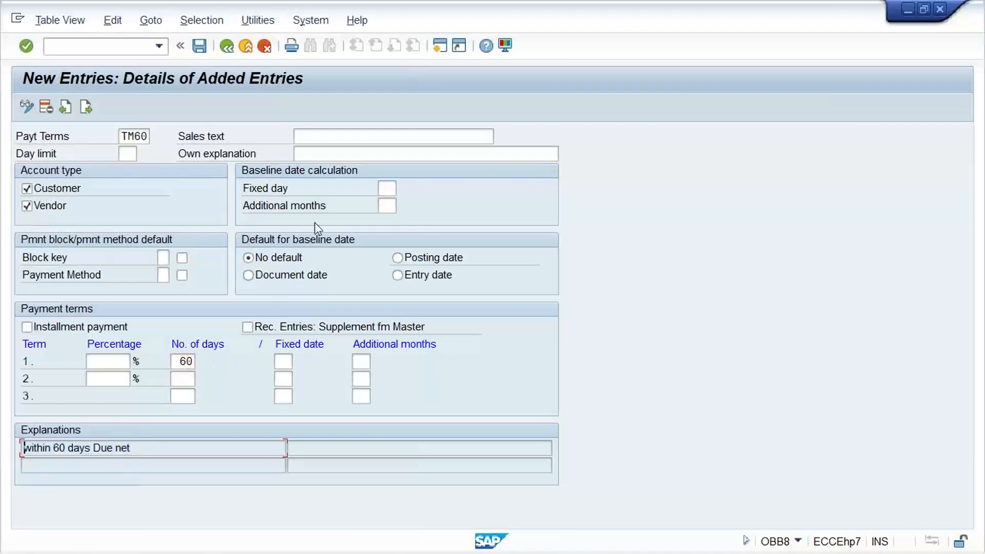
left_click(354, 136)
key("ctrl+v")
key("ctrl+s")
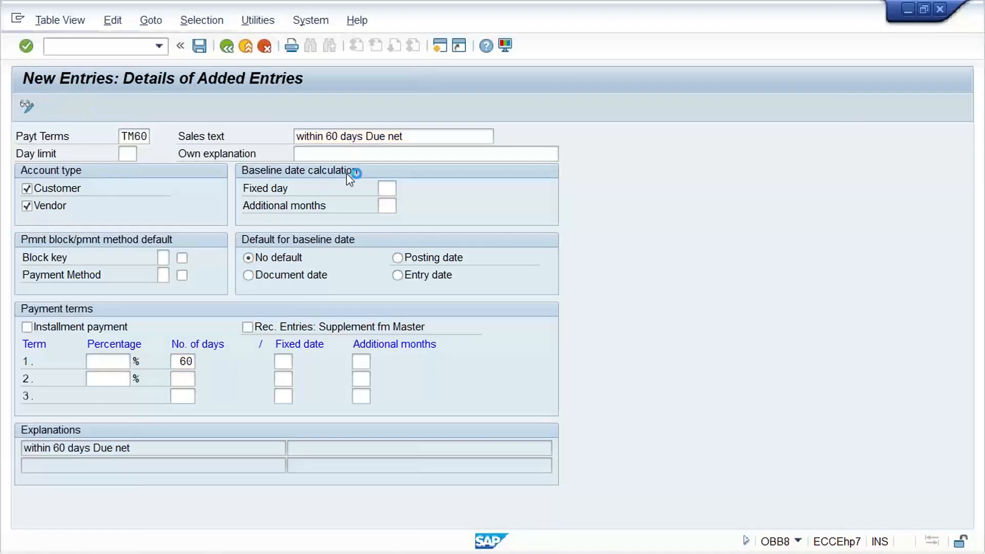
key("Return")
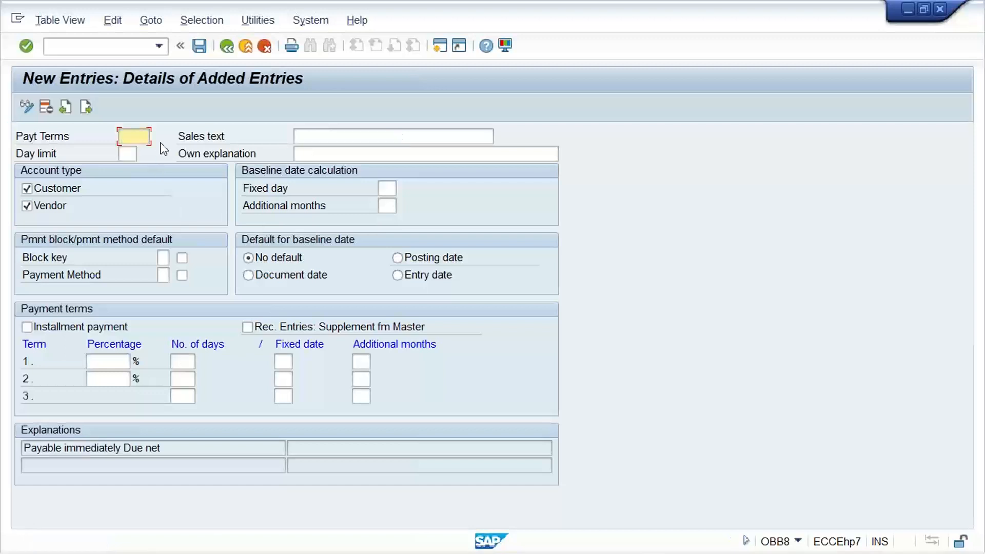
Step: Define the next new payment term as TM90 with 90 days for the first term
type("TM90")
left_click(183, 364)
type("90")
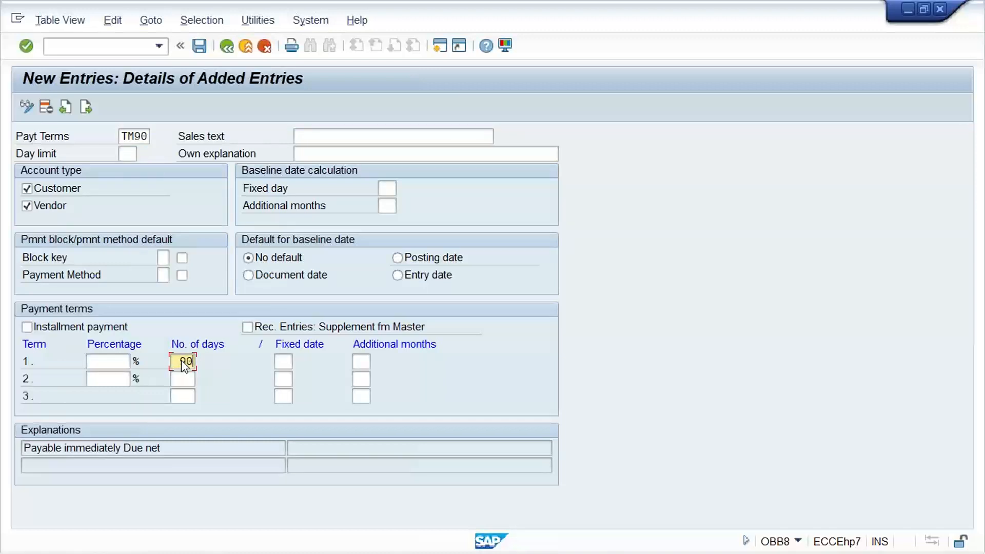
key("Return")
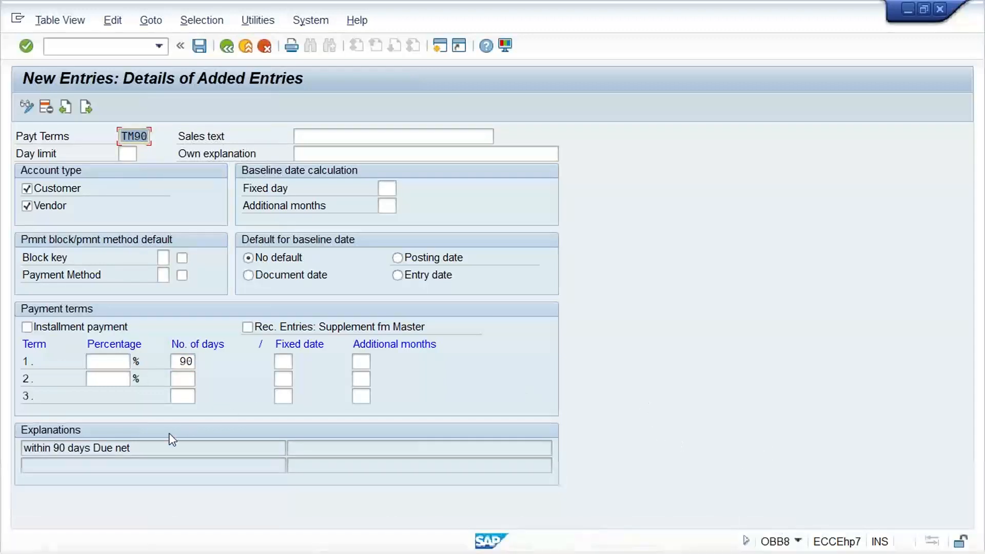
Step: Enter "within 90 days Due net" as the sales text of TM90 and save the entry
left_click(130, 447)
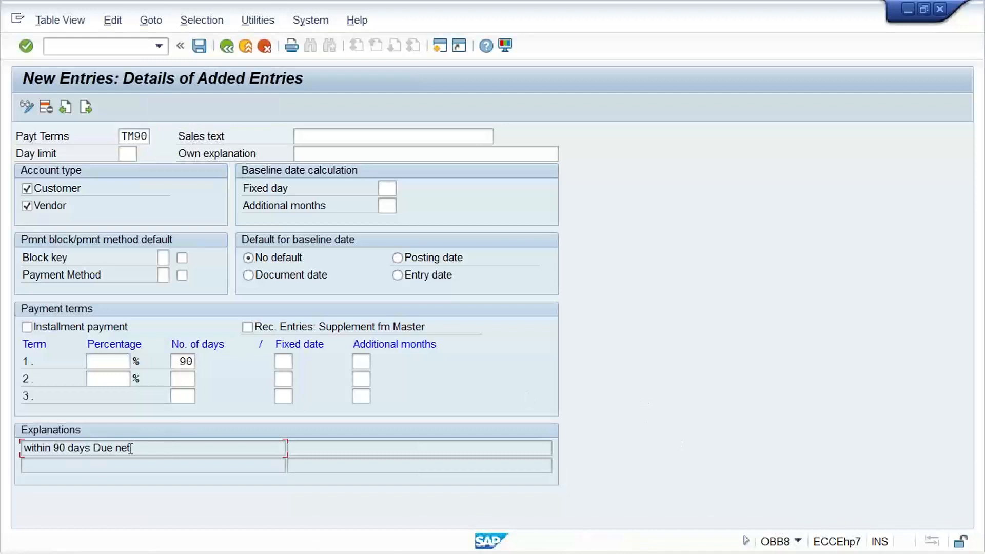
left_click(346, 137)
type("within 90 days Due net")
key("Return")
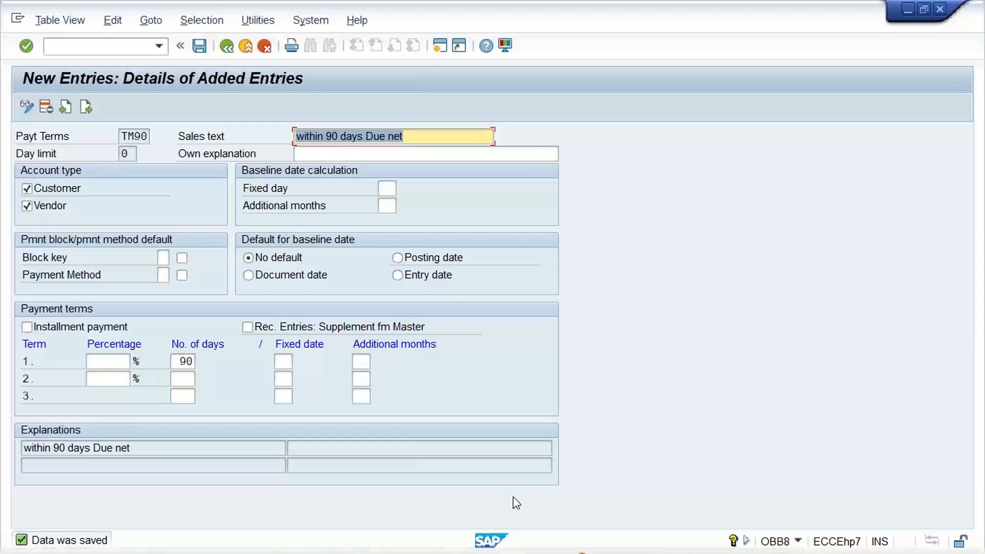
Step: Switch to the Excel workbook "#0. Class" and review the installment terms TM30, TM60 and TM90 with their day counts on sheet TM00_2
mouse_move(665, 549)
mouse_move(728, 544)
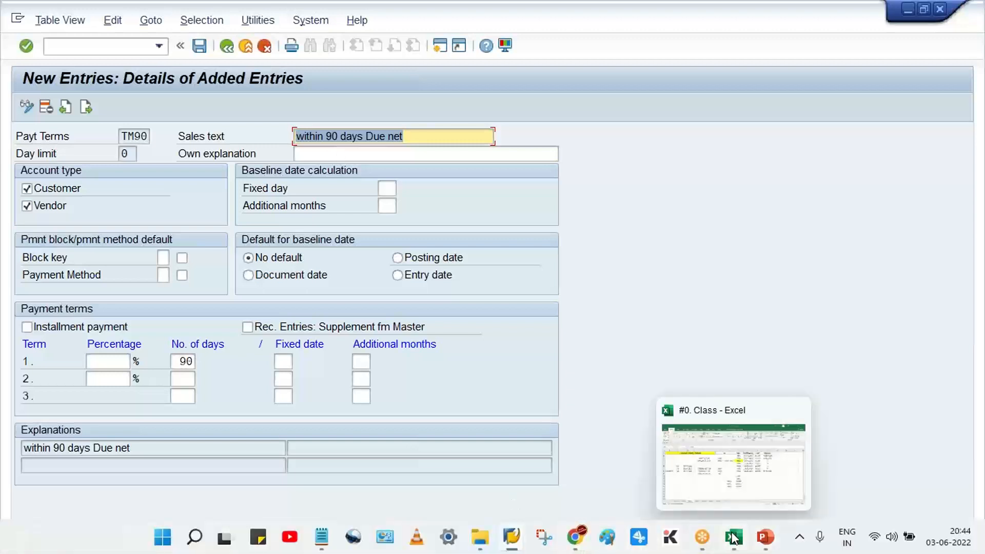
left_click(730, 495)
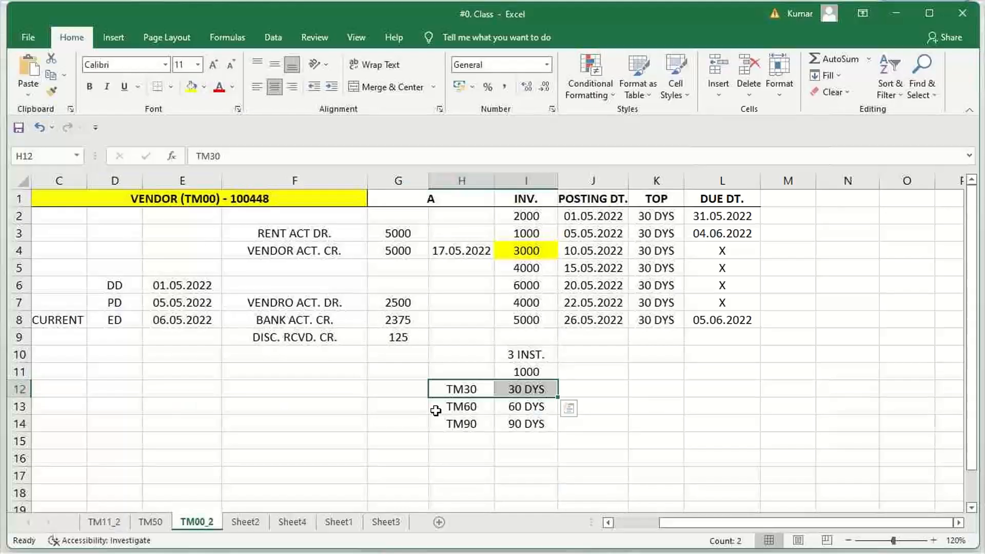
left_click(456, 408)
left_click_drag(468, 453, 508, 455)
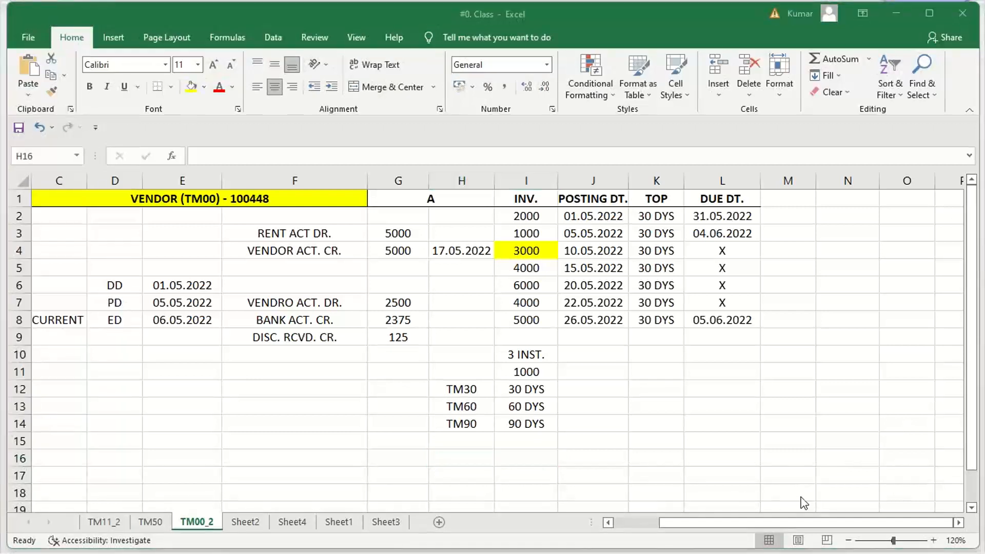
left_click(661, 455)
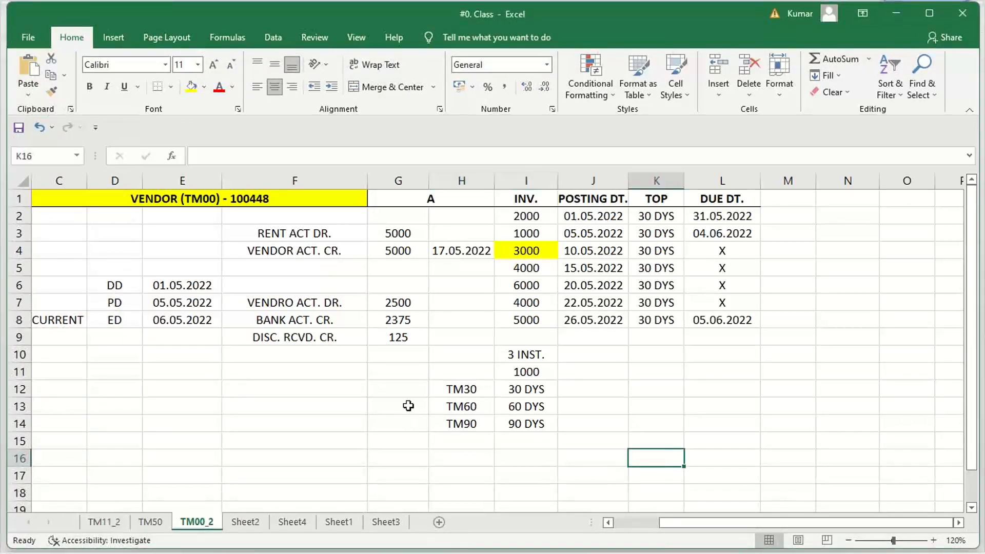
left_click_drag(461, 388, 528, 422)
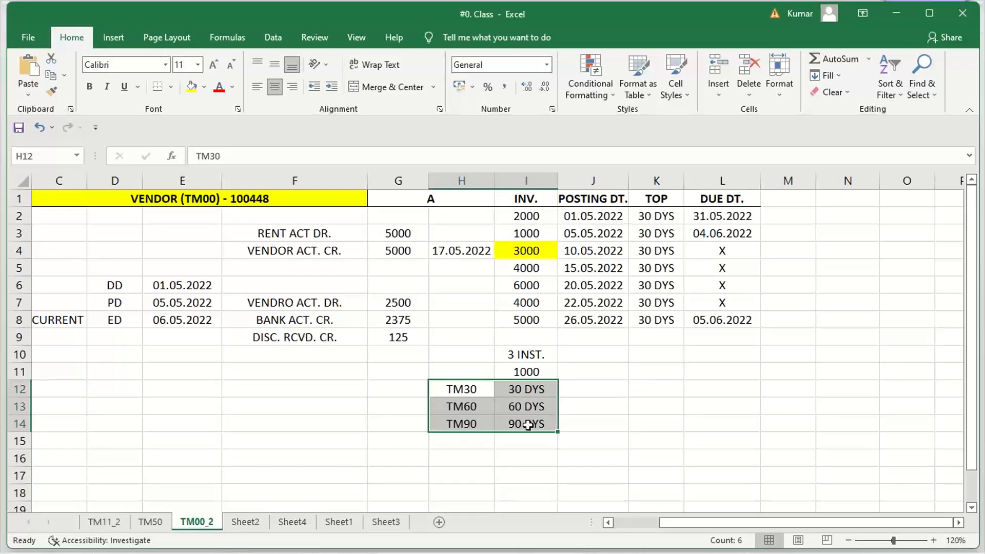
left_click(461, 457)
left_click_drag(470, 388, 528, 418)
left_click(489, 448)
left_click(510, 442)
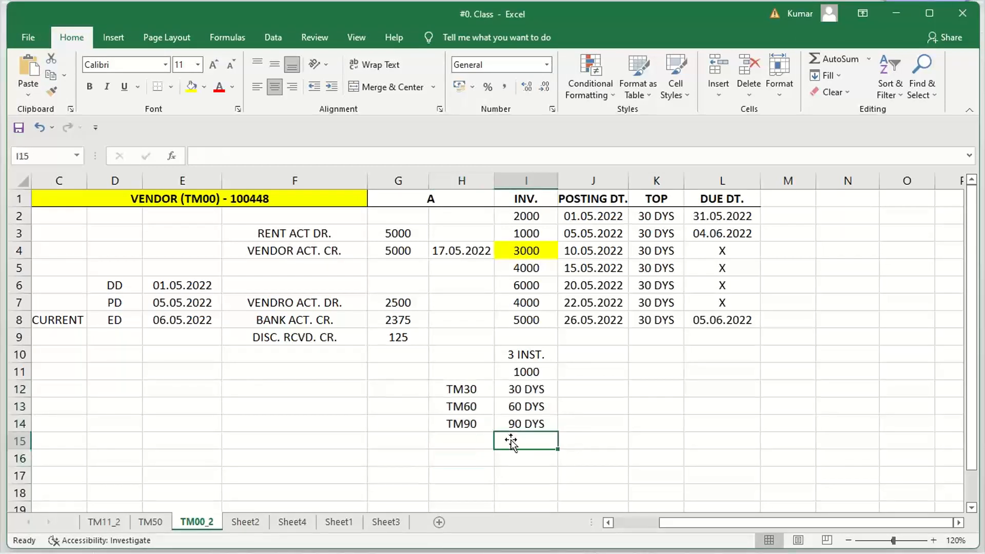
left_click(473, 441)
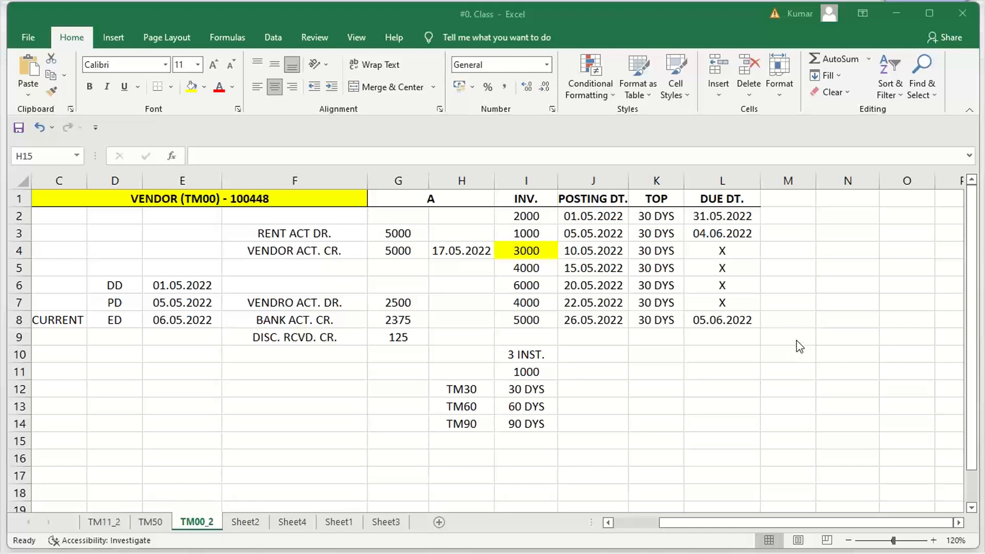
left_click(490, 441)
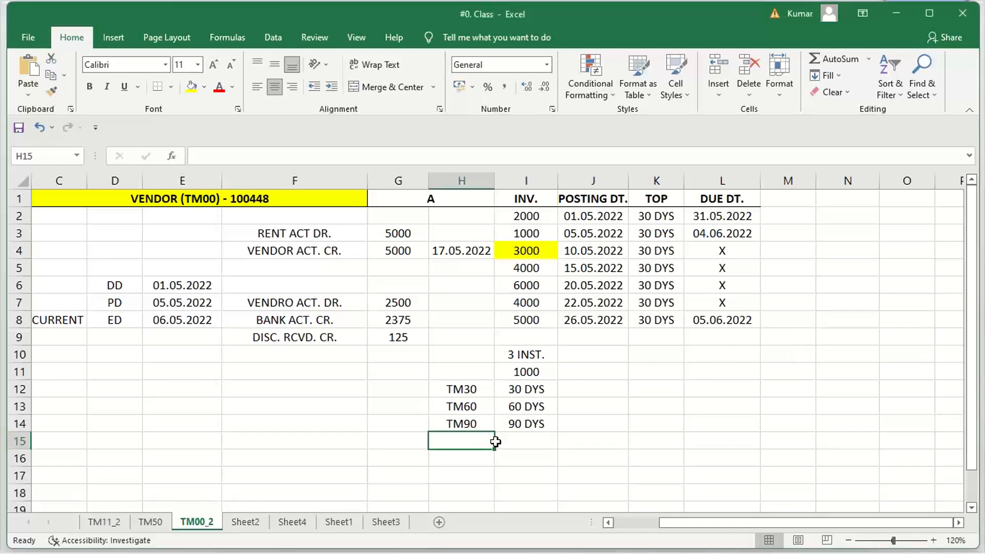
left_click(472, 388)
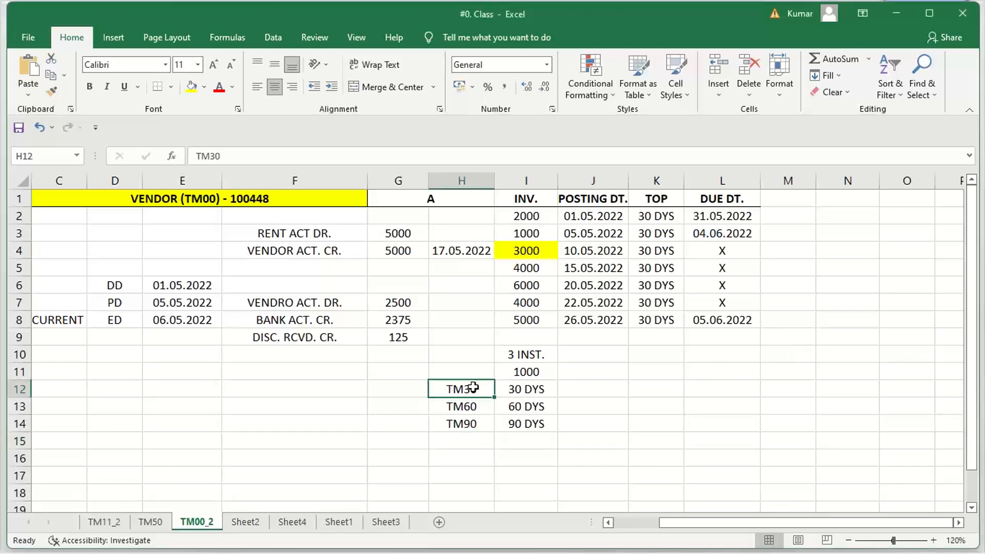
left_click(542, 392)
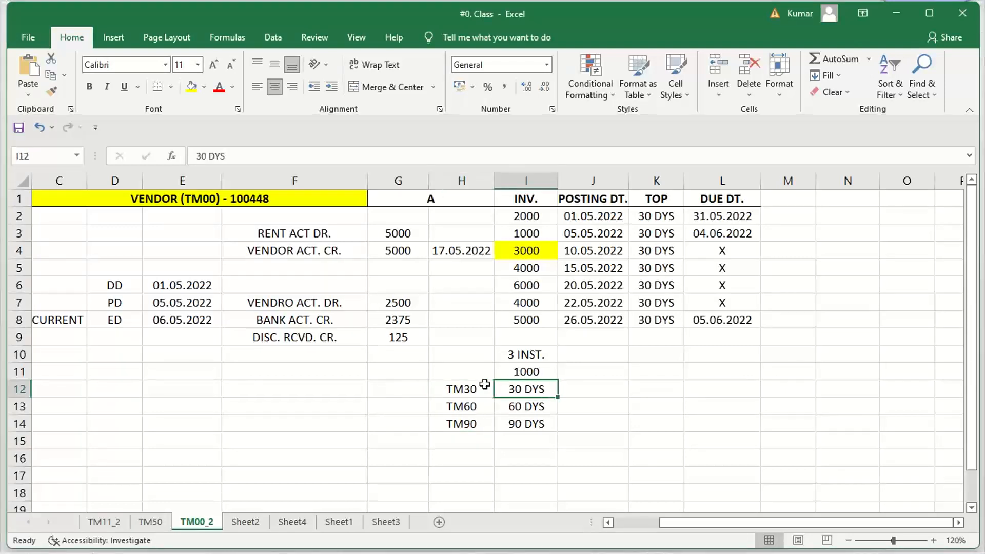
left_click_drag(485, 389, 535, 392)
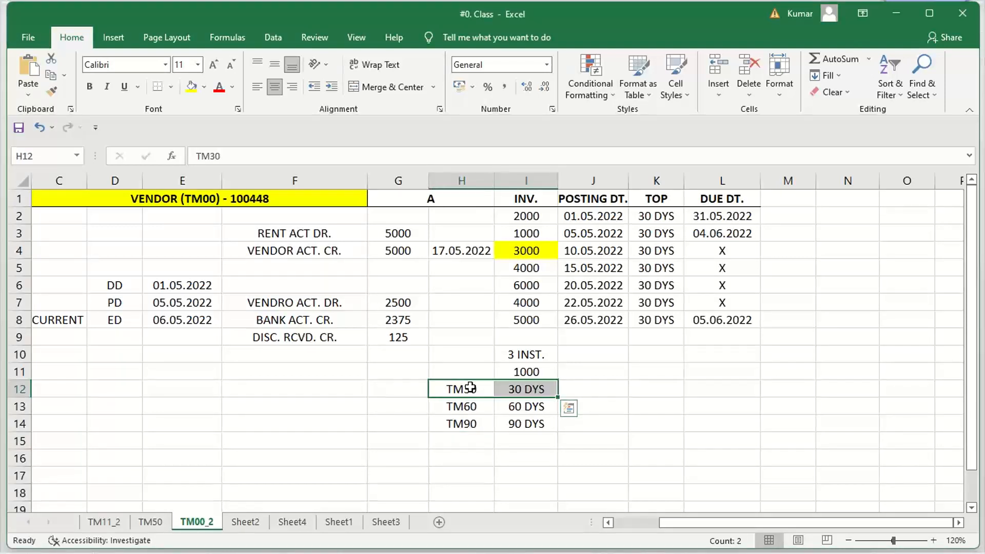
Step: Clear cells H11:I11 above the TM30, TM60 and TM90 rows, merge and center them, and enter TM00 as the heading
left_click(475, 418)
left_click(487, 391)
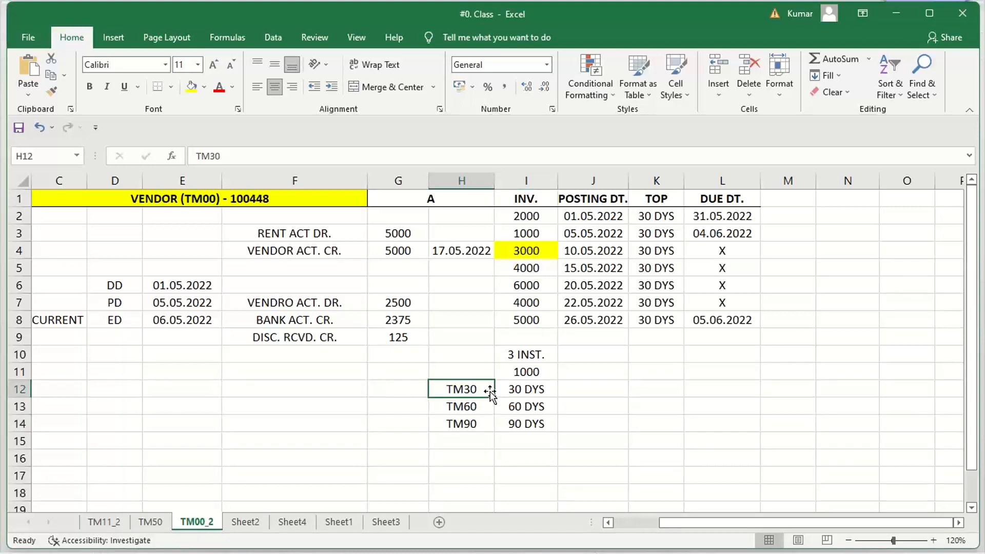
left_click_drag(469, 439, 538, 447)
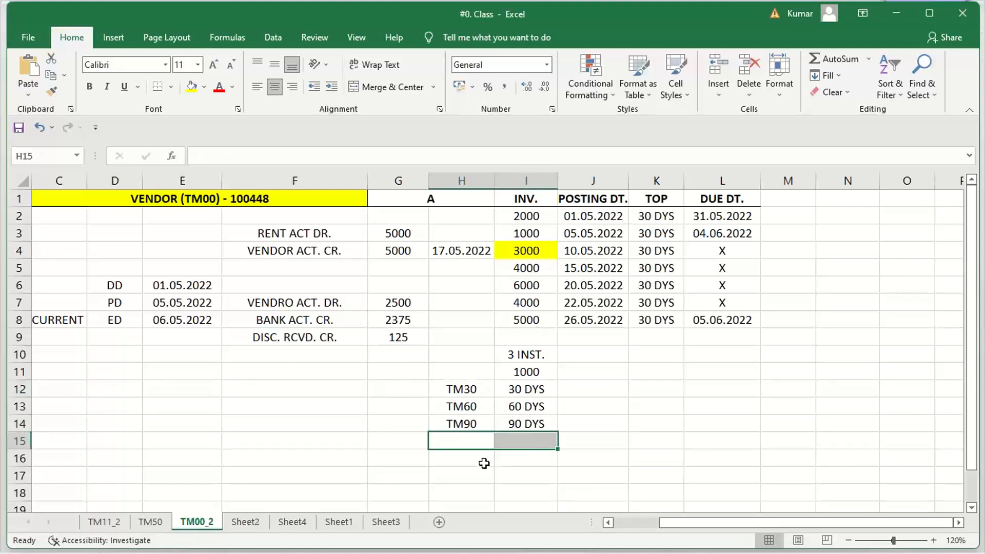
left_click_drag(468, 374, 504, 380)
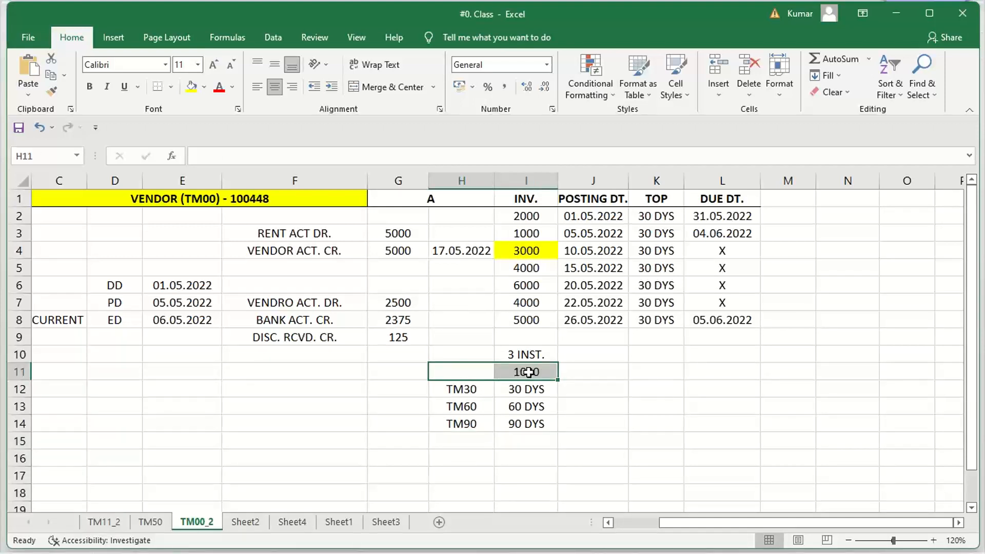
key("Delete")
key("alt+h")
key("m")
key("c")
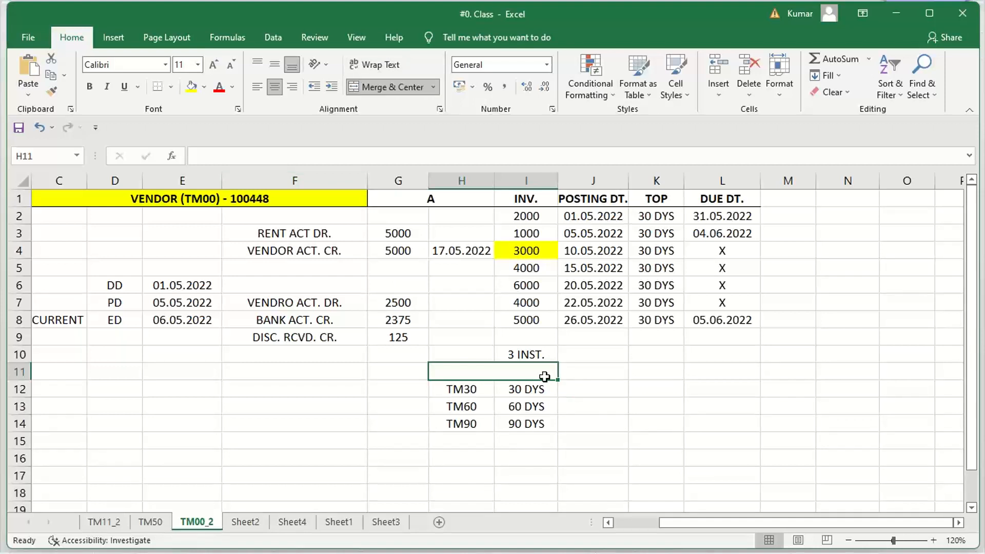
type("TM00")
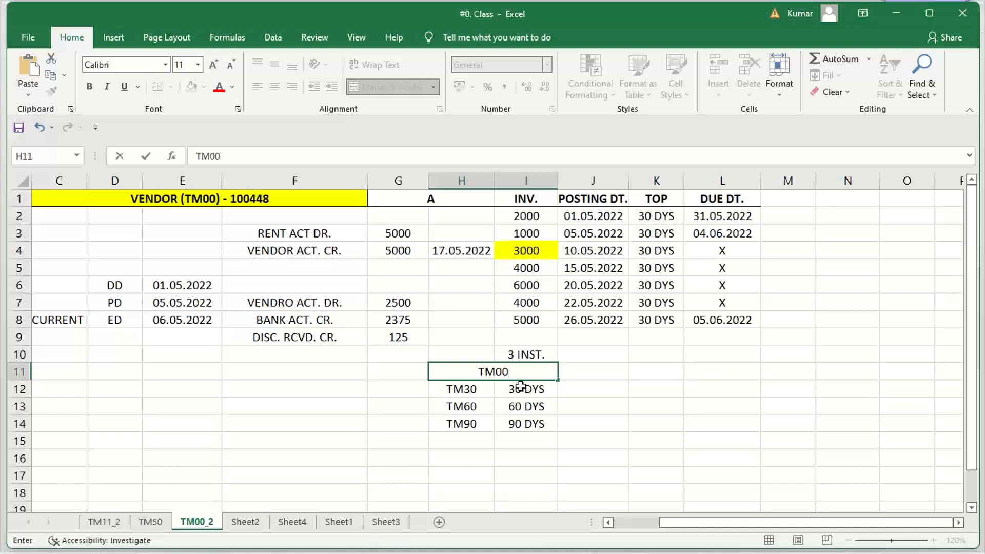
key("Return")
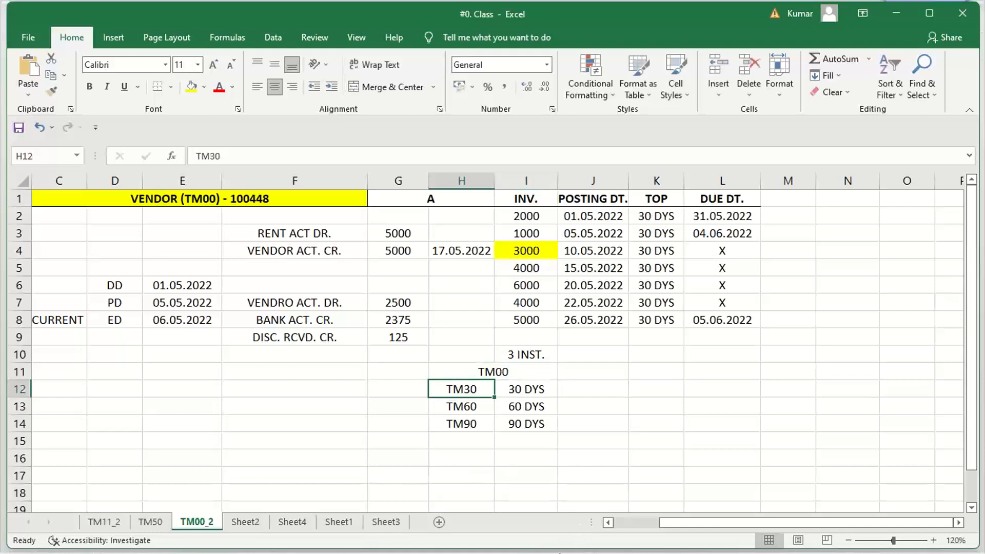
Step: Switch to SAP, set the default baseline date of TM90 to Posting date, save it and return to the added entries
mouse_move(522, 535)
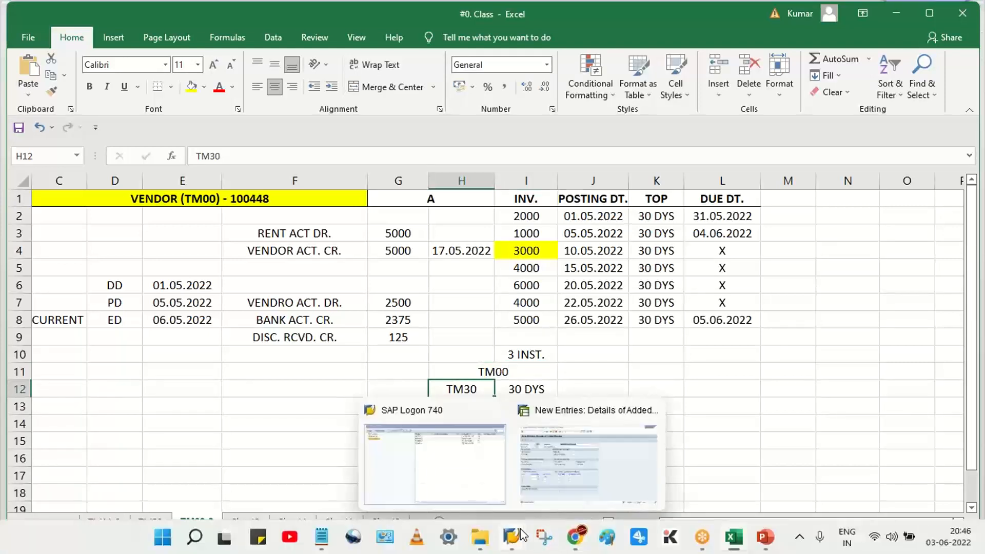
left_click(578, 484)
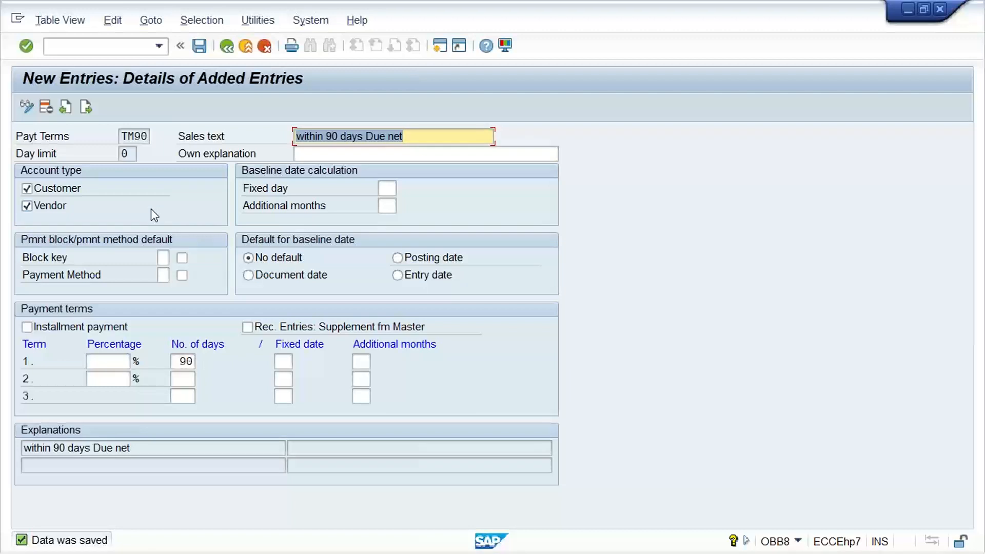
left_click(418, 264)
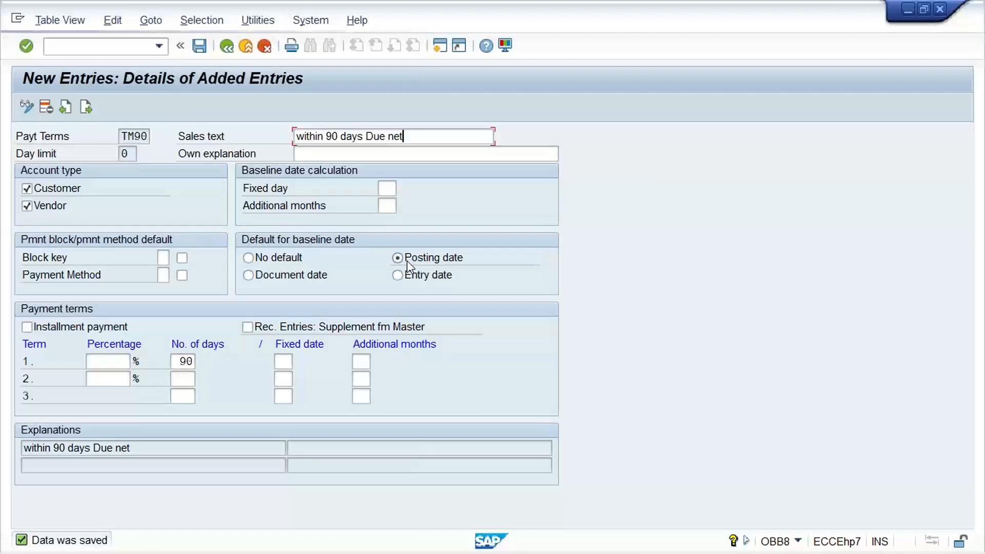
key("Return")
key("ctrl+s")
left_click(226, 46)
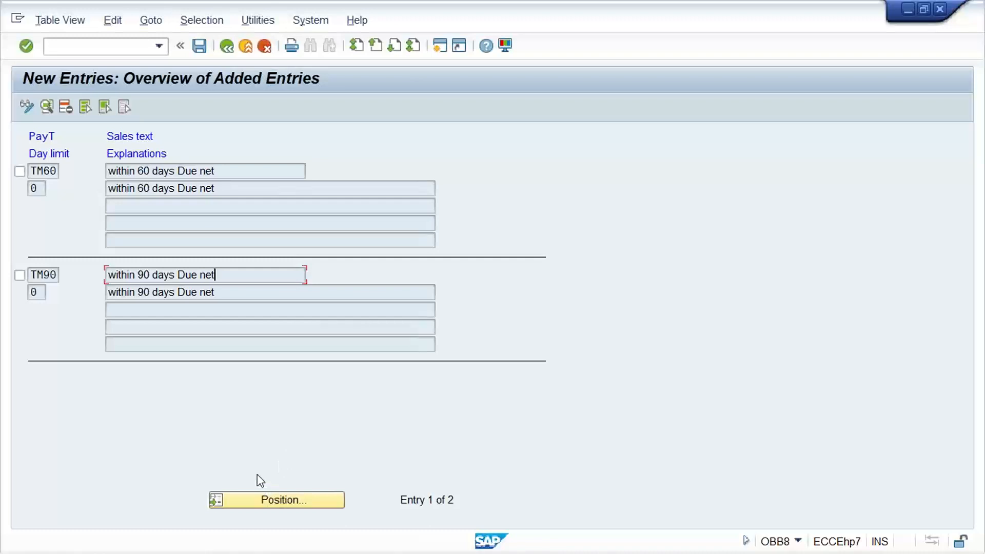
Step: Set the default baseline date of payment term TM60 to Posting date and return to the added entries
double_click(241, 171)
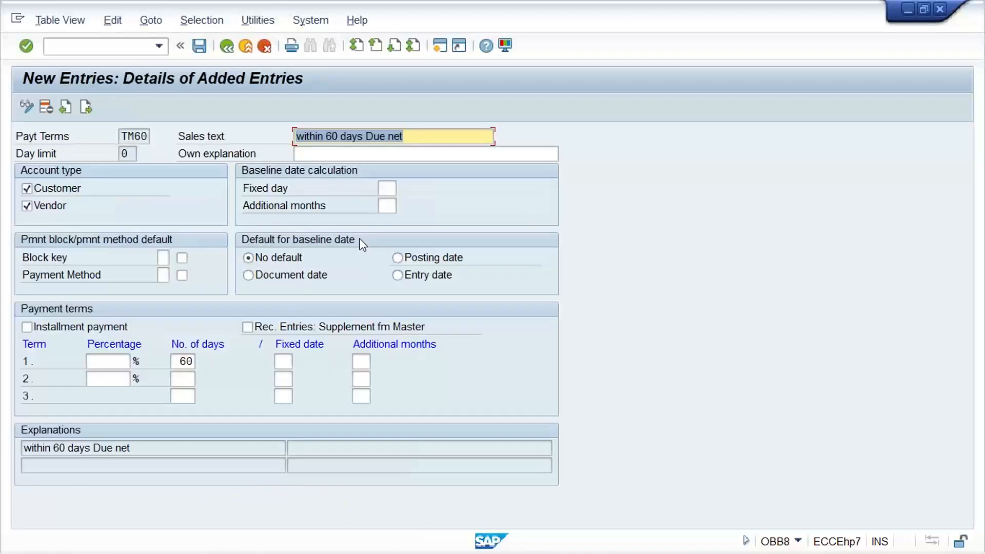
left_click(398, 258)
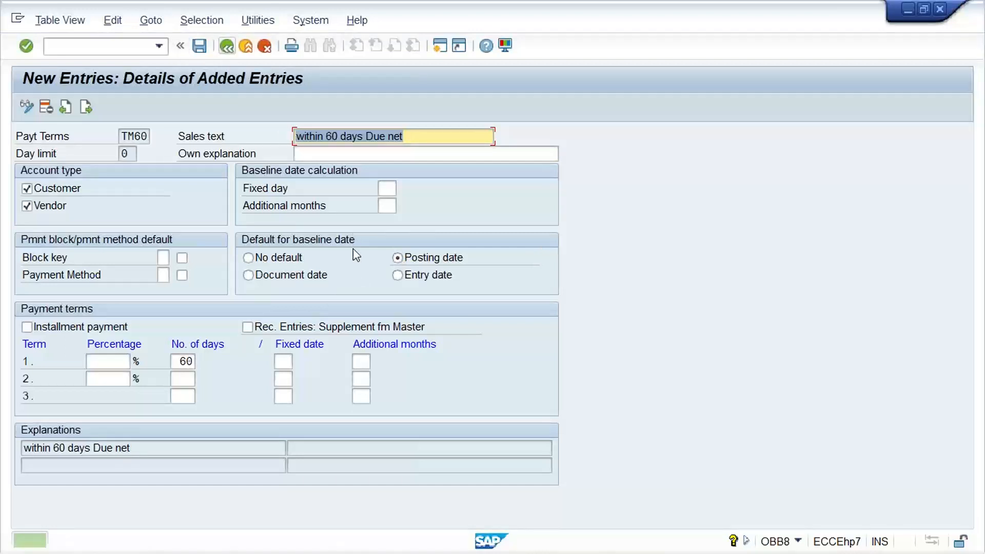
key("F3")
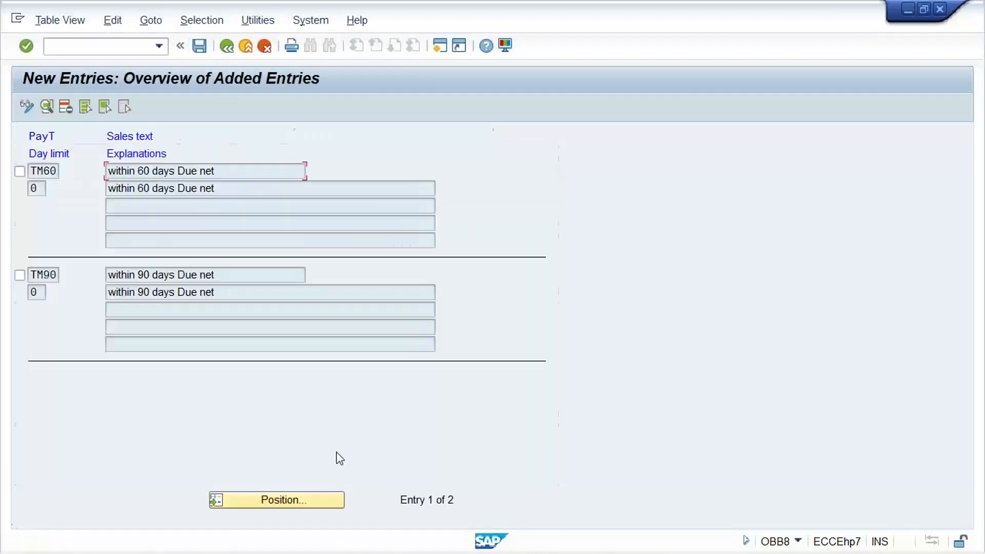
left_click(279, 500)
type("TM")
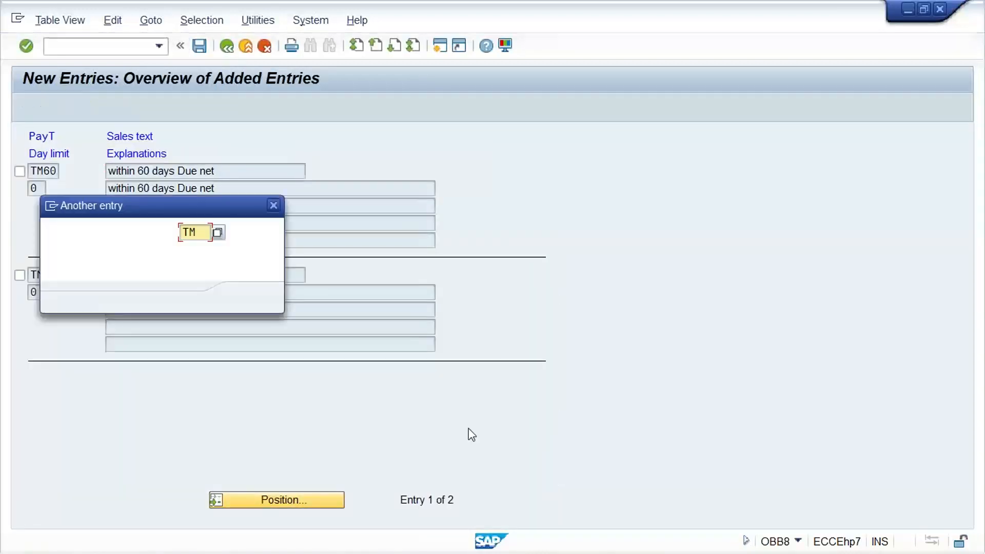
type("90")
key("Return")
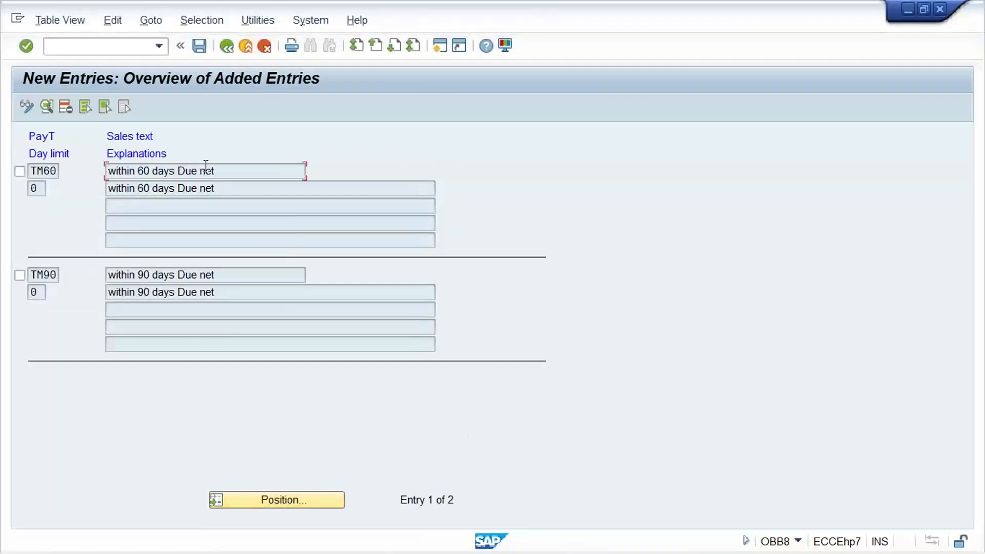
Step: Return to the terms of payment overview, find TM30 and check the default baseline date in its details
left_click(227, 47)
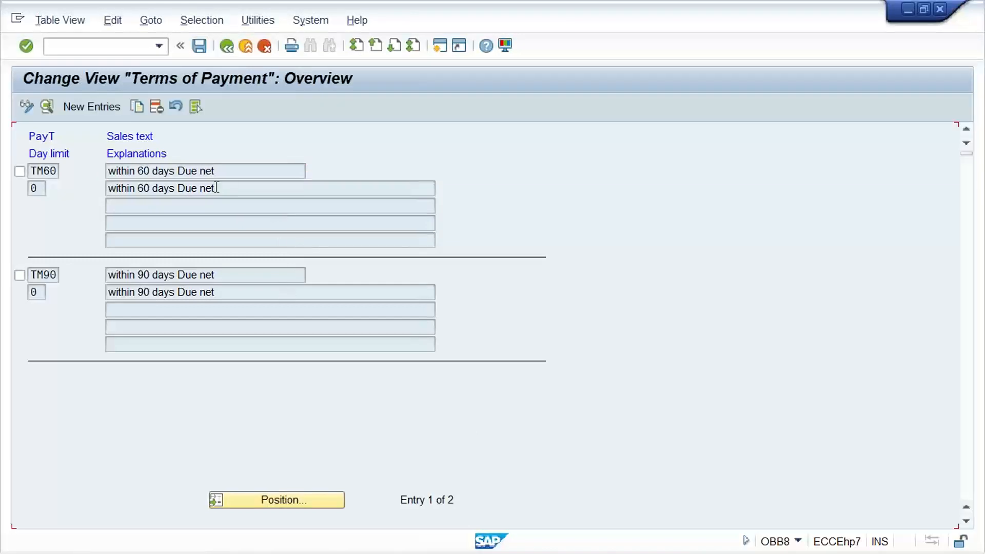
left_click(287, 505)
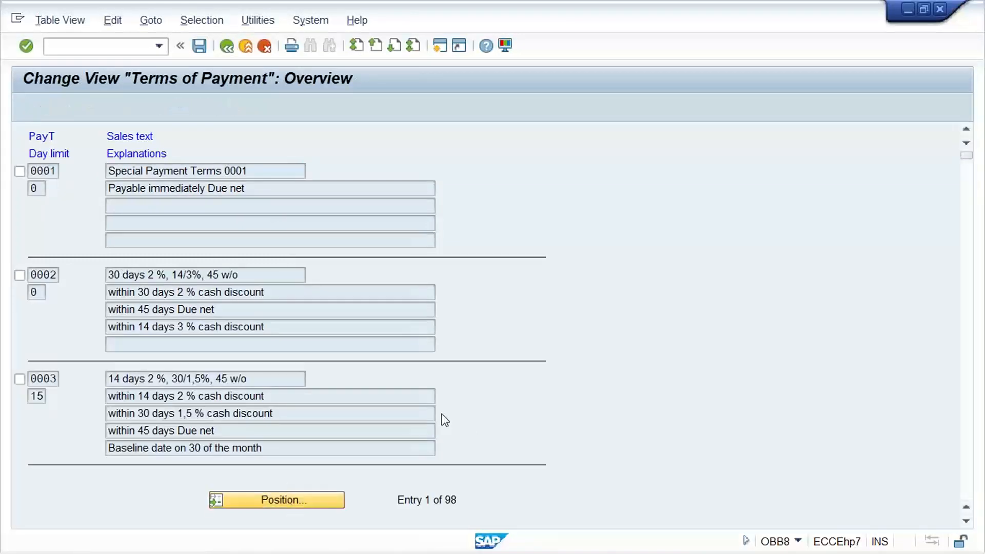
type("TM30")
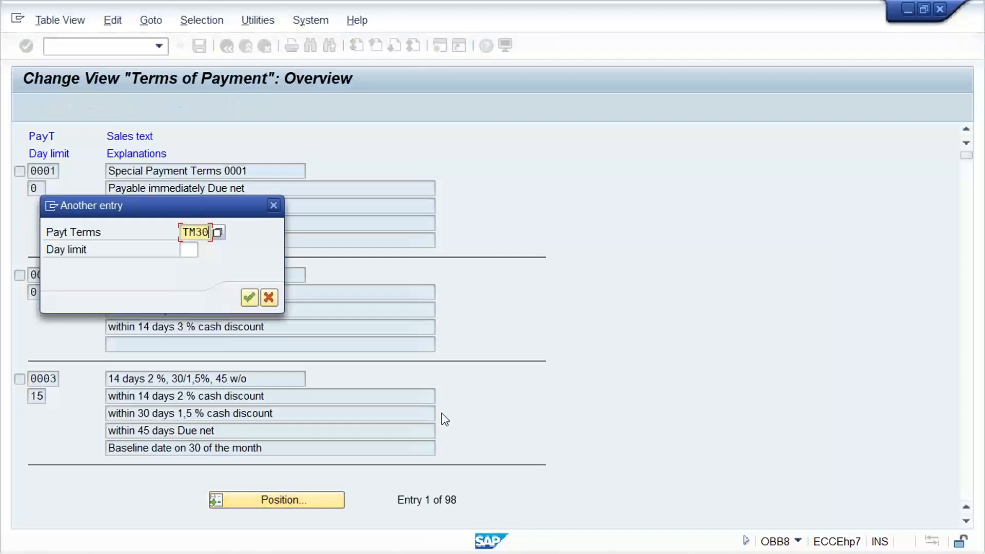
key("Return")
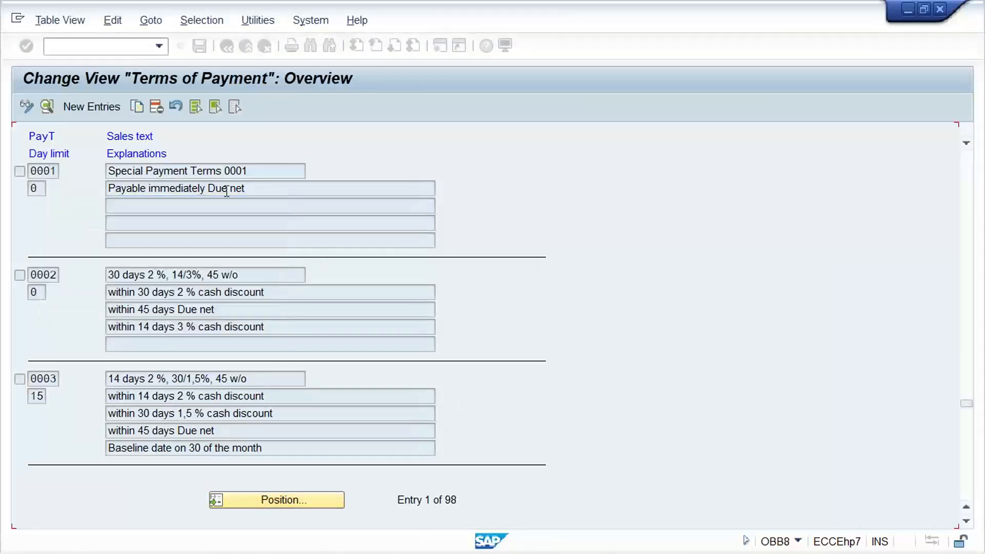
double_click(228, 174)
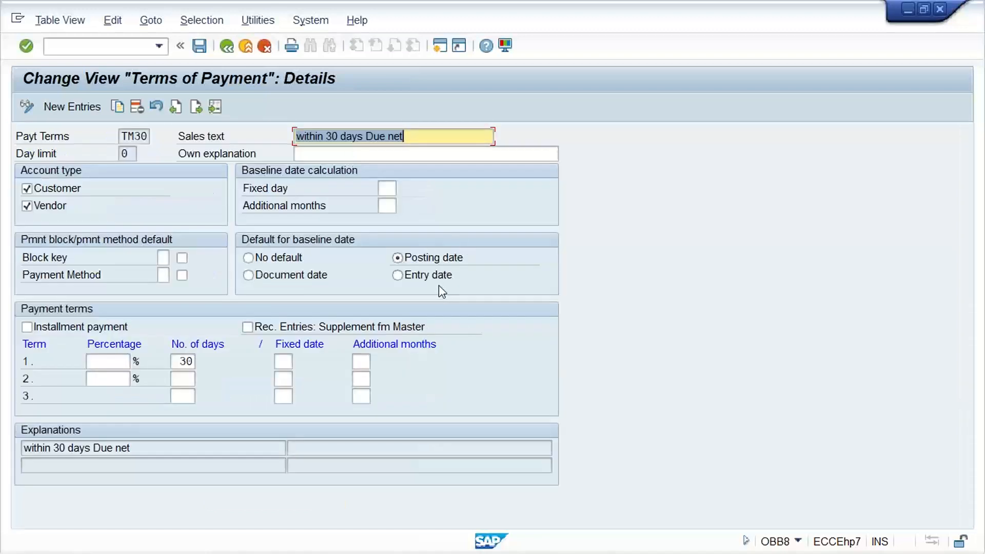
key("ctrl+s")
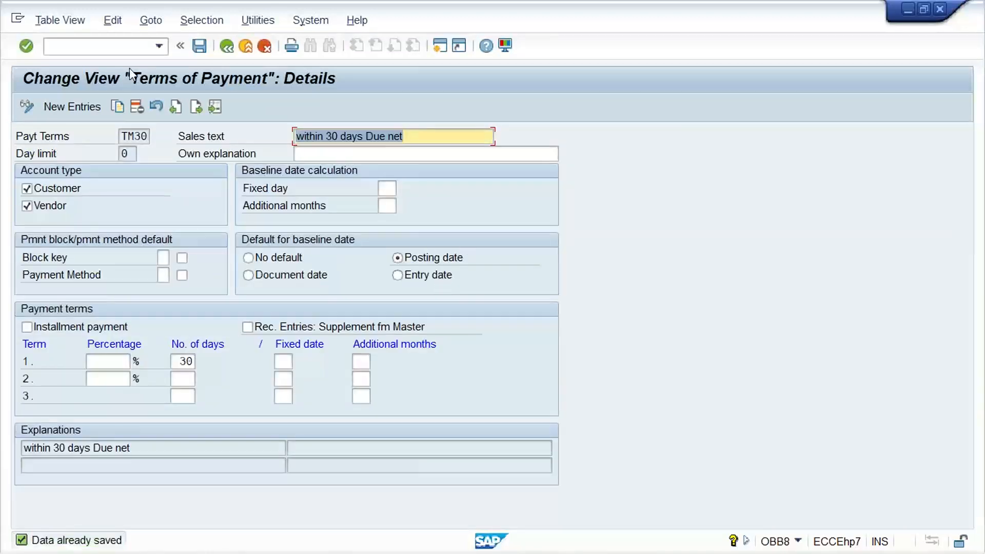
Step: Create a new payment term entry TM00 and mark it as an installment payment
left_click(74, 106)
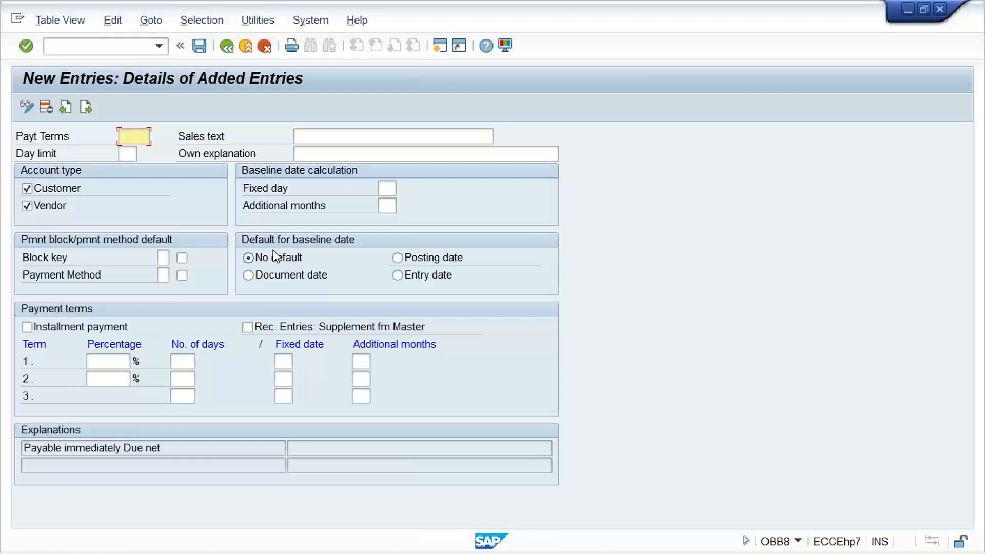
type("TM00")
left_click(27, 327)
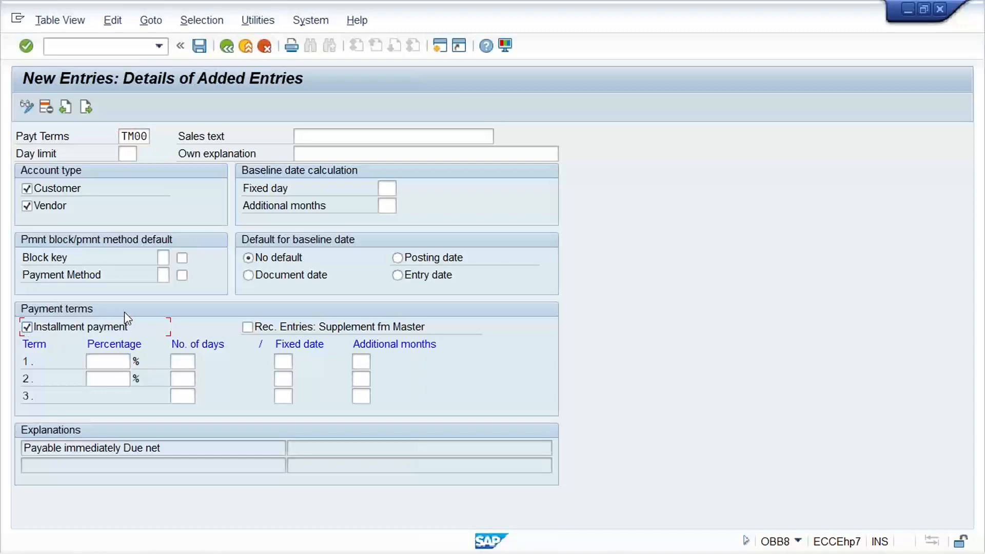
key("Return")
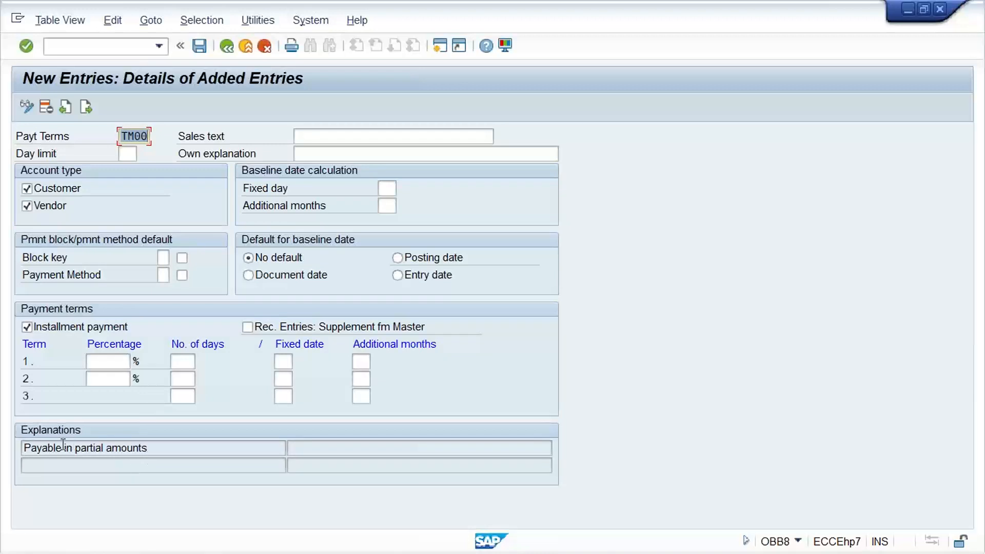
left_click_drag(154, 447, 3, 447)
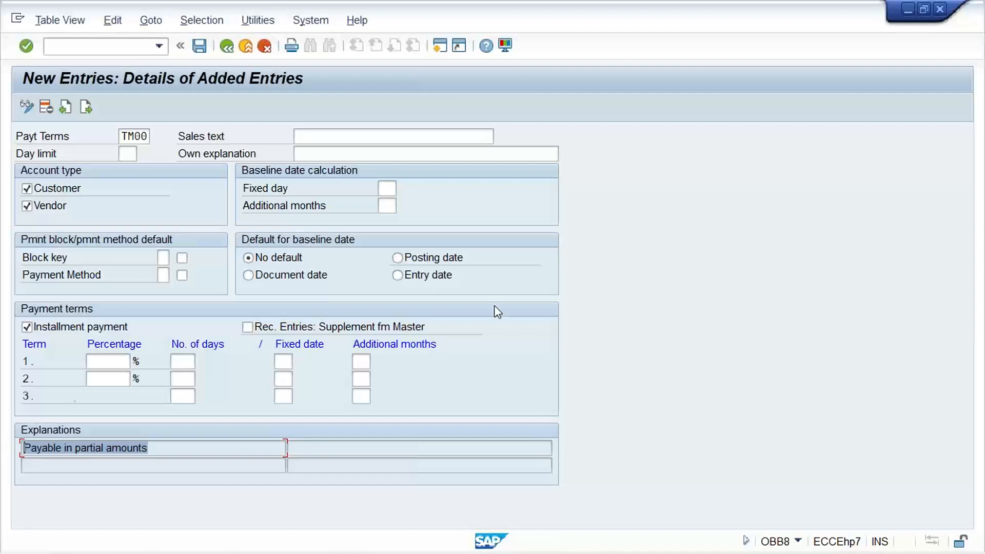
Step: Enter "Installment payment (3)" as both the sales text and the own explanation of TM00, and save the entry
left_click(330, 143)
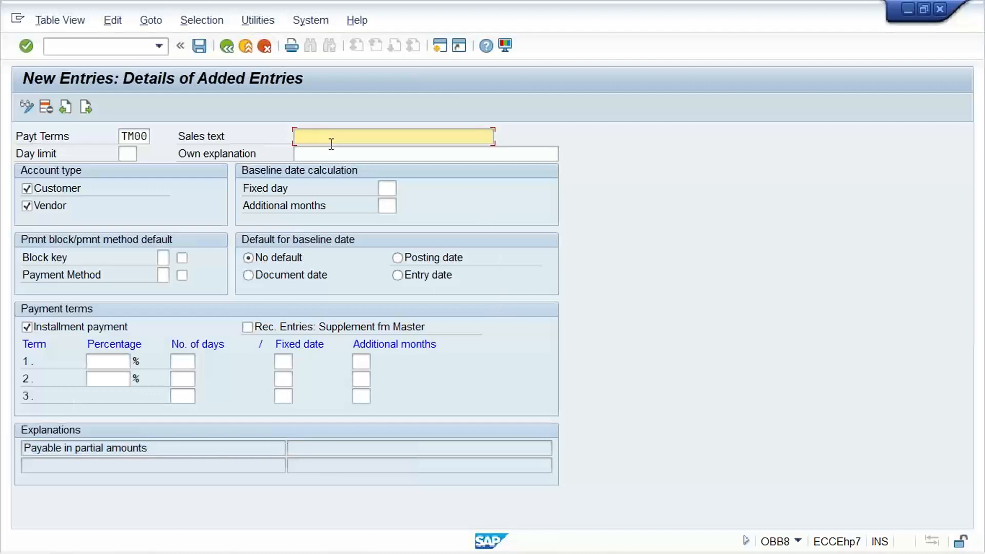
type("Installment payment (3)")
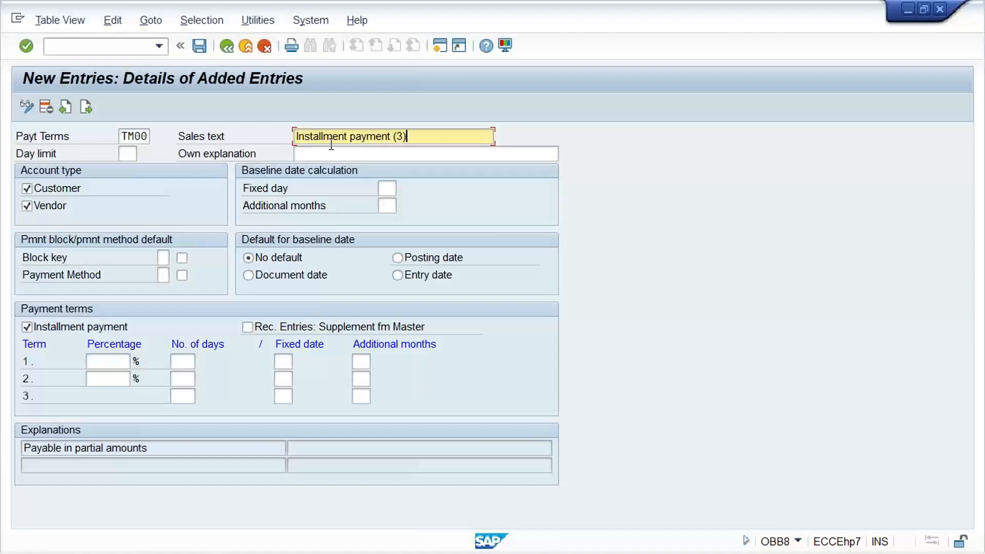
key("Tab")
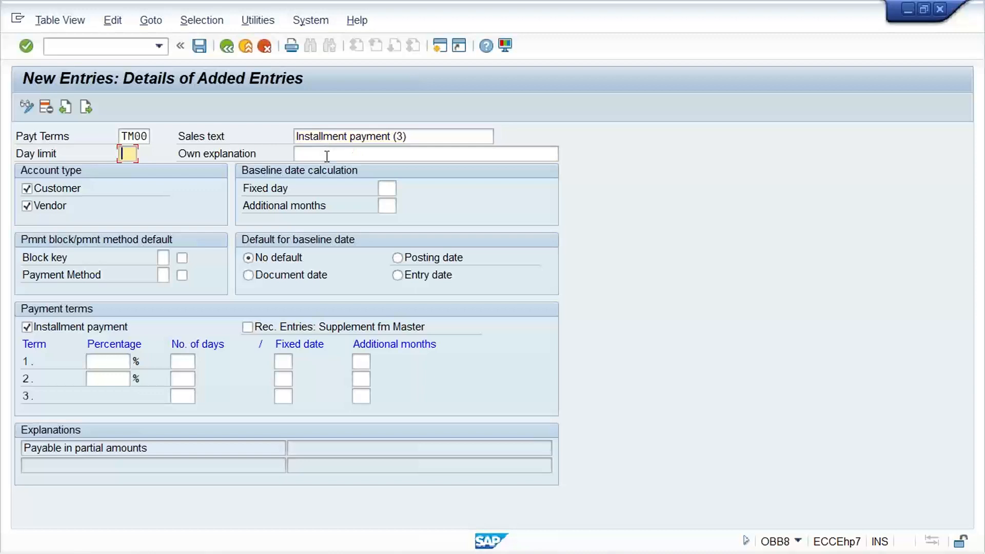
left_click(328, 153)
type("Installment payment (3)")
key("Return")
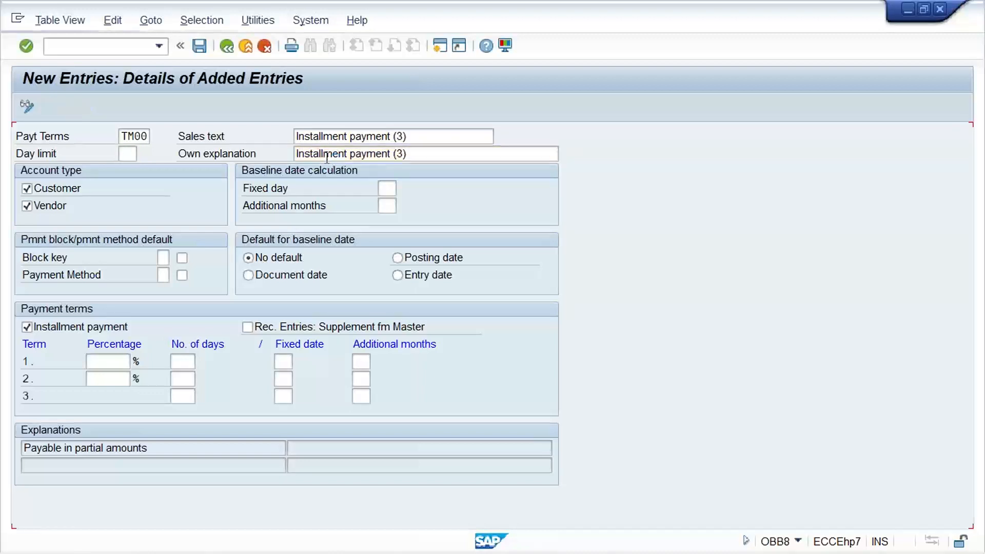
key("ctrl+s")
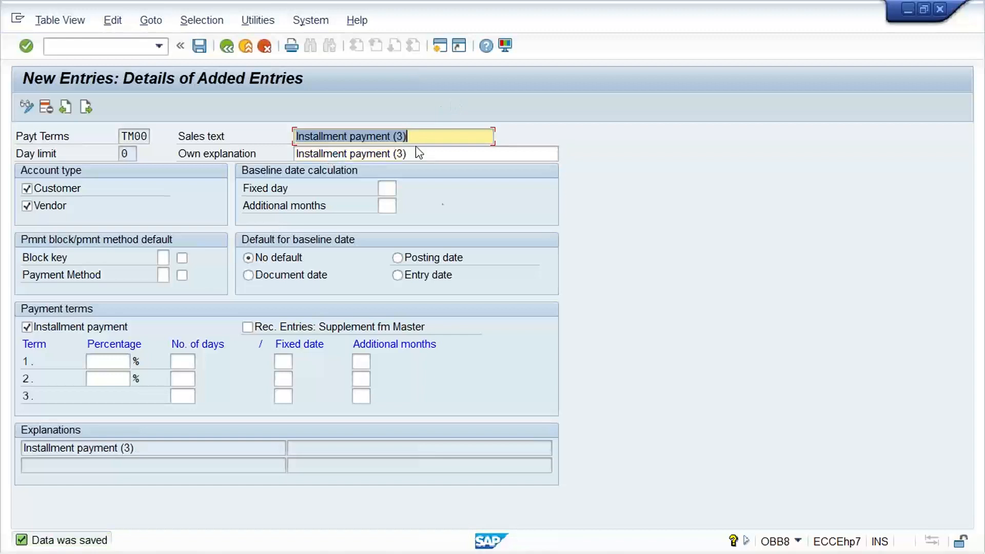
key("F3")
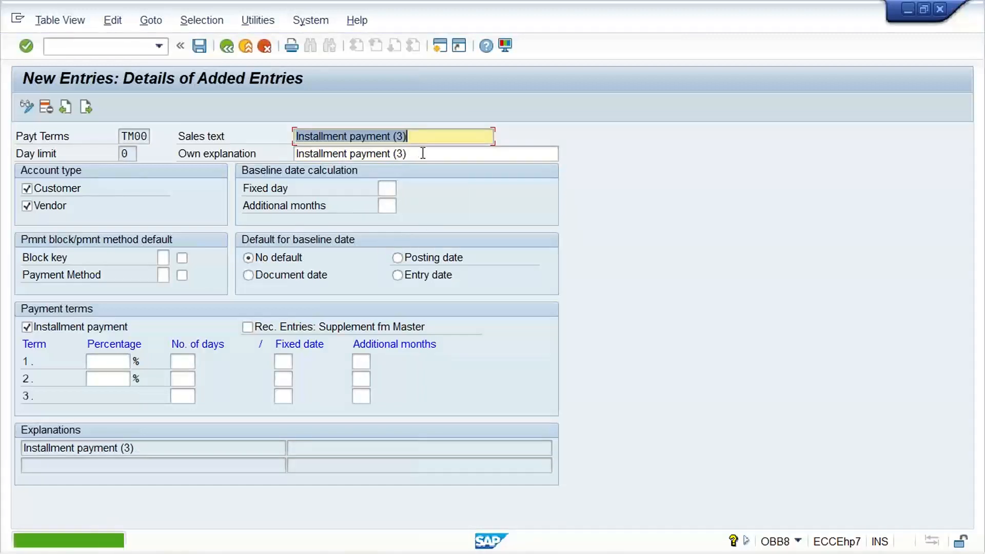
left_click_drag(422, 152, 245, 144)
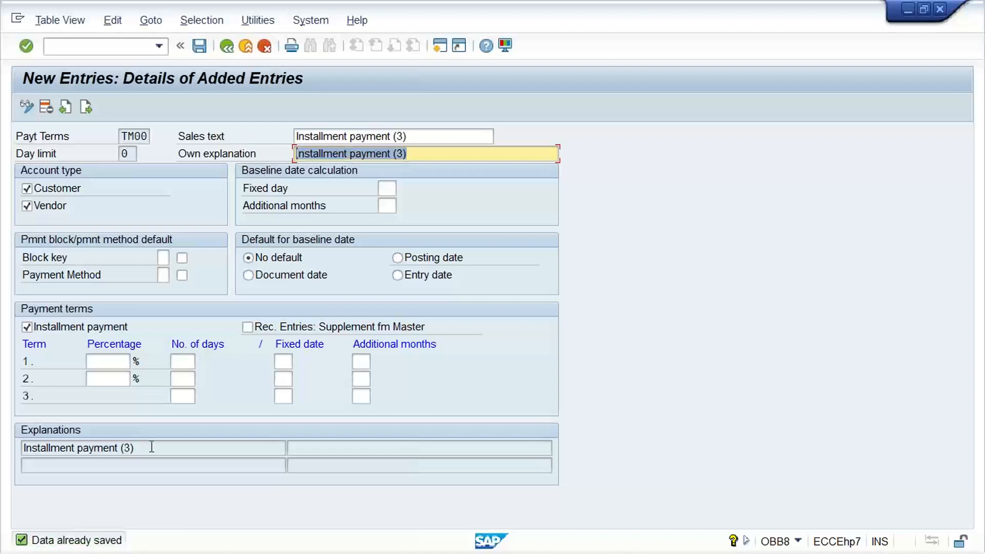
left_click_drag(151, 446, 4, 445)
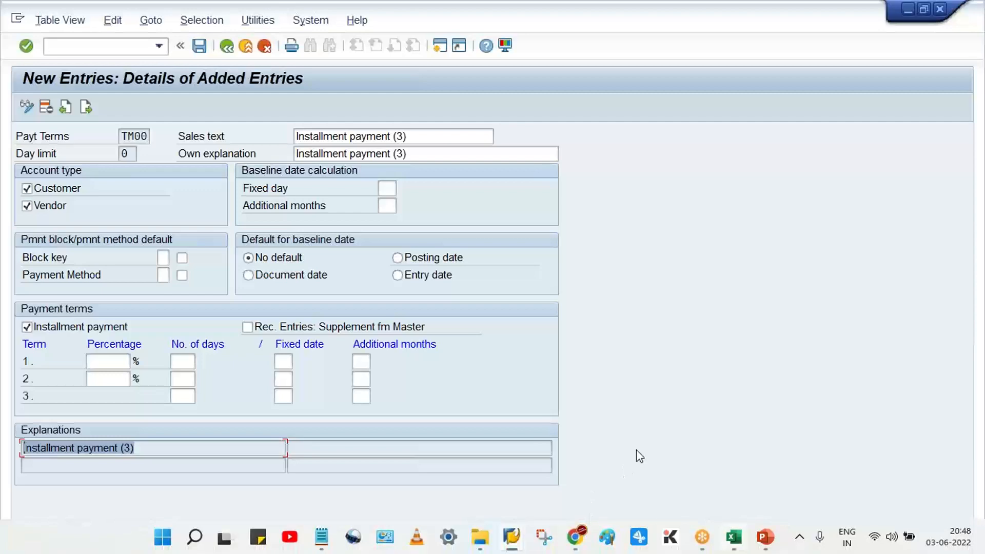
Step: Switch to the Excel workbook "#0. Class" and review the TM00 installment breakdown on sheet TM00_2
key("alt+Tab")
left_click(576, 392)
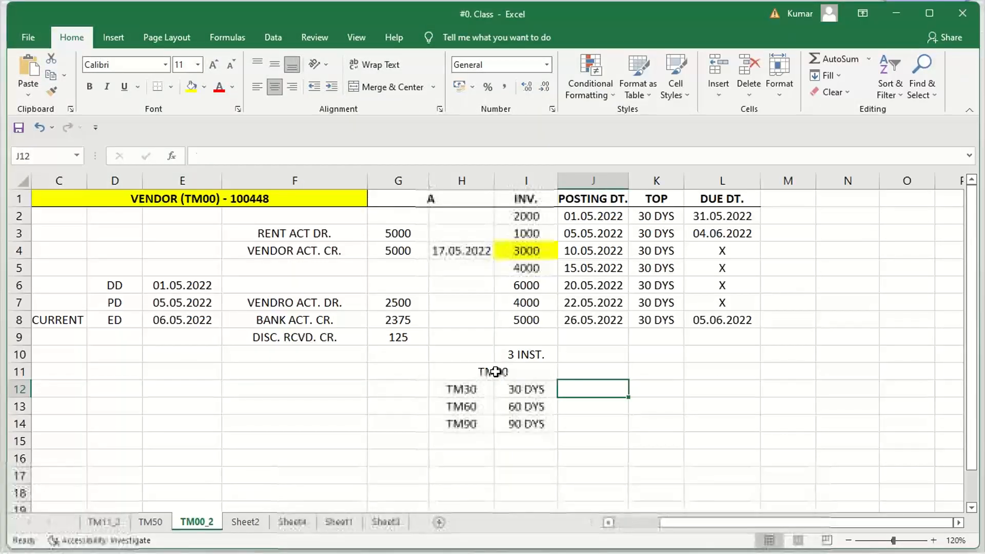
left_click(495, 371)
left_click(599, 361)
left_click(582, 373)
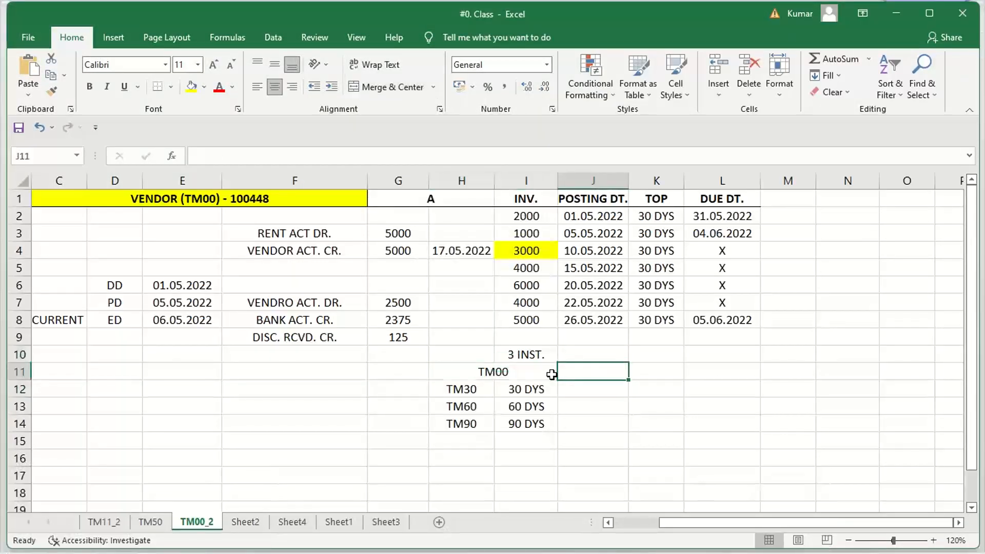
Step: Extend the TM00 label in merged cell H11 to read "TM00 - vendor master"
left_click(531, 373)
double_click(530, 374)
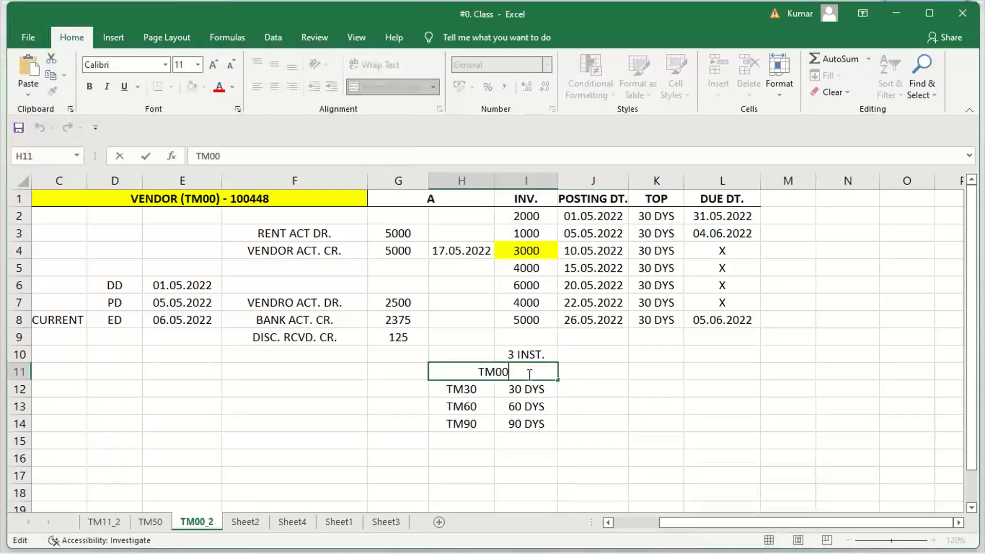
type("- vendor")
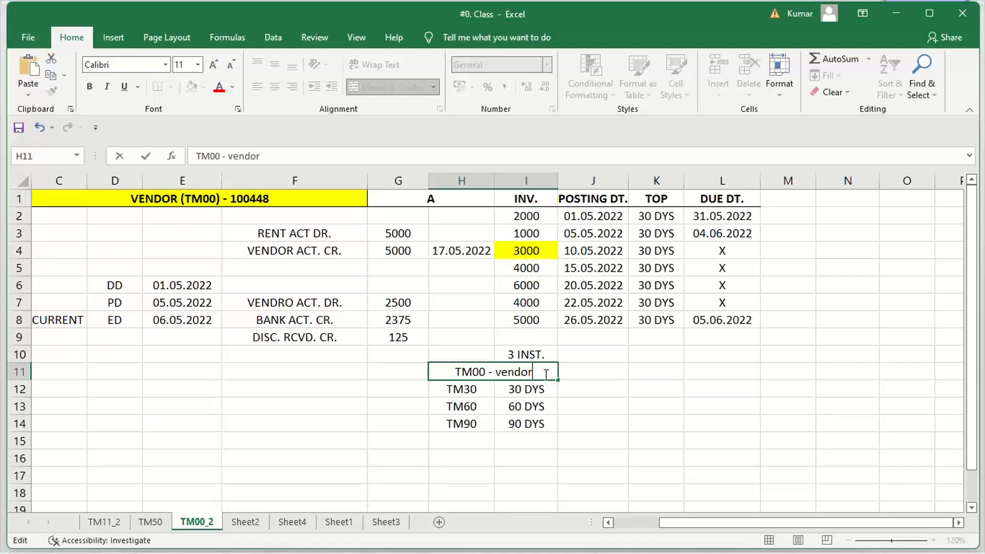
type(" mast")
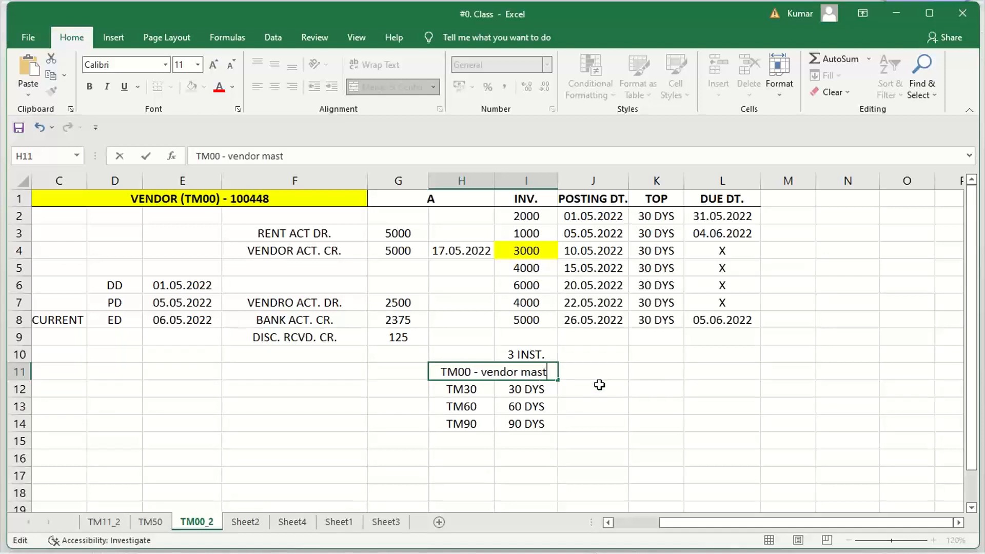
type("er\\")
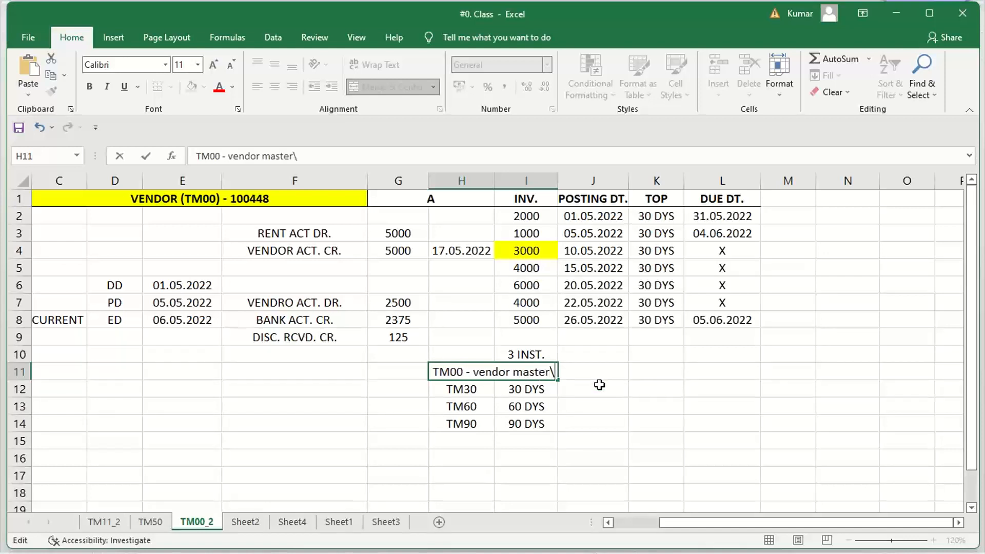
key("BackSpace")
key("Return")
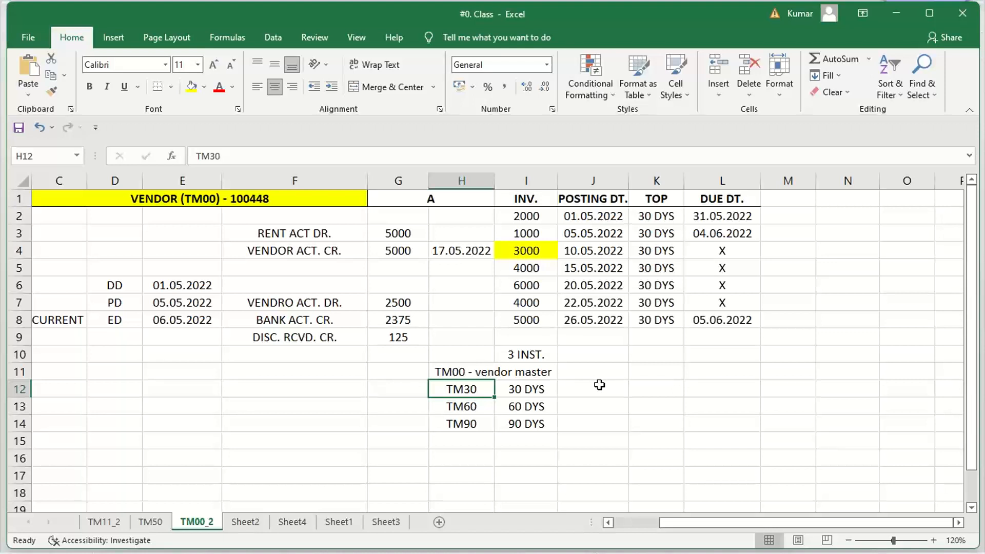
Step: Examine how the TM00 vendor master term in H11 relates to installment terms TM30, TM60 and TM90 in H12:H14
left_click(444, 371)
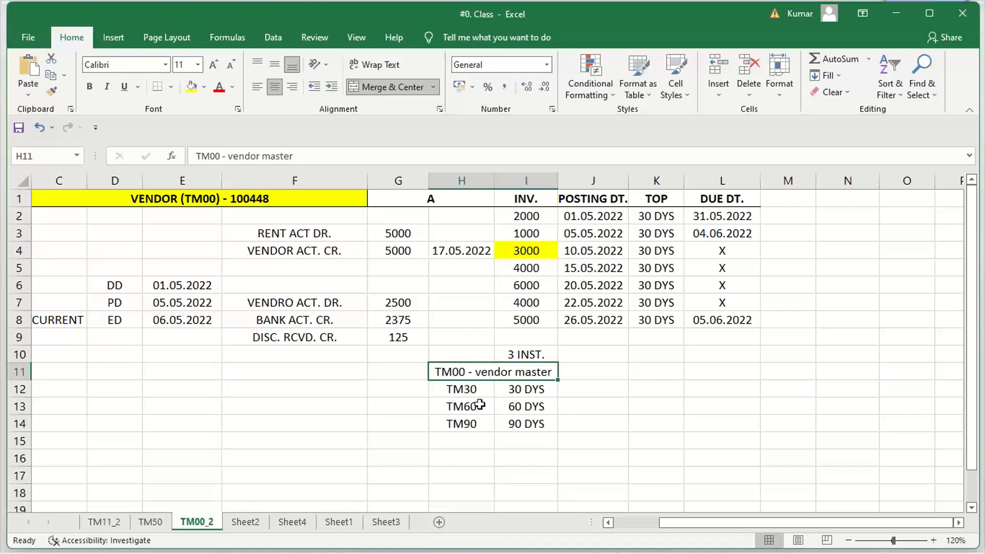
left_click(466, 391)
left_click(470, 406)
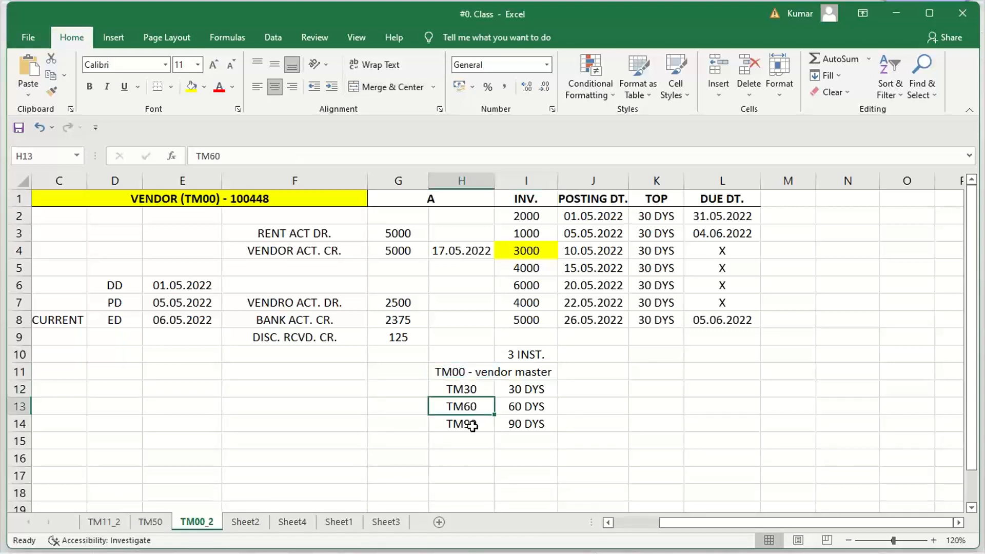
left_click(472, 426)
left_click_drag(467, 390, 466, 424)
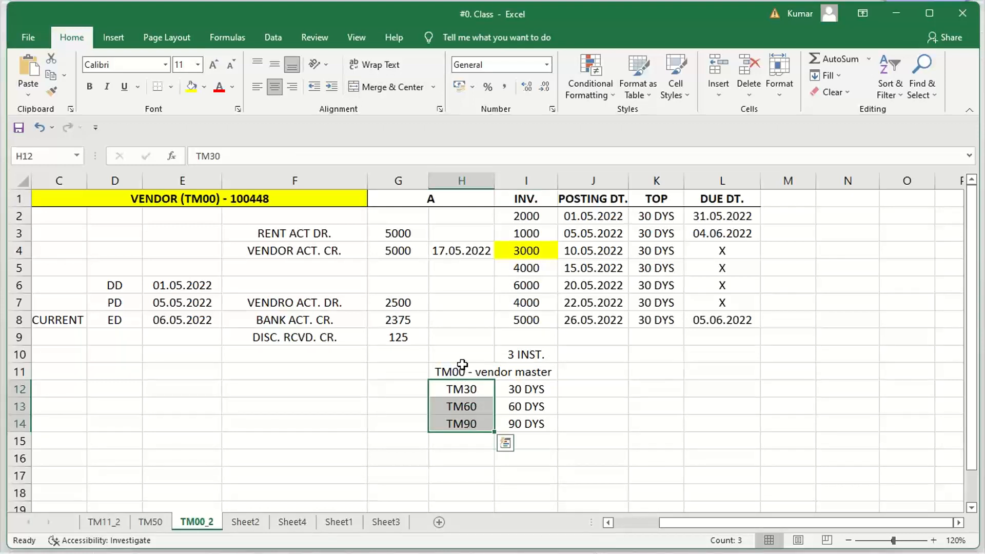
left_click(460, 367)
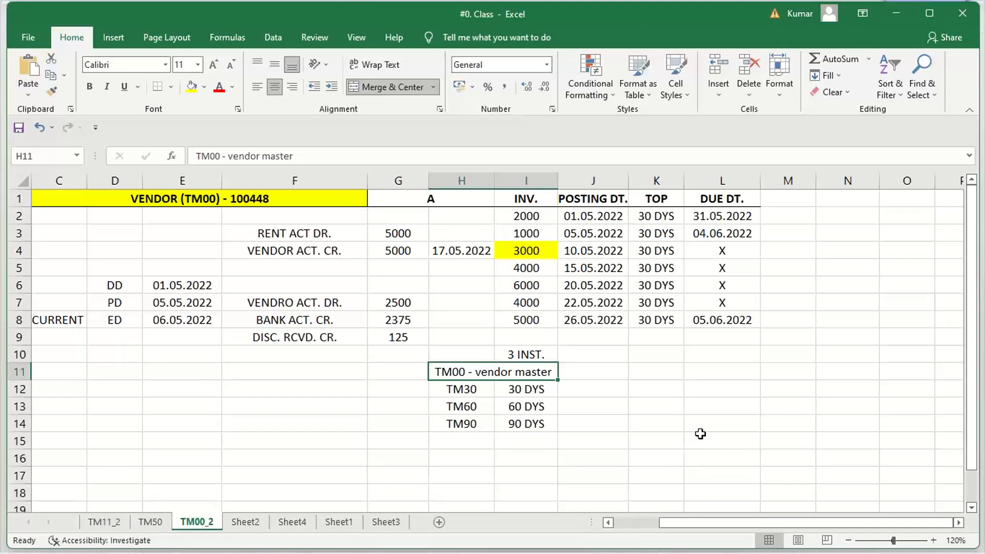
left_click(889, 214)
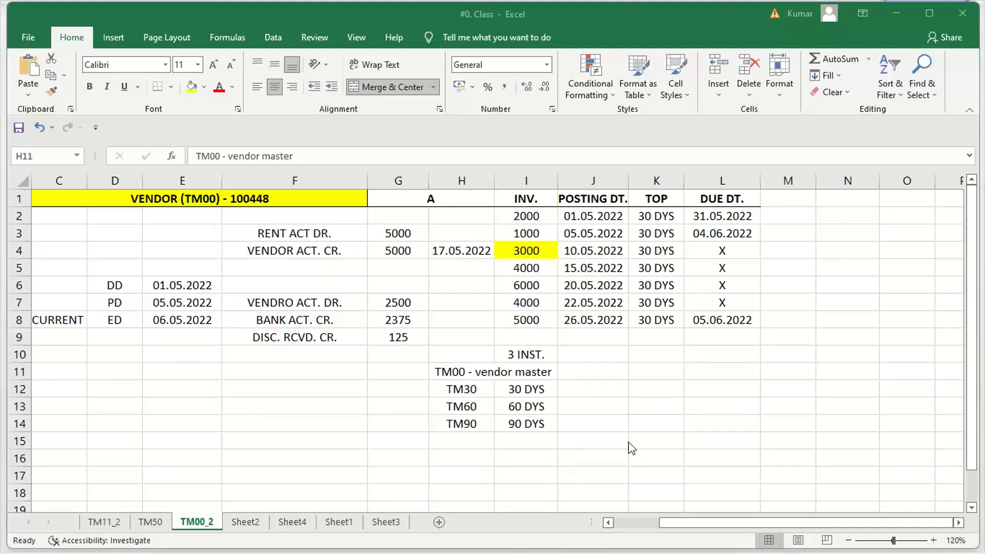
left_click(597, 437)
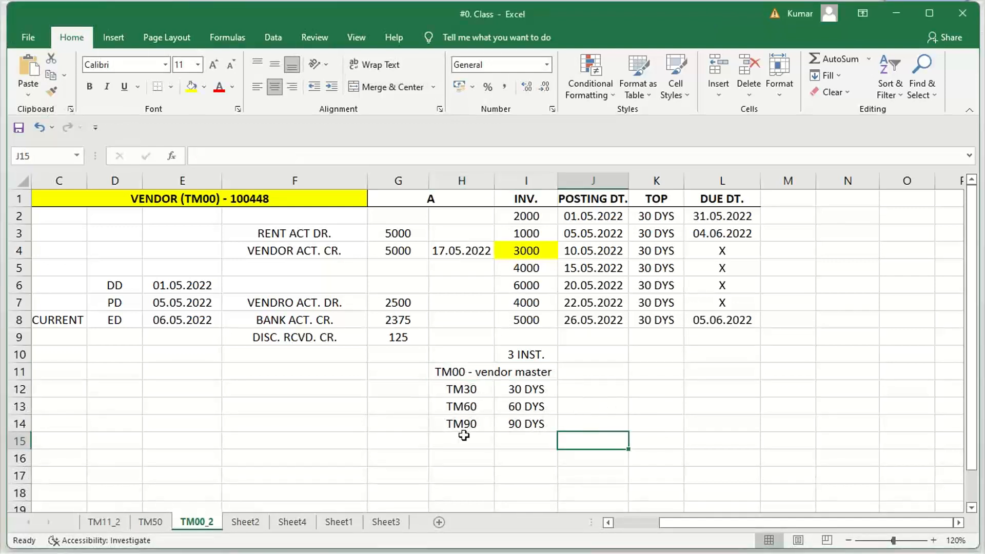
left_click(450, 374)
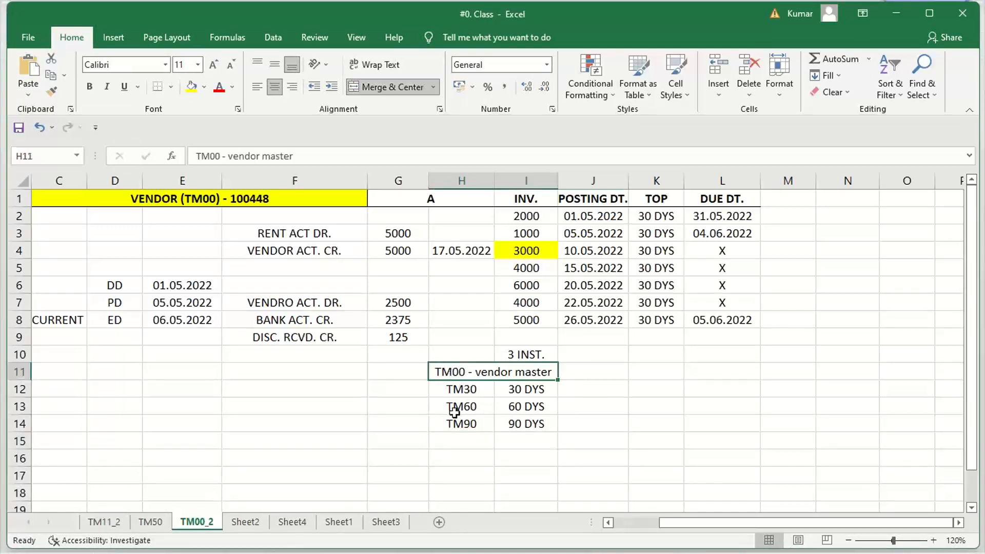
left_click(464, 387)
left_click(488, 407)
left_click(487, 429)
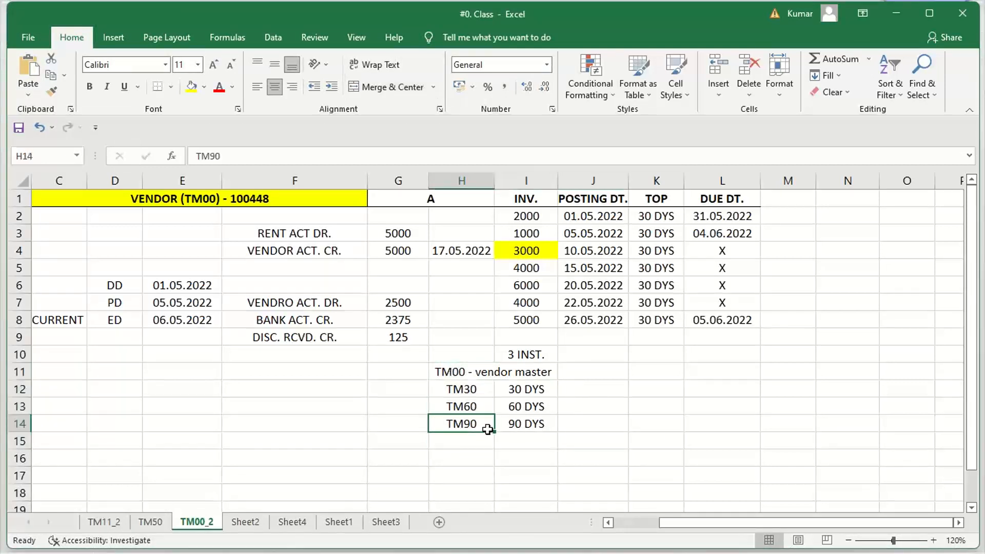
left_click(467, 405)
left_click(461, 387)
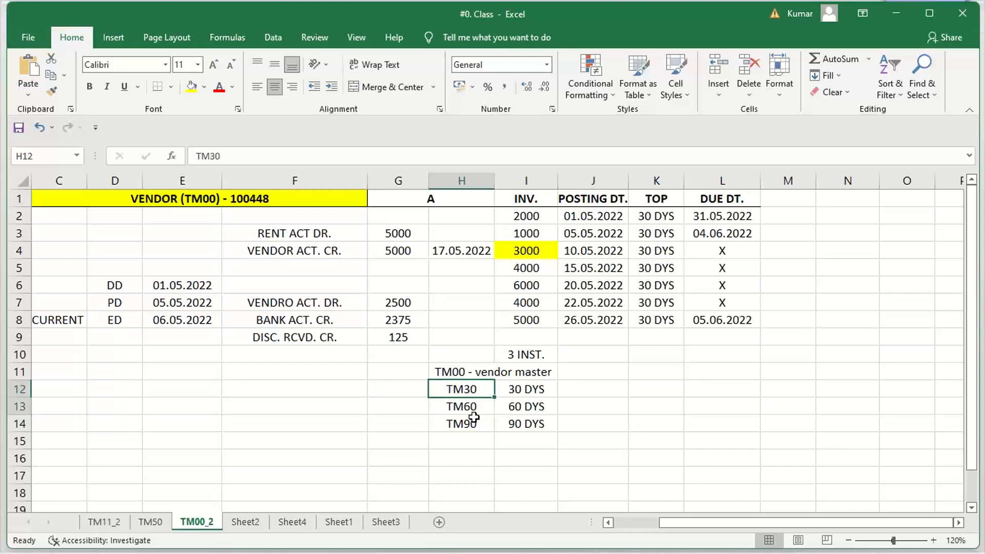
left_click_drag(472, 418, 458, 419)
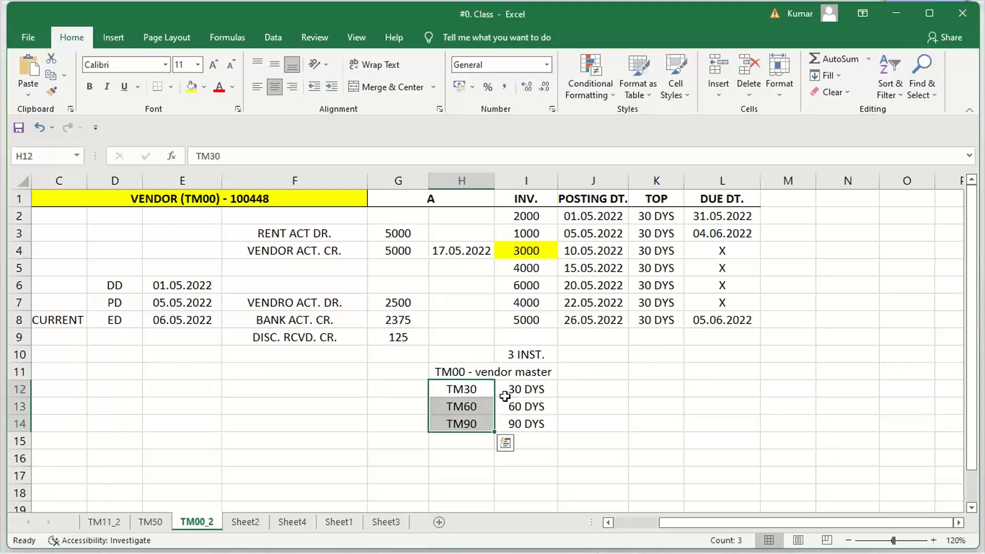
left_click(453, 372)
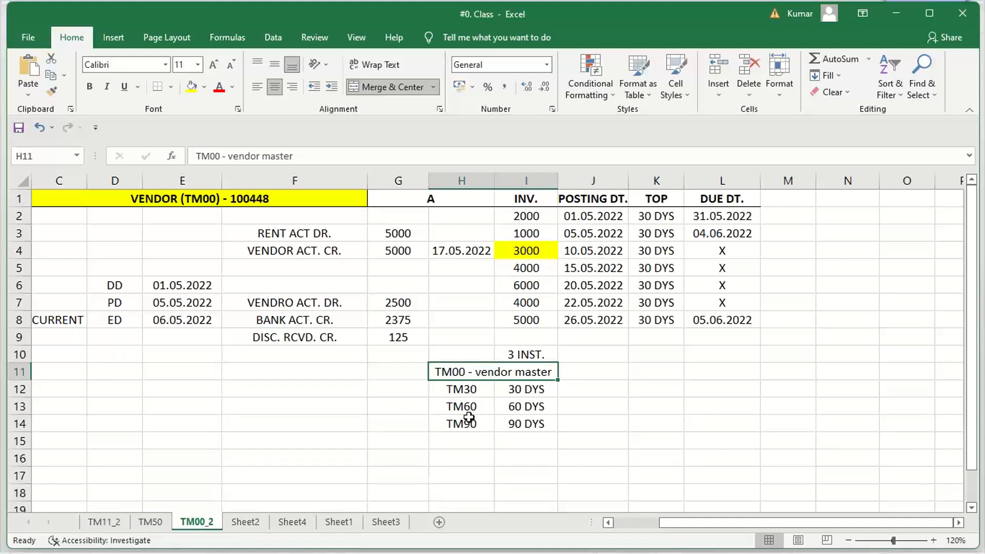
left_click_drag(470, 389, 478, 422)
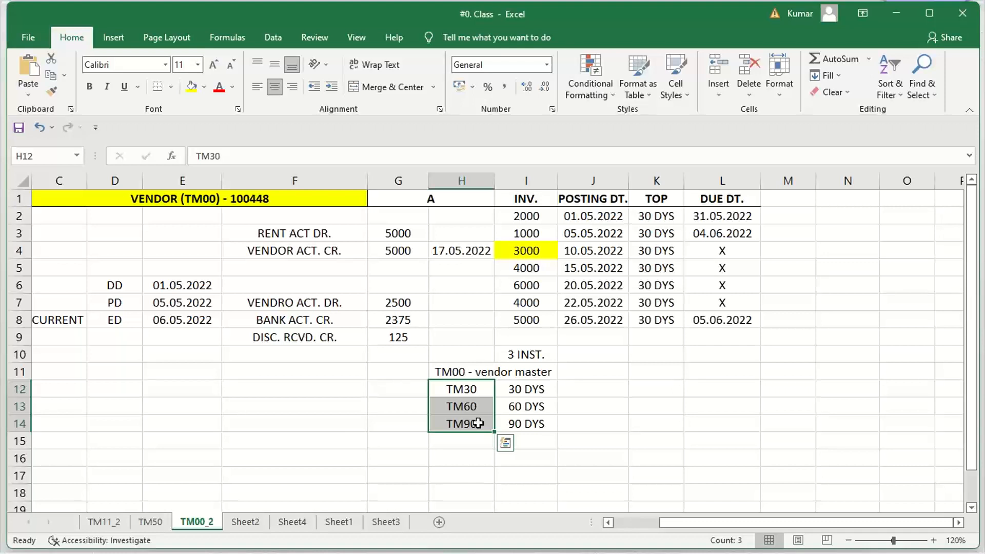
left_click(430, 371)
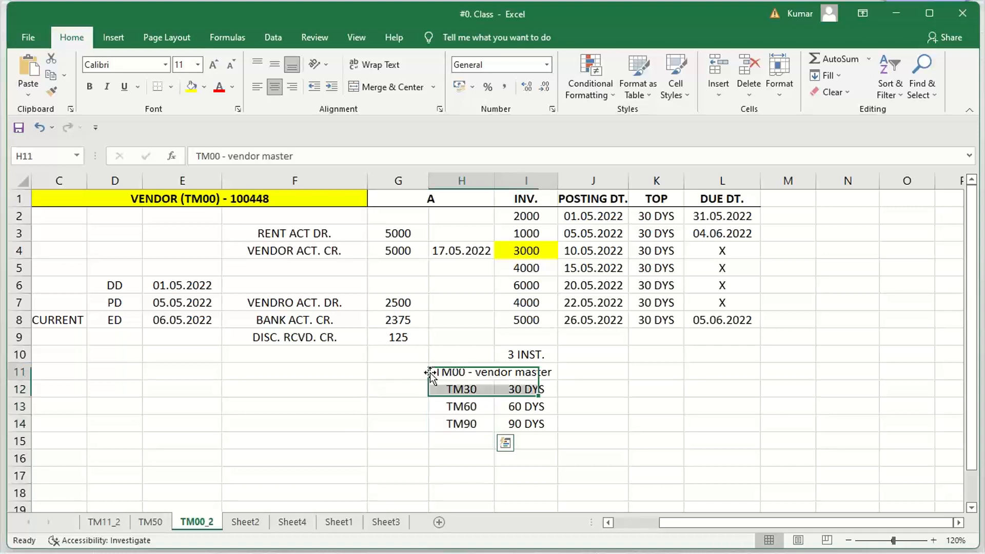
left_click(449, 407)
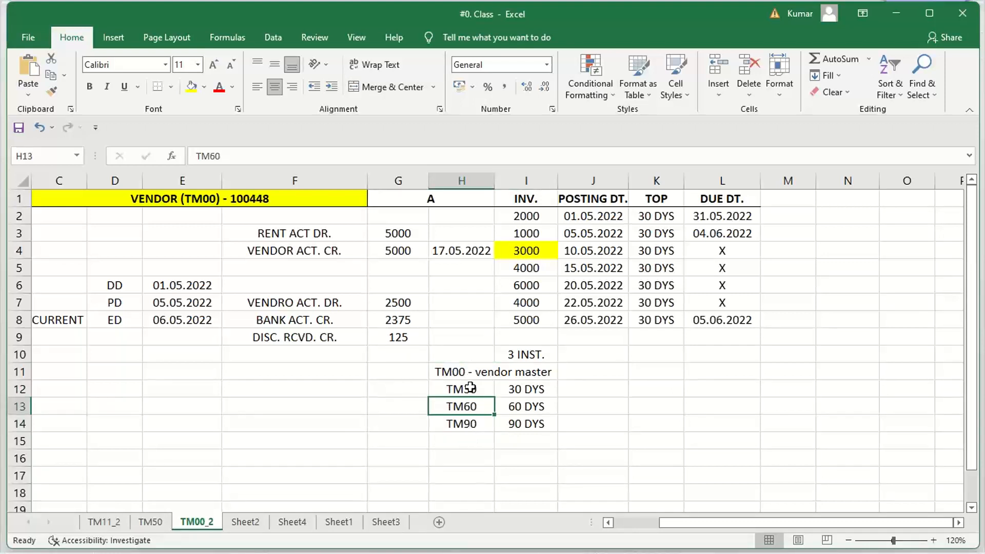
key("Down")
left_click(457, 371)
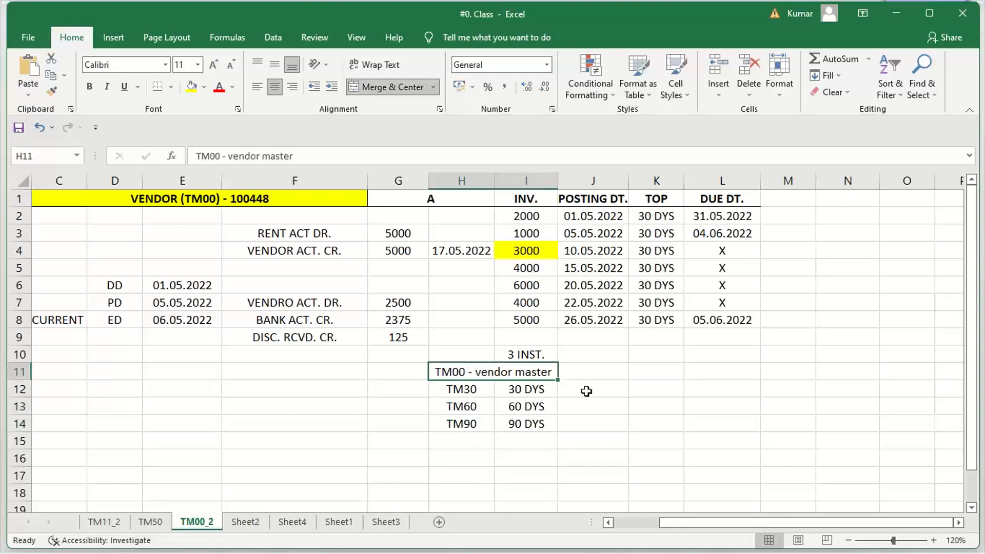
Step: Merge cells G12:G14 beside the three installment terms and enter "Assigned", aligned to the vertical middle
left_click_drag(410, 390, 408, 424)
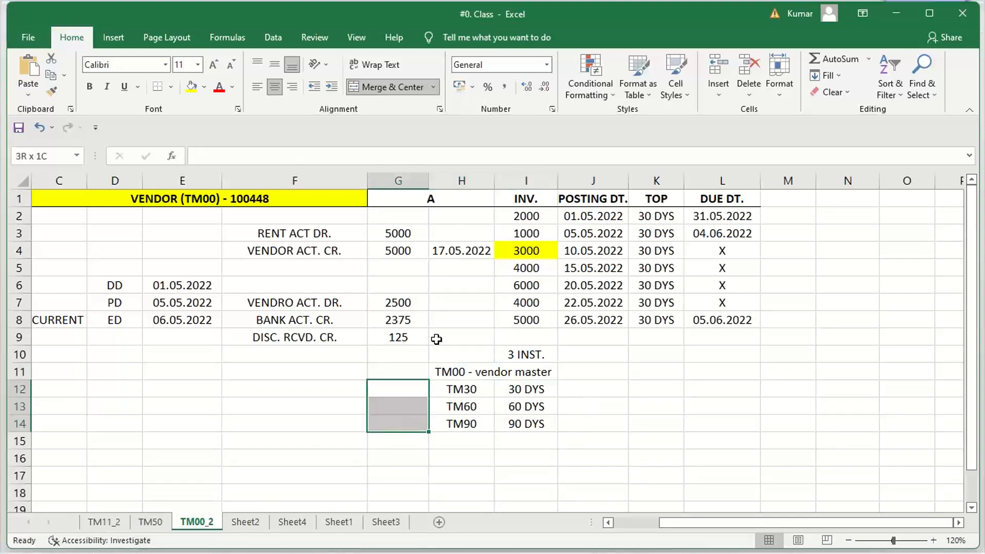
left_click(390, 86)
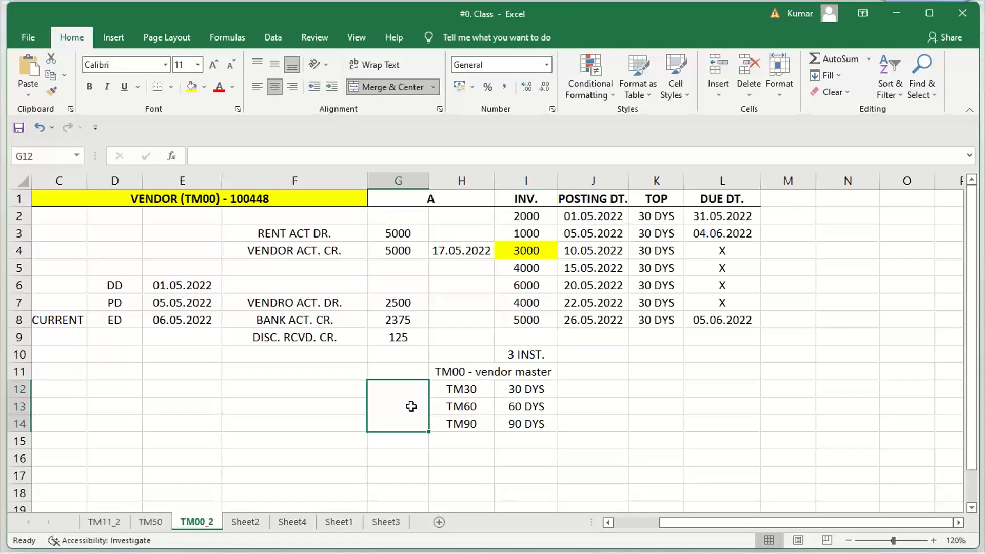
type("Assigned")
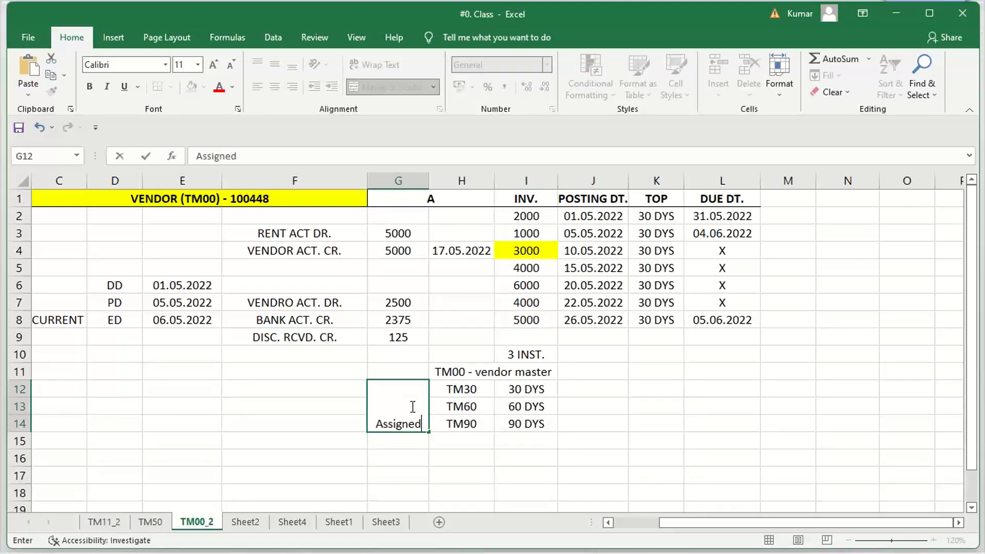
key("Return")
left_click(410, 407)
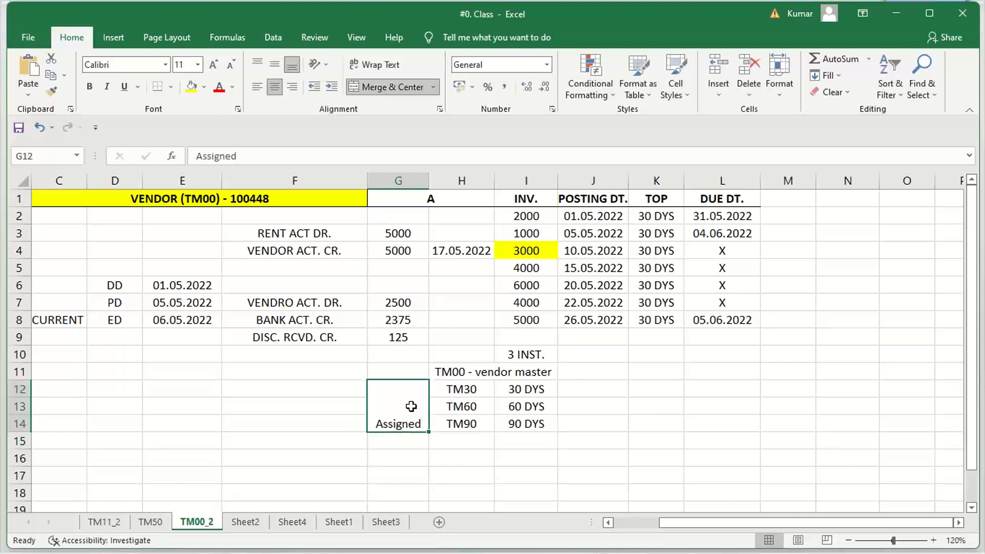
left_click(272, 63)
left_click(457, 372)
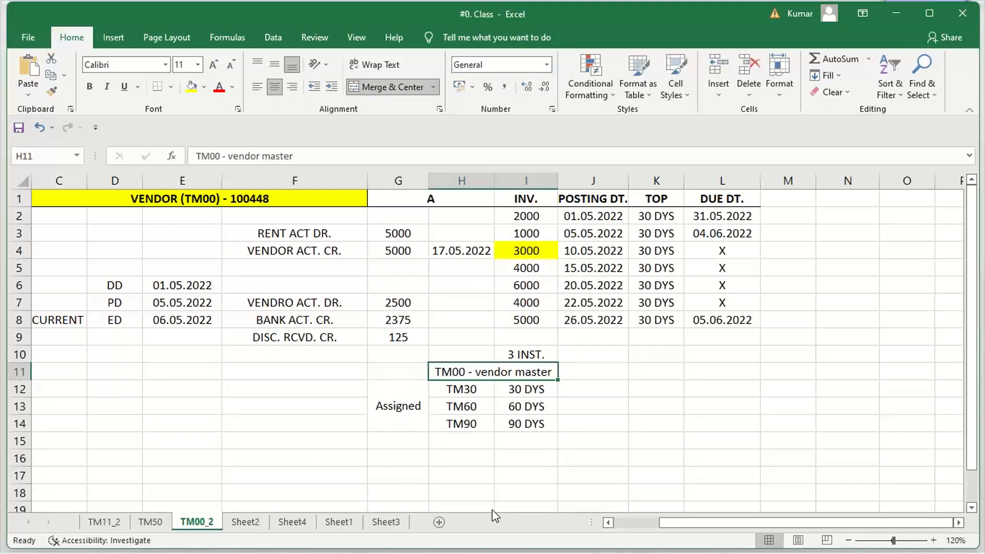
Step: Switch to SAP, open a new session and run transaction OBB9 to maintain installment payment terms
mouse_move(623, 537)
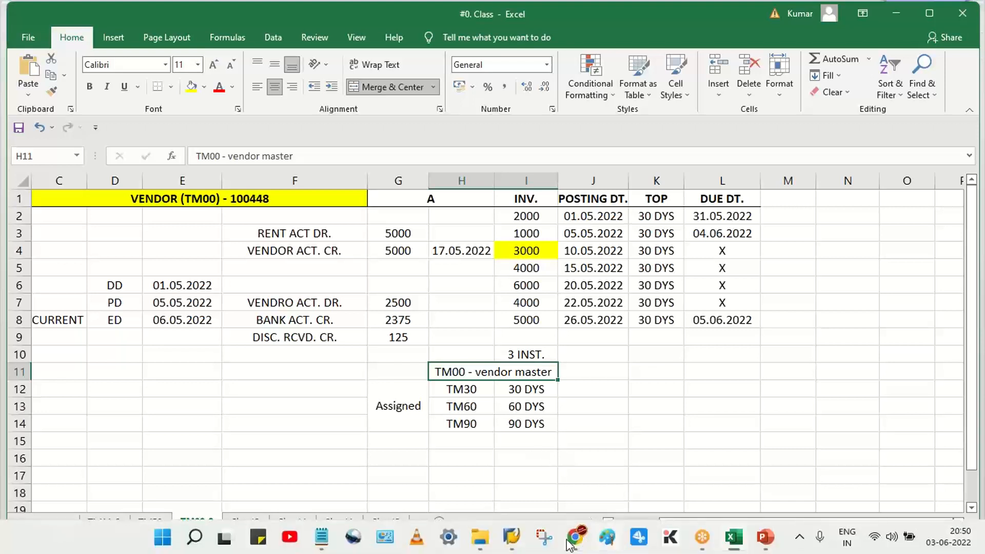
mouse_move(514, 539)
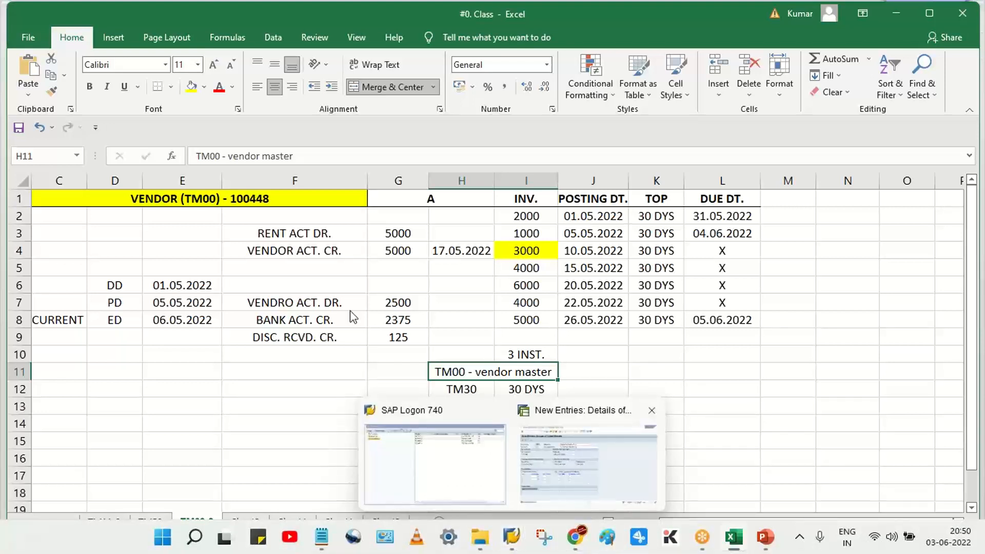
left_click(588, 464)
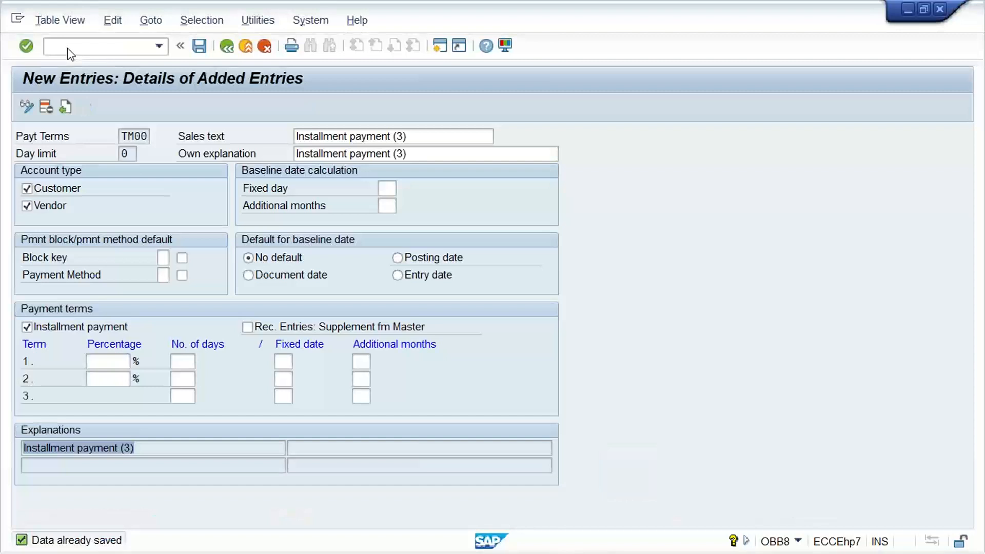
left_click(68, 48)
left_click(436, 51)
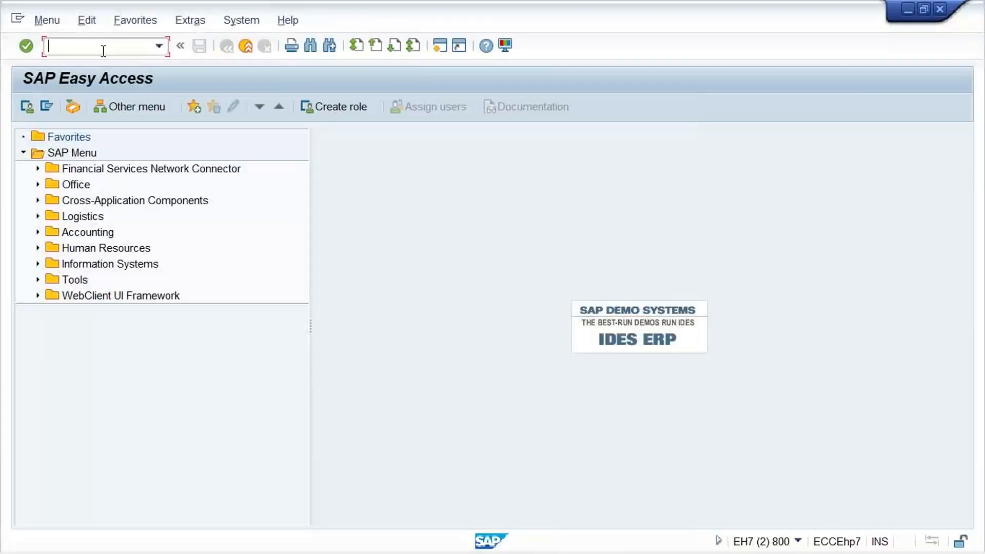
type("obb9")
key("Return")
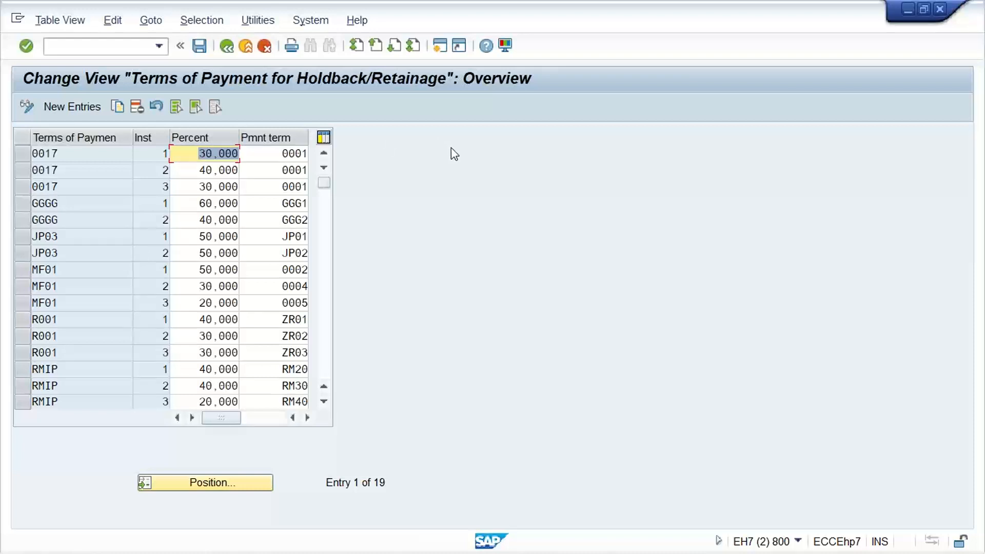
Step: Create new entries with TM00 as the terms of payment in the first three rows
left_click(80, 108)
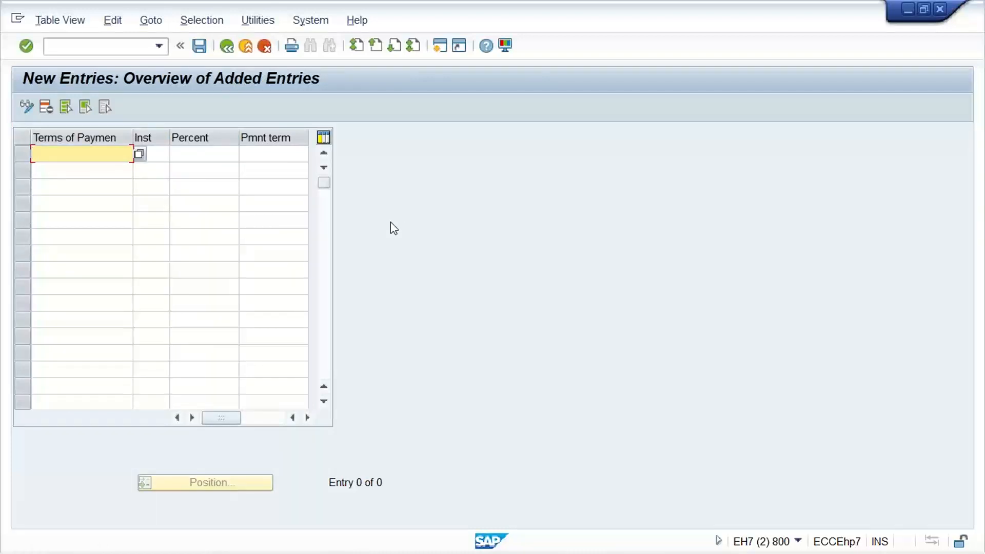
type("tm")
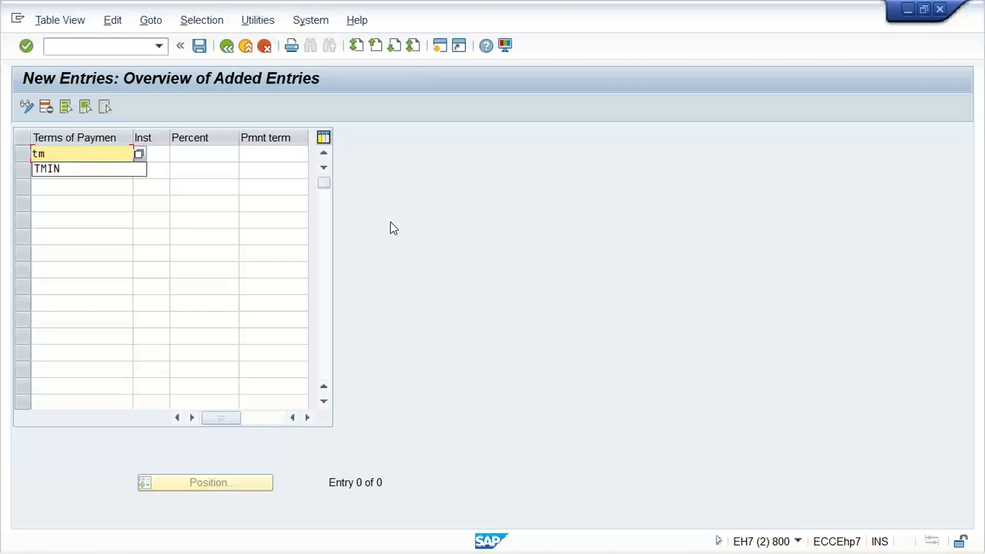
key("BackSpace")
key("BackSpace")
type("TM00")
key("Down")
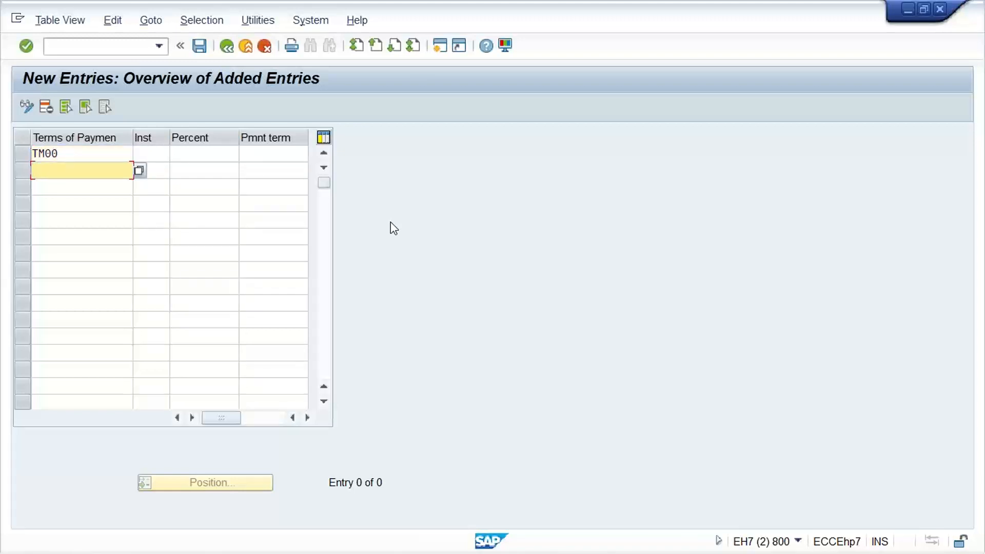
type("TM00")
key("Down")
type("TM00")
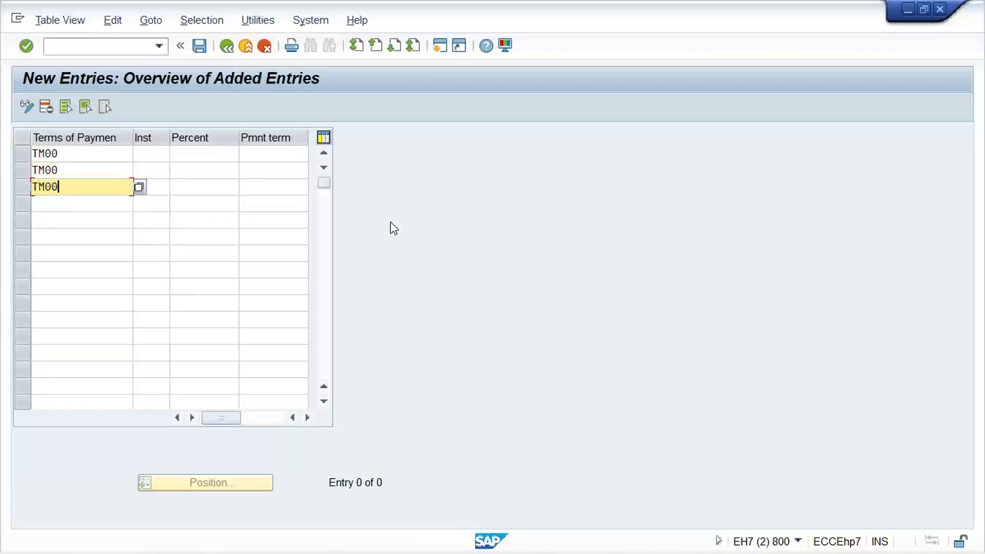
Step: Number the three TM00 entries as installments 1, 2 and 3
left_click(151, 148)
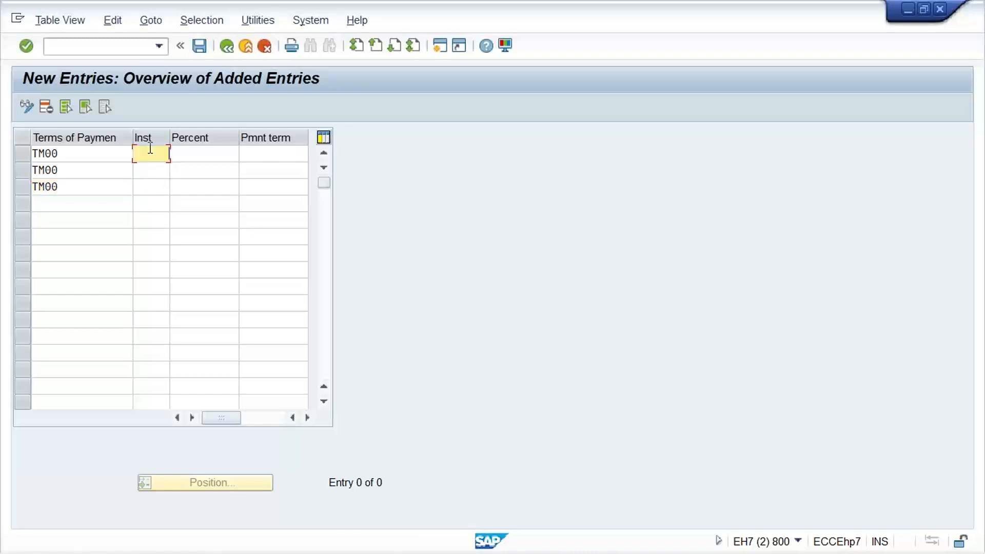
type("1")
key("Down")
type("2")
key("Down")
type("3")
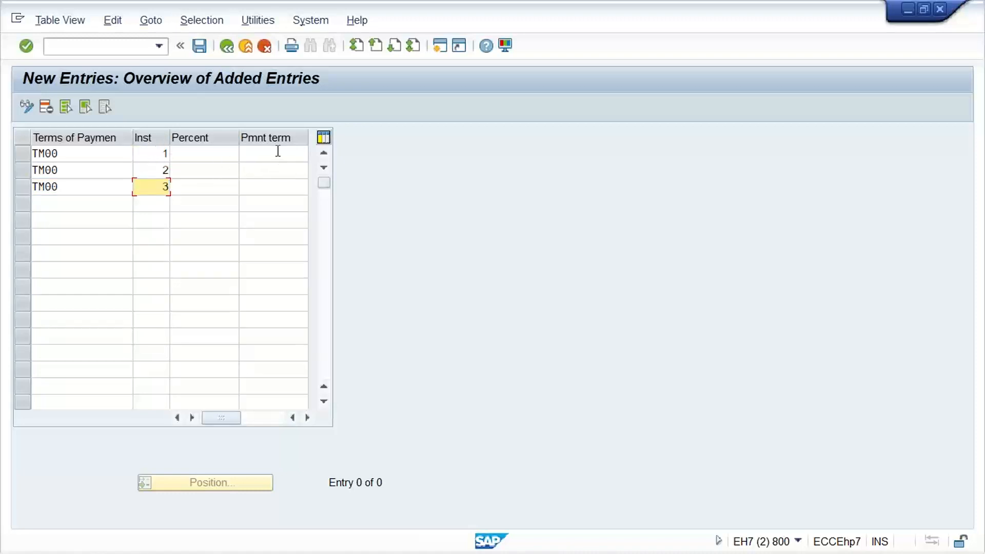
Step: Assign payment terms TM30, TM60 and TM90 to TM00 installments 1, 2 and 3 respectively
left_click(277, 151)
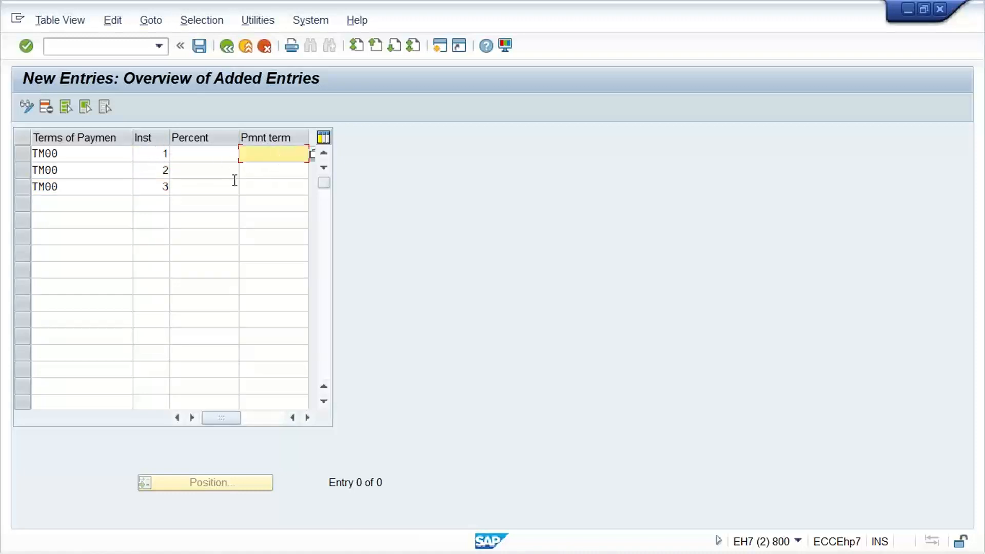
left_click(91, 159)
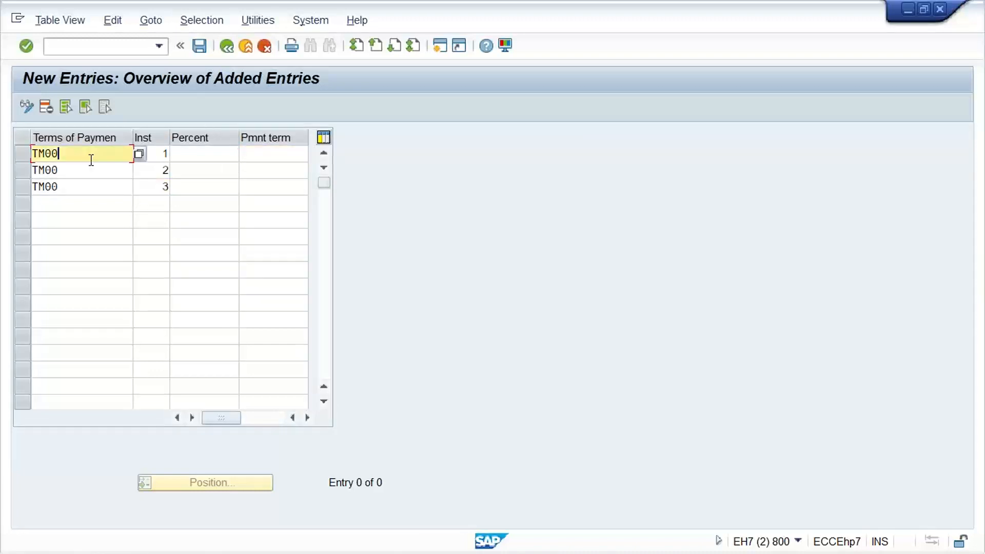
left_click(164, 153)
left_click(25, 154)
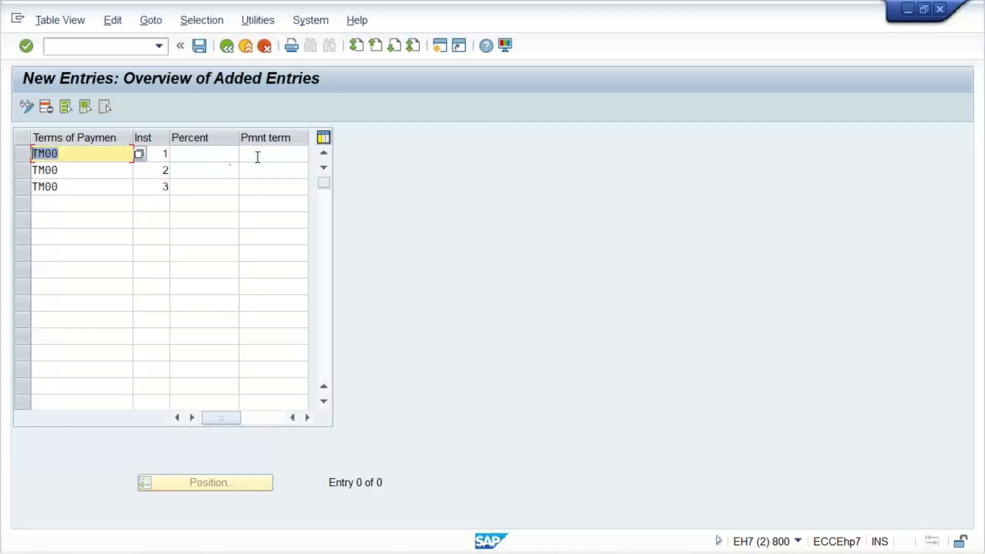
left_click(287, 158)
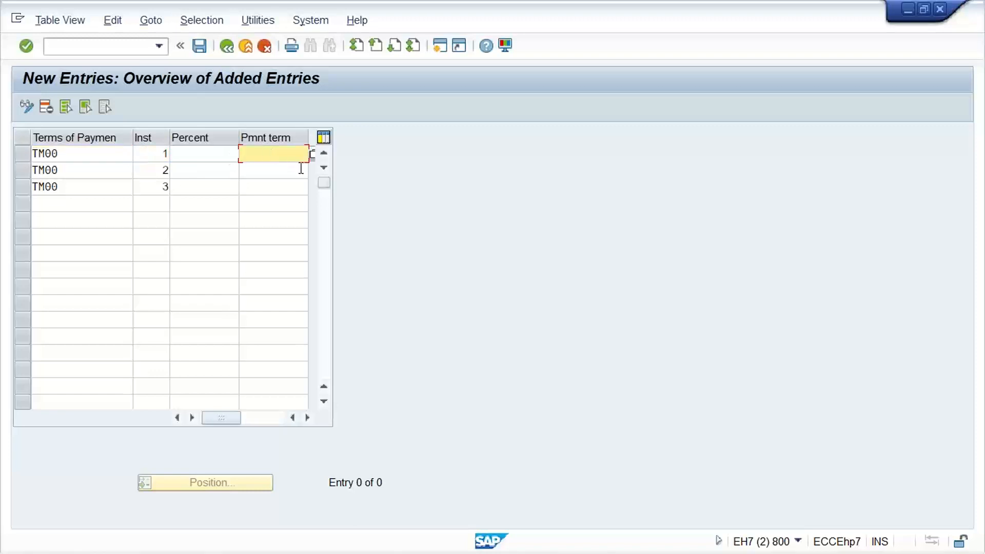
type("TM30")
left_click(300, 169)
type("TM")
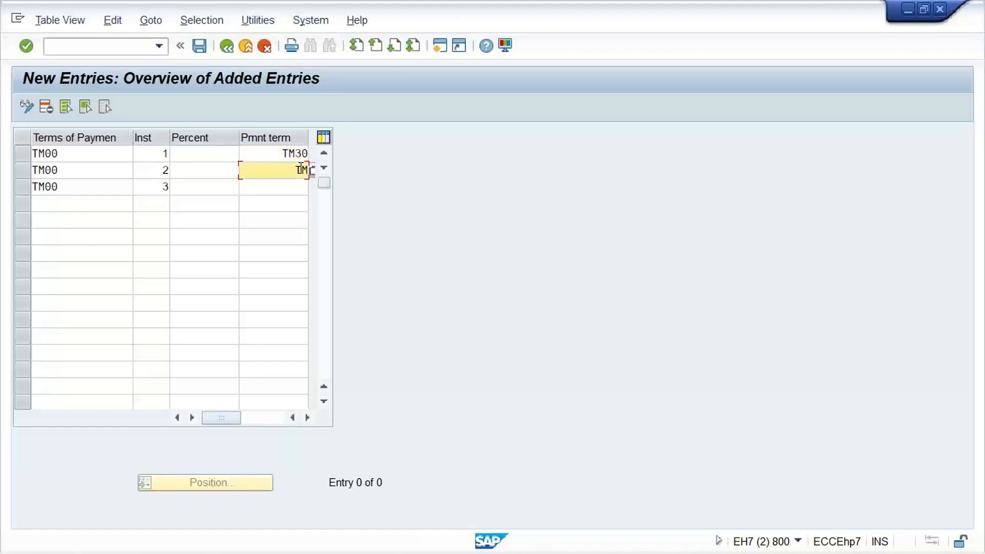
type("60")
key("Down")
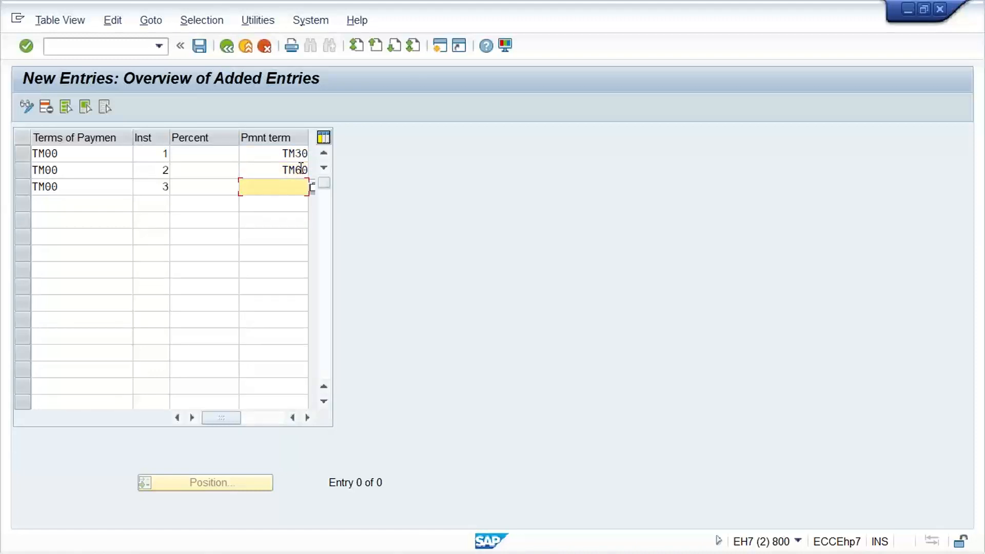
type("TM90")
Step: Examine how the payment terms TM30, TM60 and TM90 are linked to the three TM00 installment rows
left_click(268, 154)
left_click(268, 169)
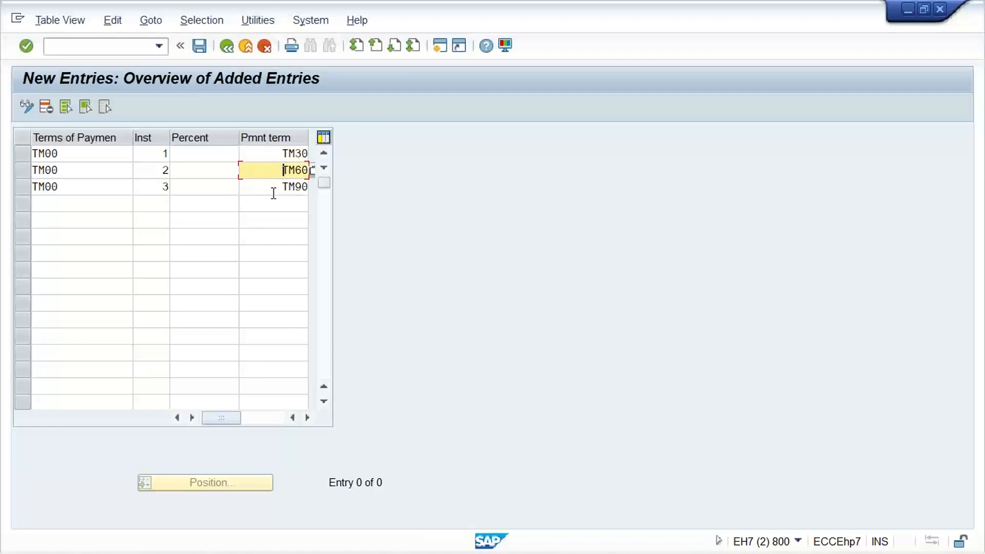
left_click(274, 190)
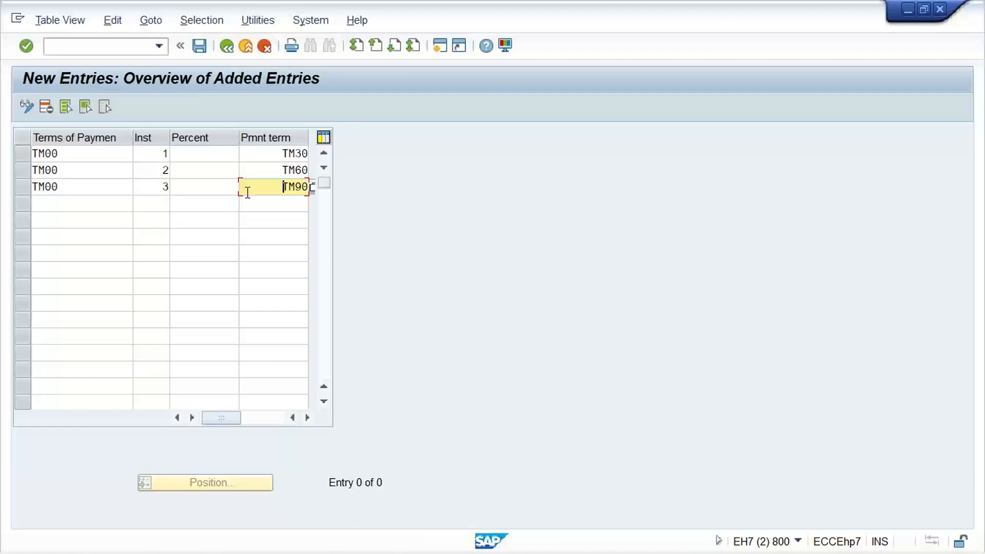
left_click(280, 156)
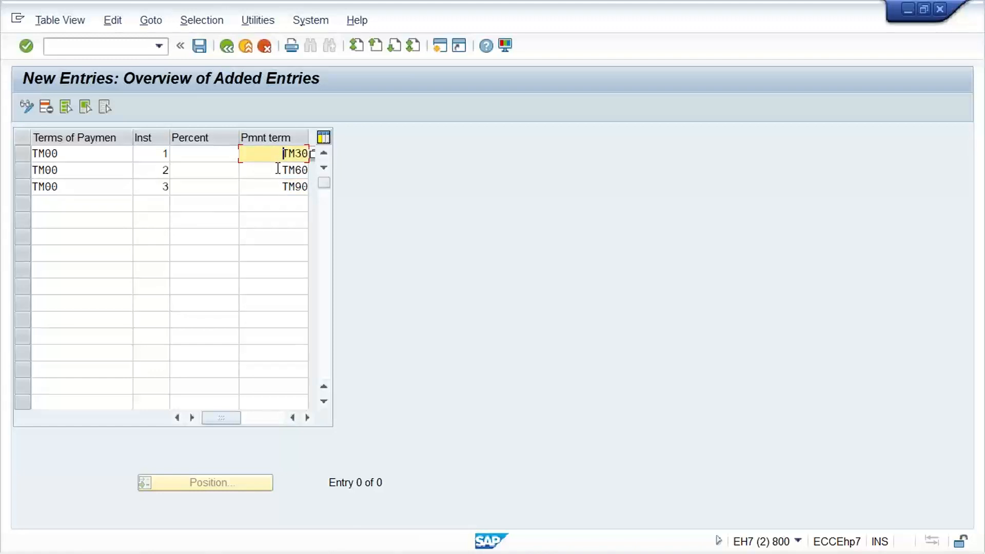
left_click(278, 169)
left_click(275, 186)
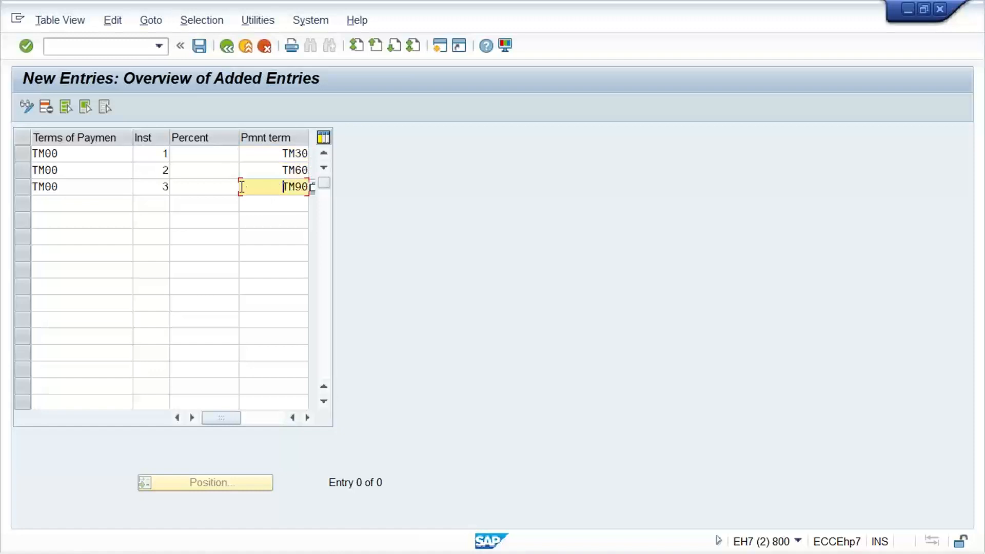
left_click(281, 152)
left_click(275, 169)
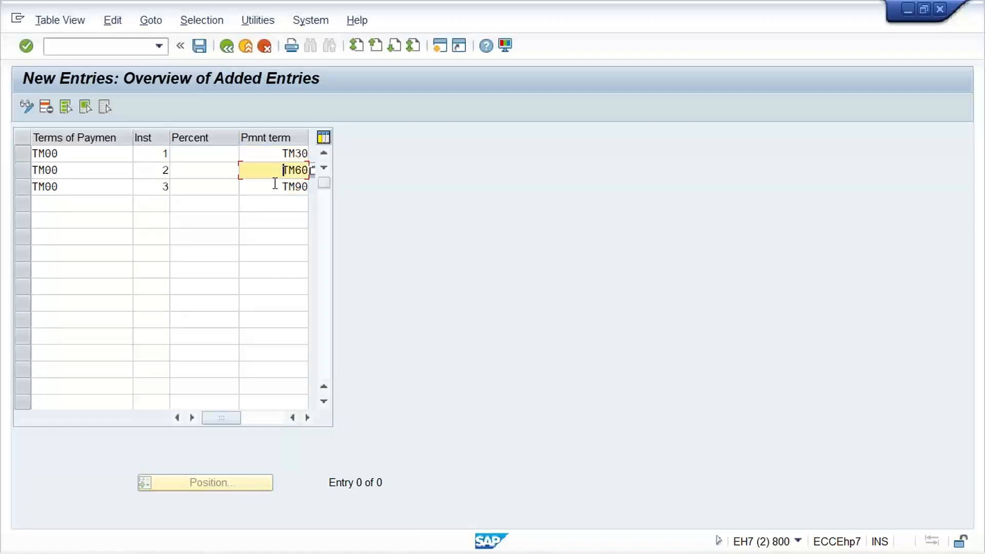
left_click(274, 186)
left_click(277, 153)
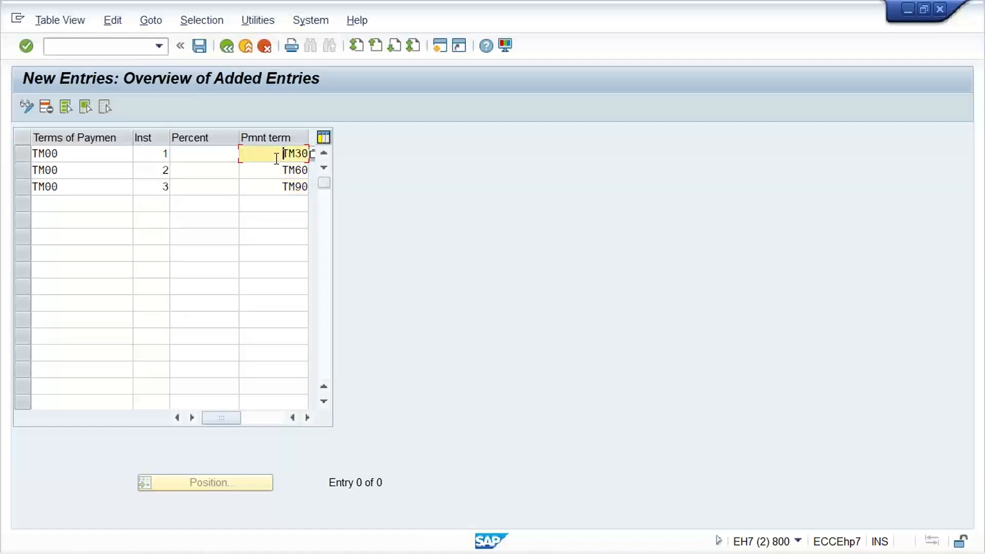
left_click(79, 157)
left_click(70, 174)
left_click(68, 187)
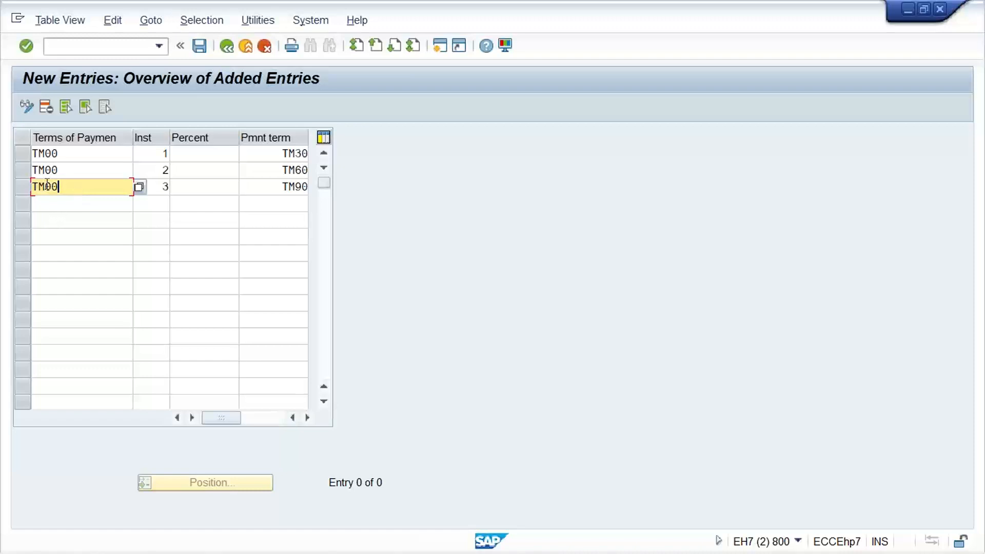
left_click_drag(73, 156, 1, 166)
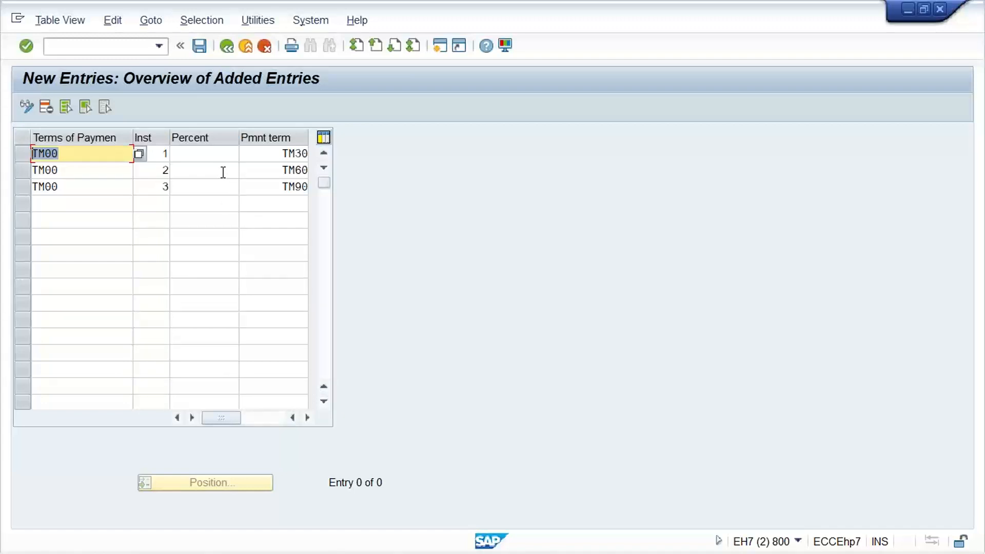
left_click(277, 154)
left_click(278, 173)
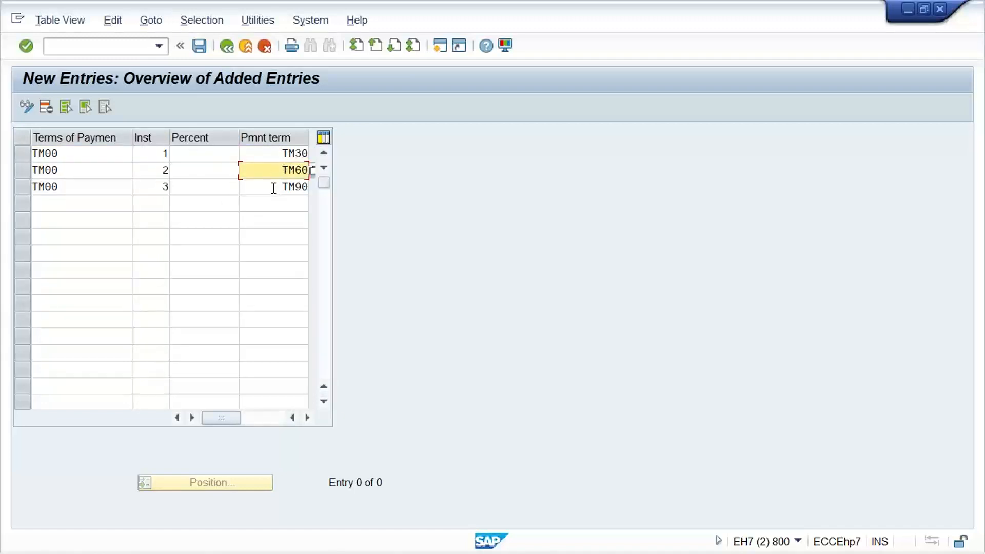
left_click(274, 188)
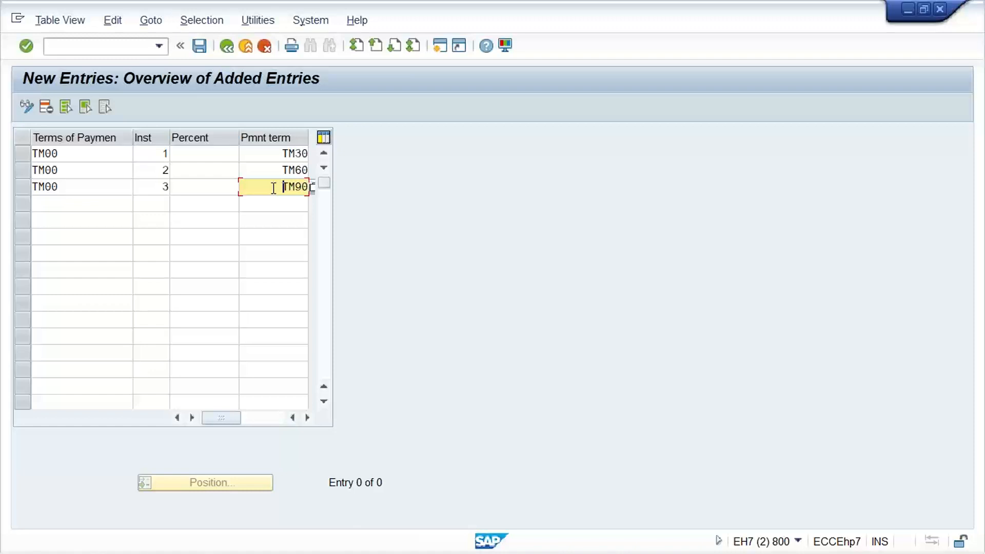
Step: Set the installment percentages to 30 for TM30, 30 for TM60 and 40 for TM90
left_click(203, 154)
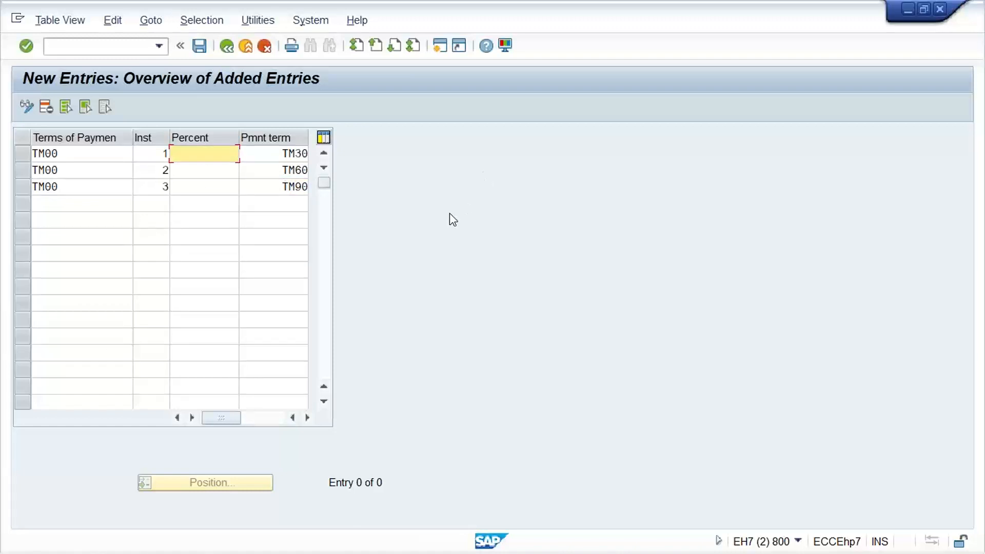
type("30")
key("Down")
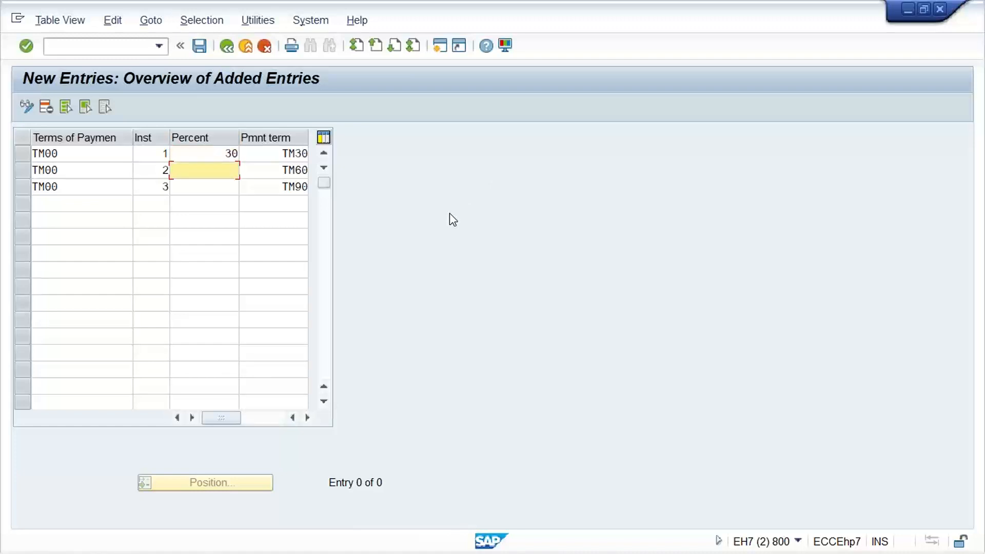
type("30")
key("Down")
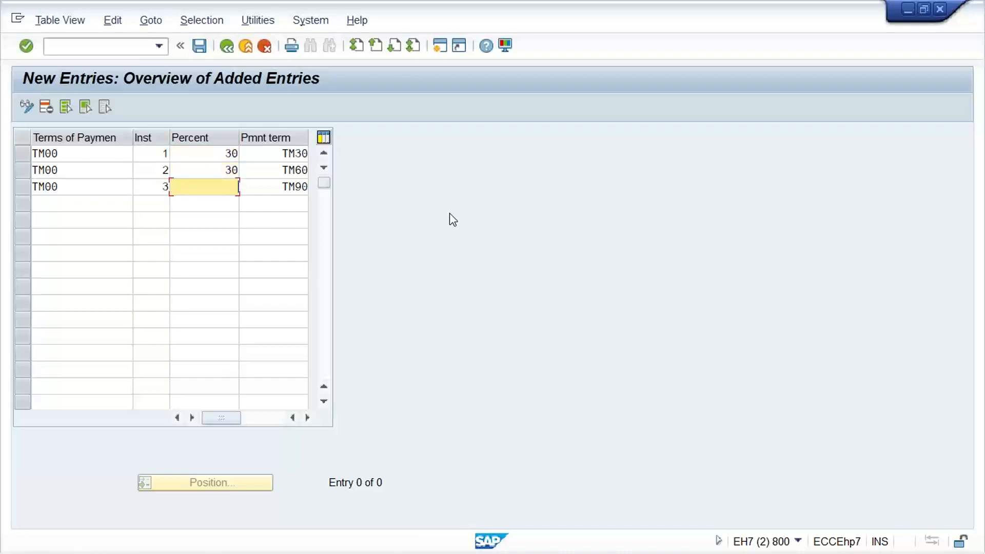
type("40")
Step: Check the percentage split across the three TM00 installments and save the new entries
left_click(214, 154)
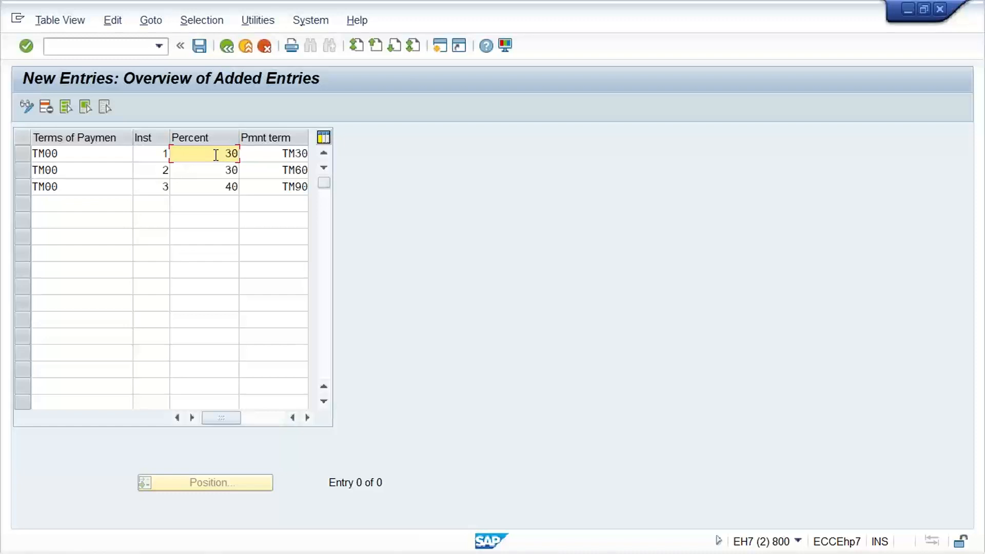
left_click(208, 170)
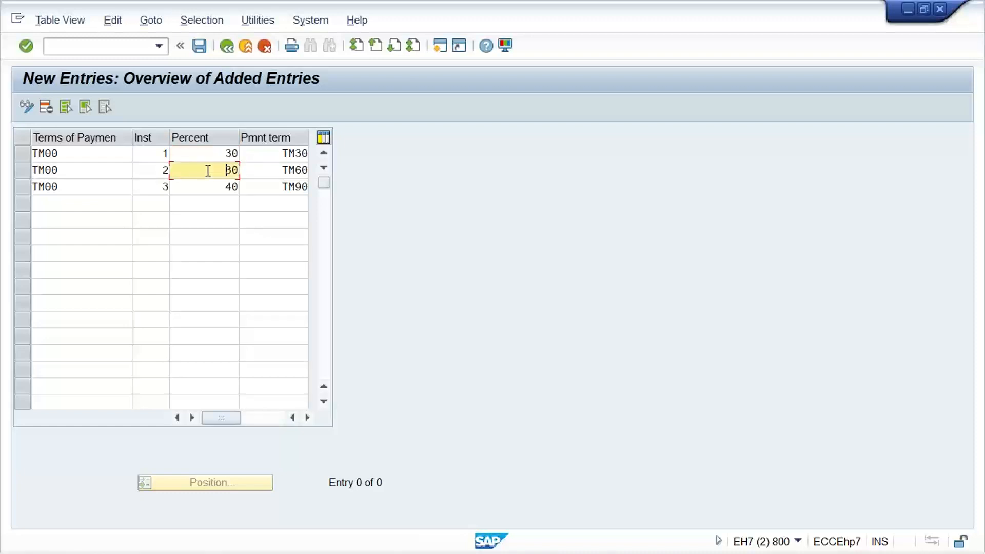
left_click_drag(208, 171, 248, 189)
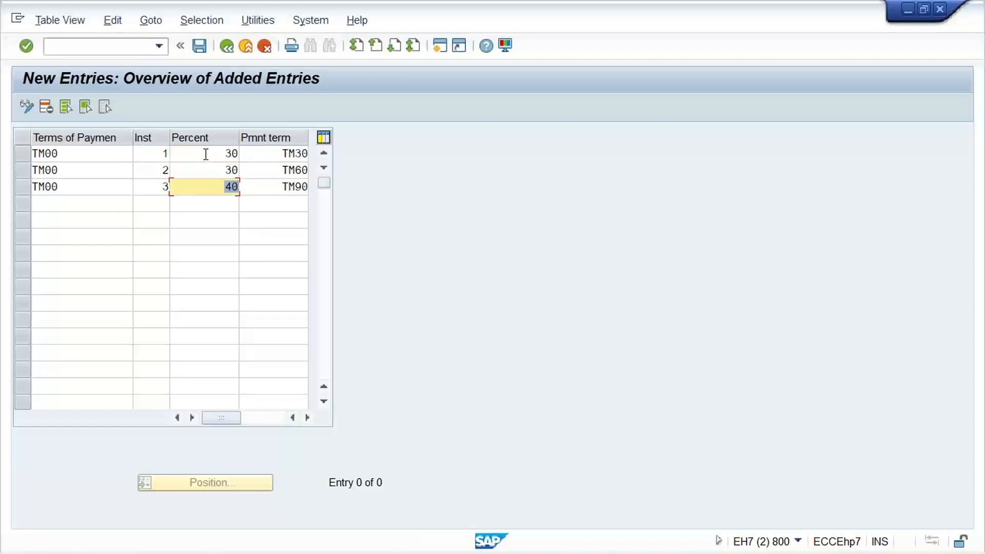
left_click_drag(205, 154, 262, 162)
left_click(216, 188)
left_click_drag(217, 188, 258, 199)
left_click_drag(208, 158, 242, 187)
left_click_drag(213, 154, 265, 192)
key("ctrl+s")
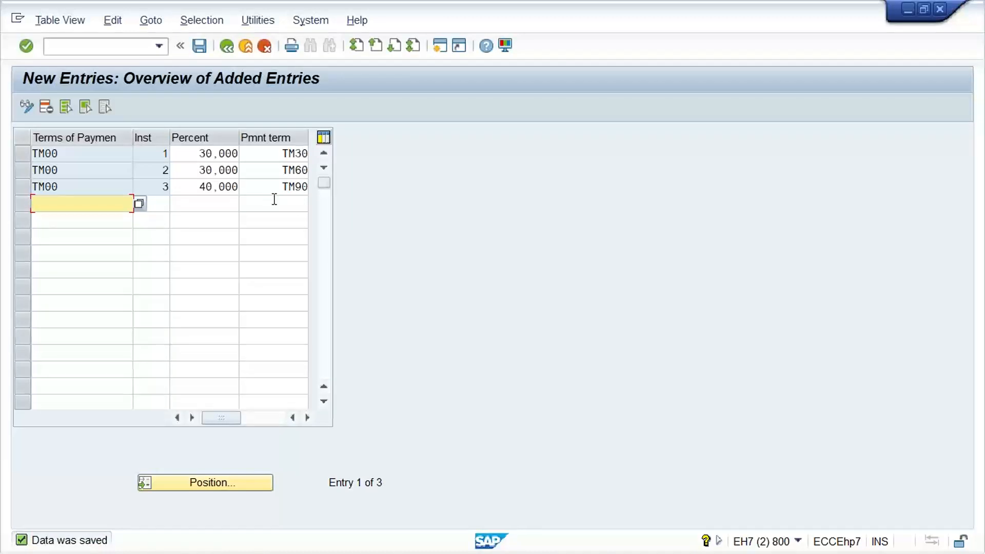
left_click(200, 154)
left_click(196, 171)
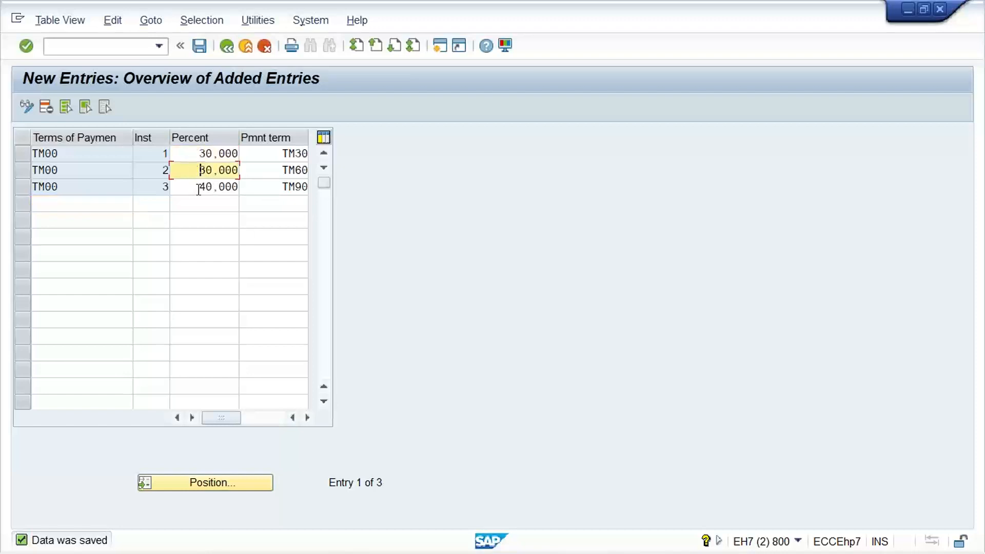
left_click(197, 188)
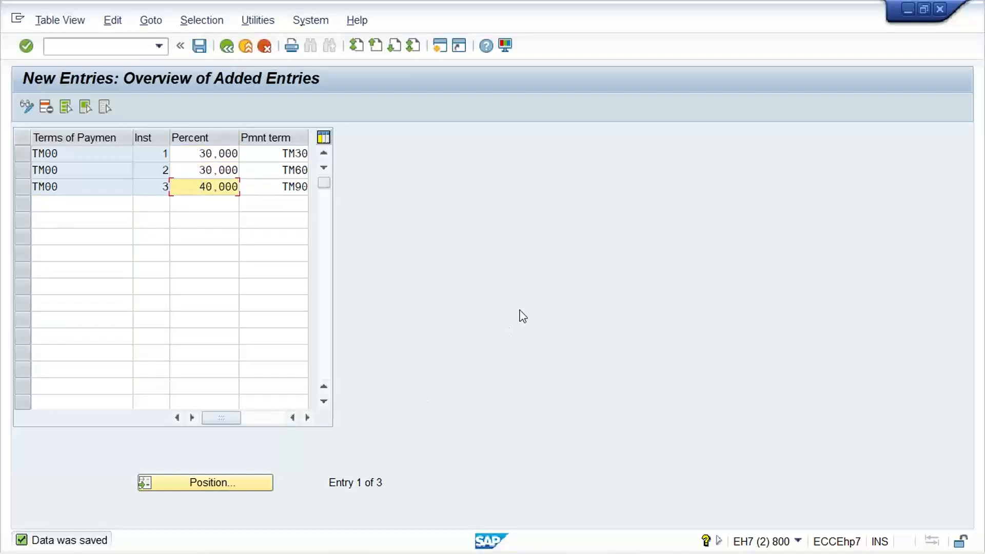
Step: Switch to the Excel workbook and enter 1000 in H10 as the sample amount for the three installments
mouse_move(615, 551)
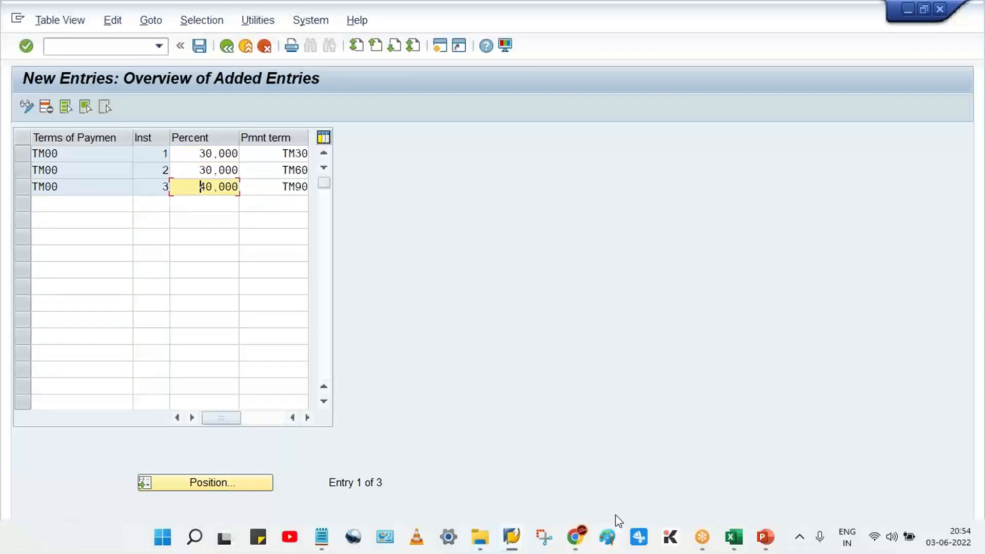
left_click(736, 539)
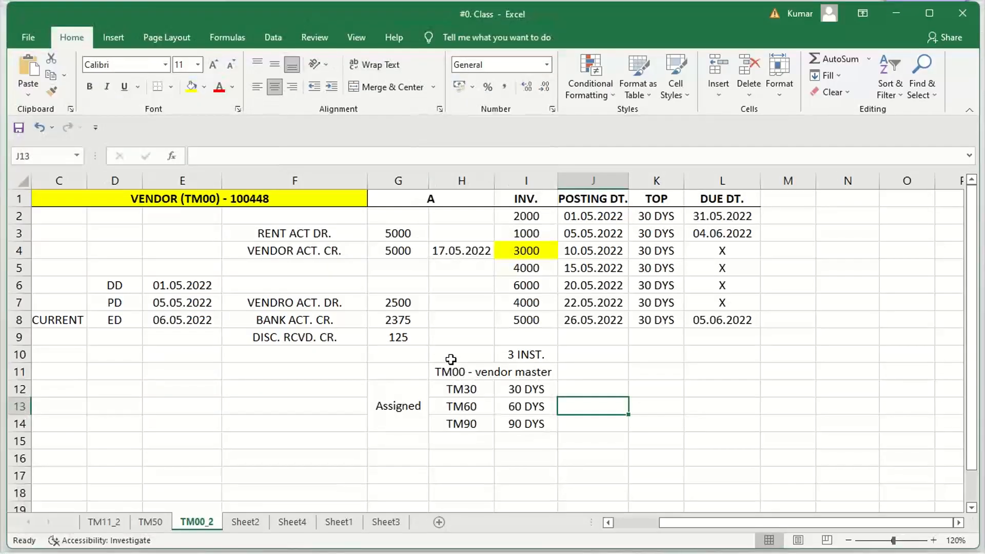
left_click(450, 359)
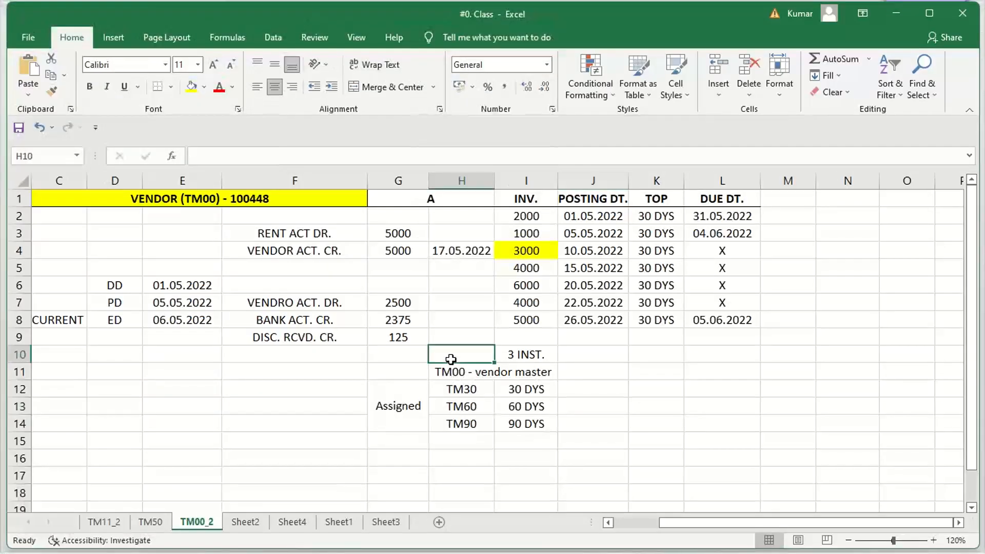
type("1000")
key("Return")
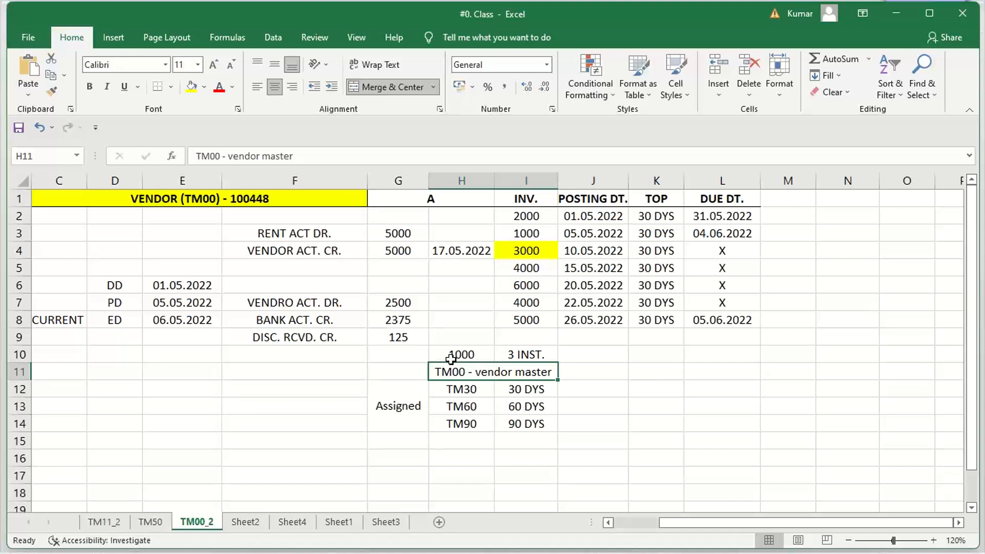
Step: Enter 30% in J12 and 30 DYS in K12 for the TM30 installment of the sample amount
left_click(438, 353)
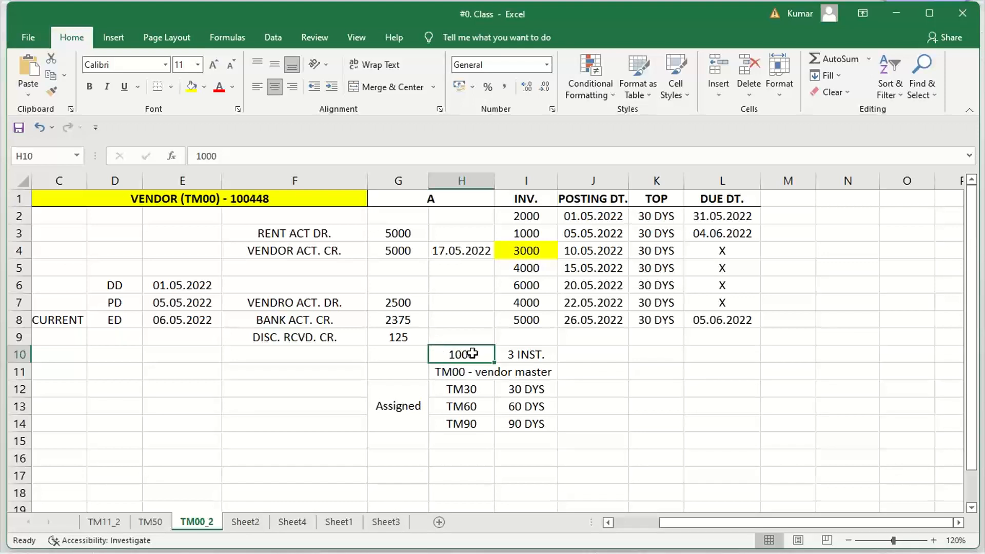
left_click(593, 391)
type("3")
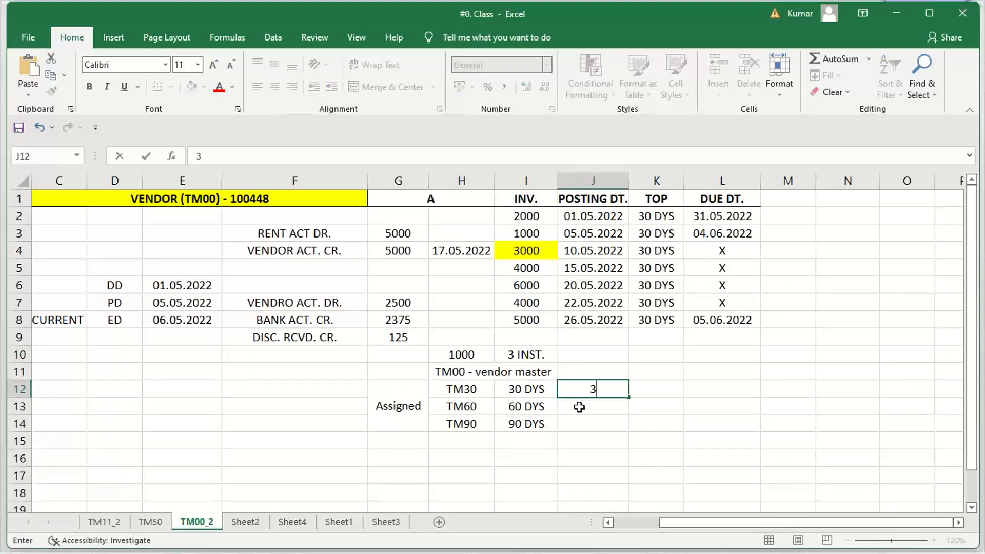
type("0%")
key("Return")
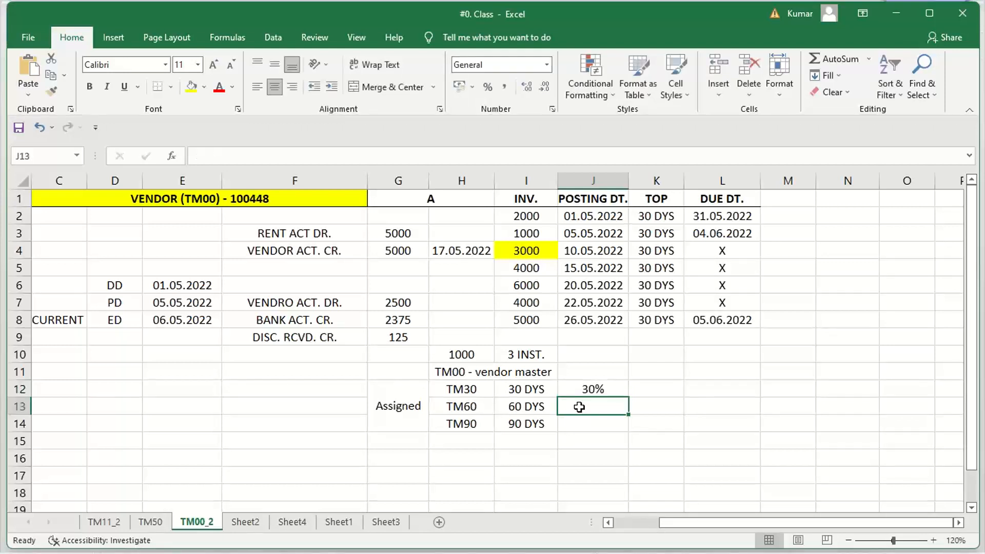
left_click(641, 390)
type("3")
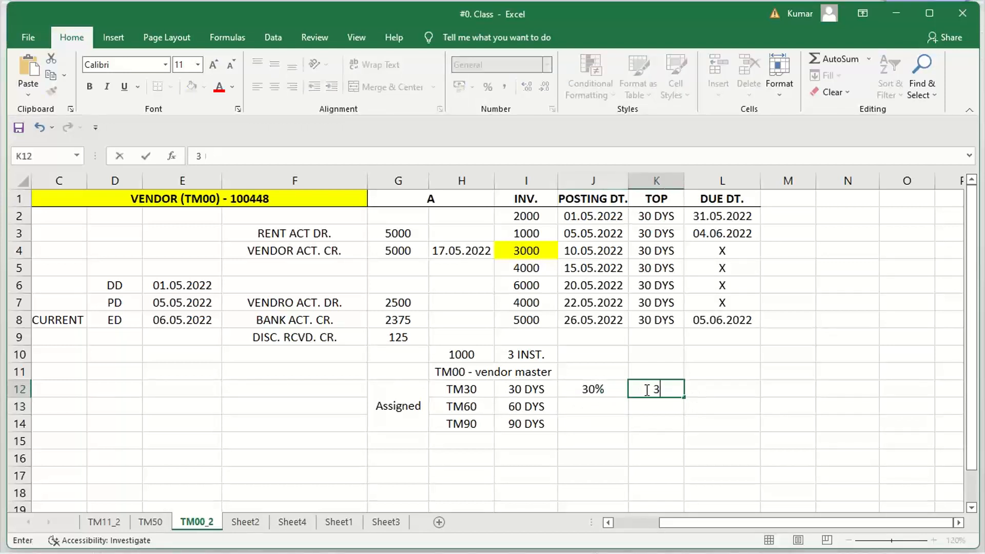
type("0 DYS")
key("Return")
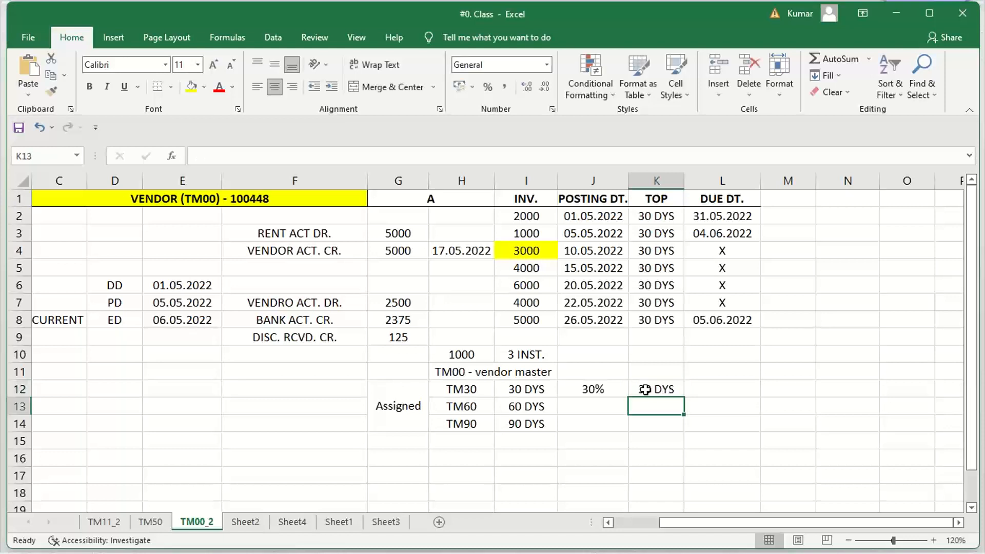
Step: Enter 30% in J13 and 60 DYS in K13 for the TM60 installment
left_click(621, 415)
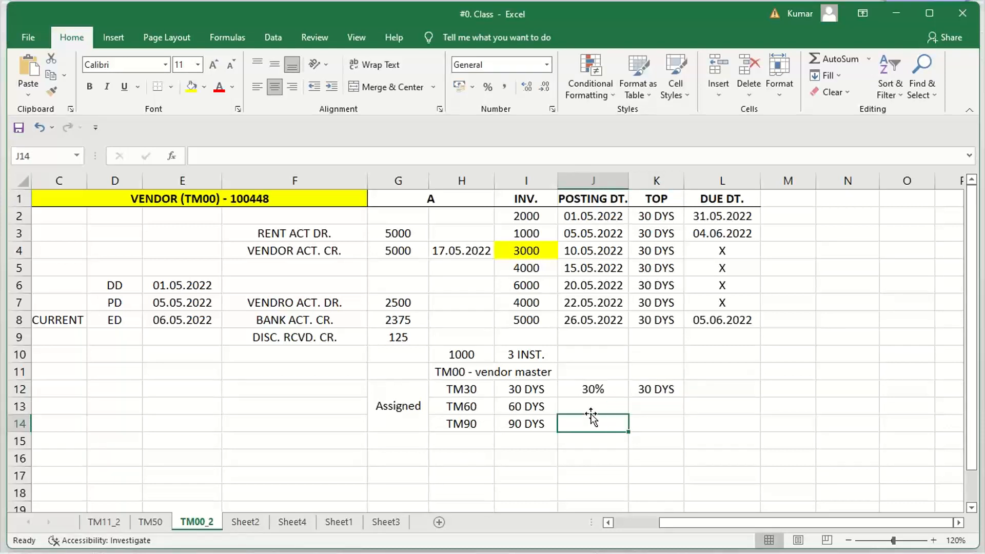
type("30%")
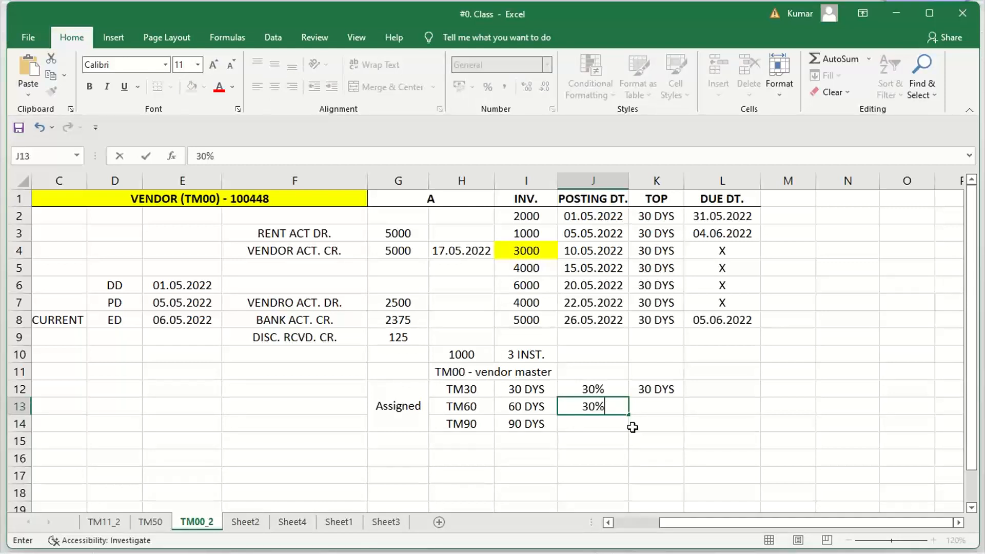
key("Tab")
type("60 DYS")
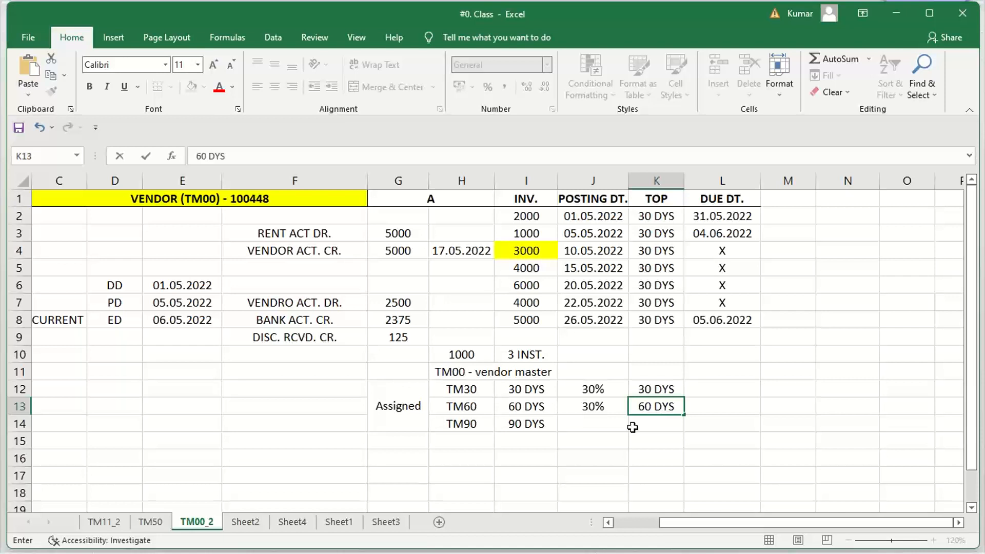
key("Return")
Step: Enter 40% in J14 and 90 DYS in K14 for the TM90 installment
type("40%")
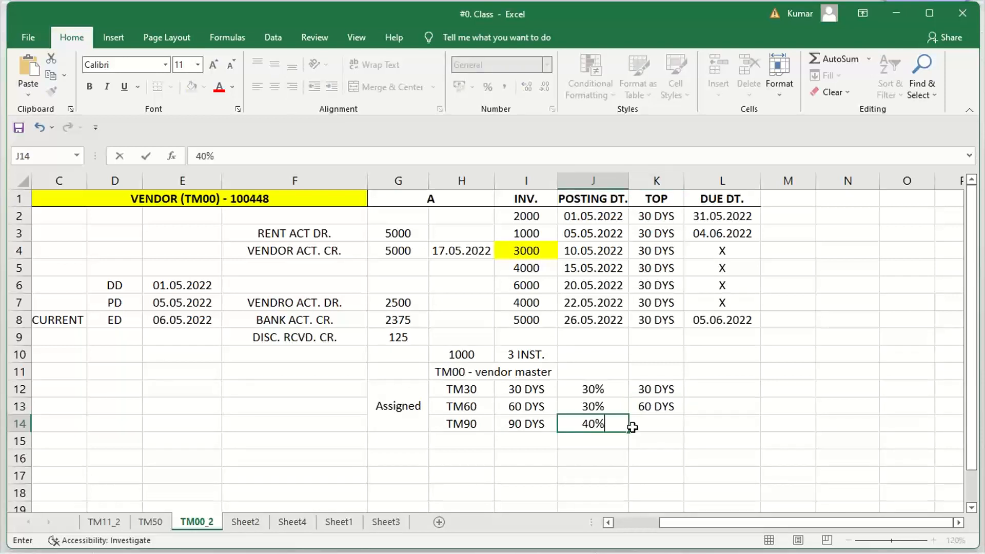
key("Tab")
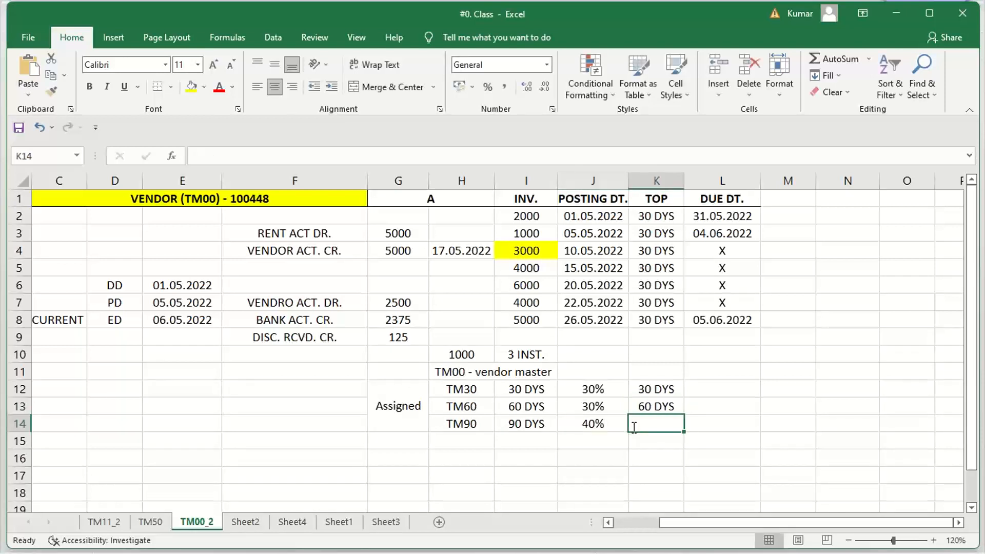
type("90")
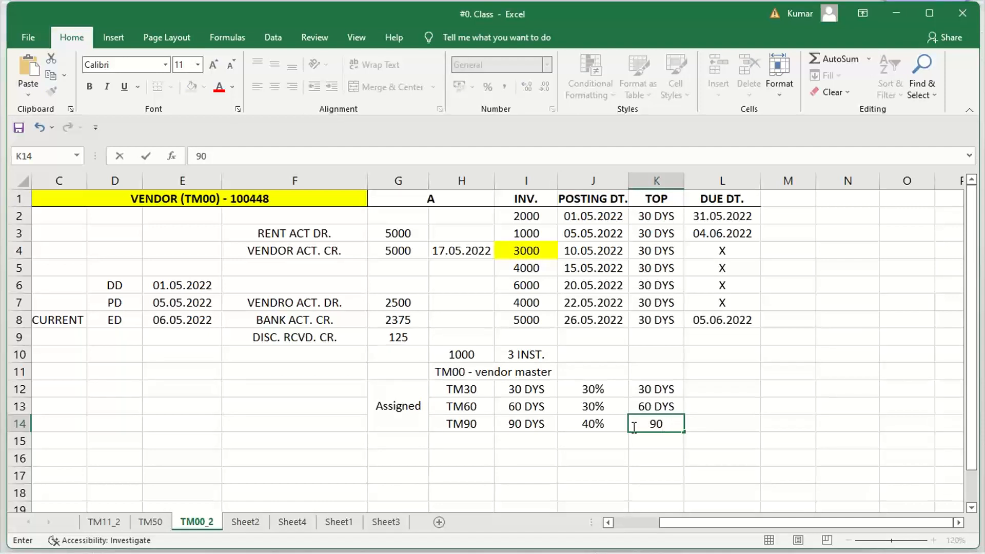
type(" DYS")
key("Return")
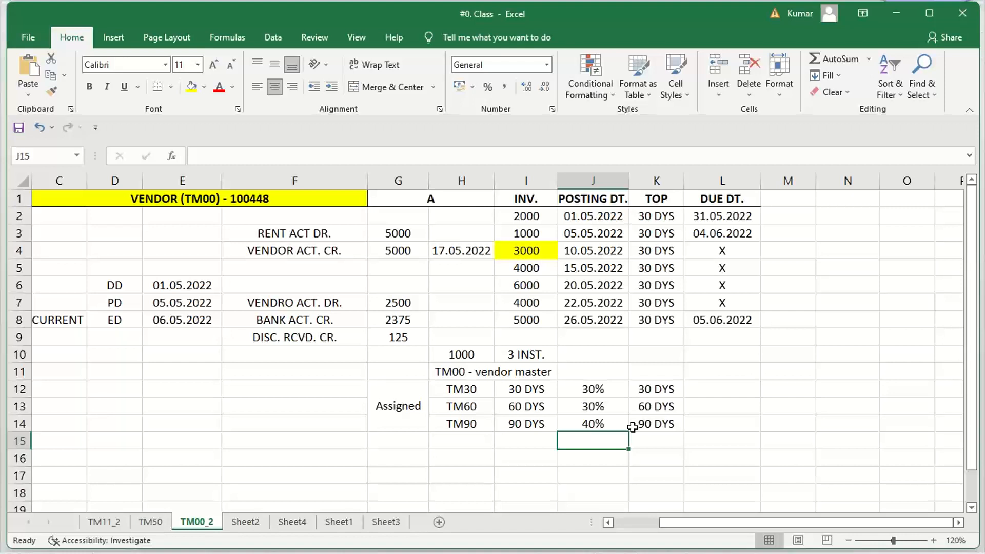
Step: Enter the installment amounts 300, 300 and 400 in L12:L14 for TM30, TM60 and TM90
left_click(442, 349)
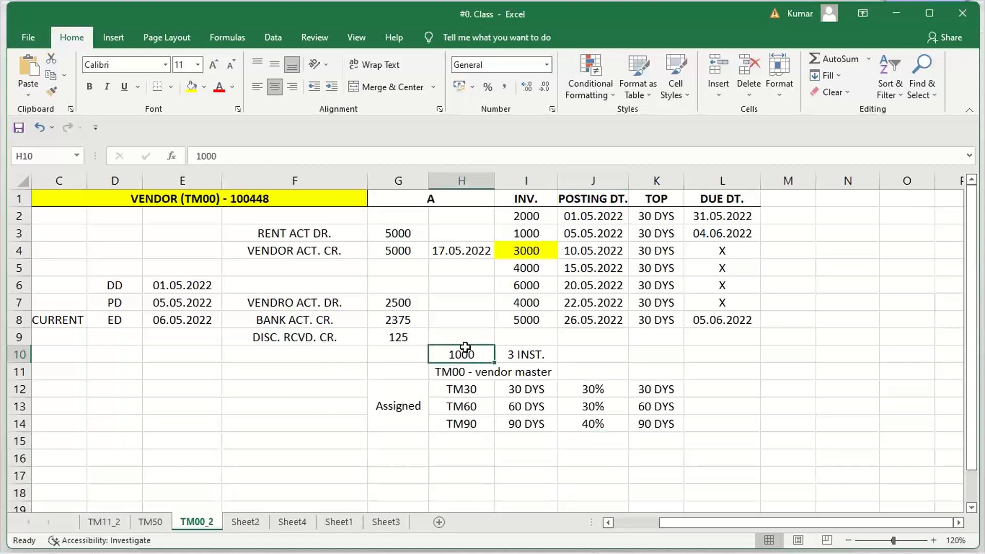
left_click(458, 394)
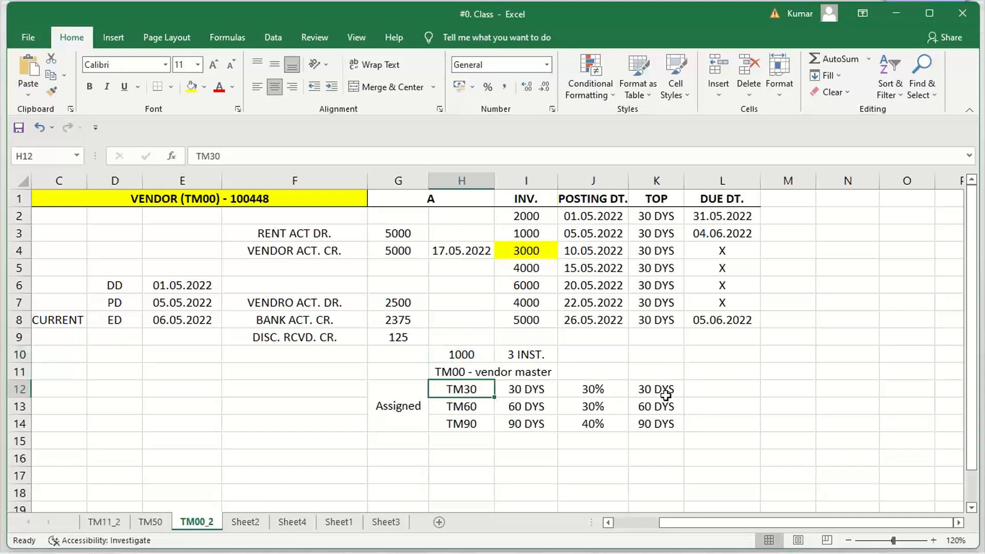
left_click(697, 396)
type("300")
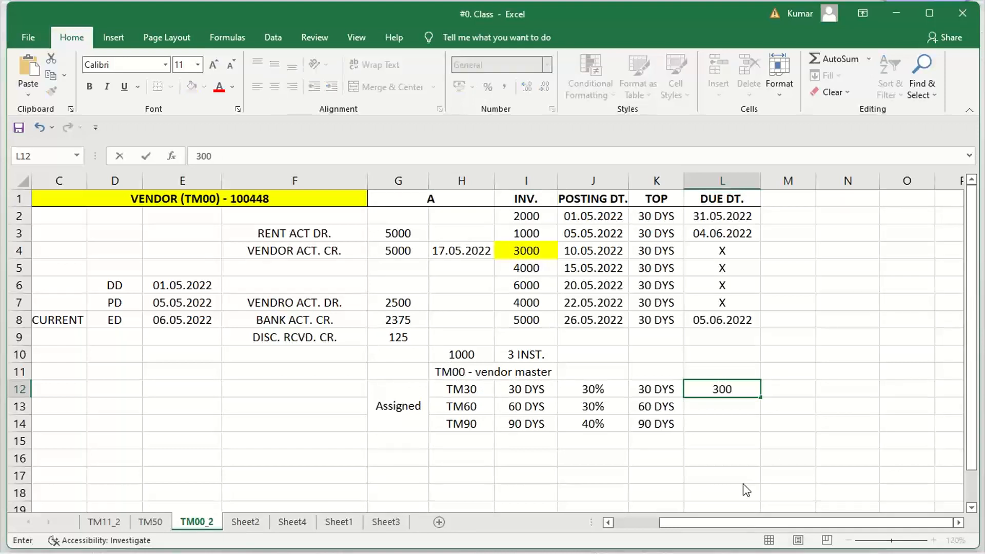
key("Return")
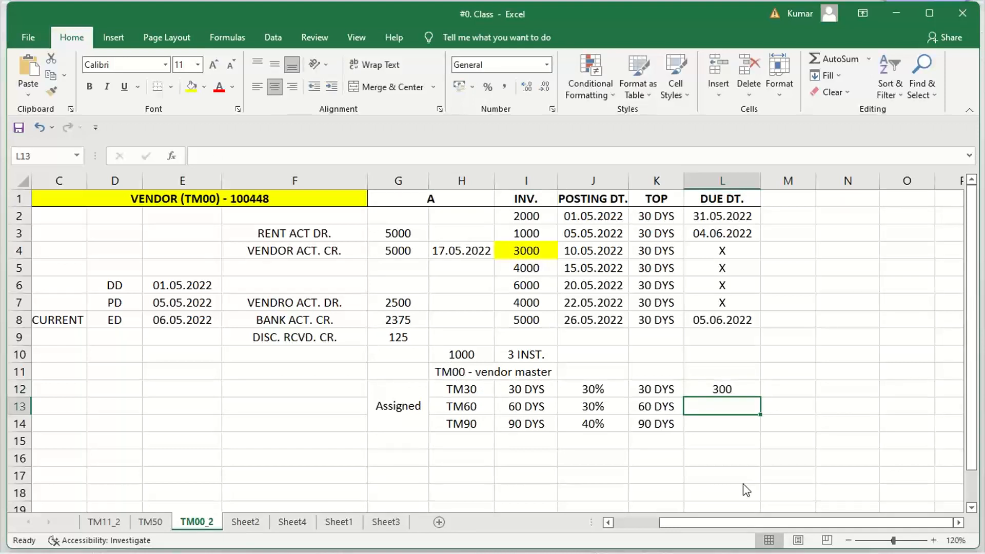
type("300")
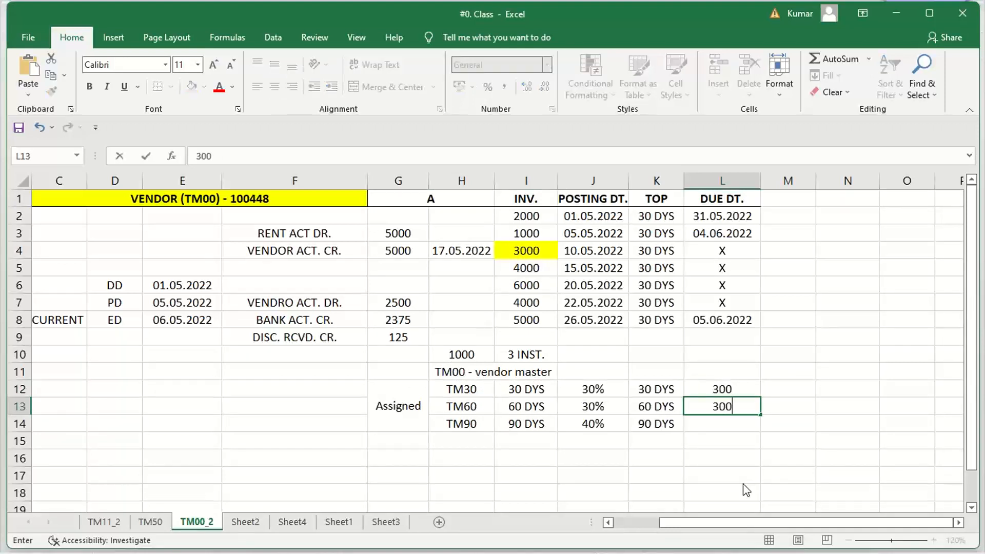
key("Return")
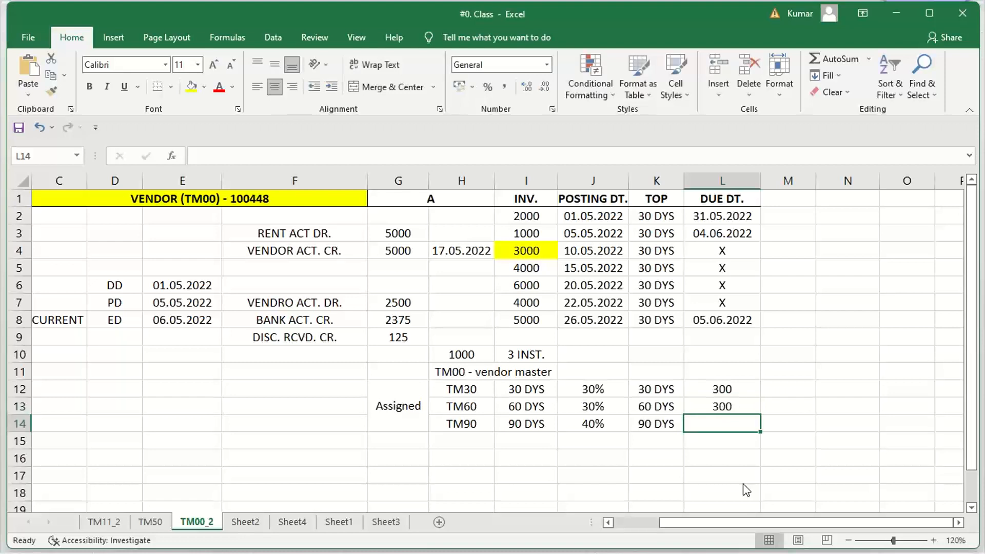
type("400")
key("Return")
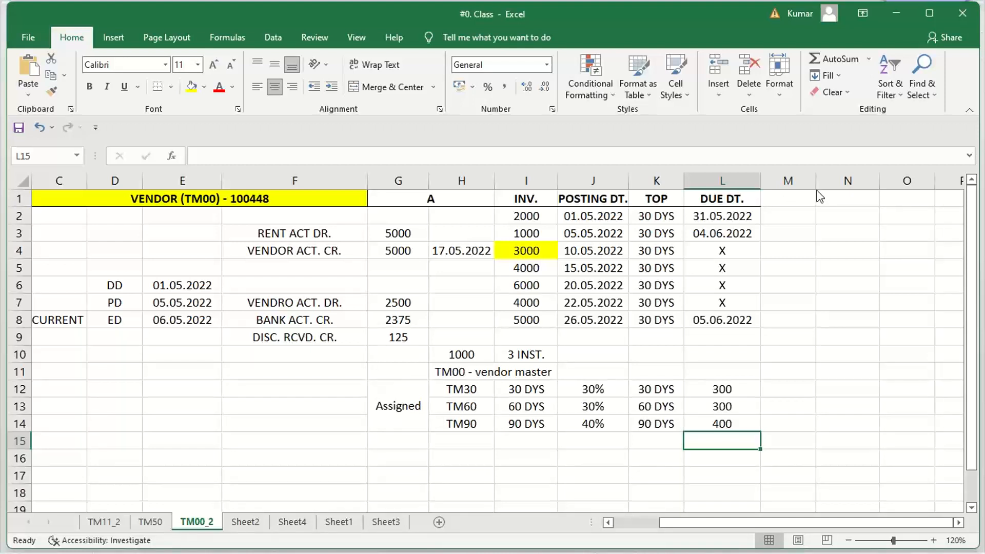
Step: Examine each installment amount in L12:L14 alongside its due period in K12:K14
key("alt+Tab")
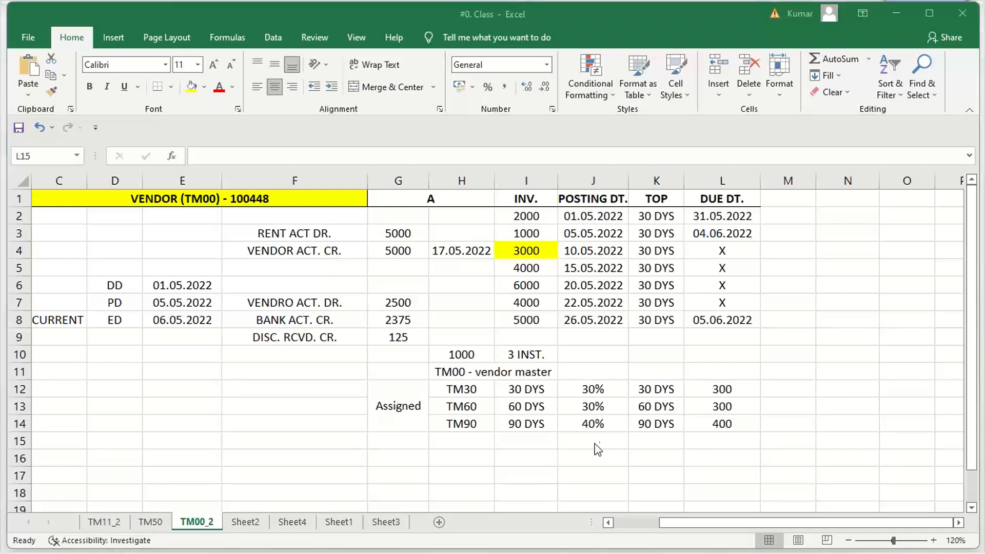
left_click(574, 442)
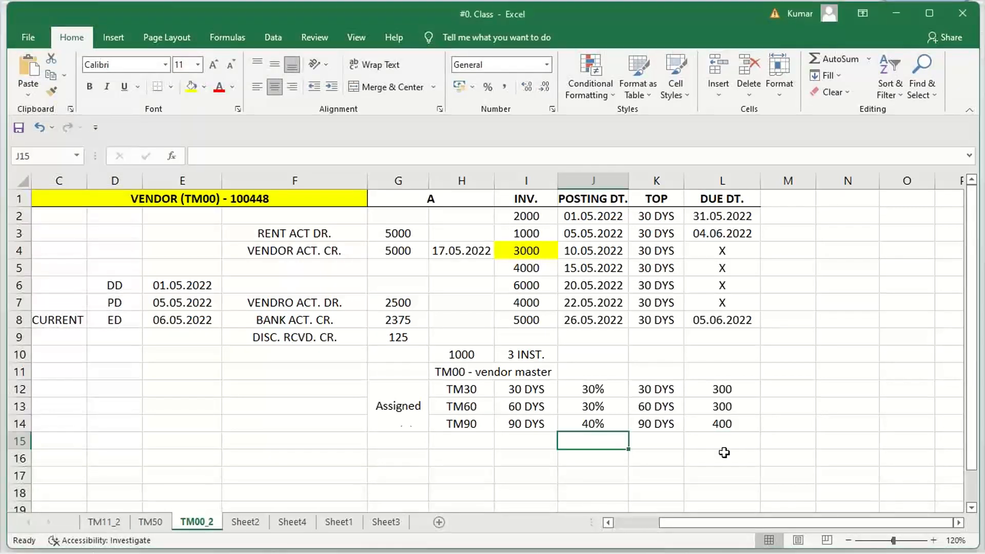
left_click(458, 353)
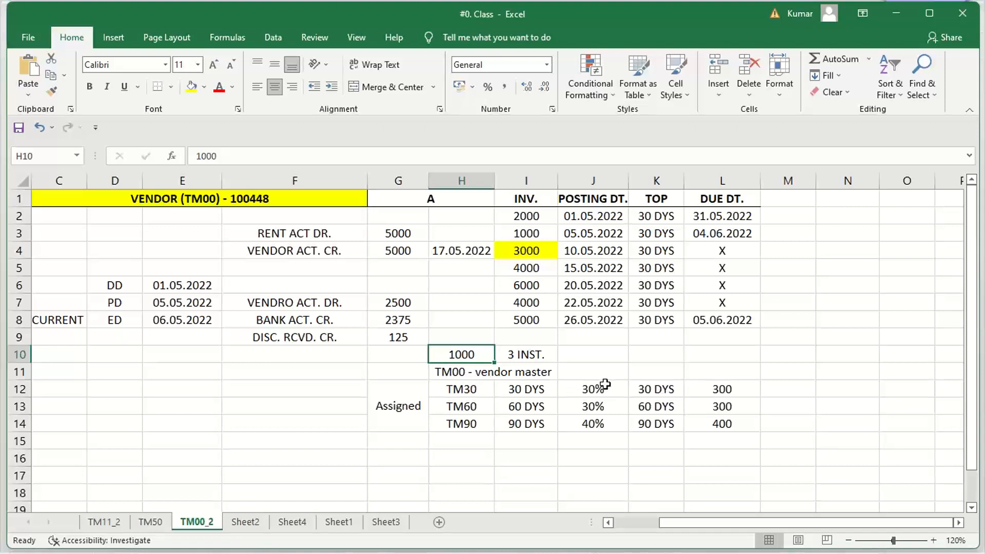
left_click(721, 386)
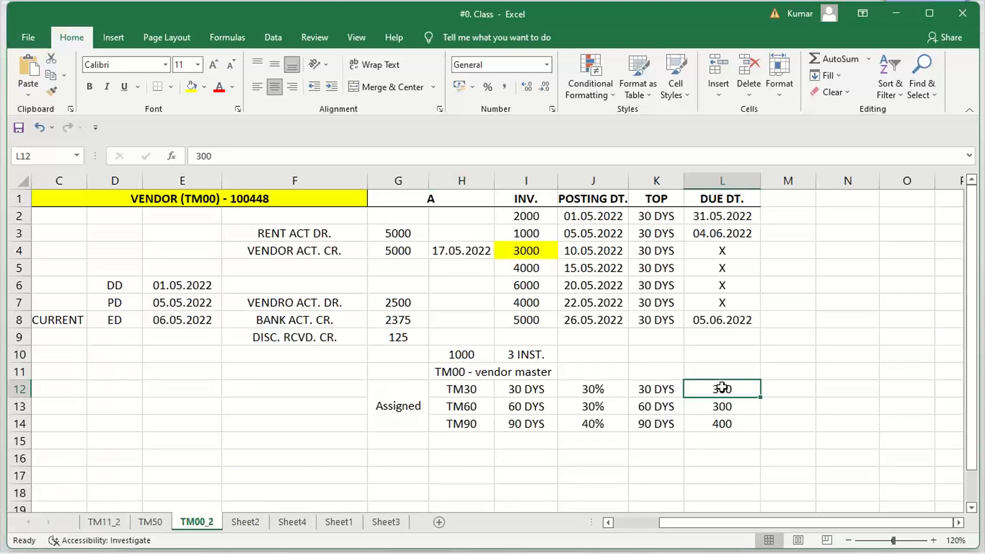
left_click(654, 388)
left_click(716, 407)
left_click(666, 407)
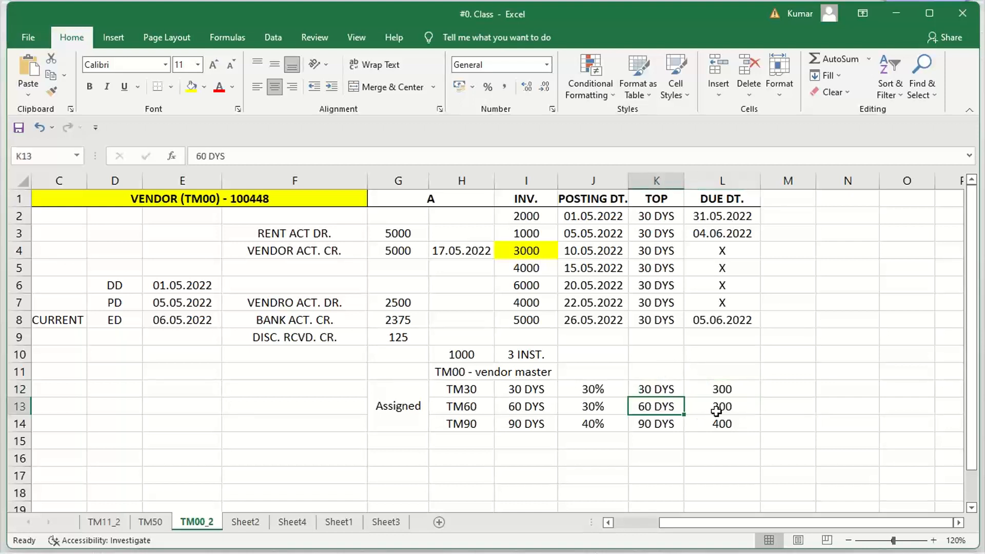
left_click(724, 422)
left_click(661, 422)
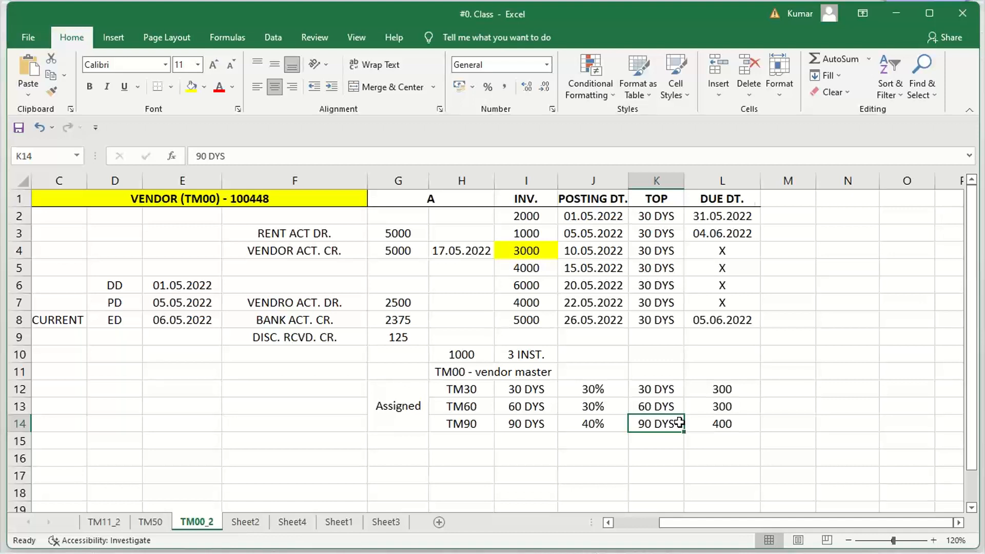
Step: Compare the three installment amounts in L12:L14 with the sample invoice amount in H10
left_click(699, 21)
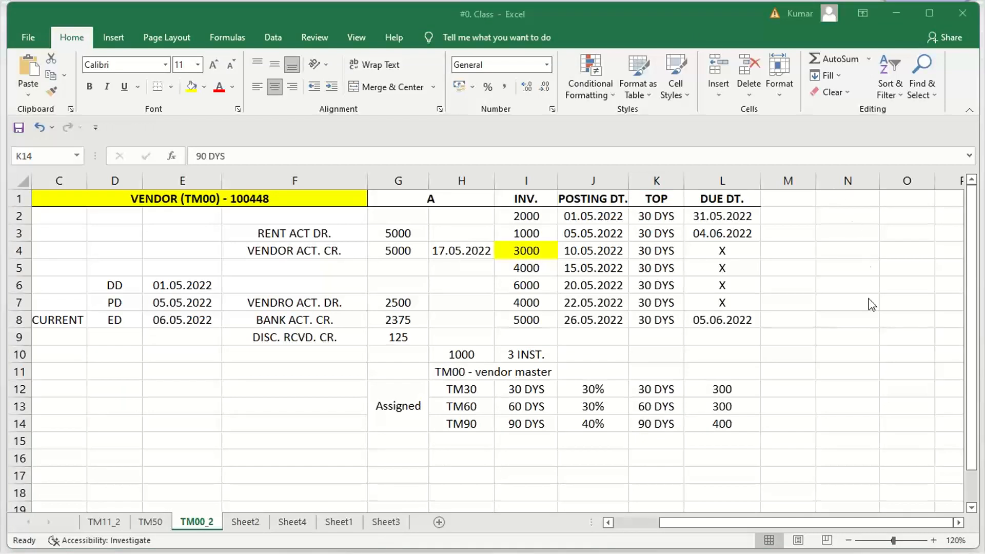
left_click(709, 388)
left_click_drag(718, 427, 718, 427)
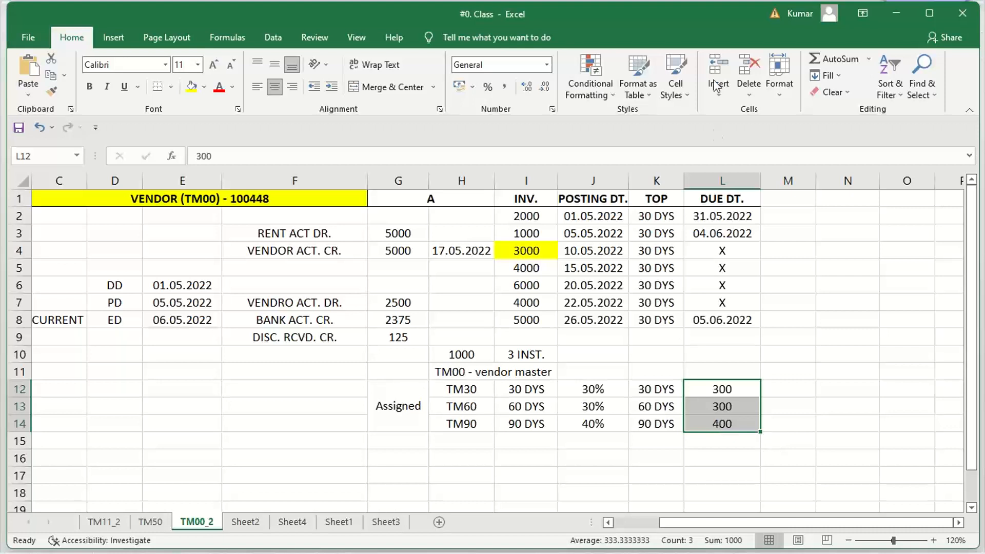
left_click(223, 424)
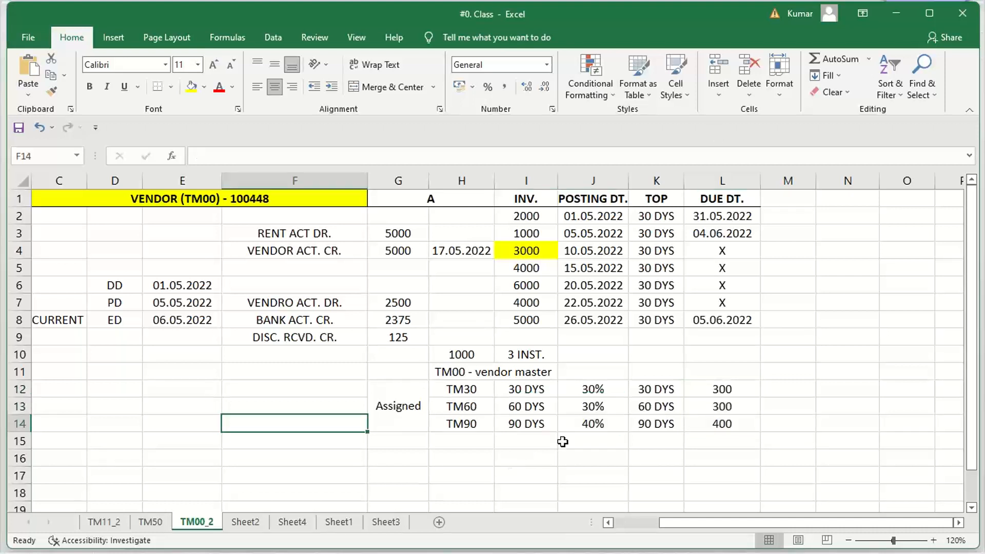
left_click(564, 441)
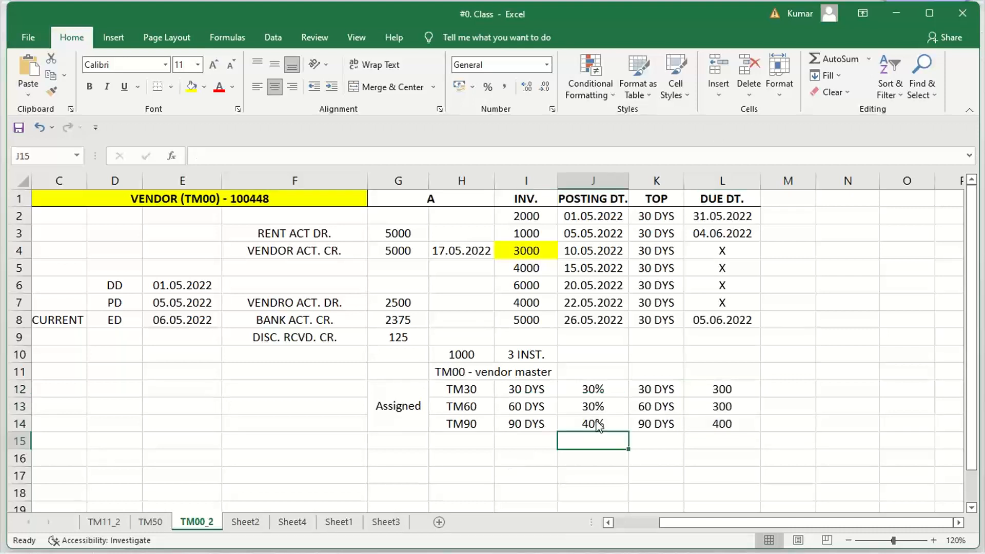
left_click(452, 456)
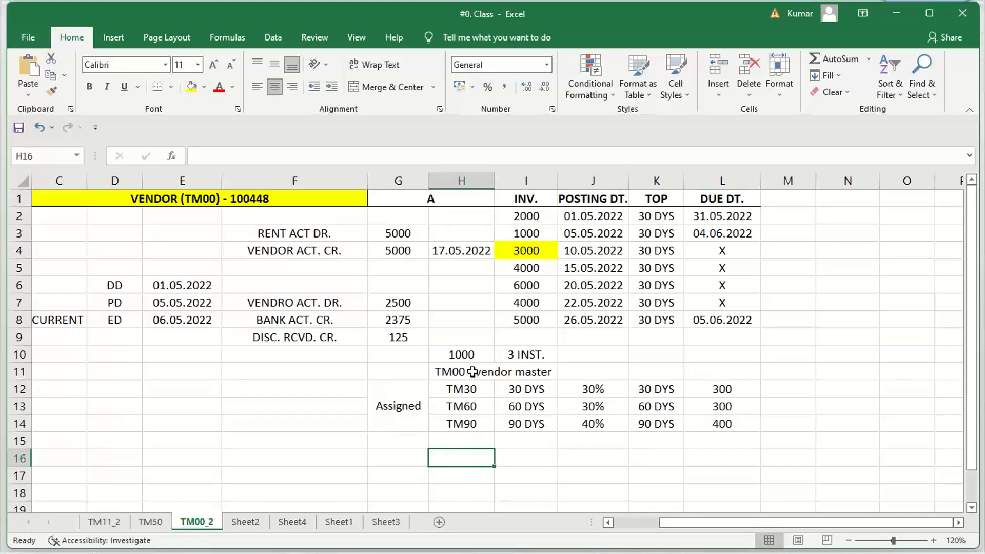
left_click(465, 342)
left_click(466, 356)
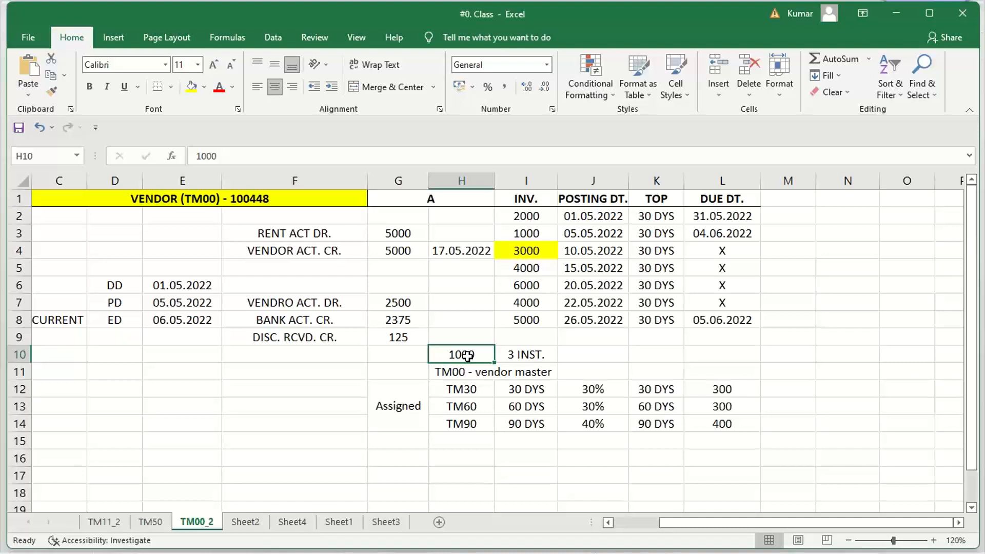
Step: Review the assigned terms TM30, TM60 and TM90 in H12:H14 against the sample amount in H10
left_click(577, 503)
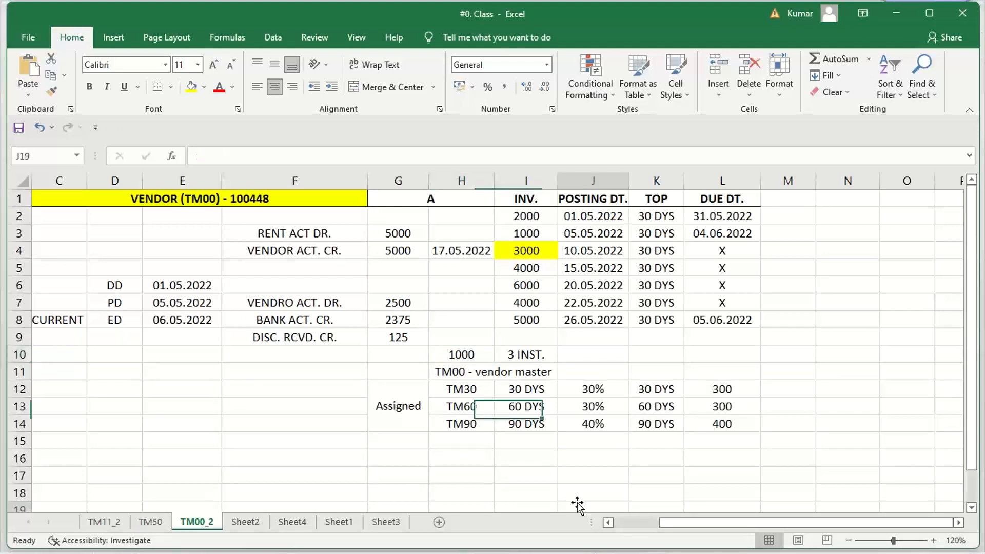
left_click(586, 453)
left_click(462, 439)
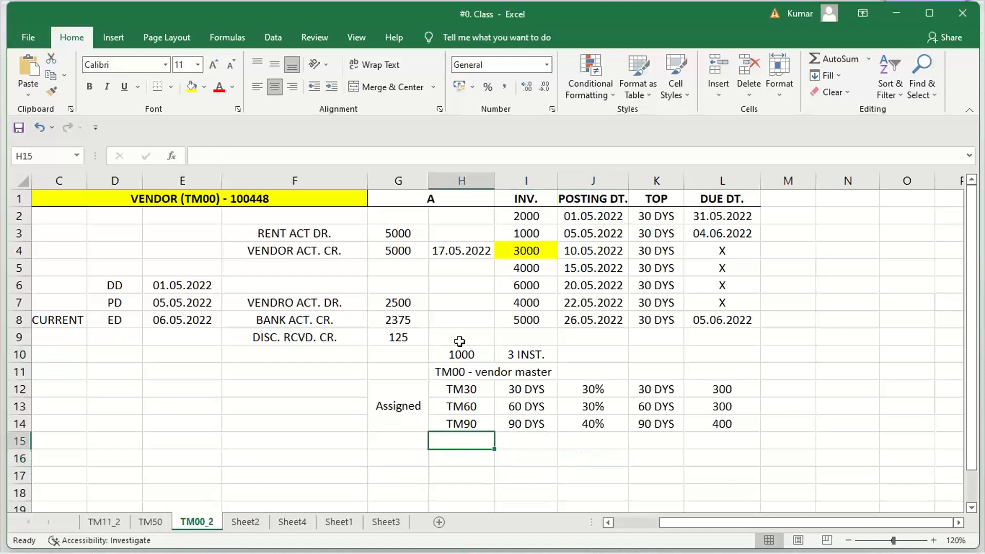
left_click(460, 354)
left_click_drag(461, 390, 462, 422)
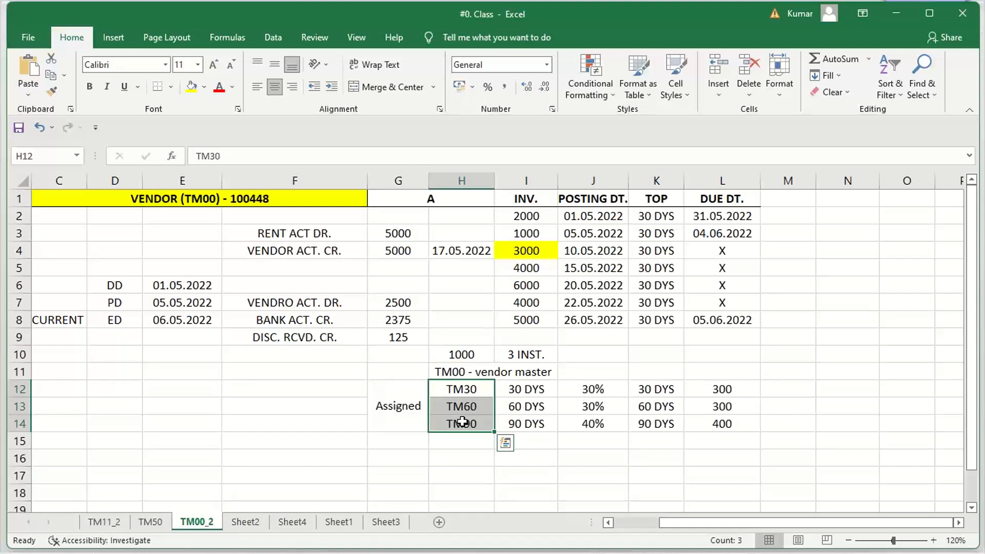
left_click(471, 358)
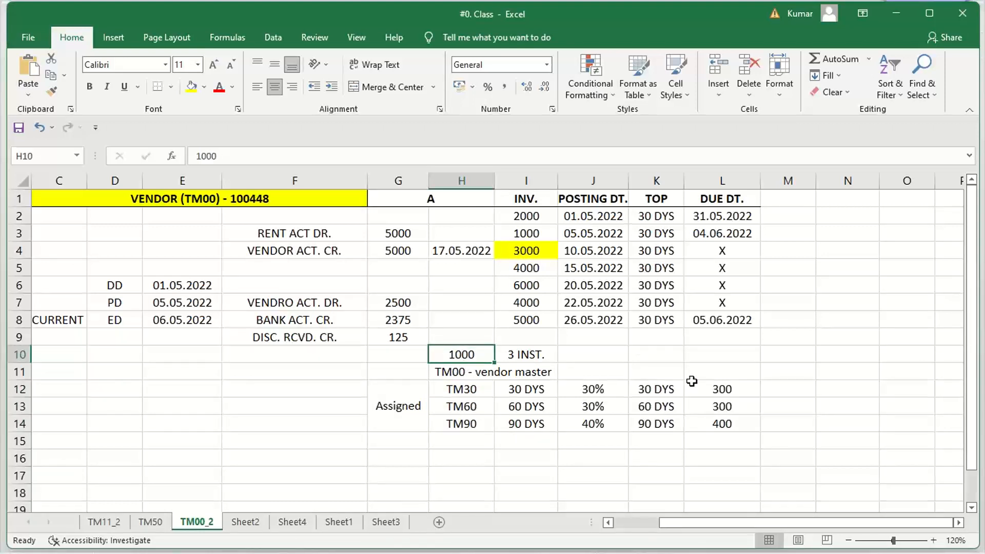
Step: Examine the terms under TM00 in H12:H14 against the sample amount in H10 and their due periods in K12:K14
left_click(452, 391)
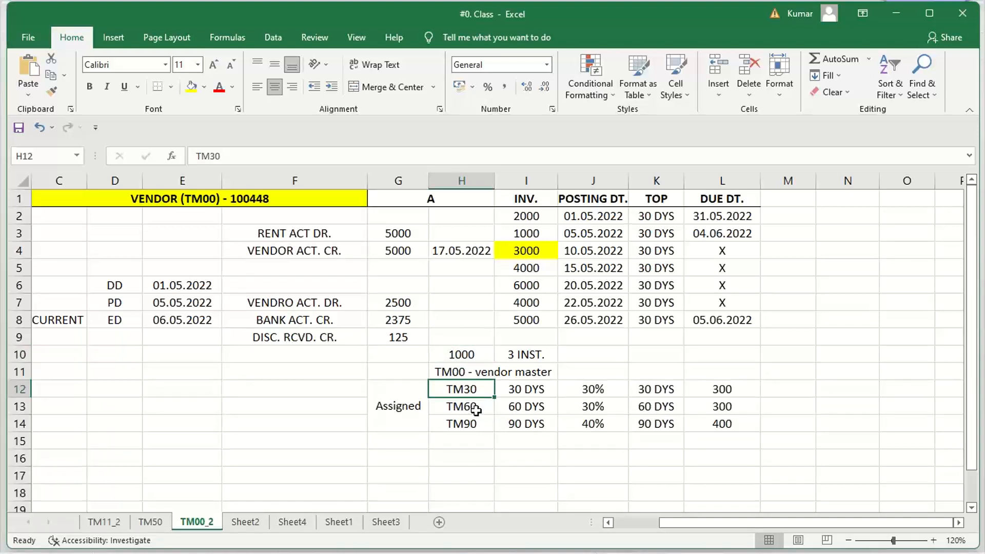
left_click(454, 354)
left_click_drag(470, 390, 455, 425)
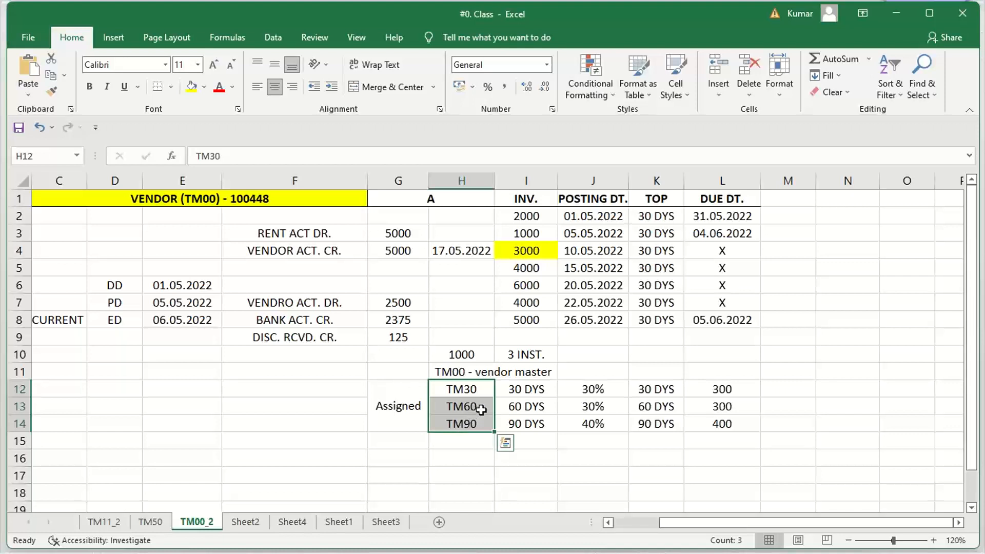
left_click(449, 372)
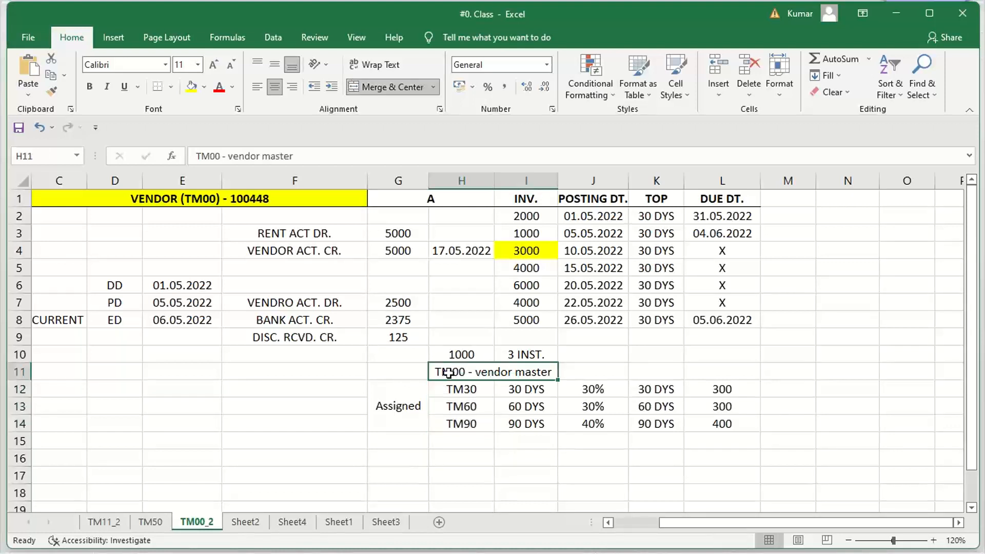
left_click_drag(455, 390, 454, 424)
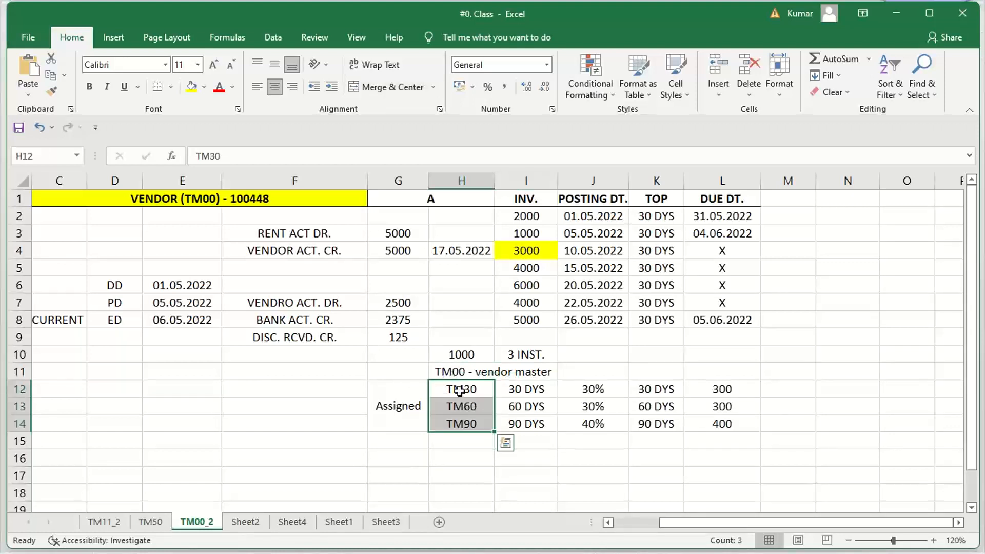
left_click(466, 353)
left_click(460, 390)
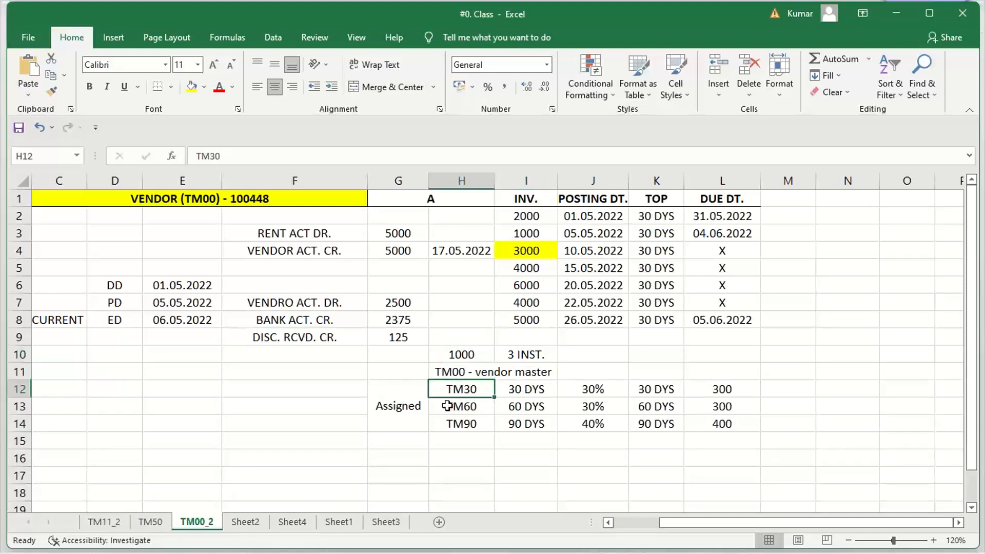
left_click(667, 392)
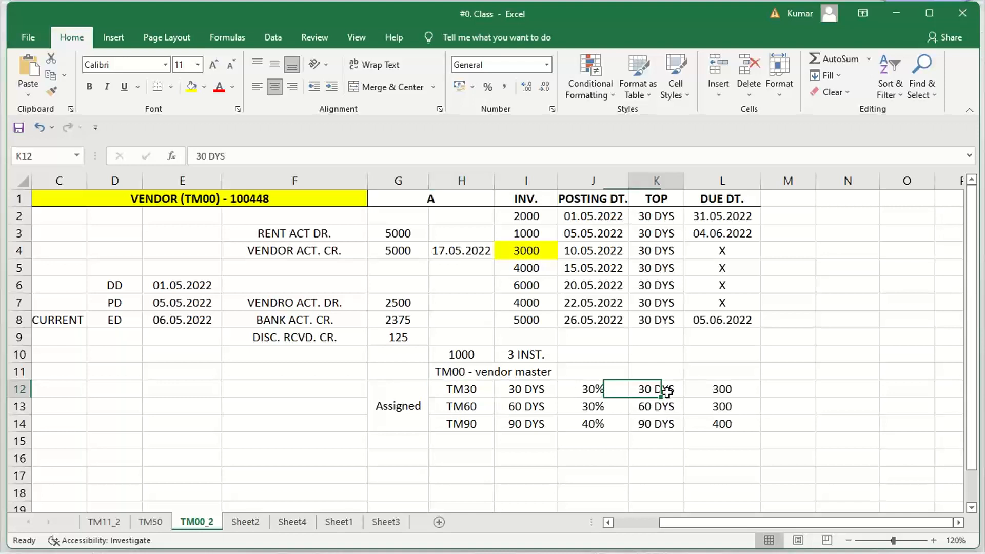
left_click(652, 407)
left_click(653, 428)
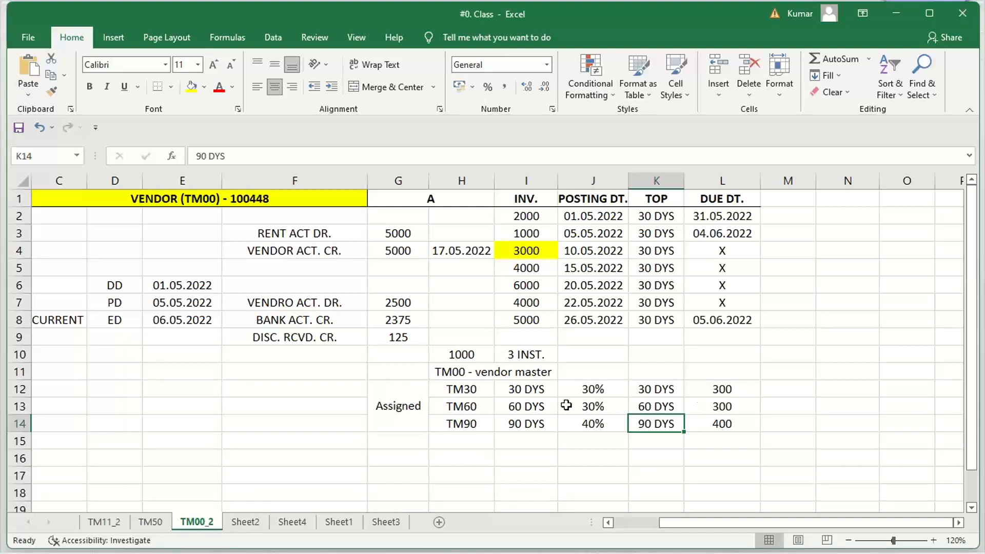
Step: Check the assigned terms in H12:H14 and how the sample amount in H10 splits into the installments in L12:L14
left_click_drag(452, 389, 458, 428)
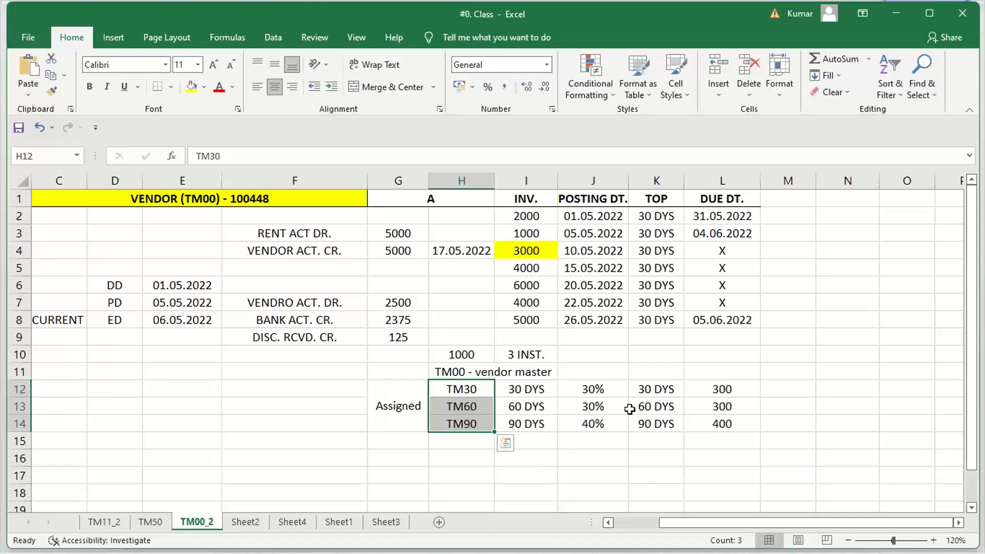
left_click_drag(695, 403, 695, 392)
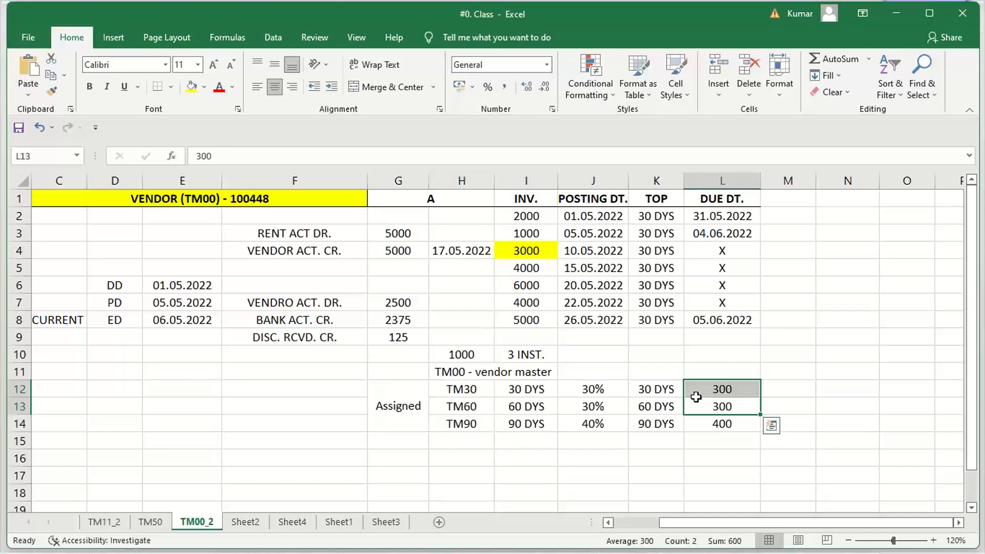
left_click(474, 356)
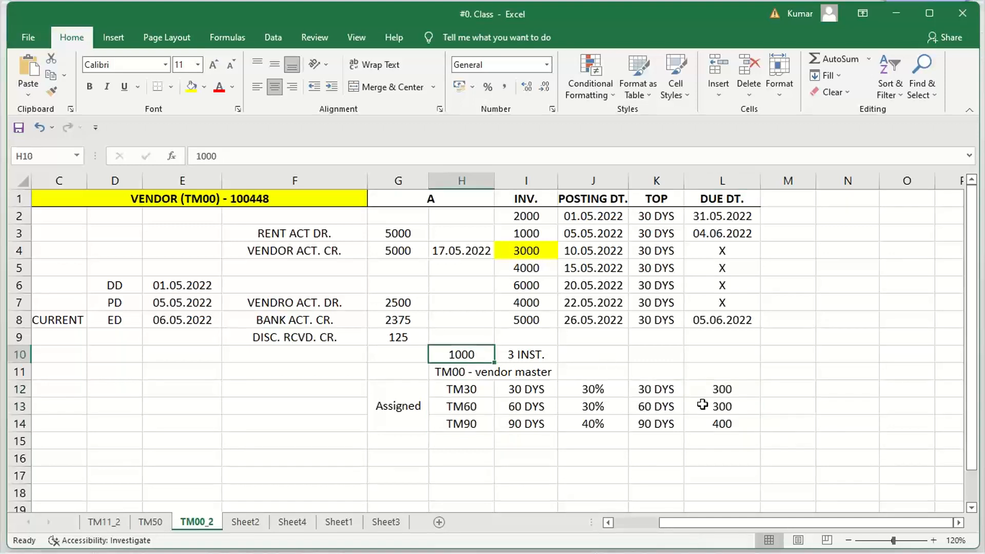
left_click(712, 391)
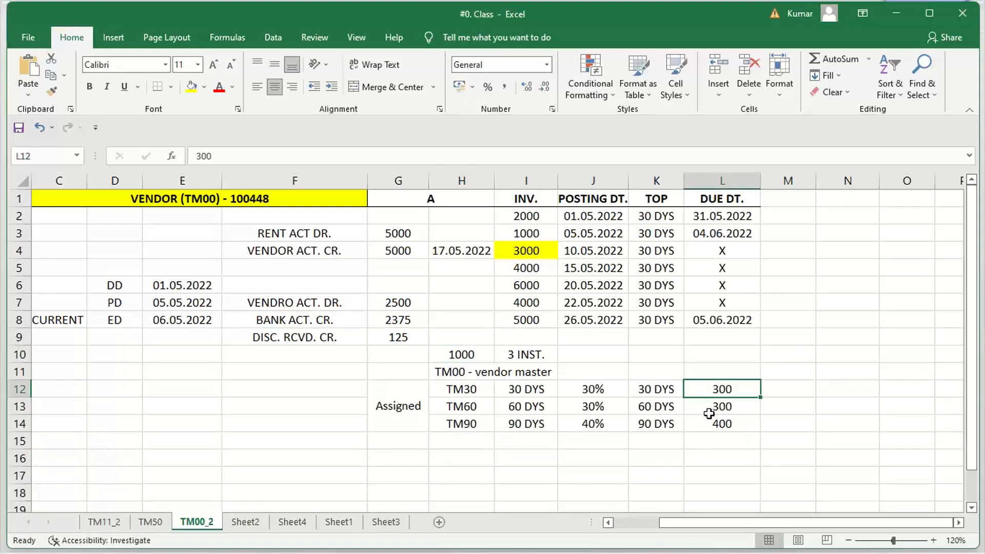
left_click(711, 406)
left_click(702, 423)
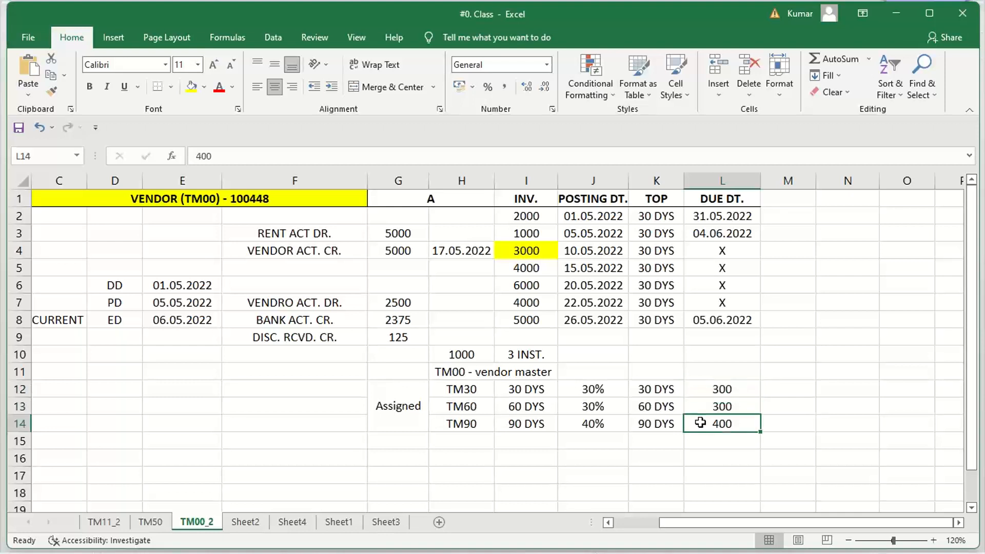
left_click(703, 392)
left_click(706, 417, "shift")
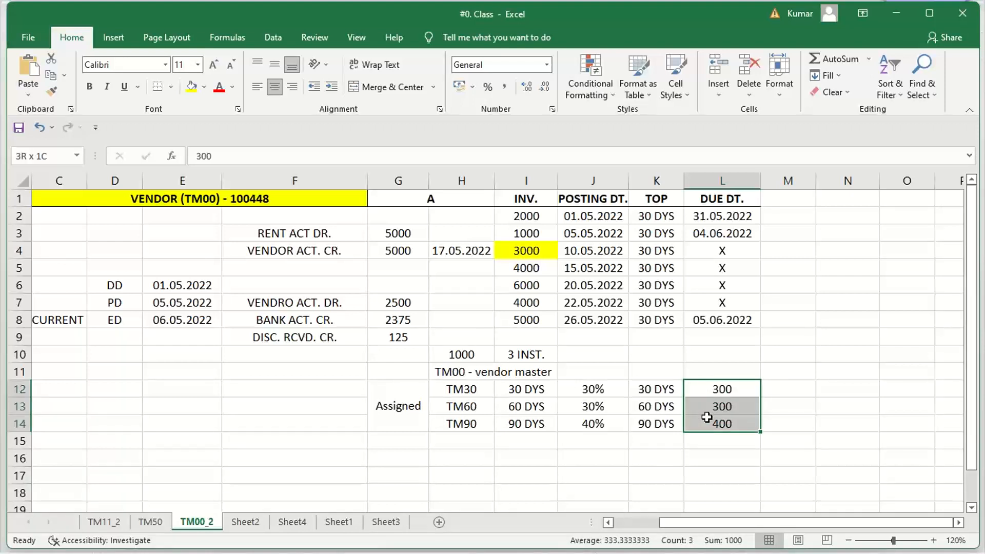
Step: Match each installment amount in L12:L14 with its due period in K12:K14
left_click(717, 388)
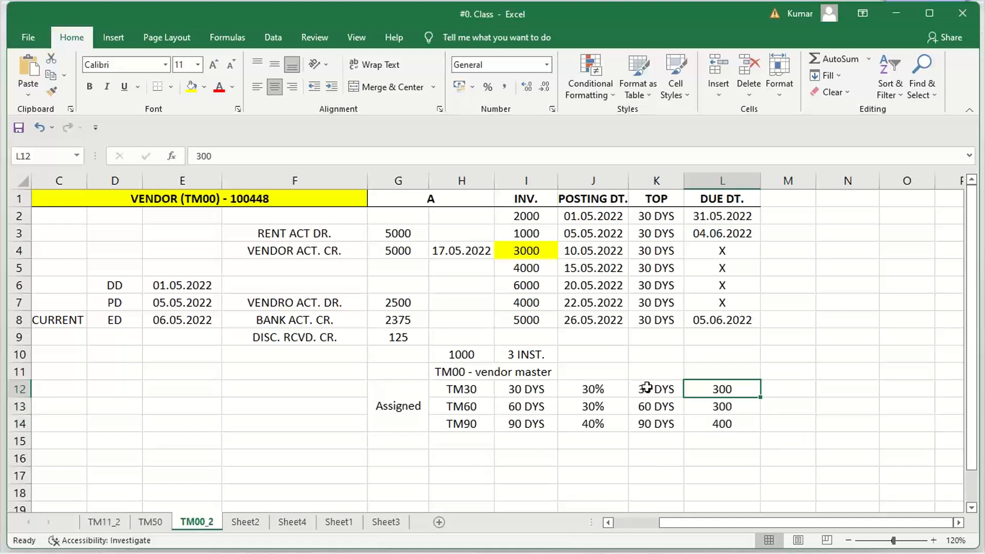
left_click(647, 387)
left_click(705, 409)
left_click(647, 413)
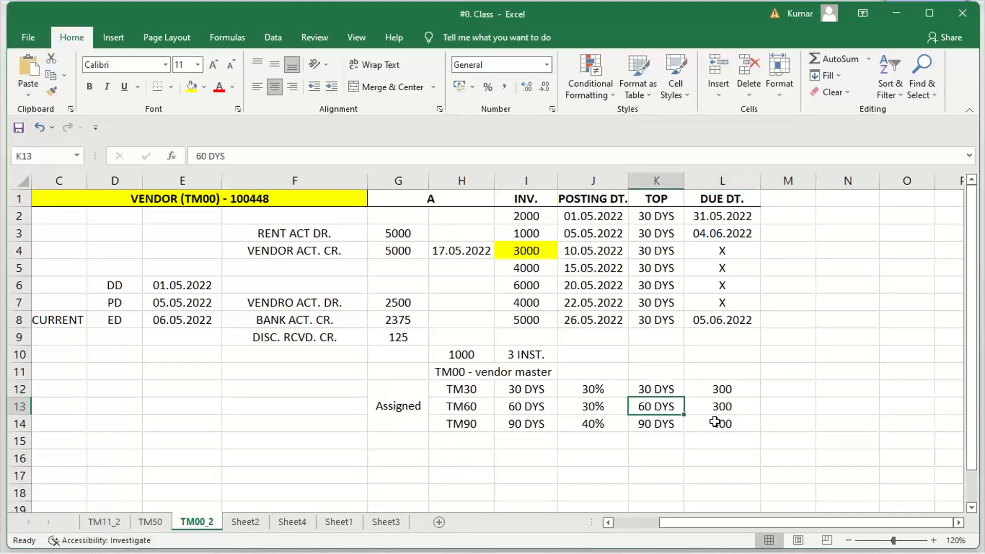
left_click(714, 421)
left_click(612, 432)
left_click(649, 425)
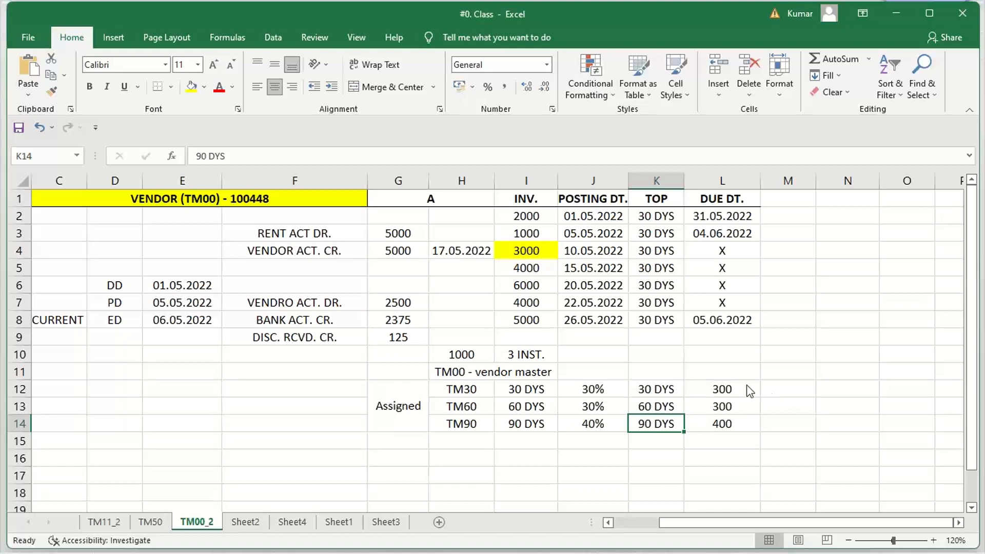
Step: Review the separate installment amounts in L12:L14 and the whole installment example in G10:L14
left_click(708, 385)
left_click_drag(705, 411, 704, 433)
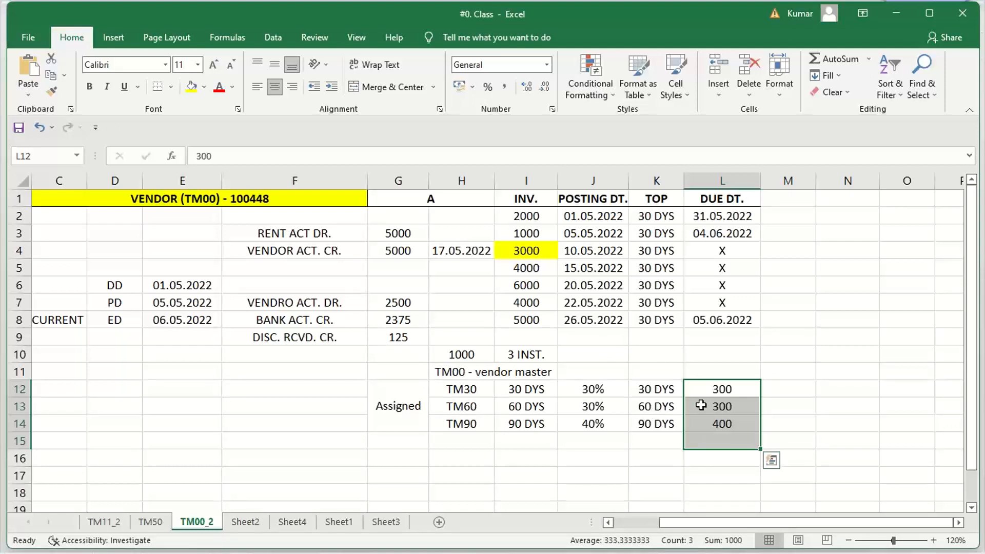
left_click_drag(717, 391, 700, 415)
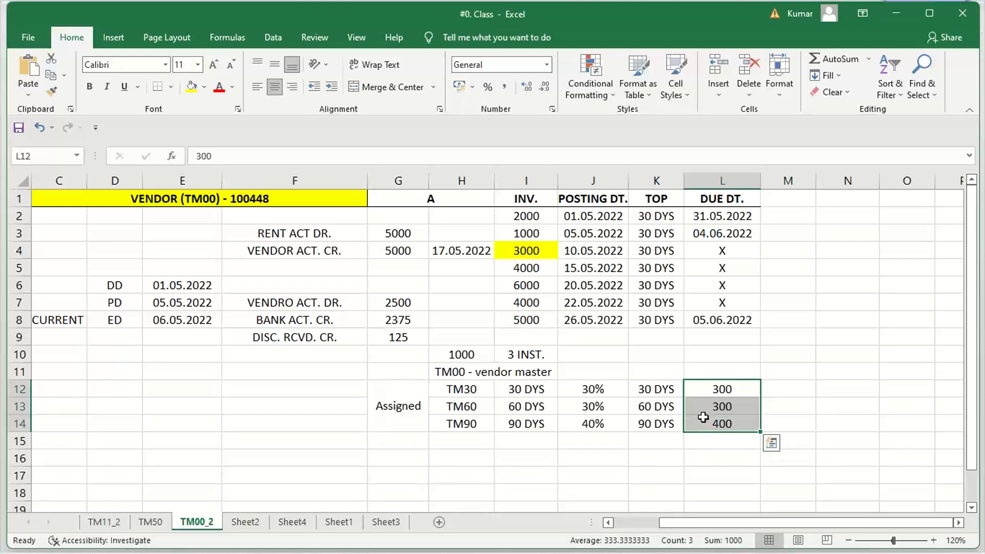
left_click(704, 388)
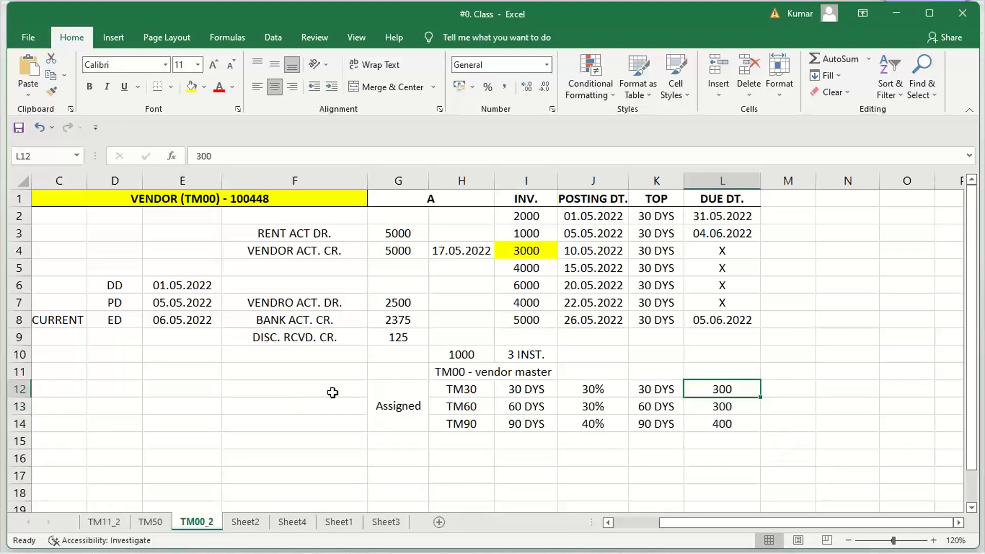
left_click_drag(715, 389, 708, 428)
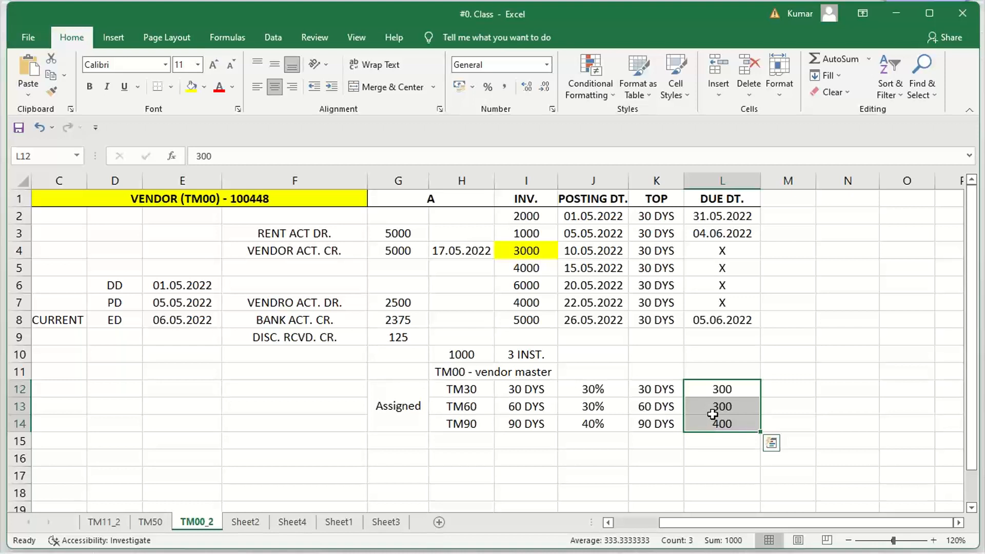
left_click(717, 393)
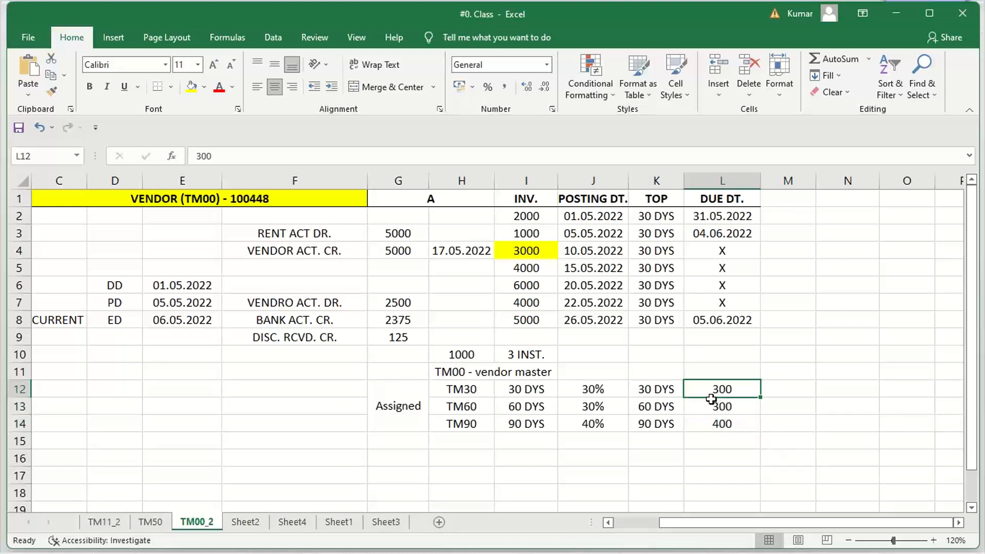
left_click(709, 404)
left_click(711, 425)
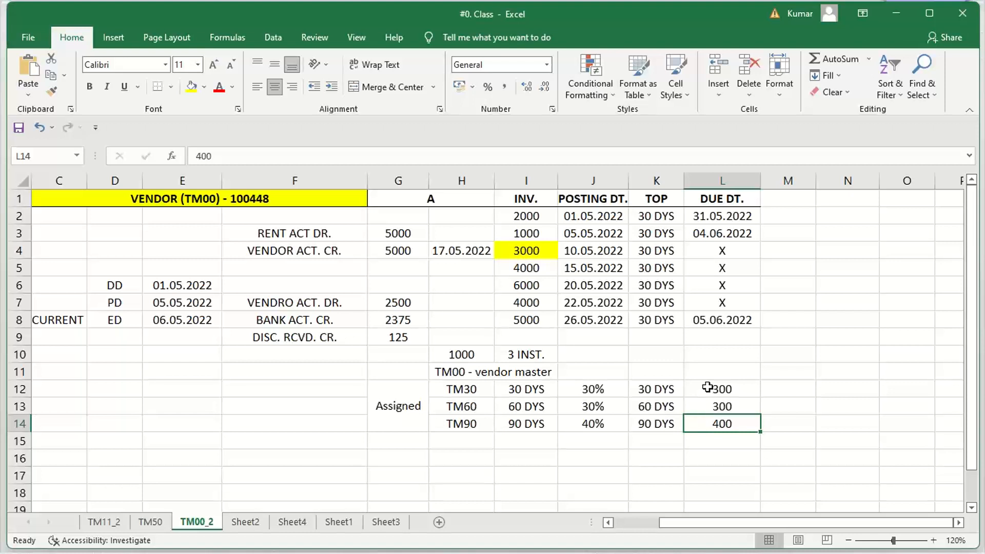
left_click_drag(703, 389, 708, 418)
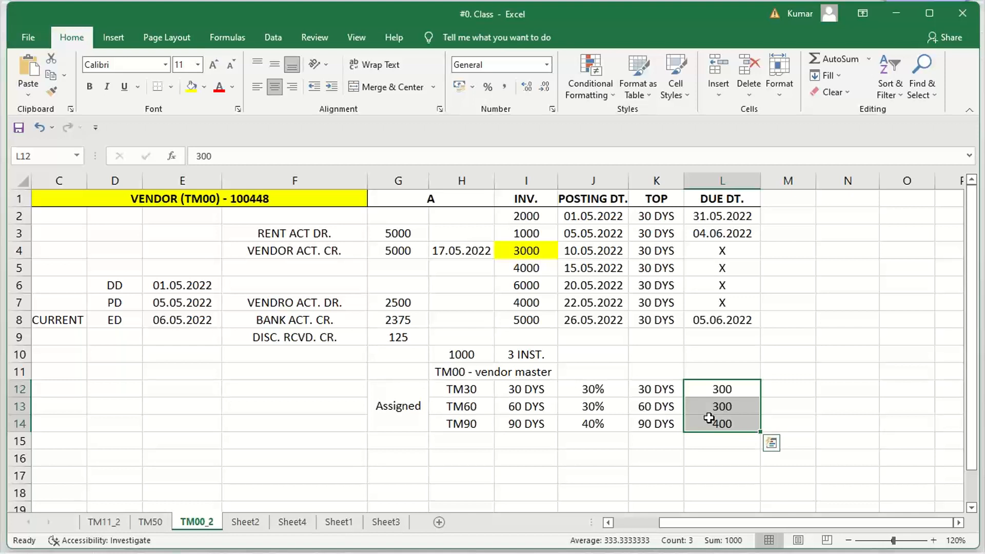
left_click(414, 436)
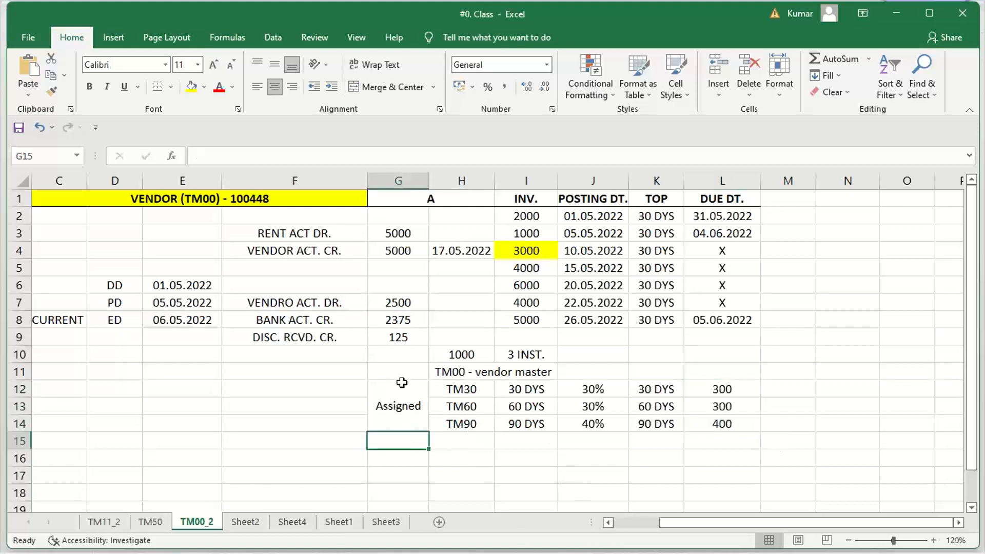
left_click_drag(401, 359, 743, 429)
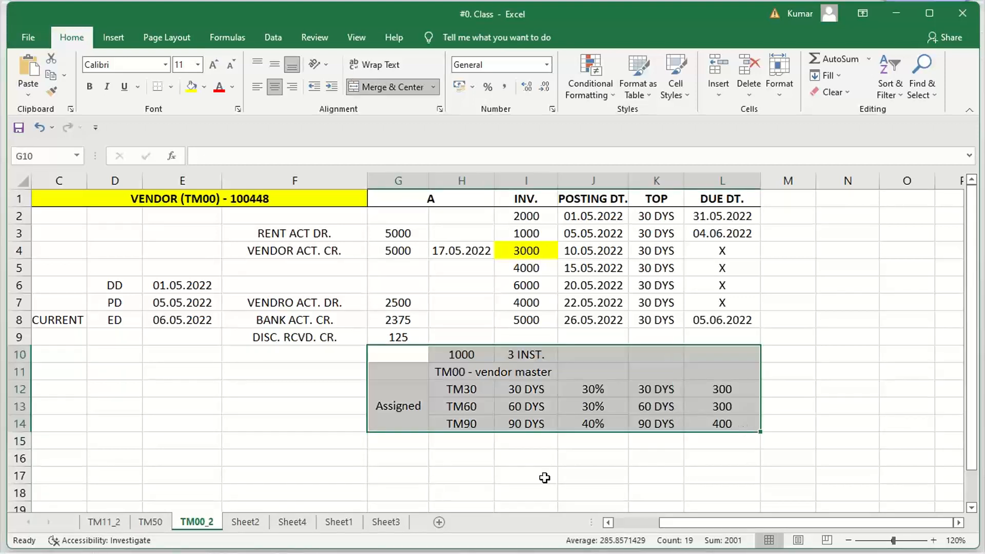
Step: Switch to SAP Logon, open the SAP_2 connection, and log on to client 800 with the user ID and account password
mouse_move(512, 538)
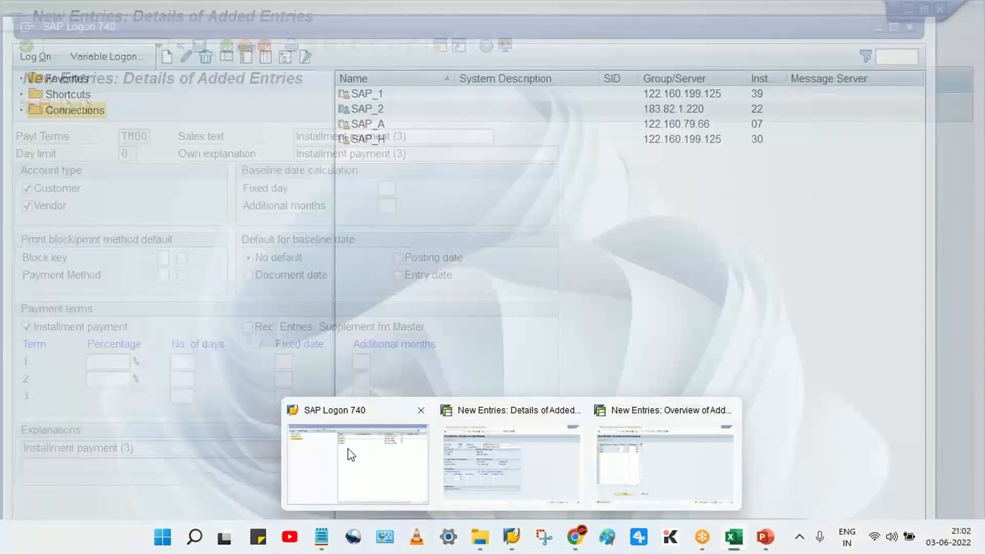
left_click(348, 448)
left_click(398, 114)
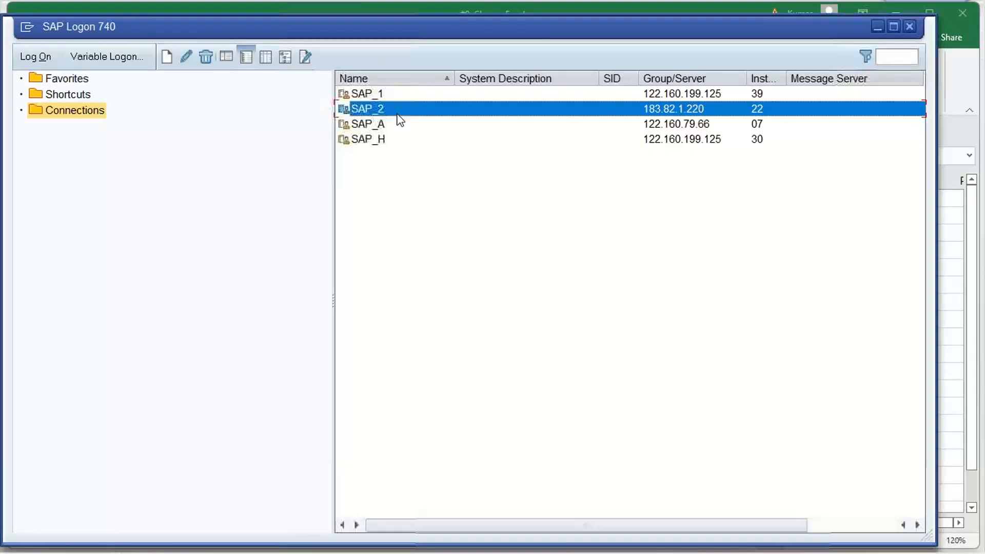
double_click(394, 110)
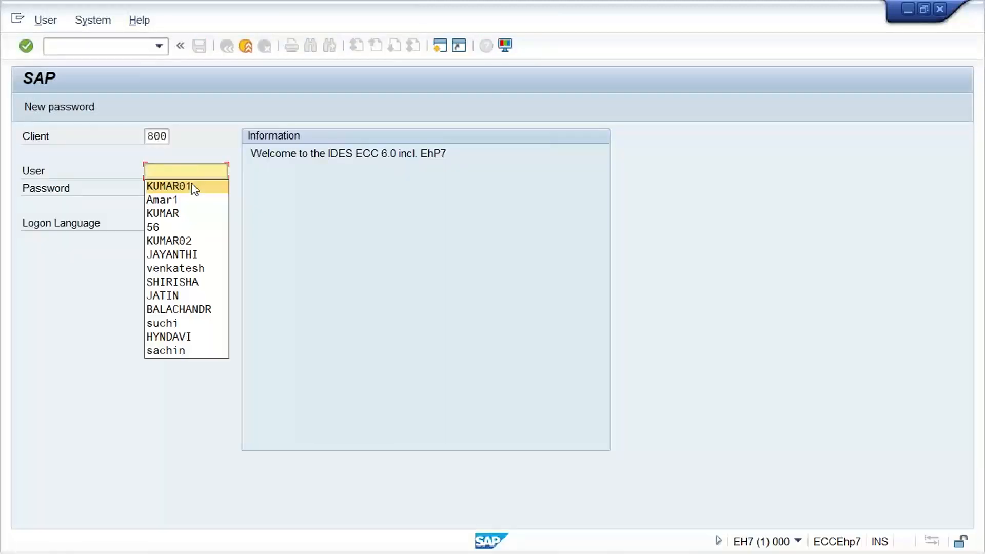
left_click(198, 187)
type("******")
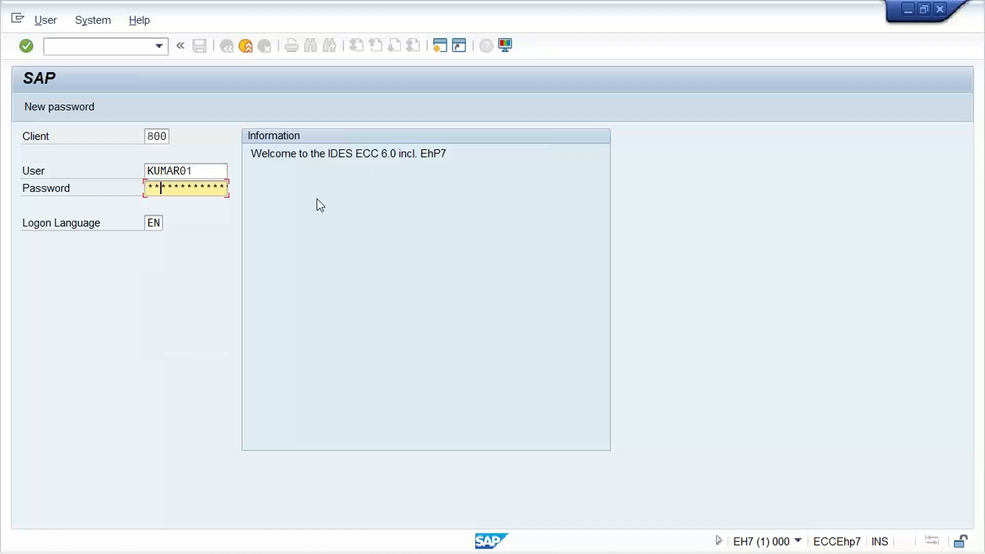
key("Return")
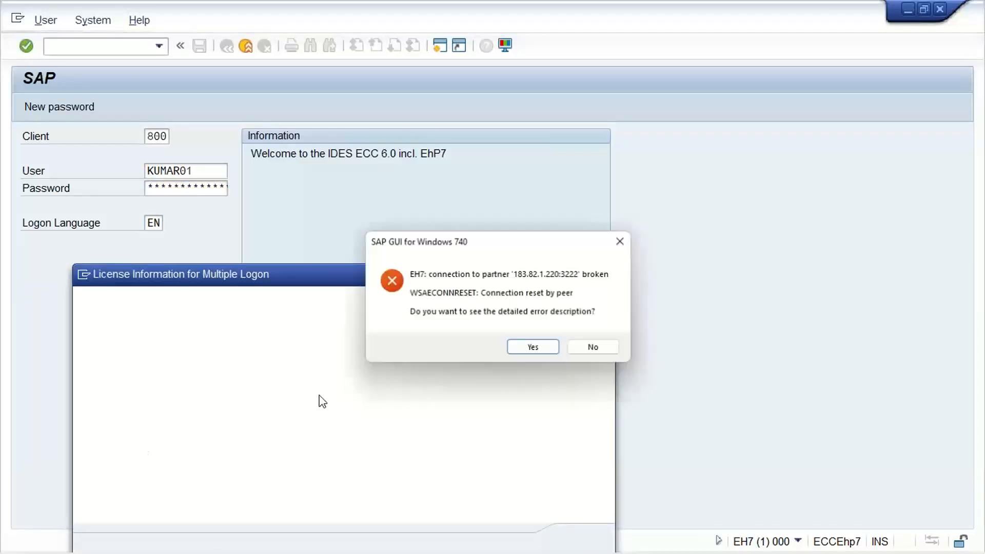
Step: Dismiss the broken-connection error without details and continue with this logon, ending any other logons in the system
left_click(611, 349)
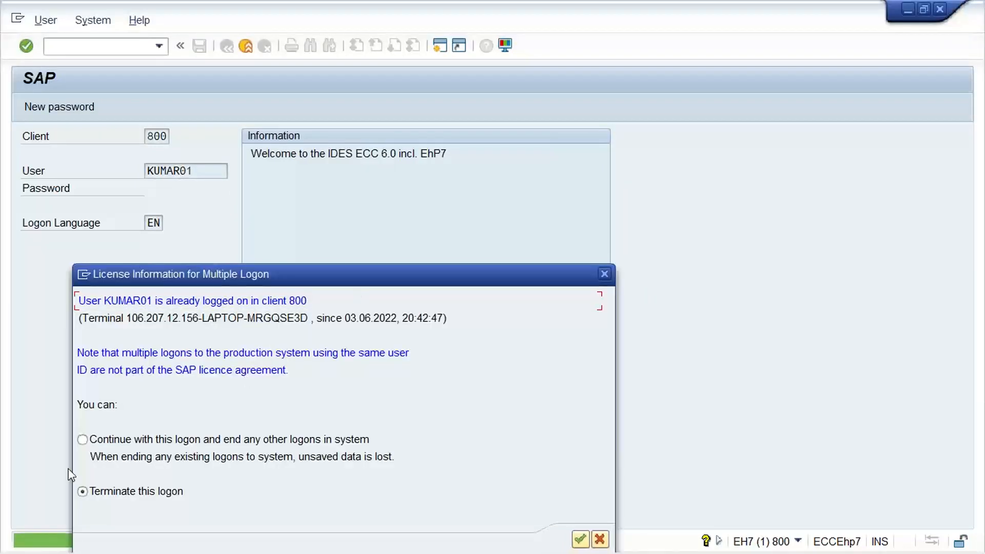
left_click(82, 440)
key("Return")
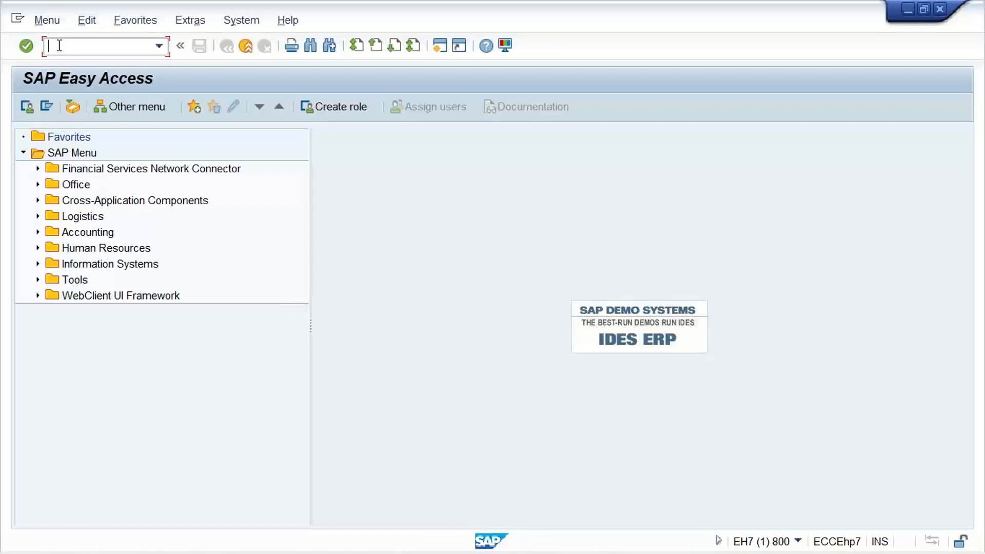
Step: Open transaction OBB9 and position the Terms of Payment for Holdback/Retainage list at payment term TM00
type("OBB9")
key("Return")
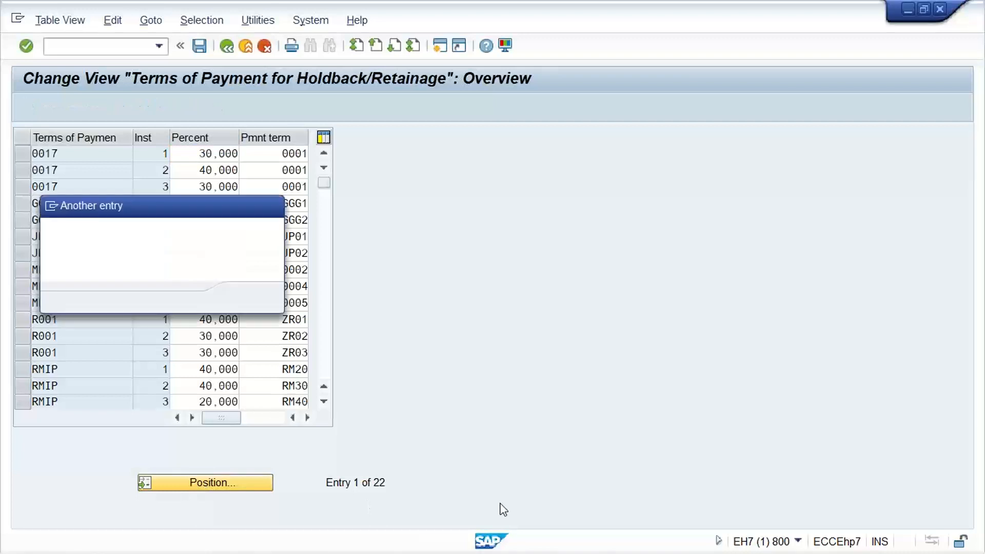
type("TM00")
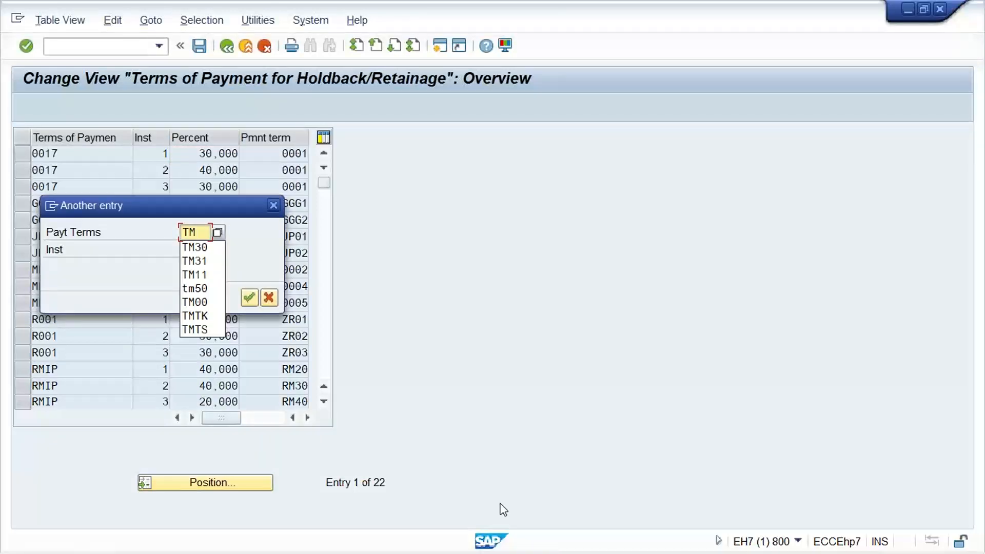
key("Return")
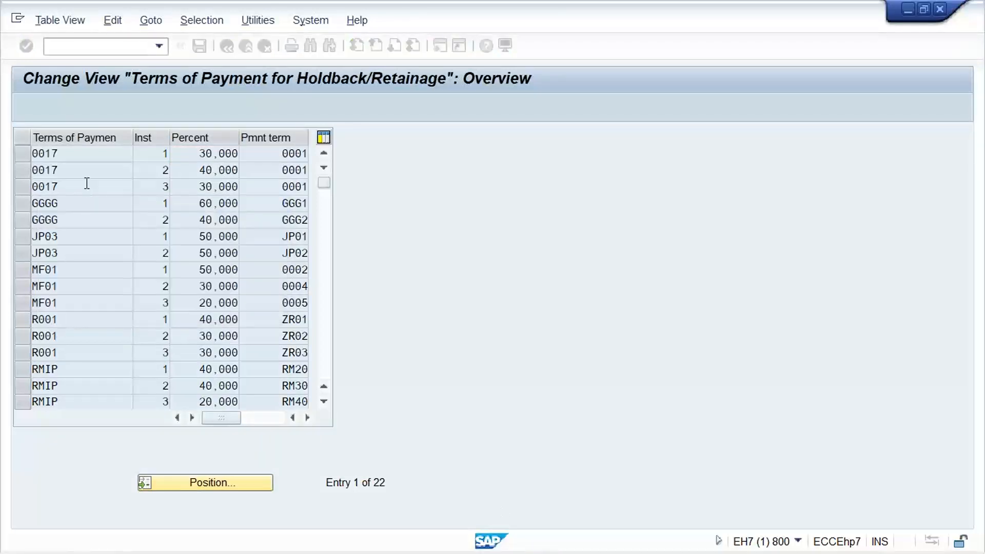
Step: Check the payment terms assigned to the three TM00 installments and open an additional SAP session
left_click(275, 152)
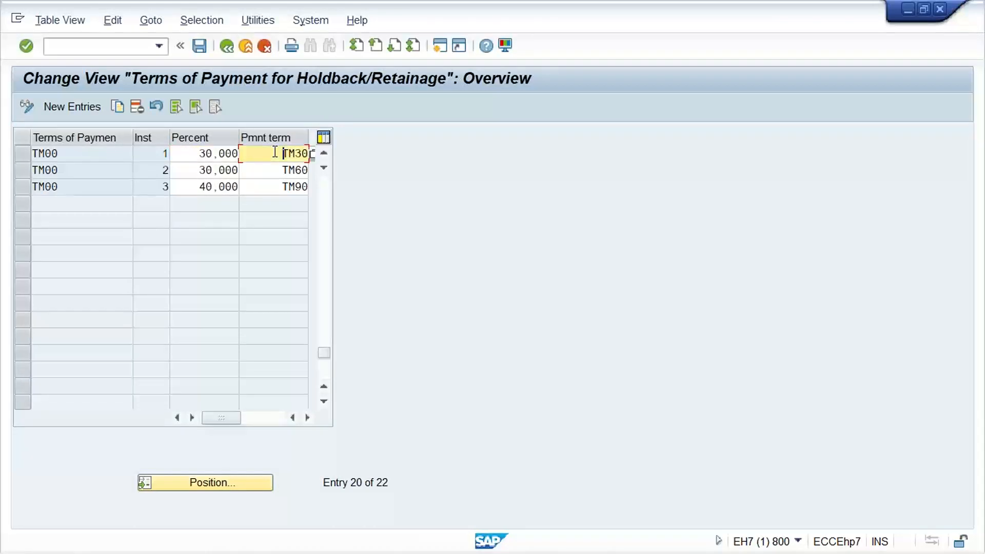
left_click(275, 168)
left_click(274, 186)
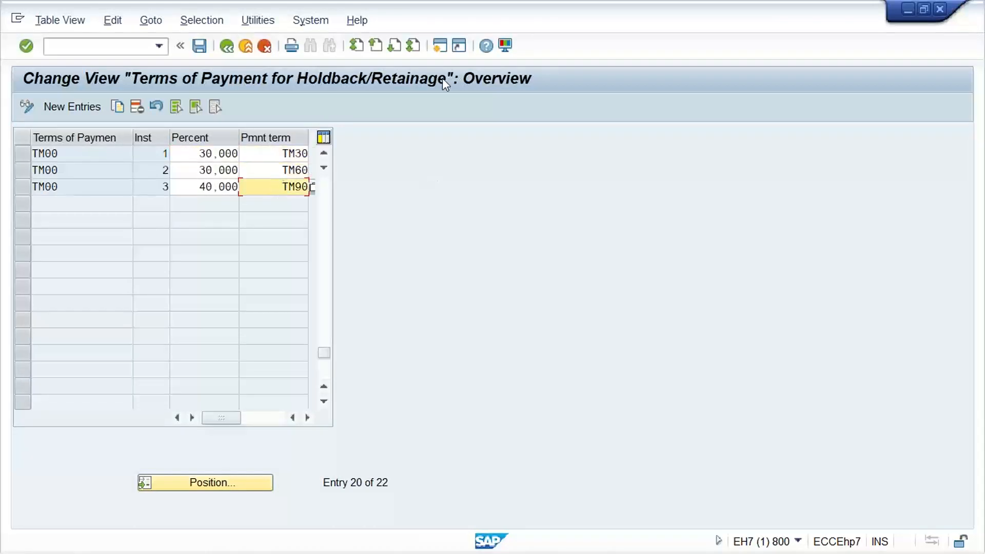
left_click(437, 48)
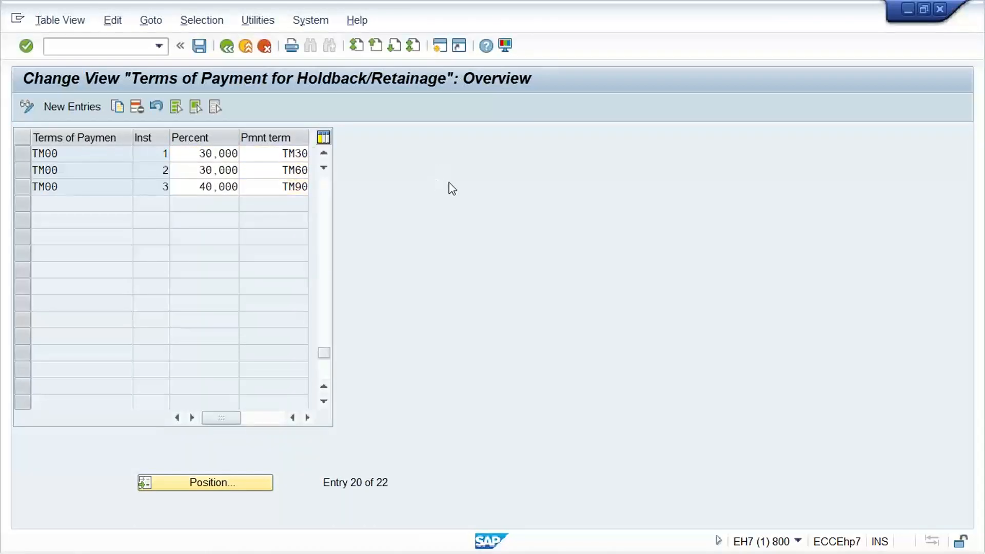
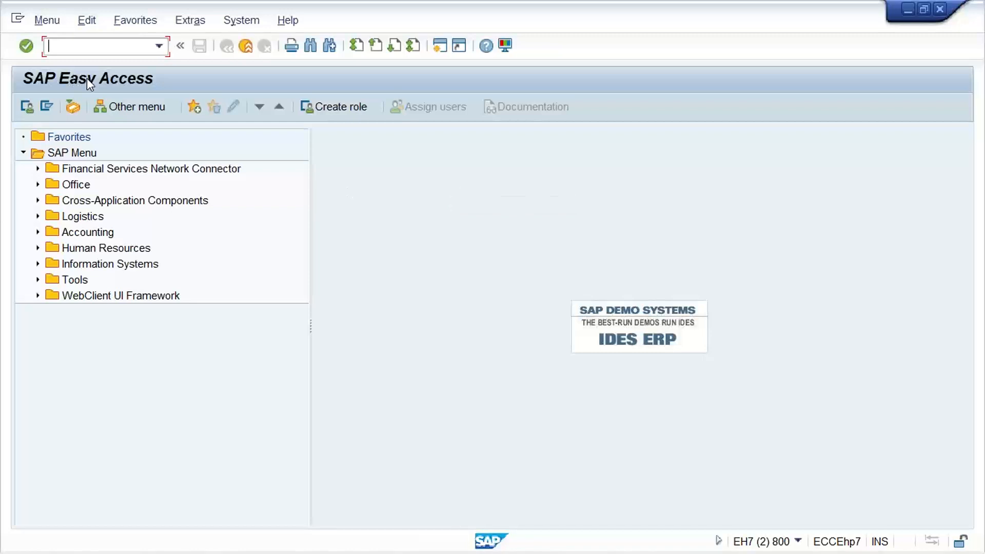
Step: Open transaction XK02 for vendor JP INFRA LTD. in company code TM00 with the company code payment transactions data
type("XK02")
key("Return")
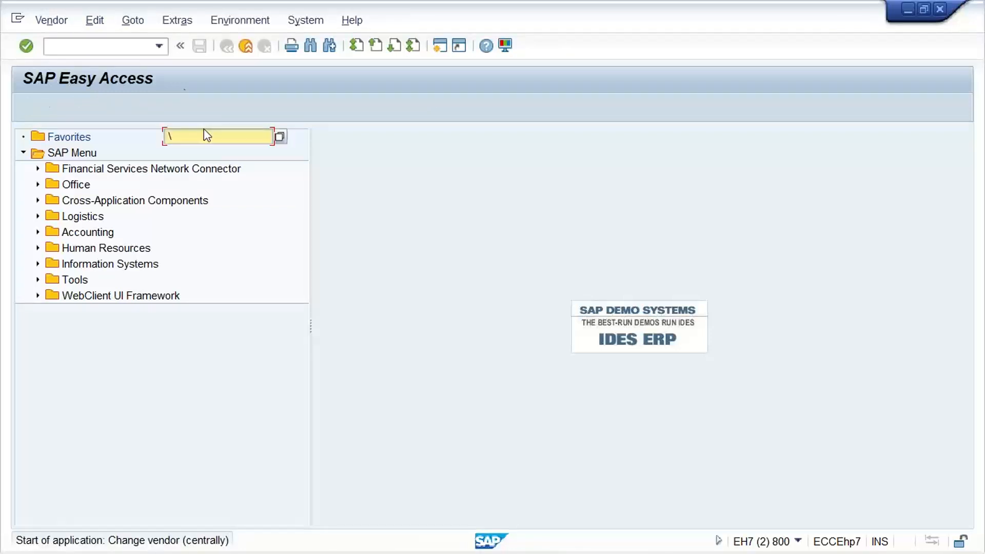
key("BackSpace")
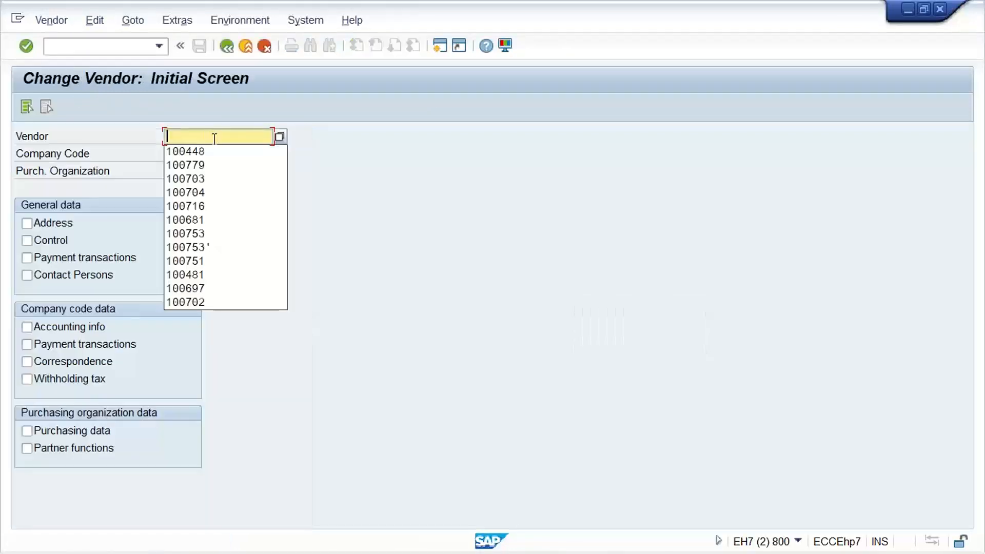
left_click(218, 152)
left_click(101, 347)
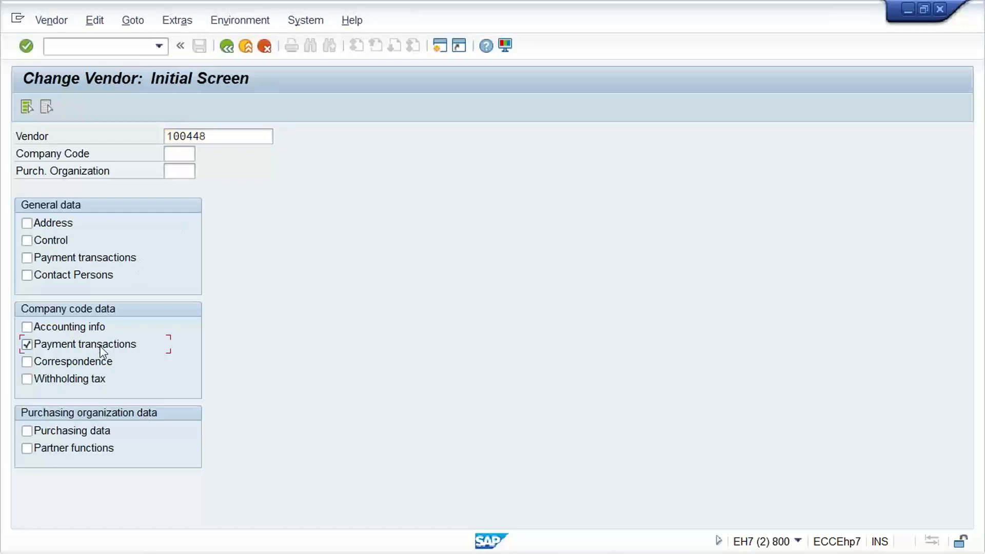
key("Return")
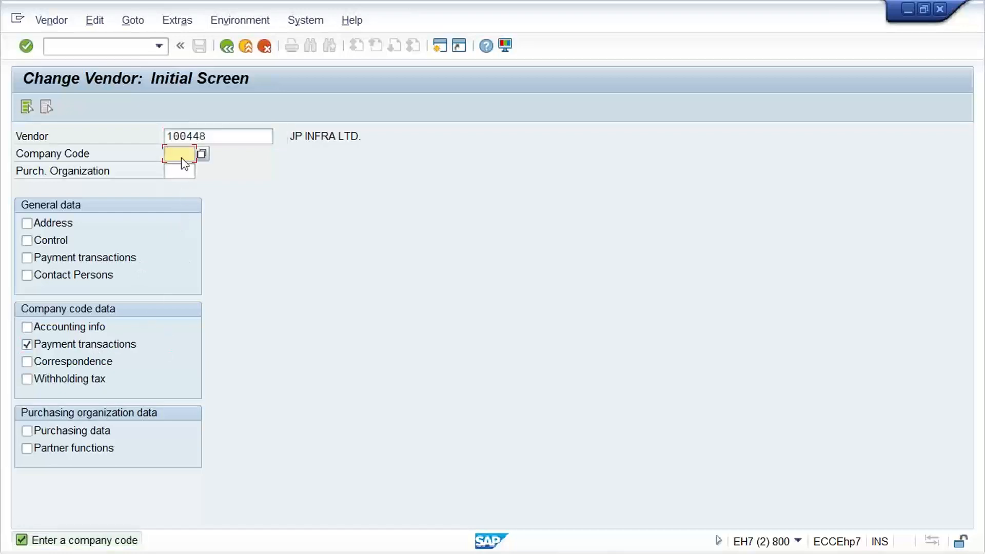
left_click(182, 156)
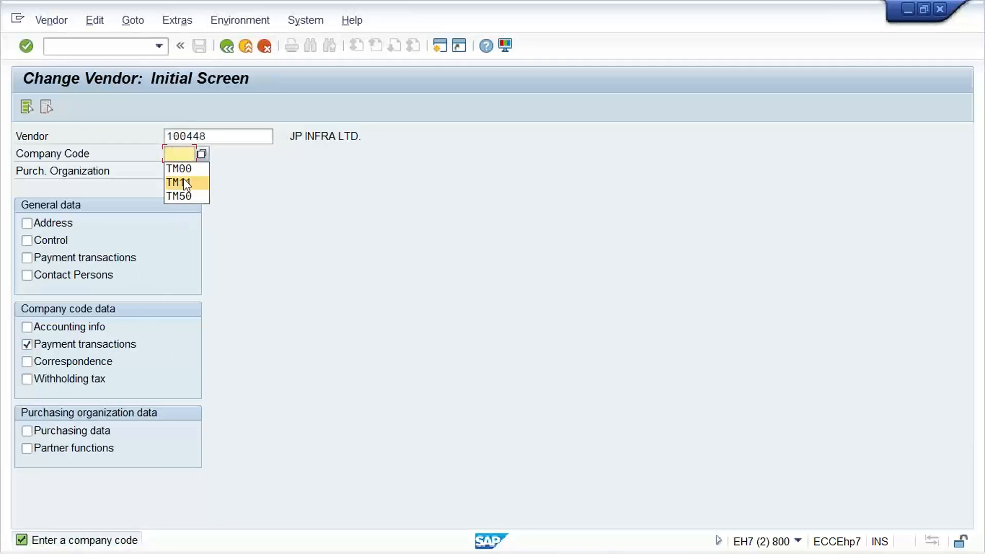
left_click(179, 169)
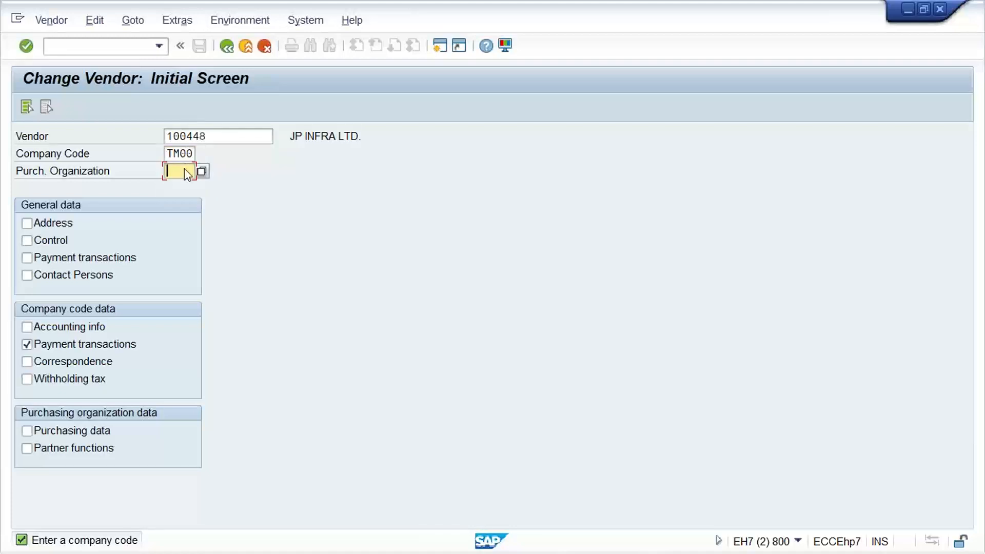
key("Return")
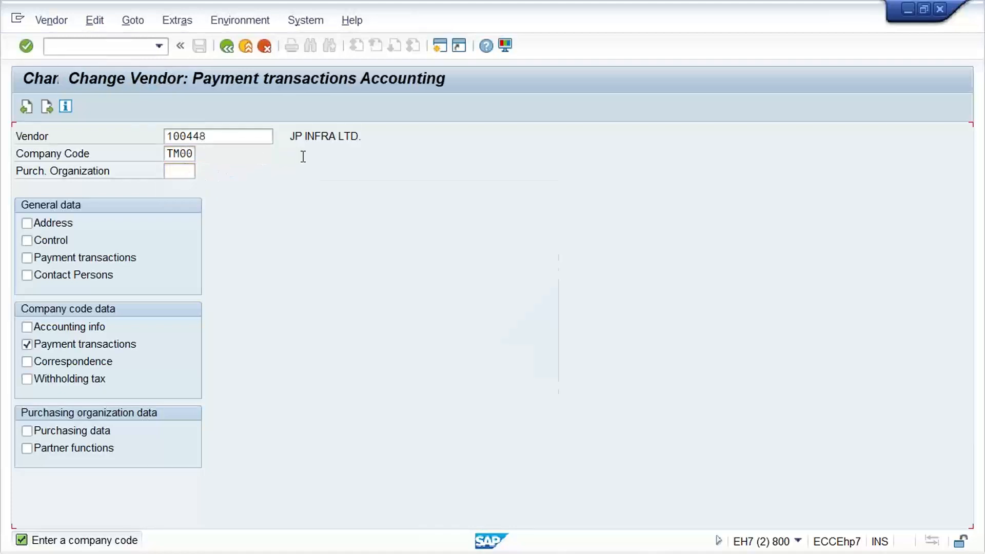
Step: Set the vendor's payment terms to TM00 and save the vendor master record
type("T")
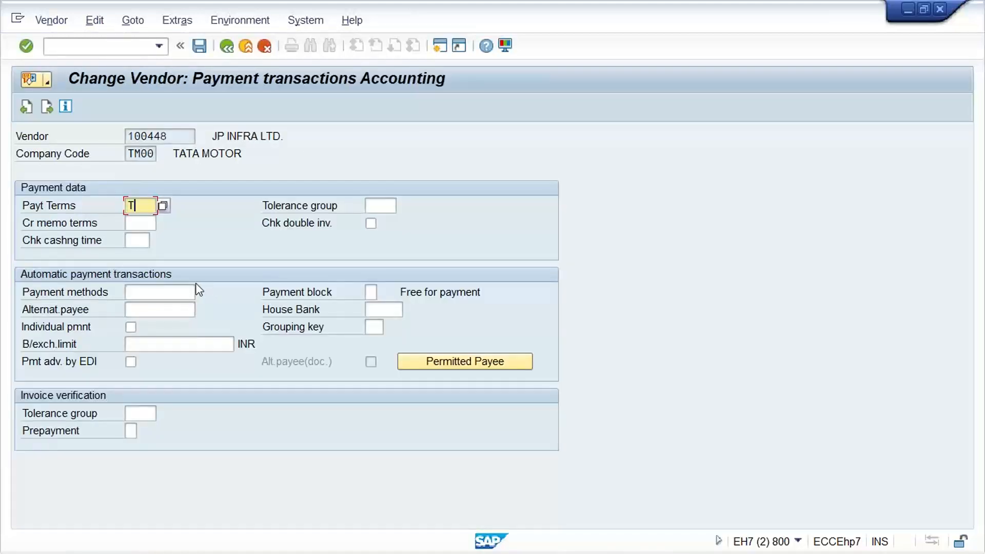
type("M00")
key("ctrl+s")
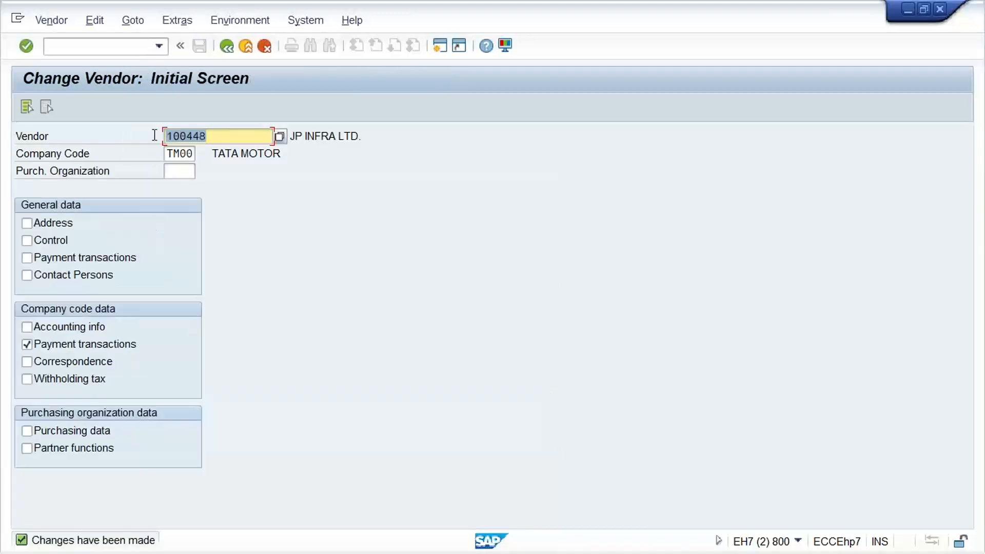
Step: Open transaction FB60 and enter vendor JP INFRA LTD., invoice date 01.06.2022 and an amount of 1000 INR
left_click(106, 49)
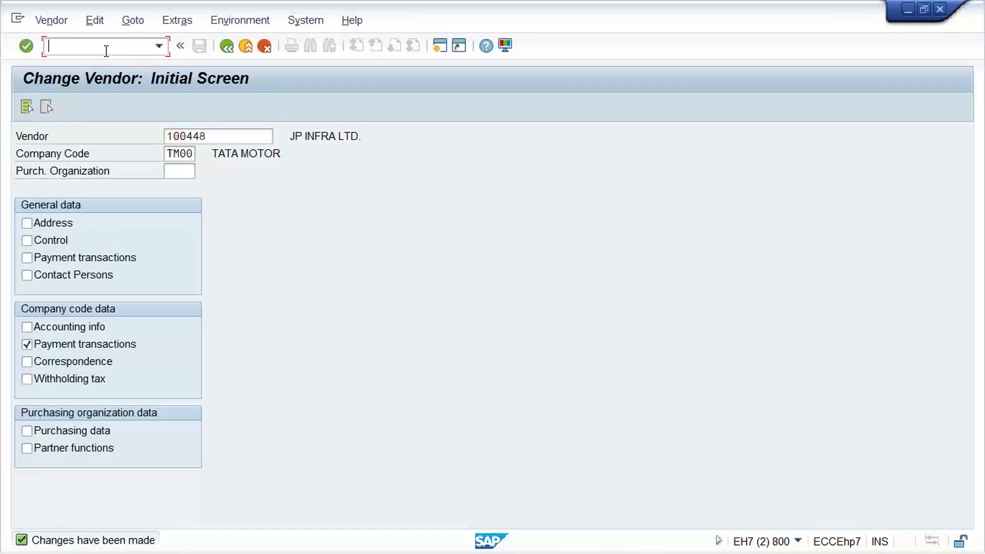
type("/NFB6")
key("Return")
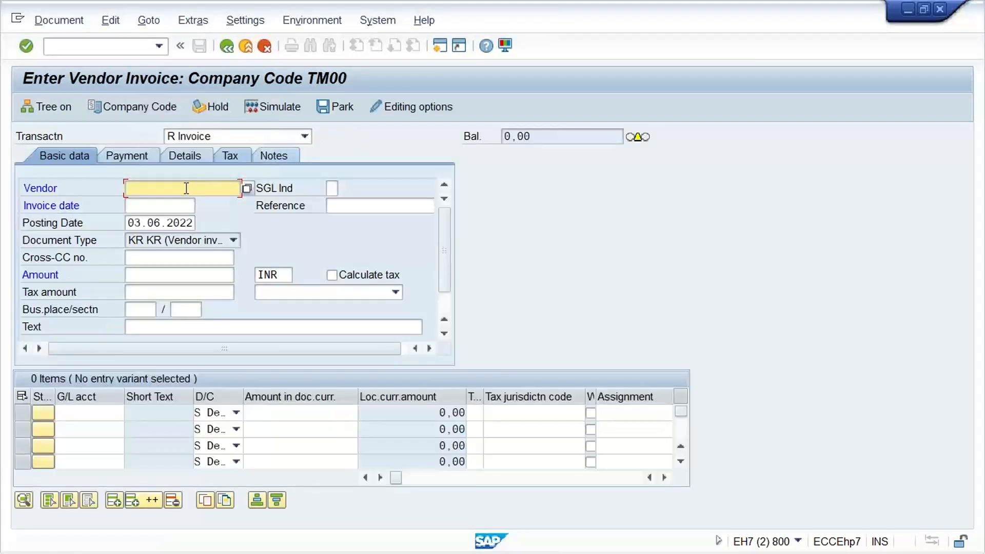
type("100448")
left_click(154, 209)
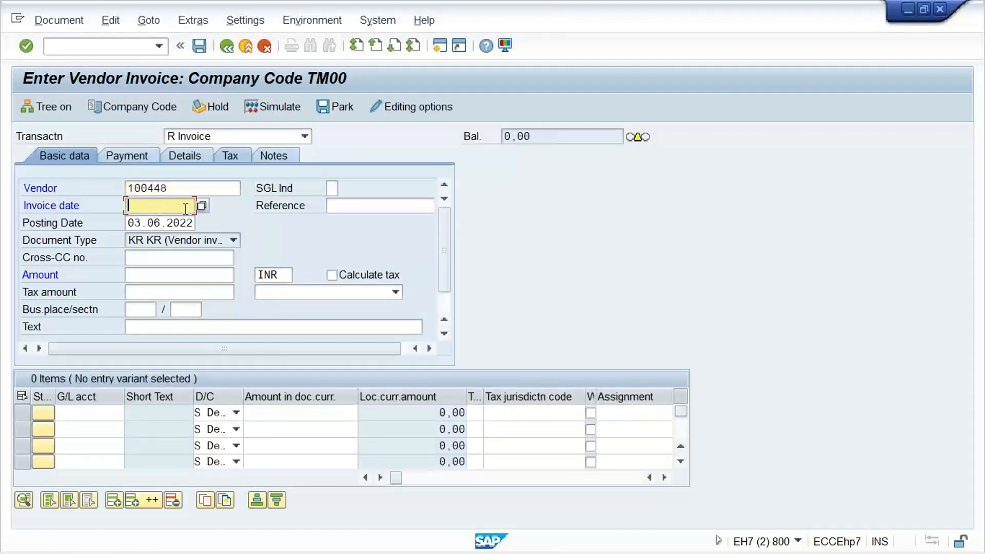
left_click(154, 209)
left_click(159, 218)
left_click(159, 275)
type("10")
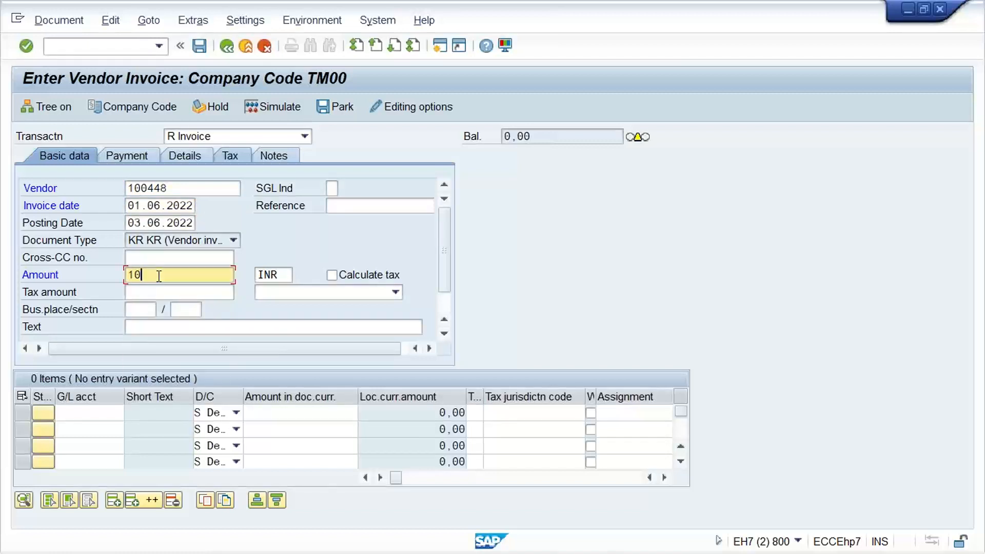
type("00")
Step: Add an invoice line item debiting G/L account 4000 with an amount of 1000
key("Return")
type("4")
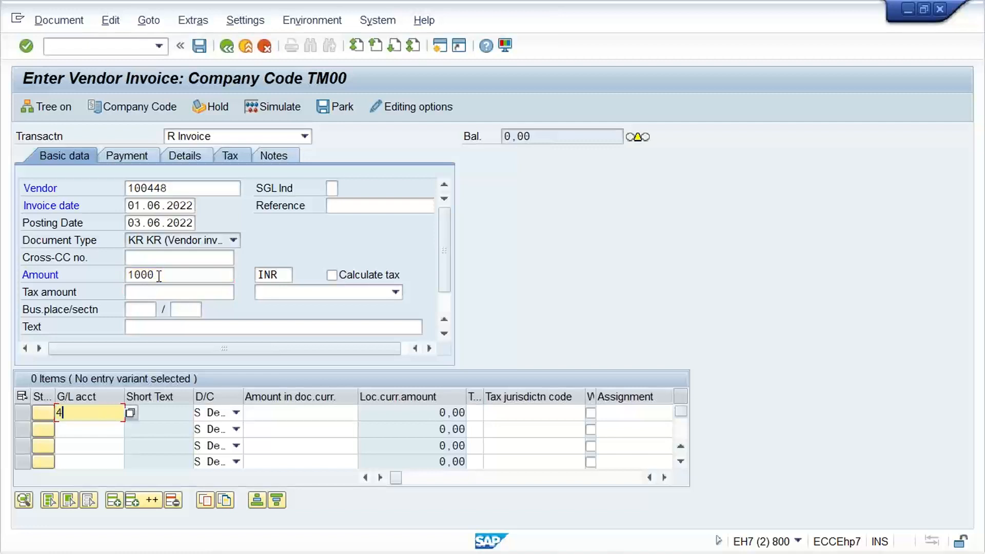
type("000")
key("Tab")
key("Tab")
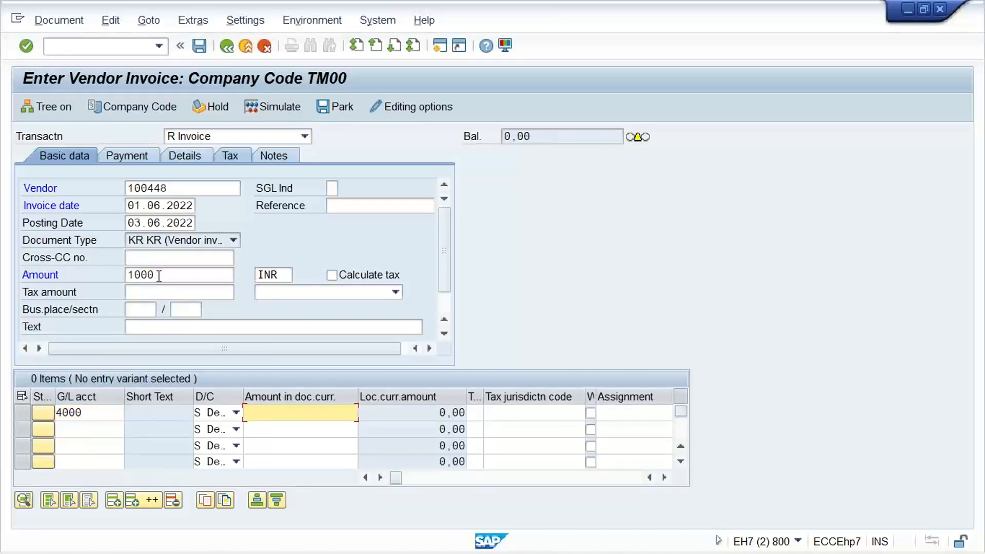
type("1000")
key("Return")
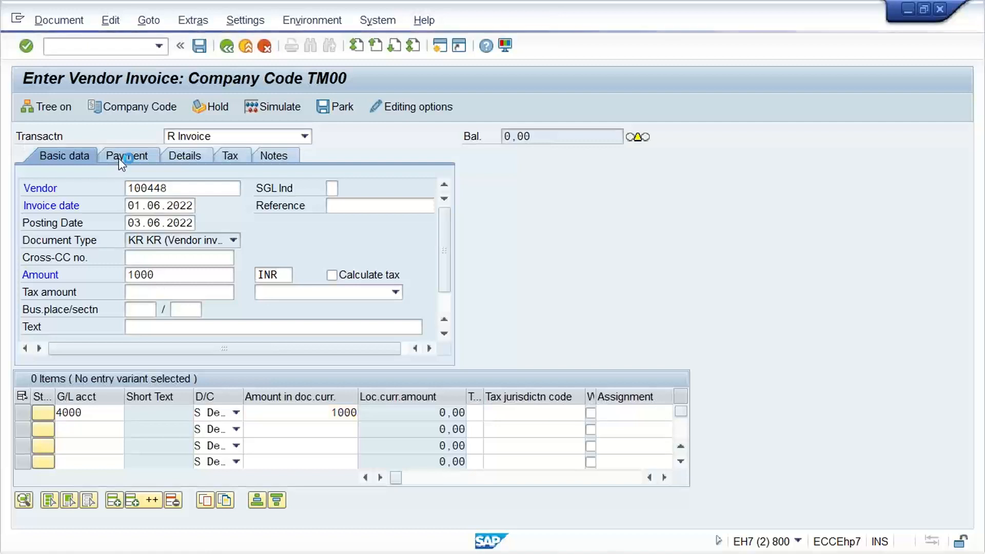
Step: Review the invoice's payment data, including baseline date and due date, and try to simulate the document
left_click(118, 156)
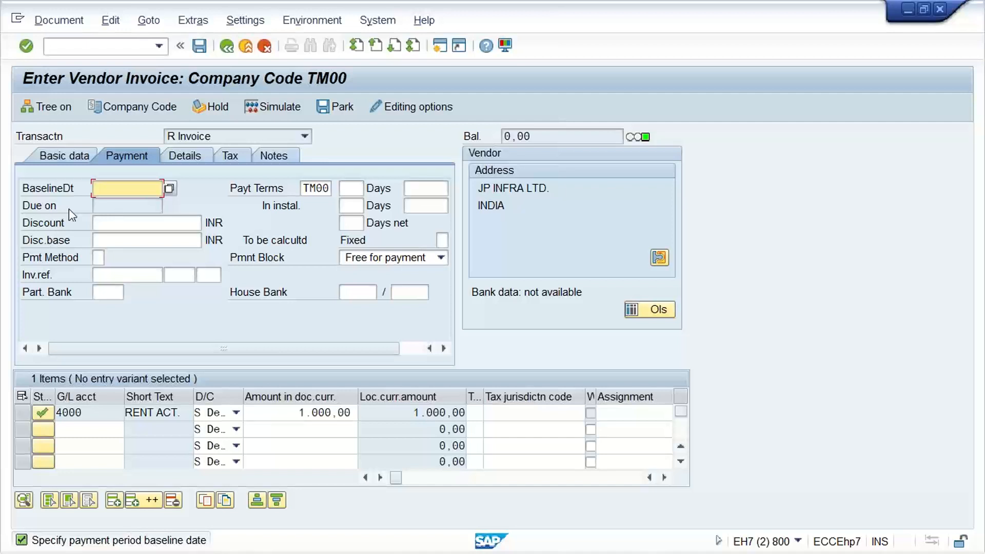
left_click(113, 203)
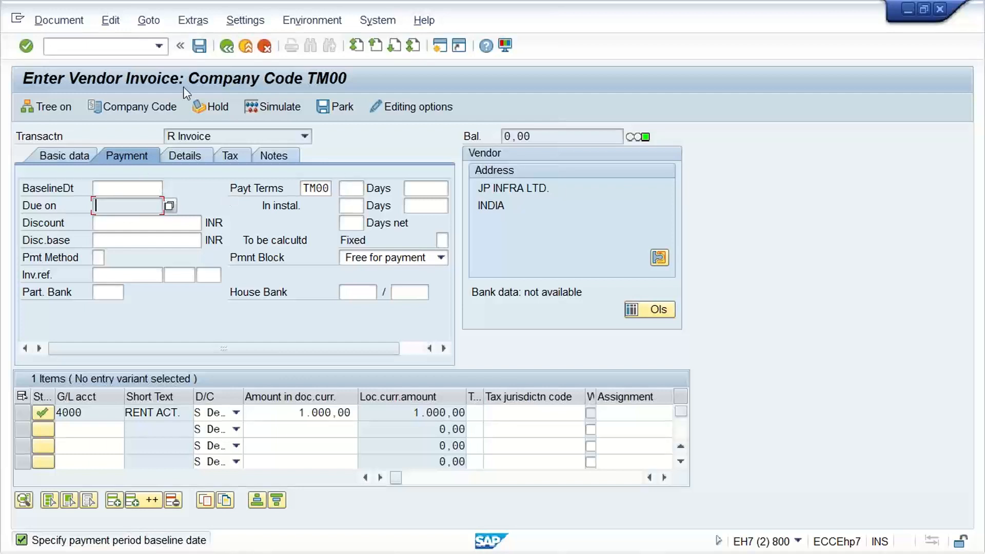
left_click(58, 20)
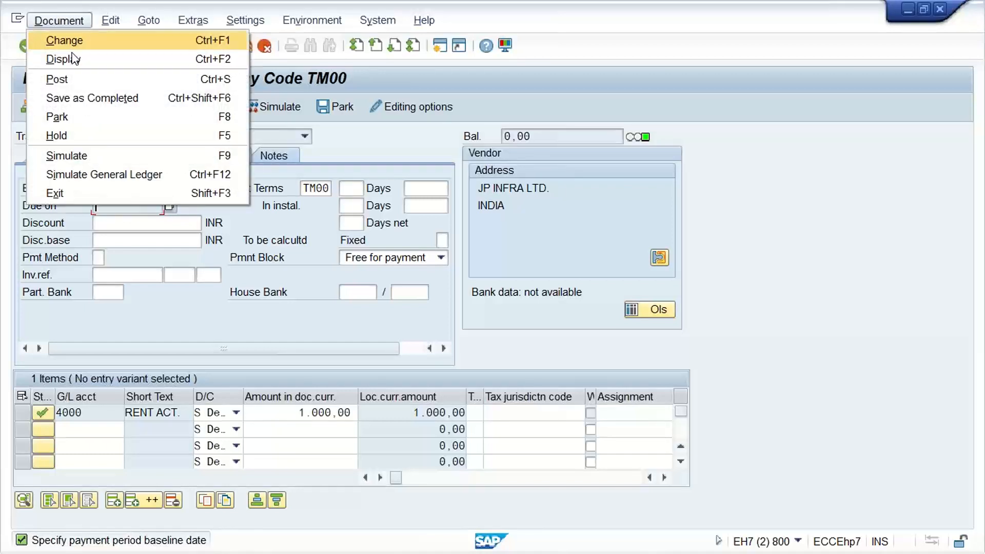
left_click(91, 155)
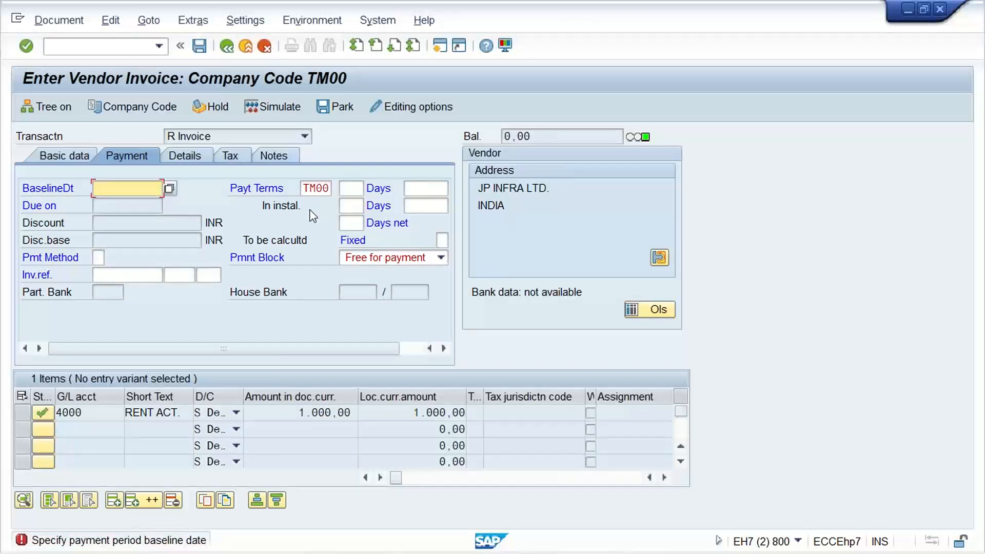
Step: Switch to the session with the Holdback/Retainage payment terms and open transaction OBB8 there
mouse_move(461, 553)
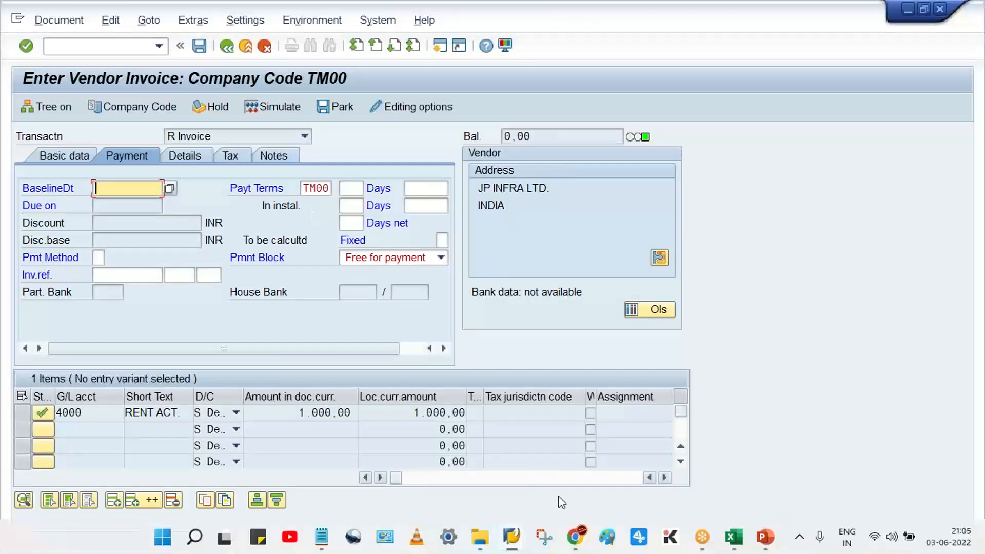
mouse_move(518, 542)
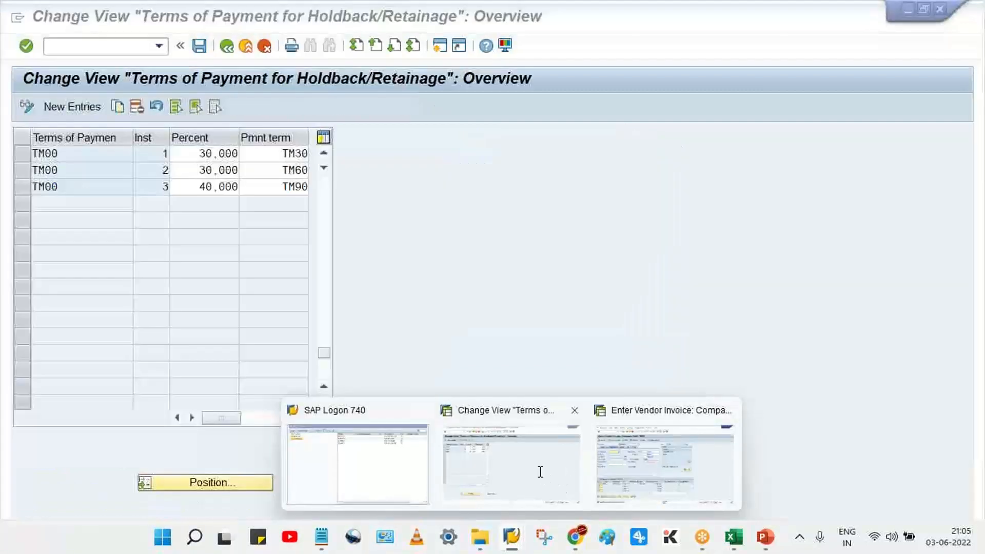
left_click(540, 472)
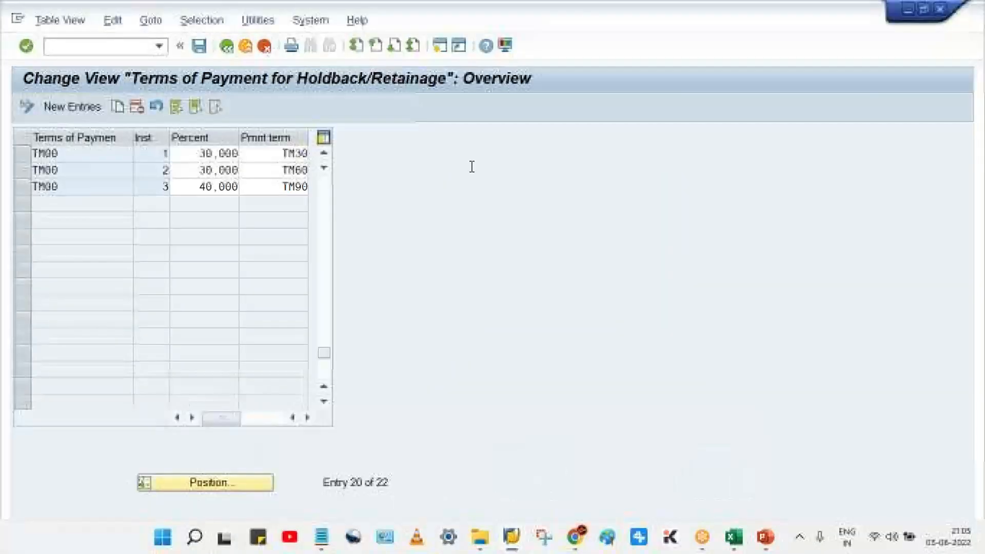
left_click(83, 49)
type("/N")
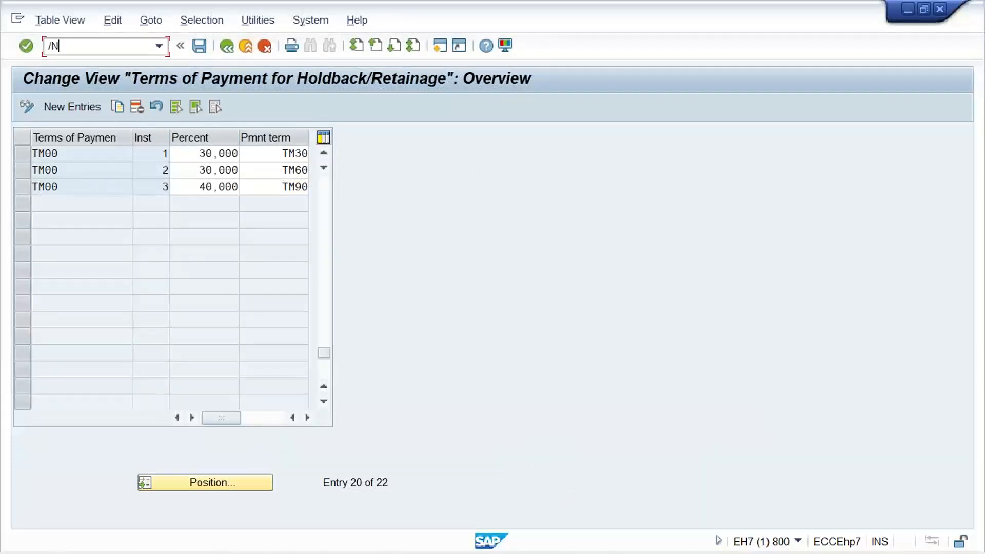
type("OBB8")
key("Return")
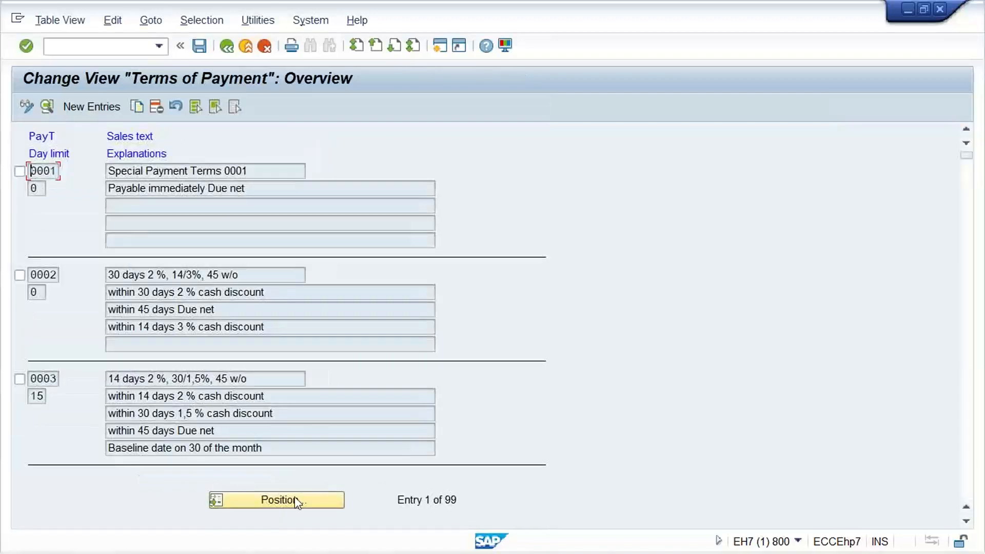
Step: Set the baseline date default of payment term TM00 to Posting date and save it under the TATA MOTOR customizing request
left_click(262, 494)
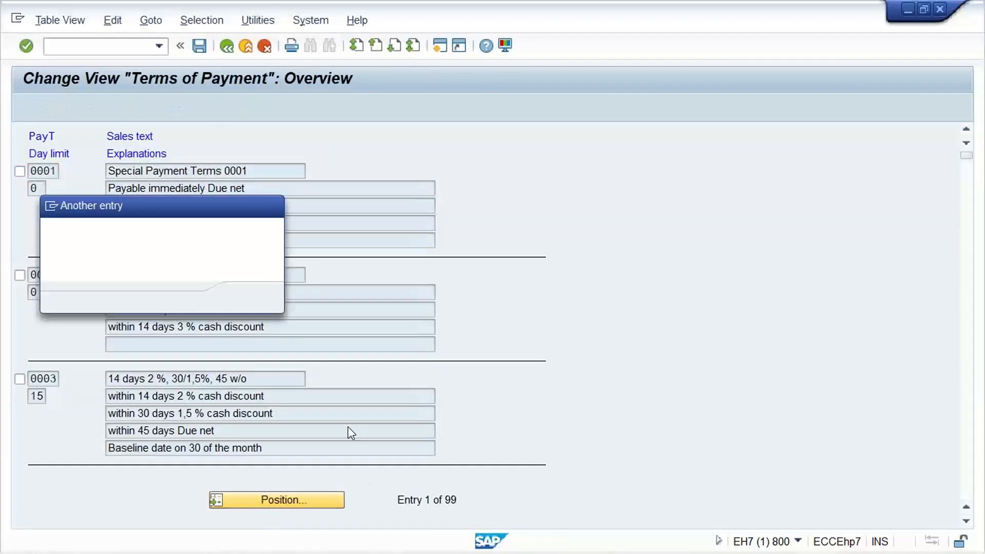
type("TM00")
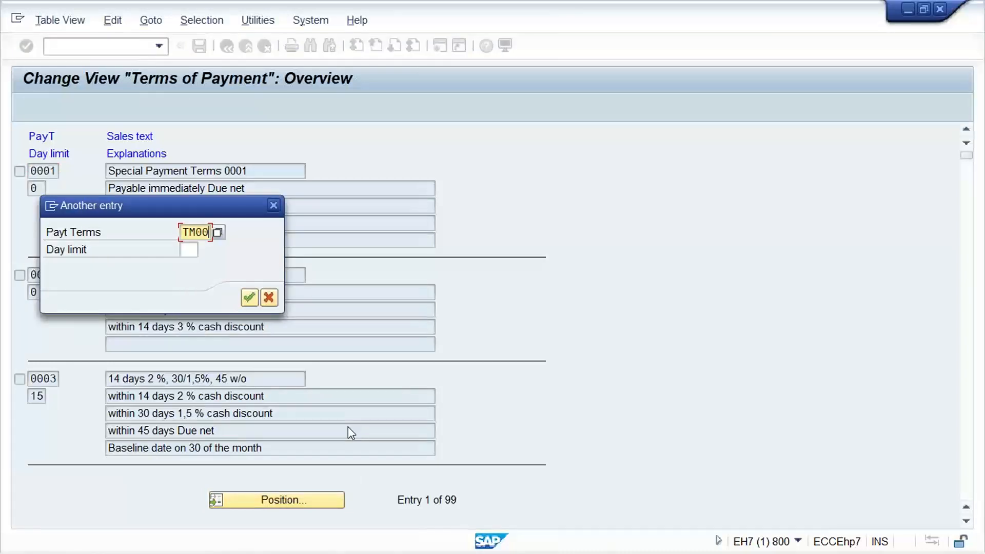
key("Return")
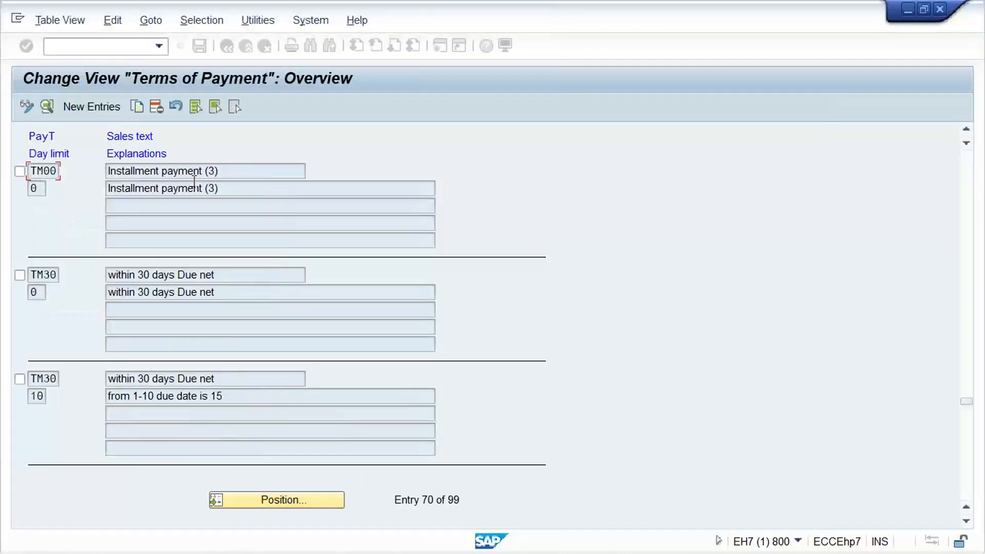
double_click(194, 171)
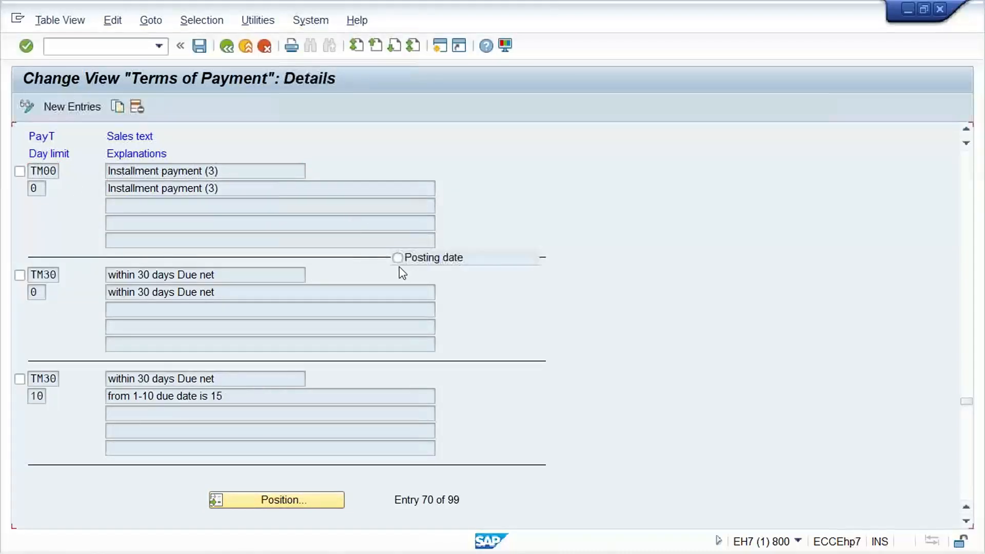
left_click(415, 259)
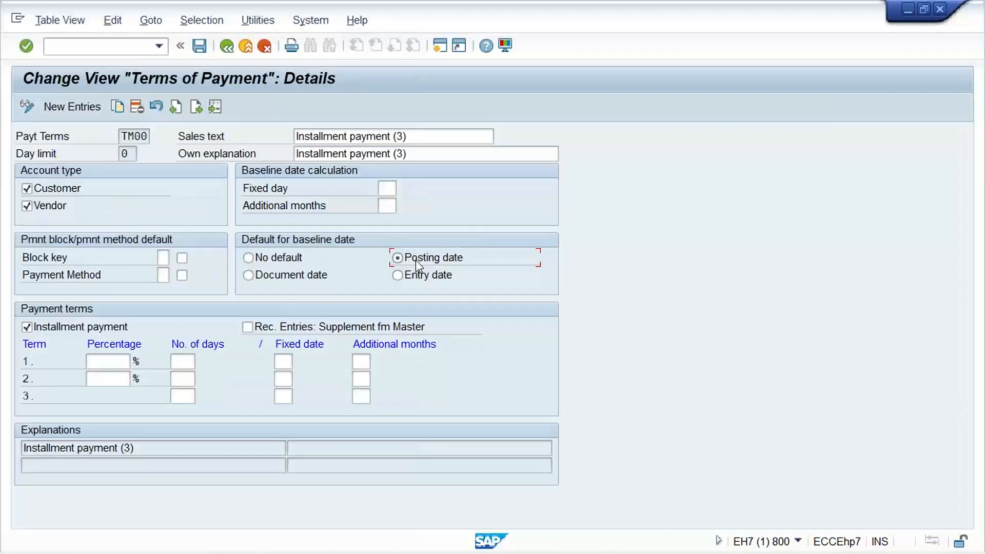
key("ctrl+s")
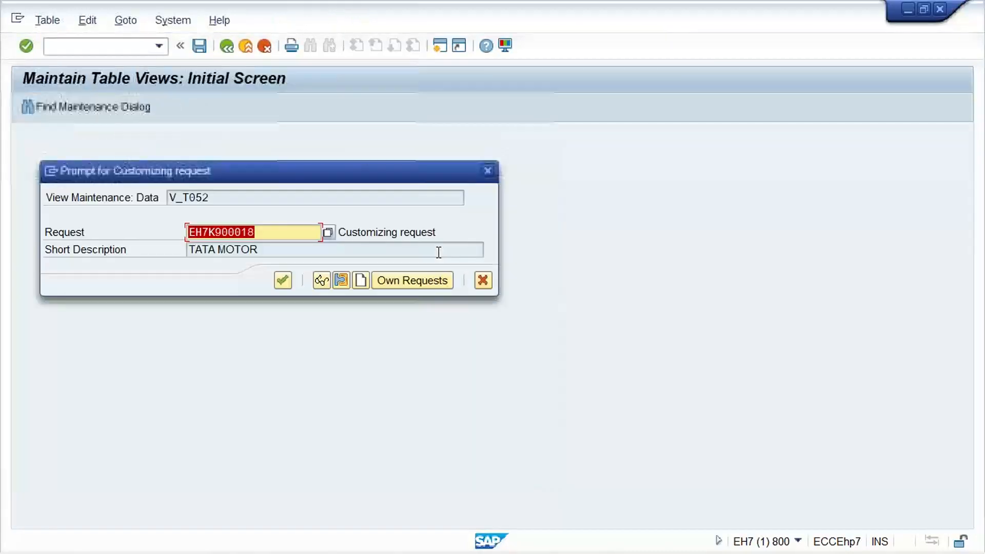
key("Return")
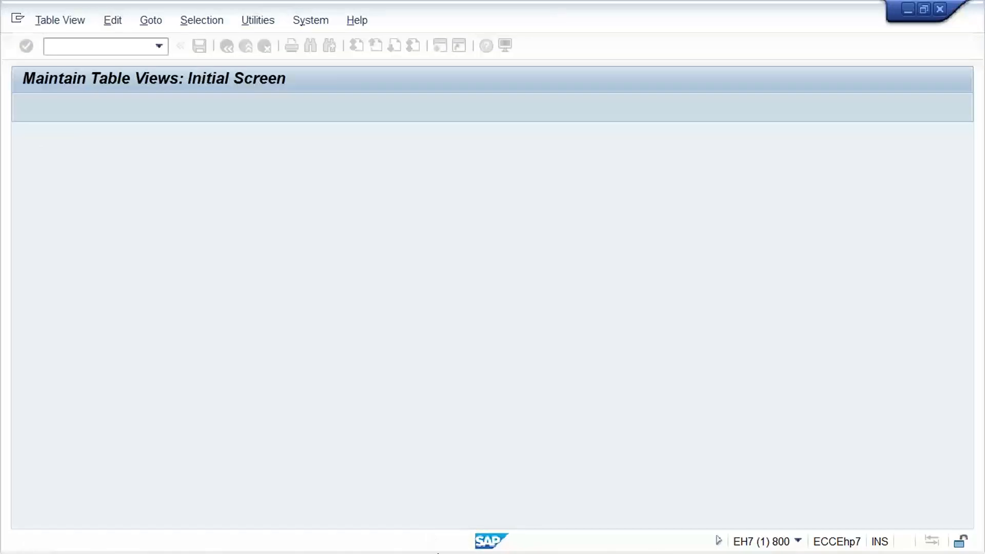
Step: Switch to the vendor invoice session and restart transaction FB60 with a blank invoice
mouse_move(511, 536)
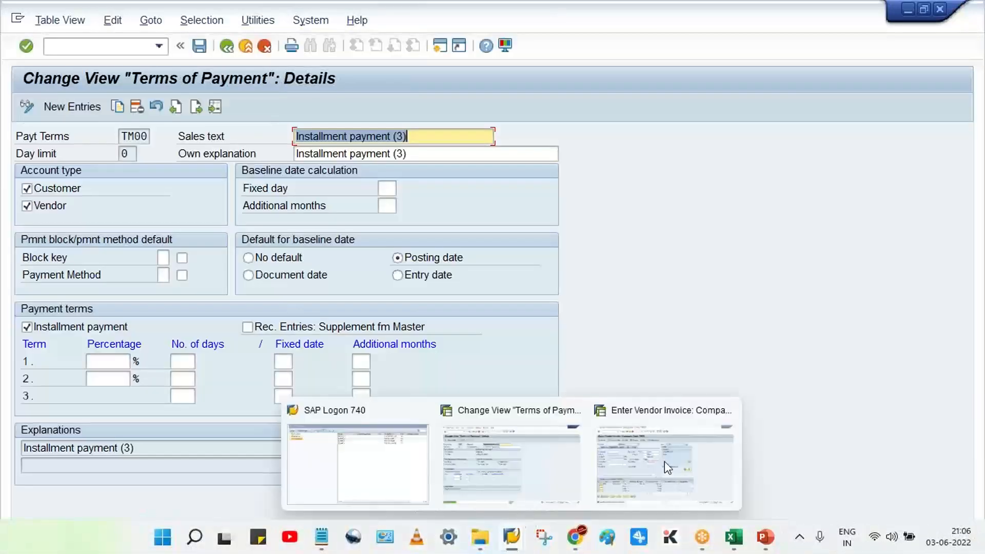
left_click(627, 470)
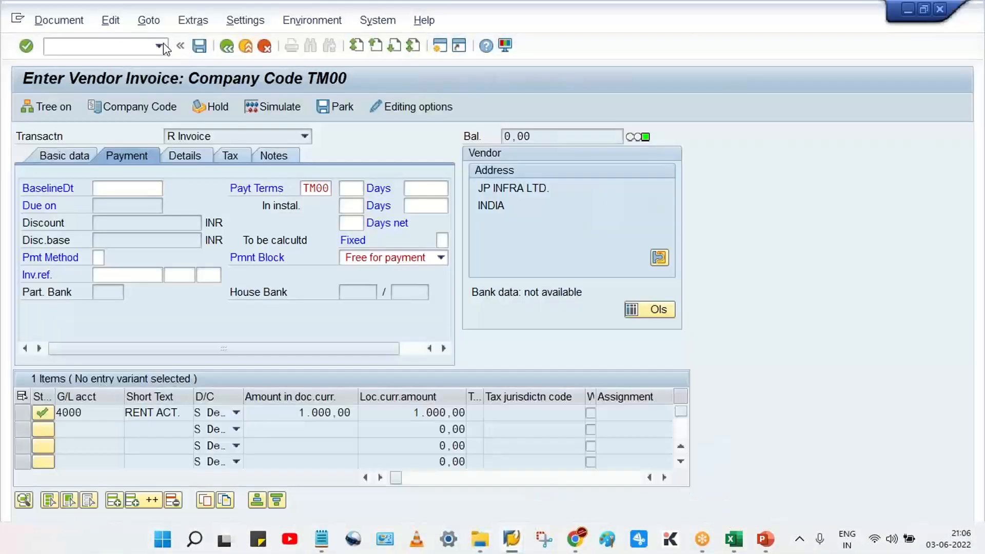
left_click(159, 46)
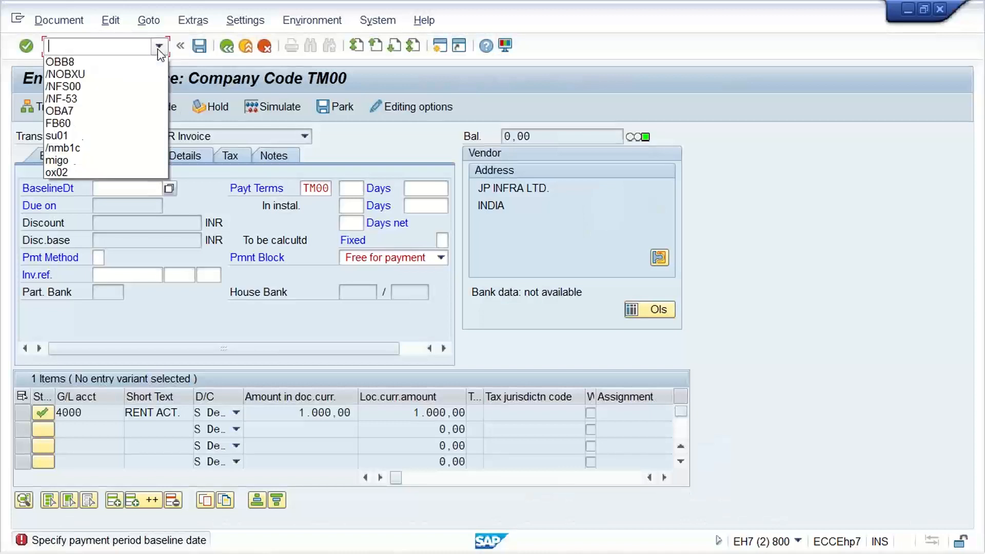
left_click(119, 75)
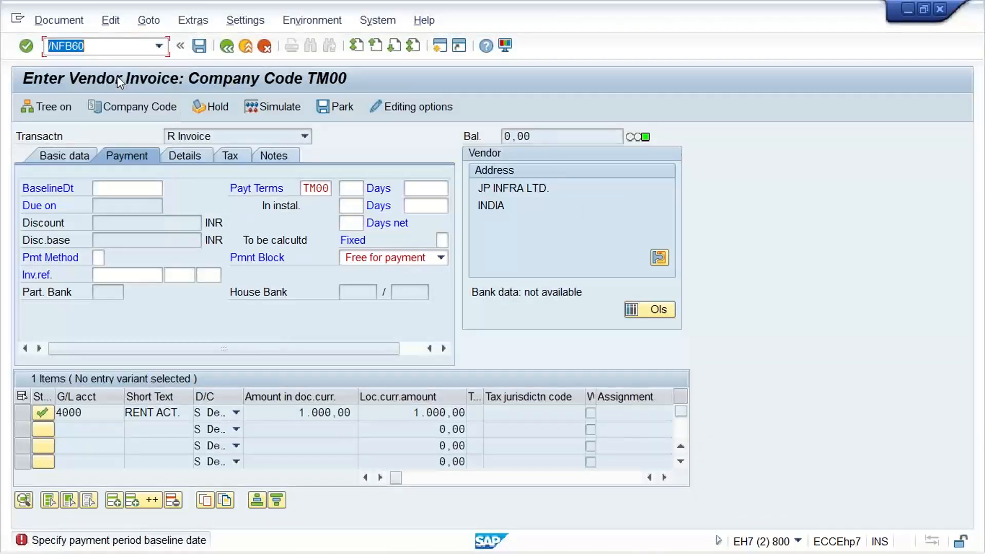
key("Return")
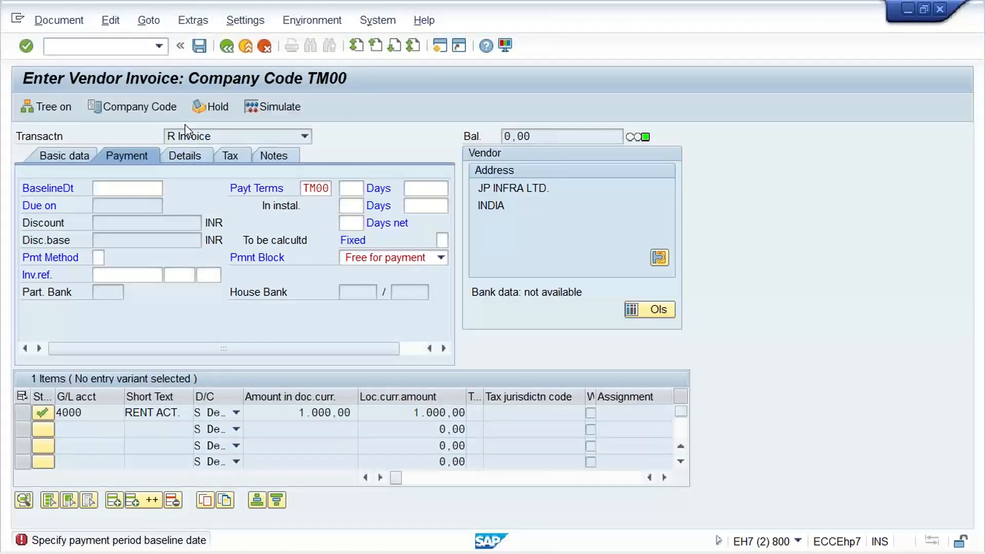
Step: Enter the JP INFRA LTD. vendor account, invoice date 01.06.2022 and an amount of 1000 INR in the invoice's basic data
left_click(158, 187)
left_click(162, 203)
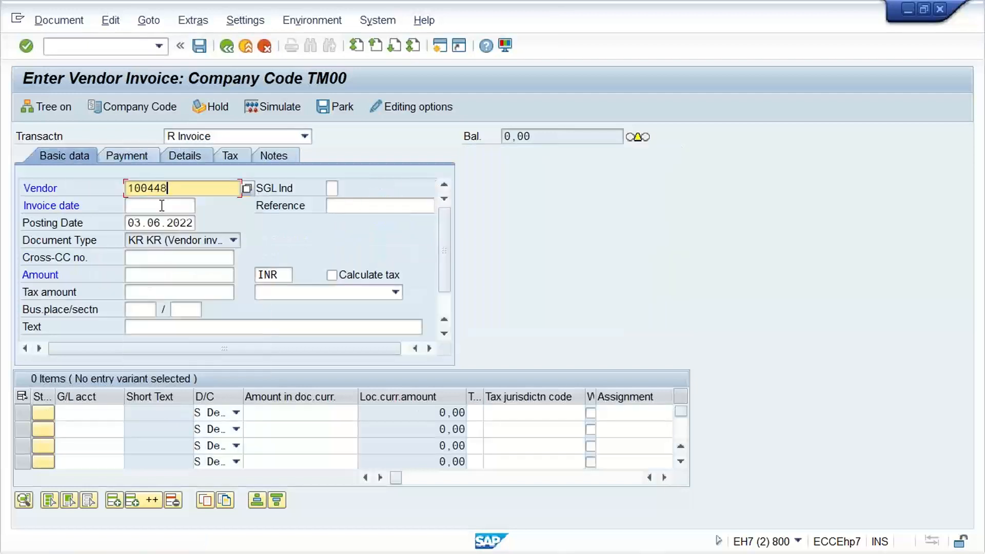
left_click(162, 205)
left_click(164, 220)
left_click(149, 277)
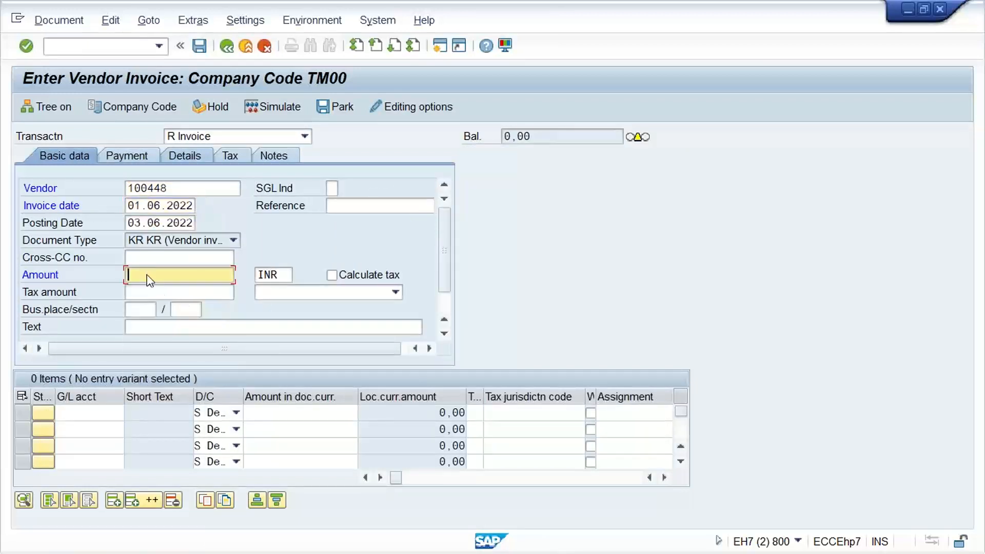
left_click(160, 288)
Step: Add an invoice line item for G/L account 4000 with a debit amount of 1000
left_click(83, 411)
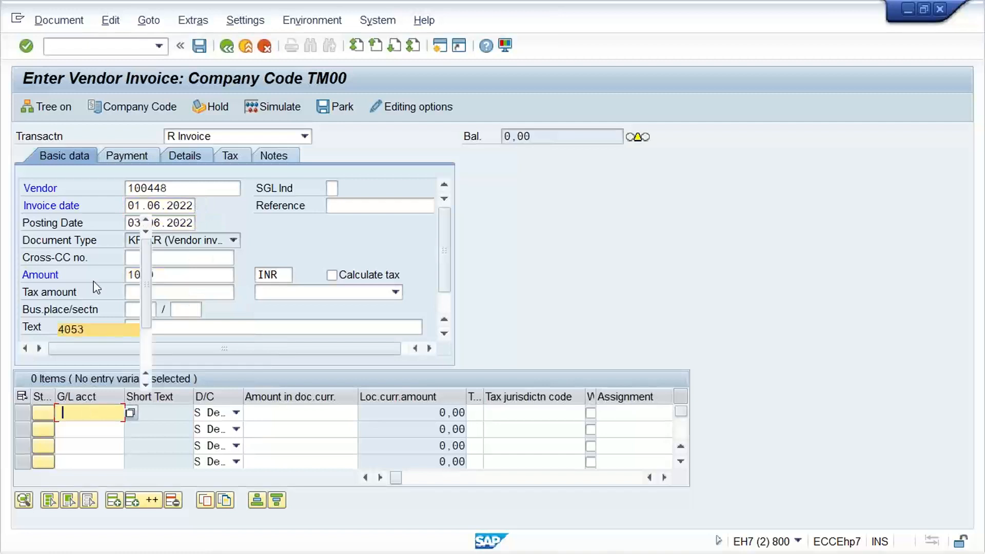
left_click(95, 222)
key("Tab")
key("Tab")
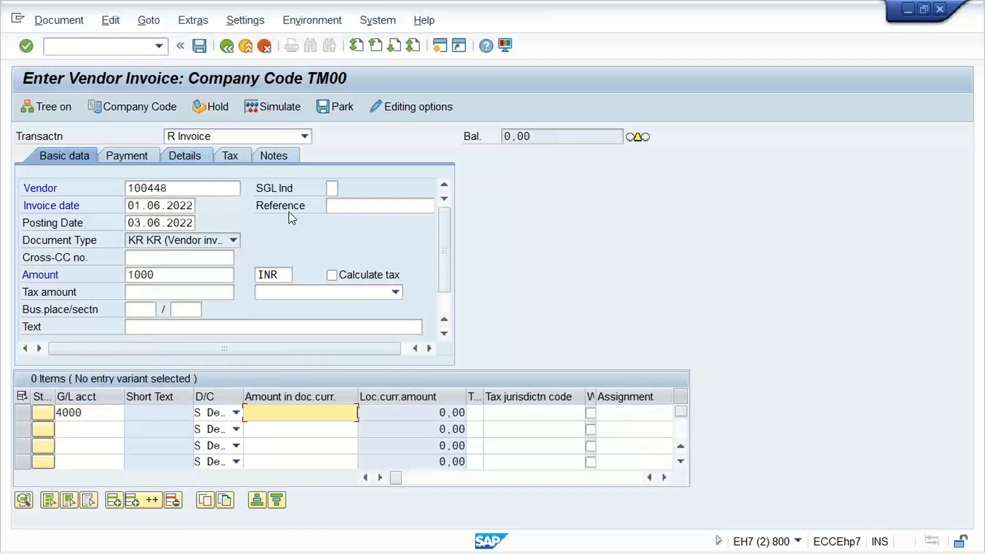
left_click(310, 218)
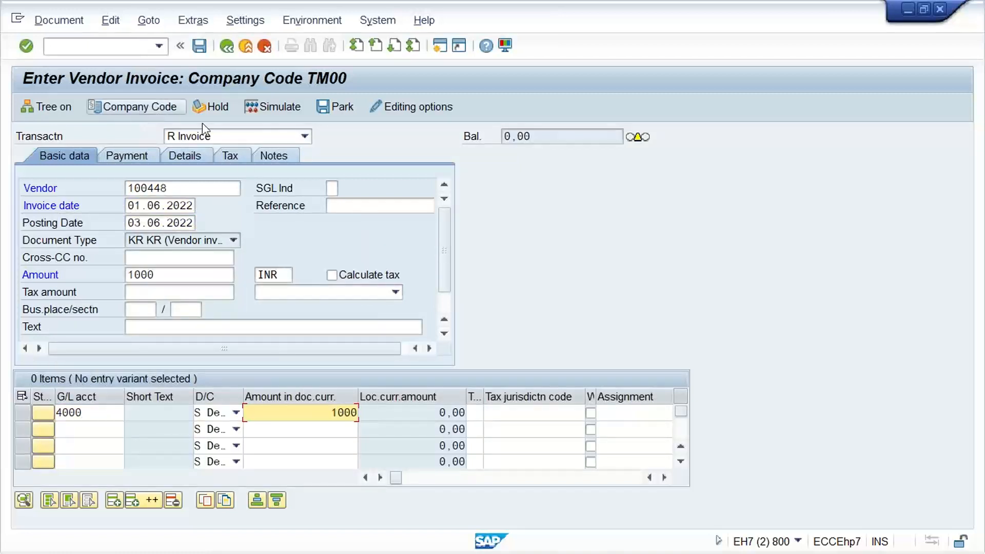
Step: Check the baseline and due dates in the invoice's payment data, and simulate and post the document
left_click(135, 162)
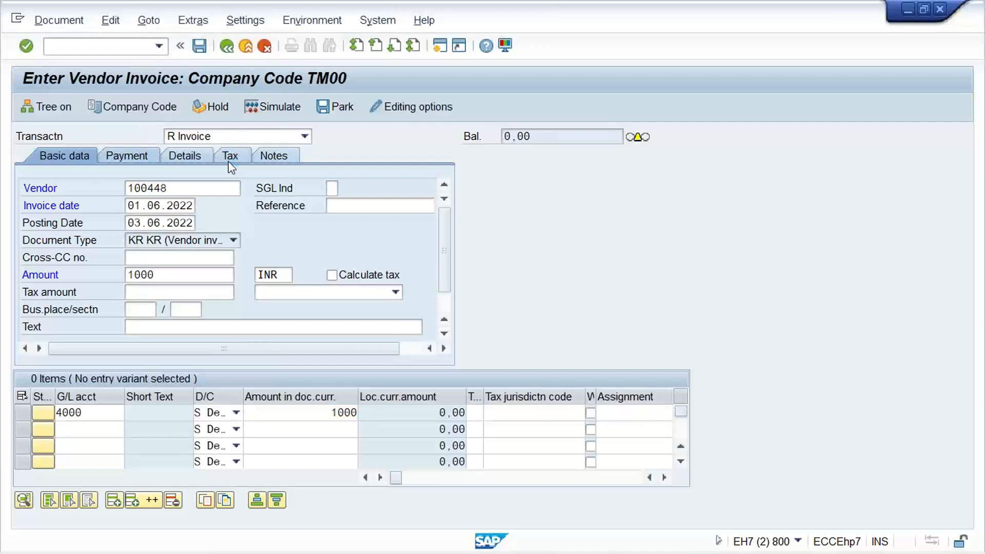
left_click(105, 192)
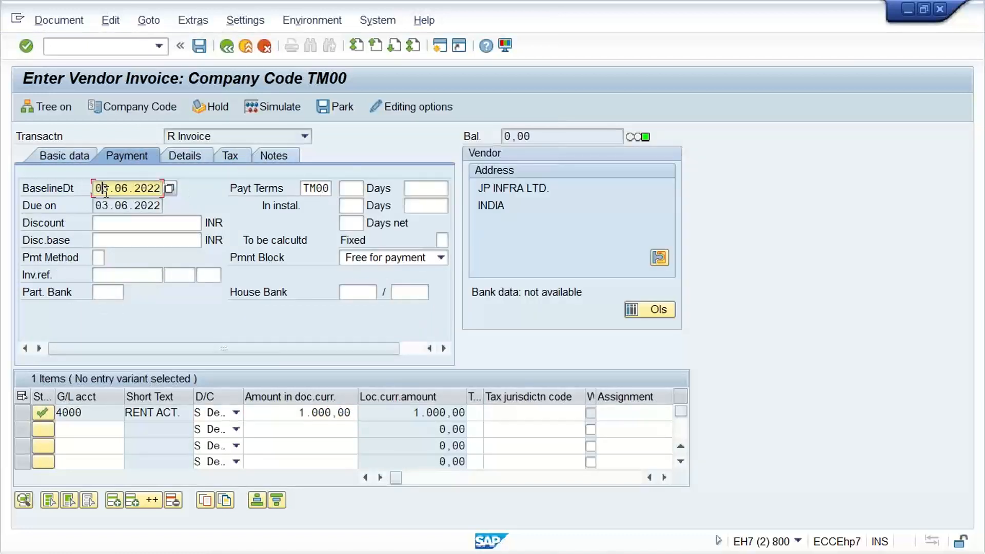
key("Tab")
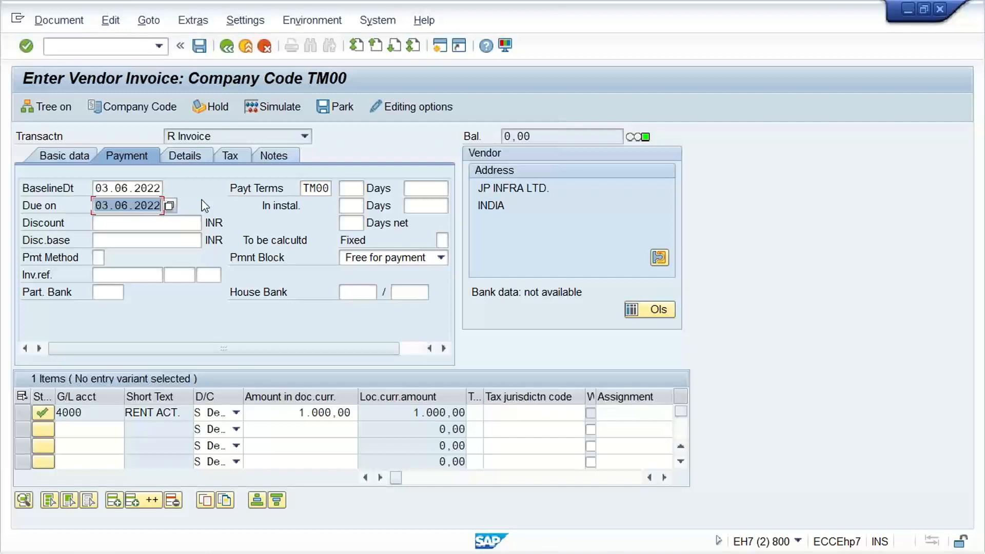
left_click(128, 207)
left_click(277, 107)
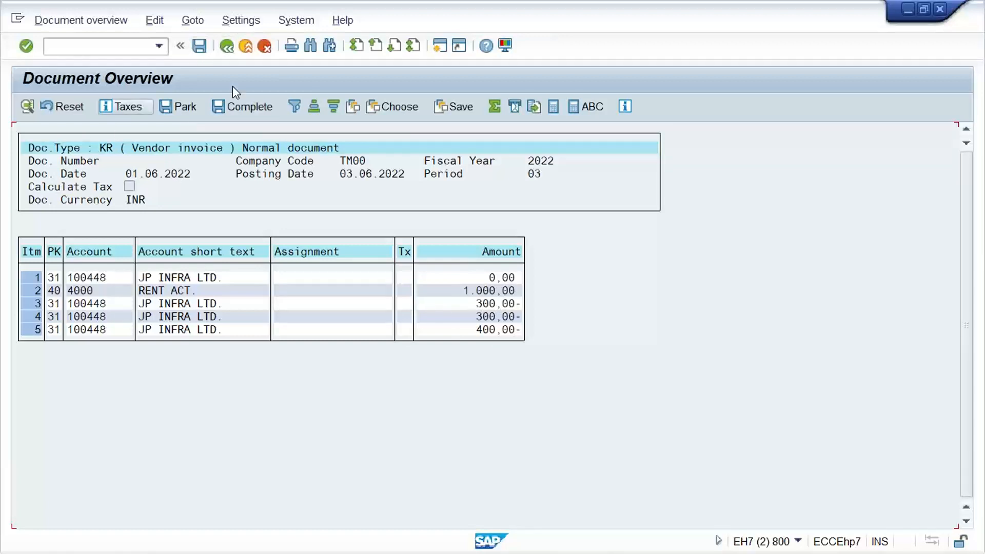
key("ctrl+s")
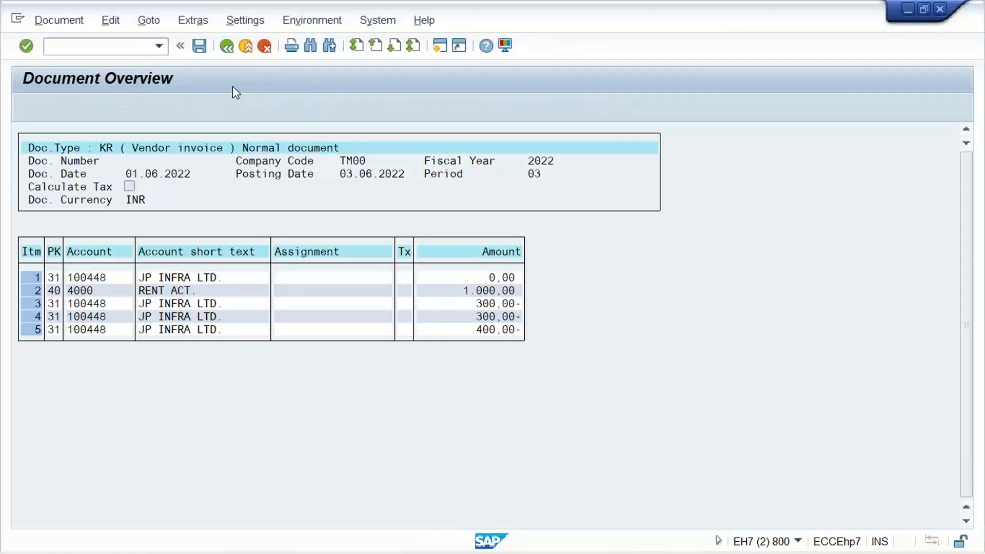
Step: Open transaction FBL1N and display the open line items of vendor JP INFRA LTD. in company code TM00
left_click(85, 44)
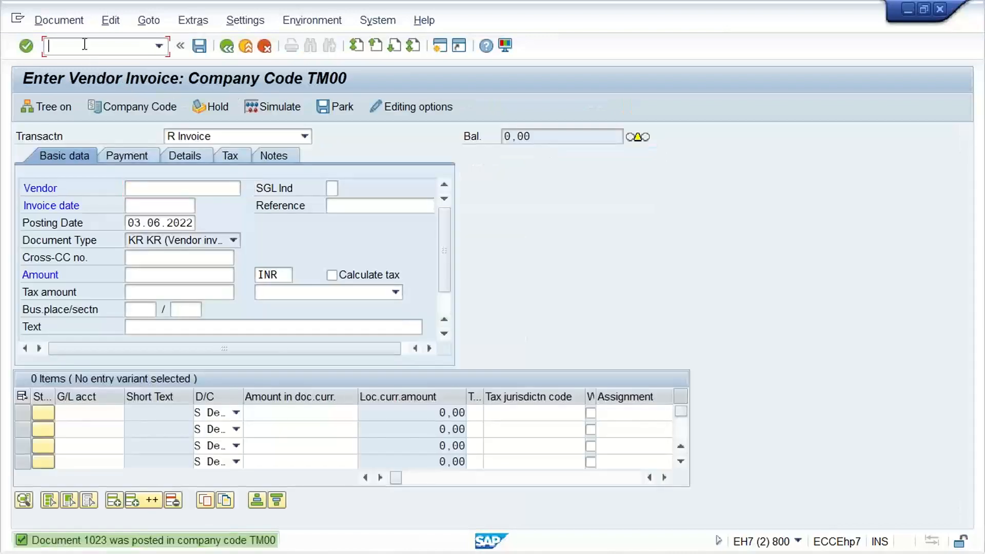
type("/NFB")
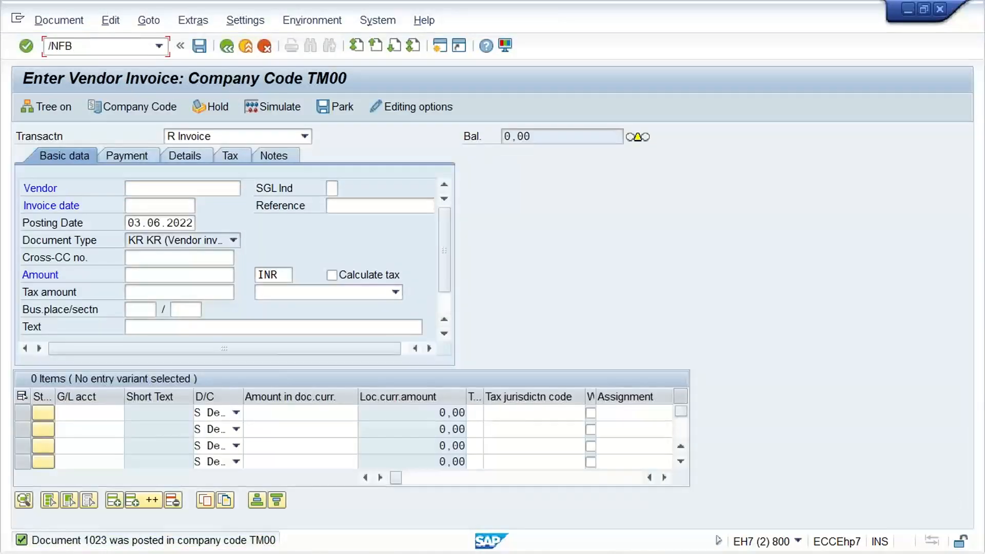
type("L1N")
key("Return")
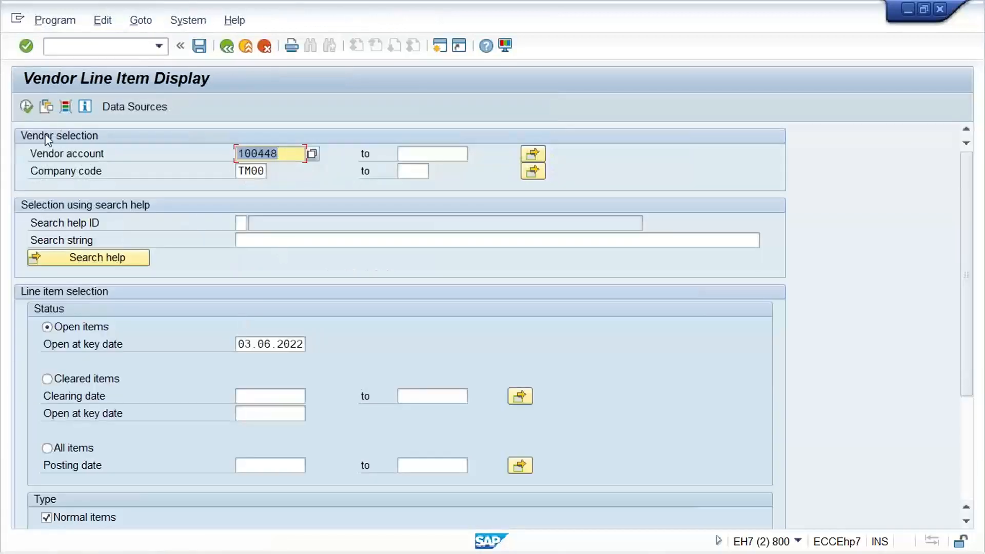
left_click(26, 106)
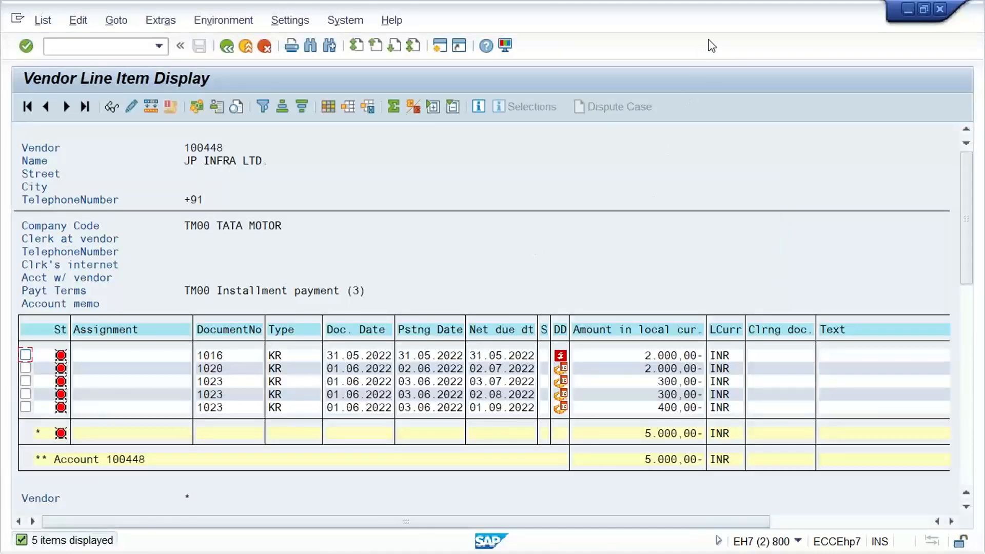
Step: Examine the amounts and net due dates of the three installment items of the newly posted invoice
key("alt+Tab")
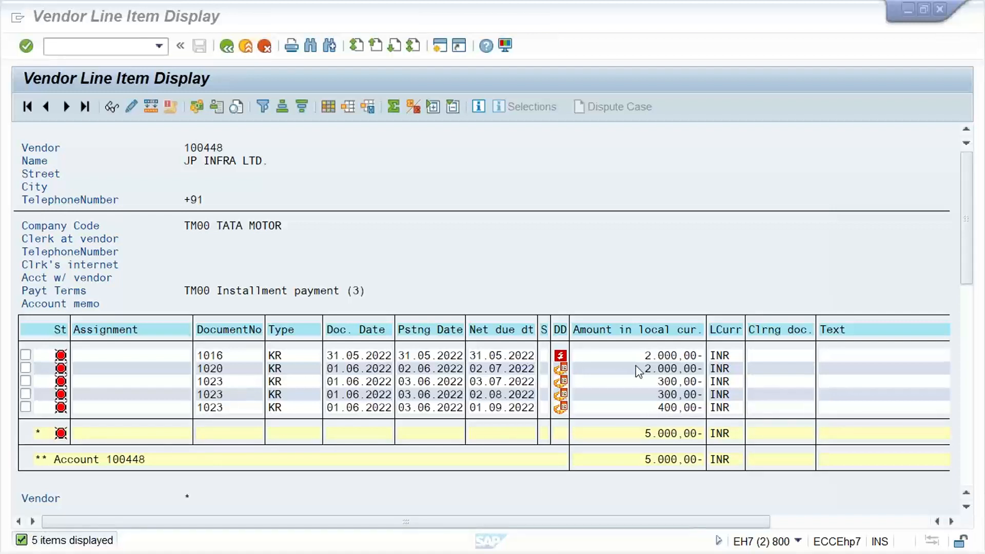
left_click(672, 406)
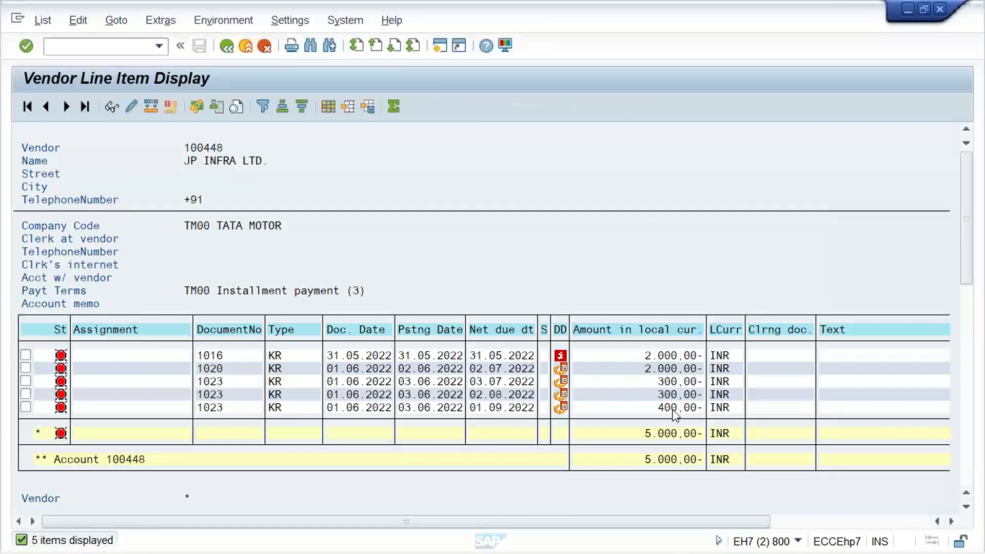
left_click(660, 381)
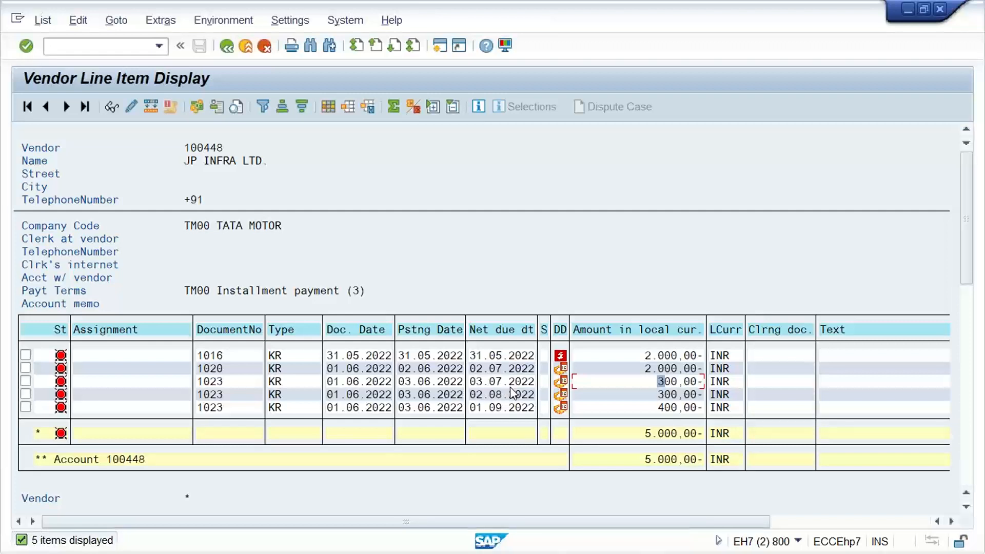
left_click(492, 396)
left_click(479, 409)
left_click(505, 408)
left_click(492, 383)
left_click(490, 395)
left_click(487, 408)
Step: Switch to the #0. Class workbook in Excel to view the installment plan for TM00
mouse_move(733, 539)
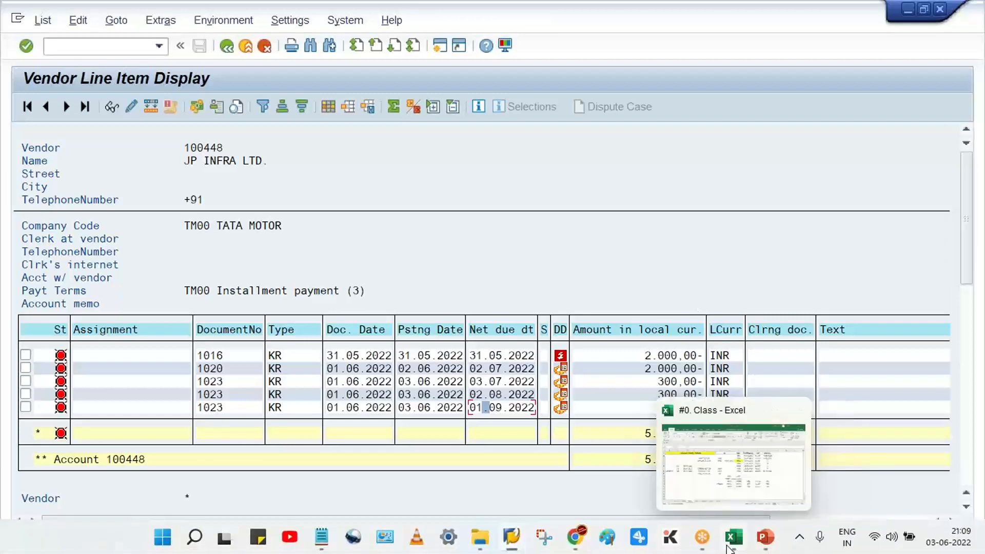
left_click(735, 458)
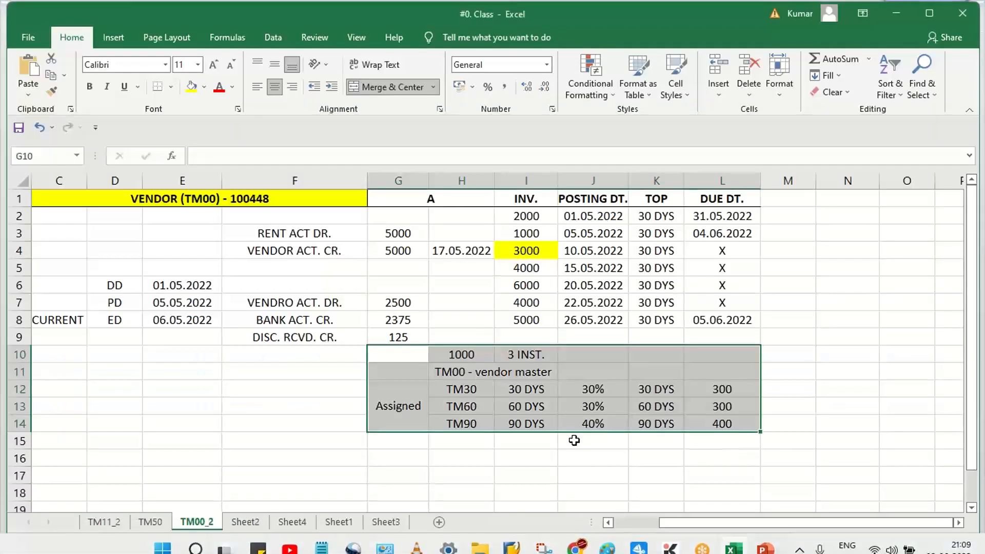